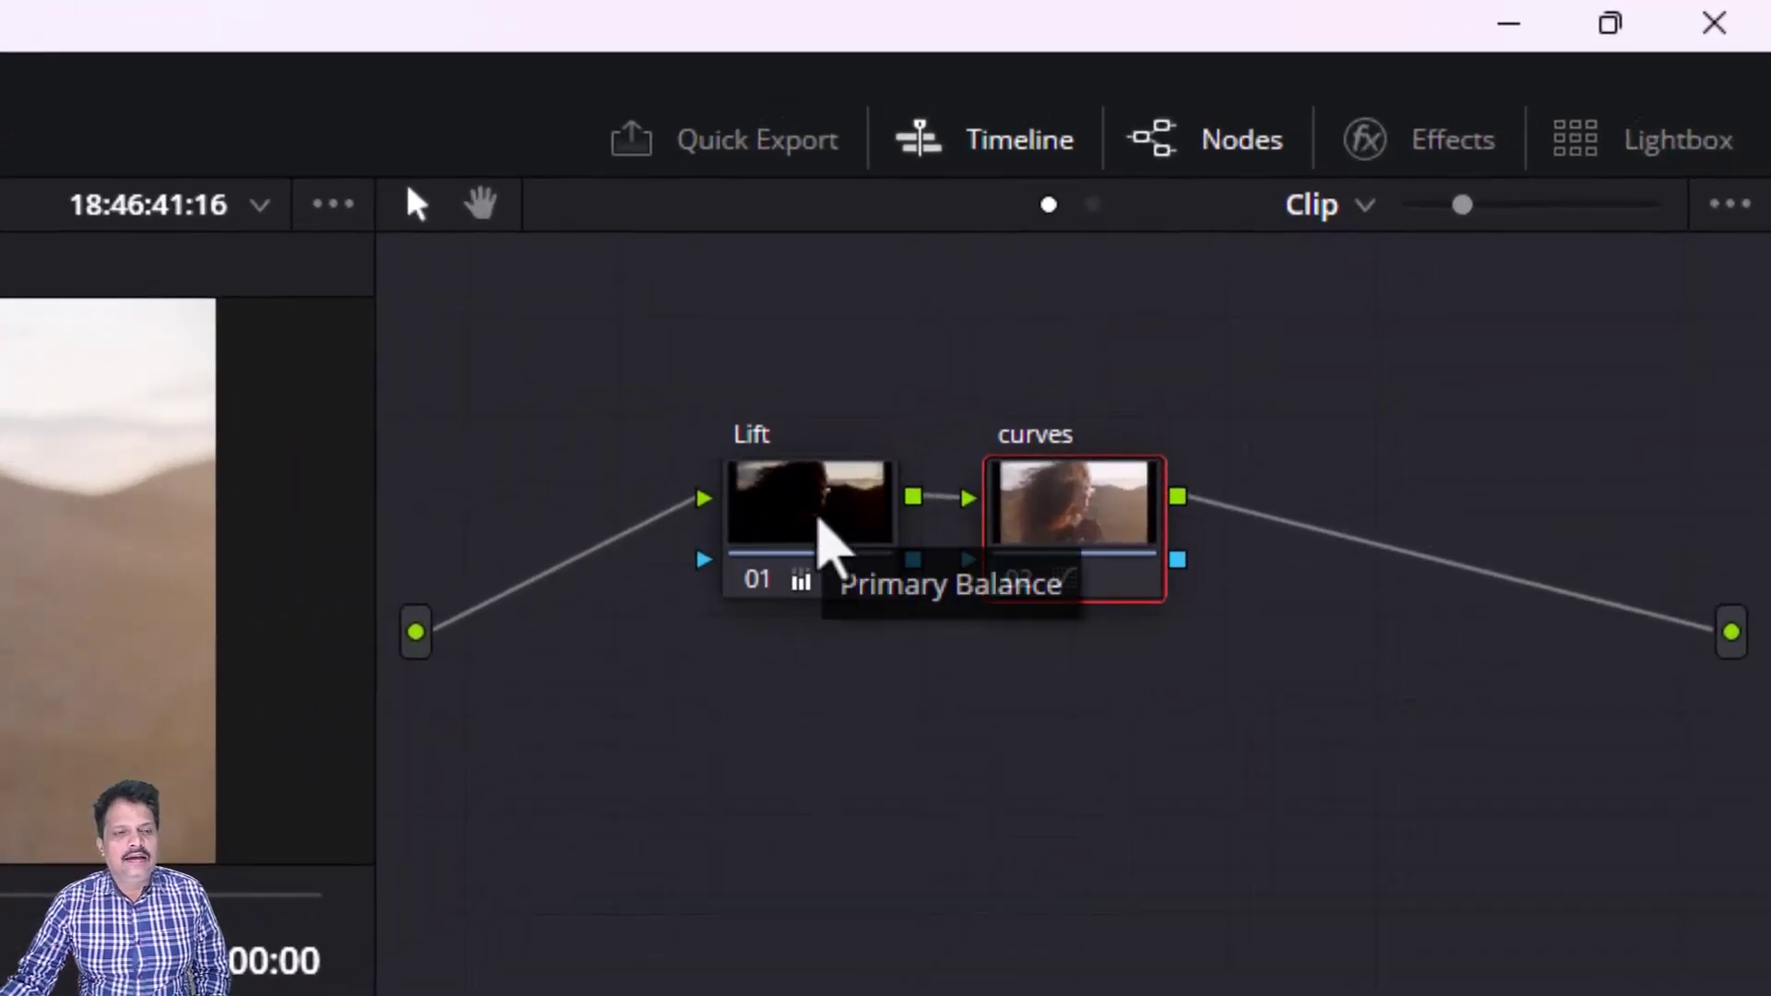
- Select the Lift and curves nodes, then set the viewer's qualifier picker to Off
left_click(824, 545)
left_click(1098, 534)
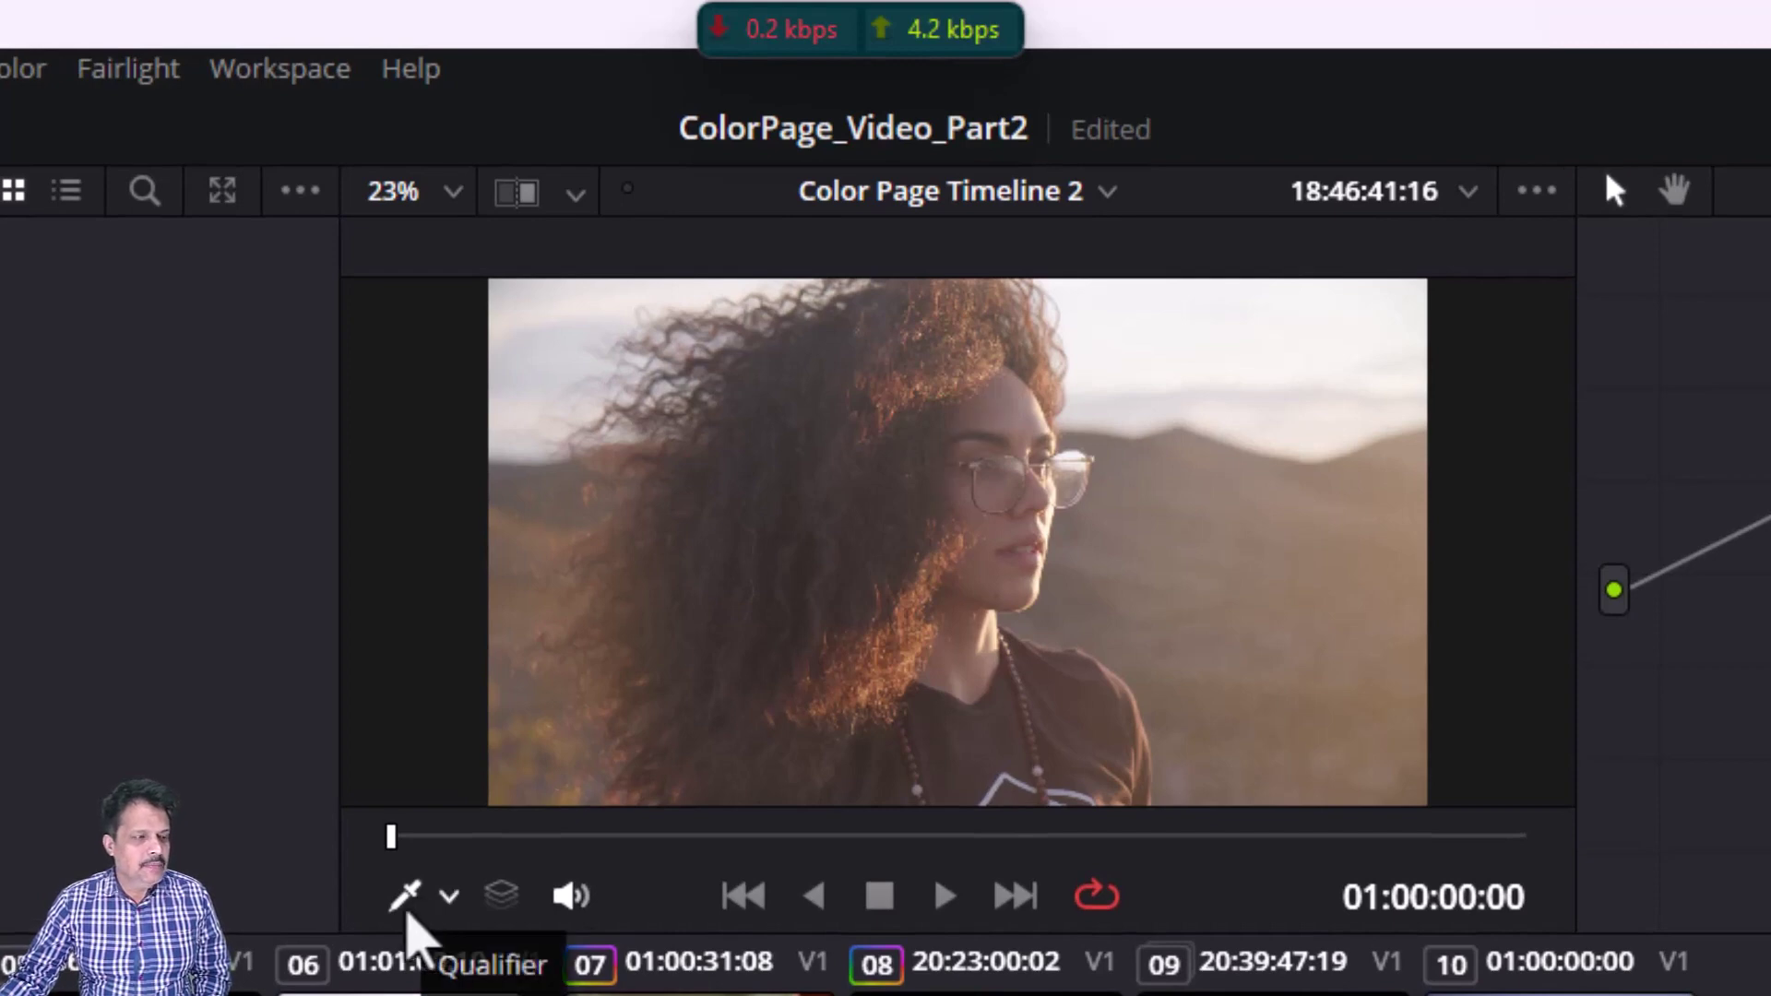
left_click(407, 913)
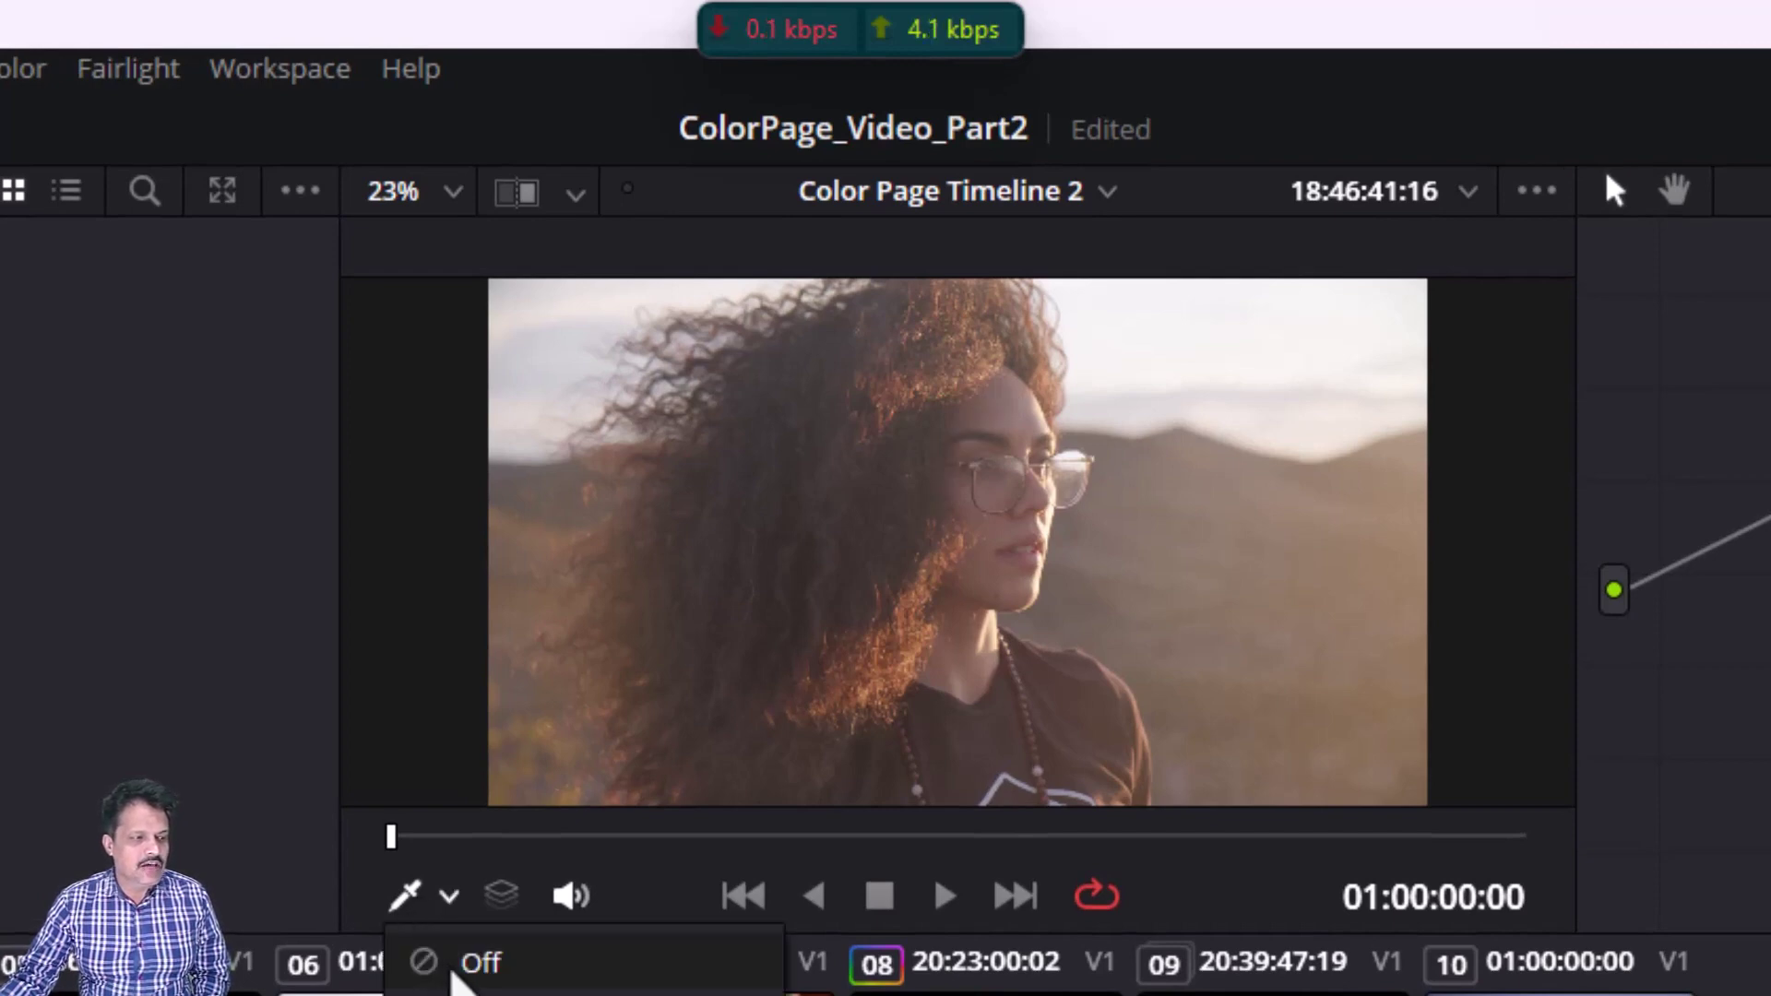
left_click(466, 964)
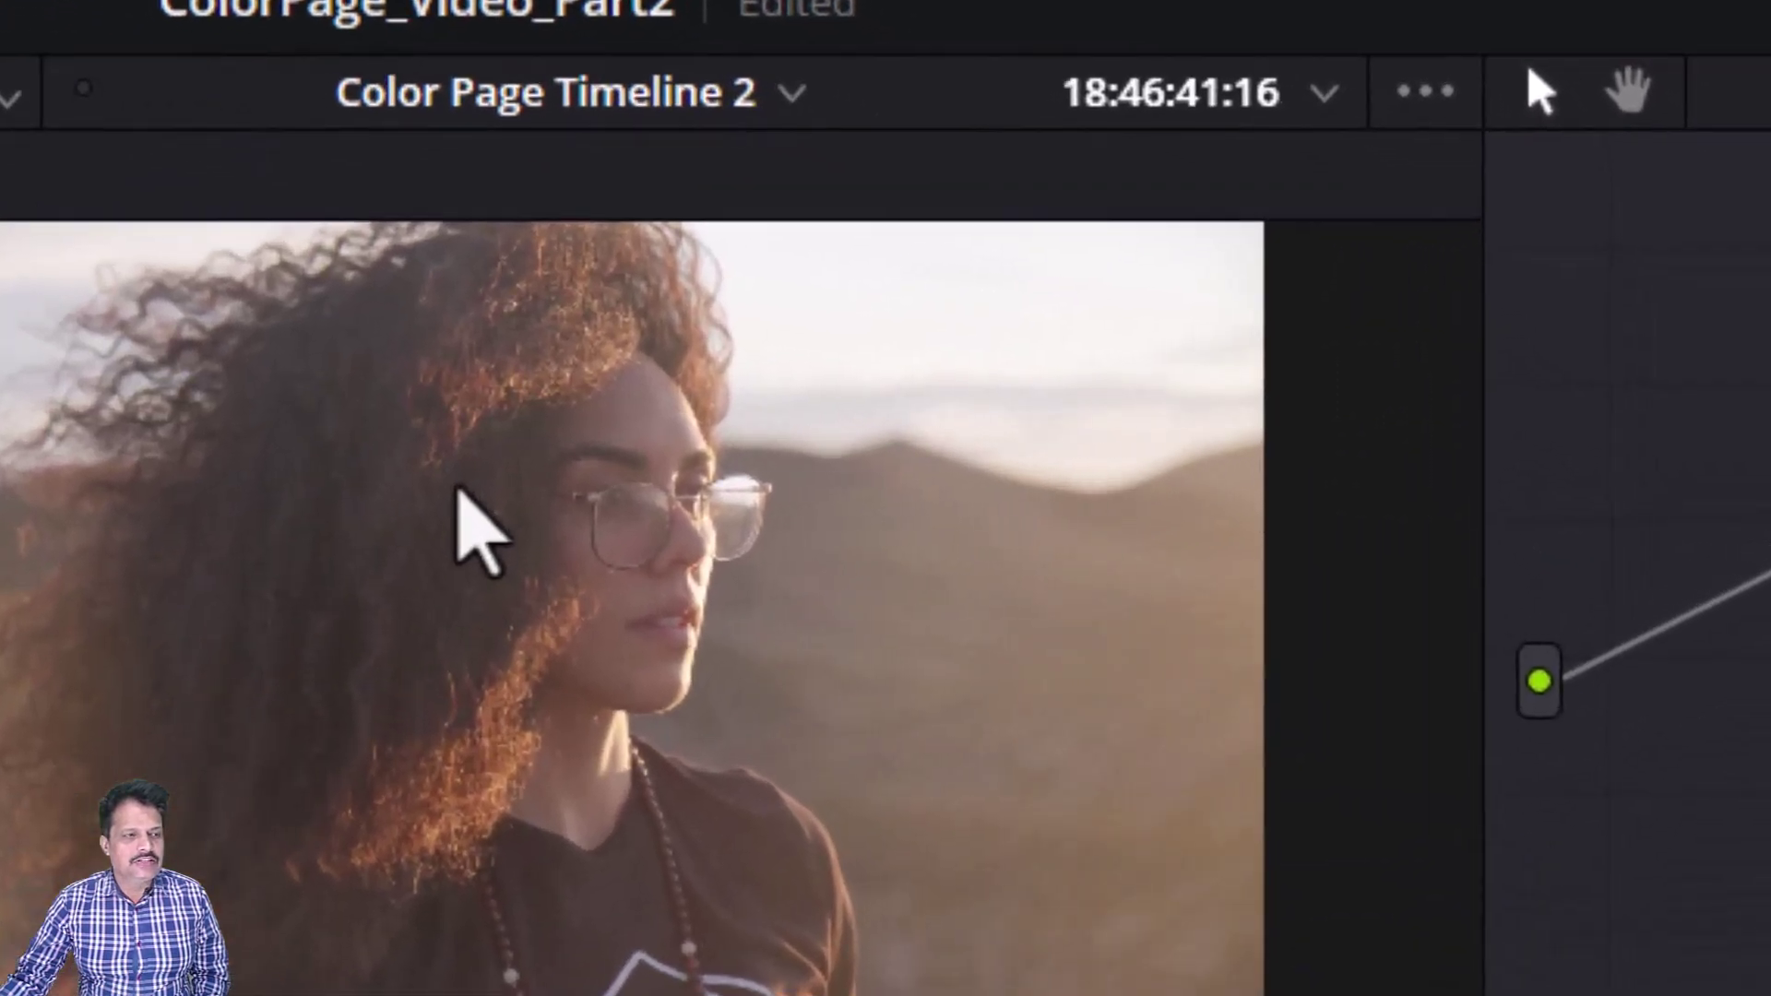
- Grab still 1.1.2 of the current grade and label it 'lift curve' in the Gallery
right_click(466, 502)
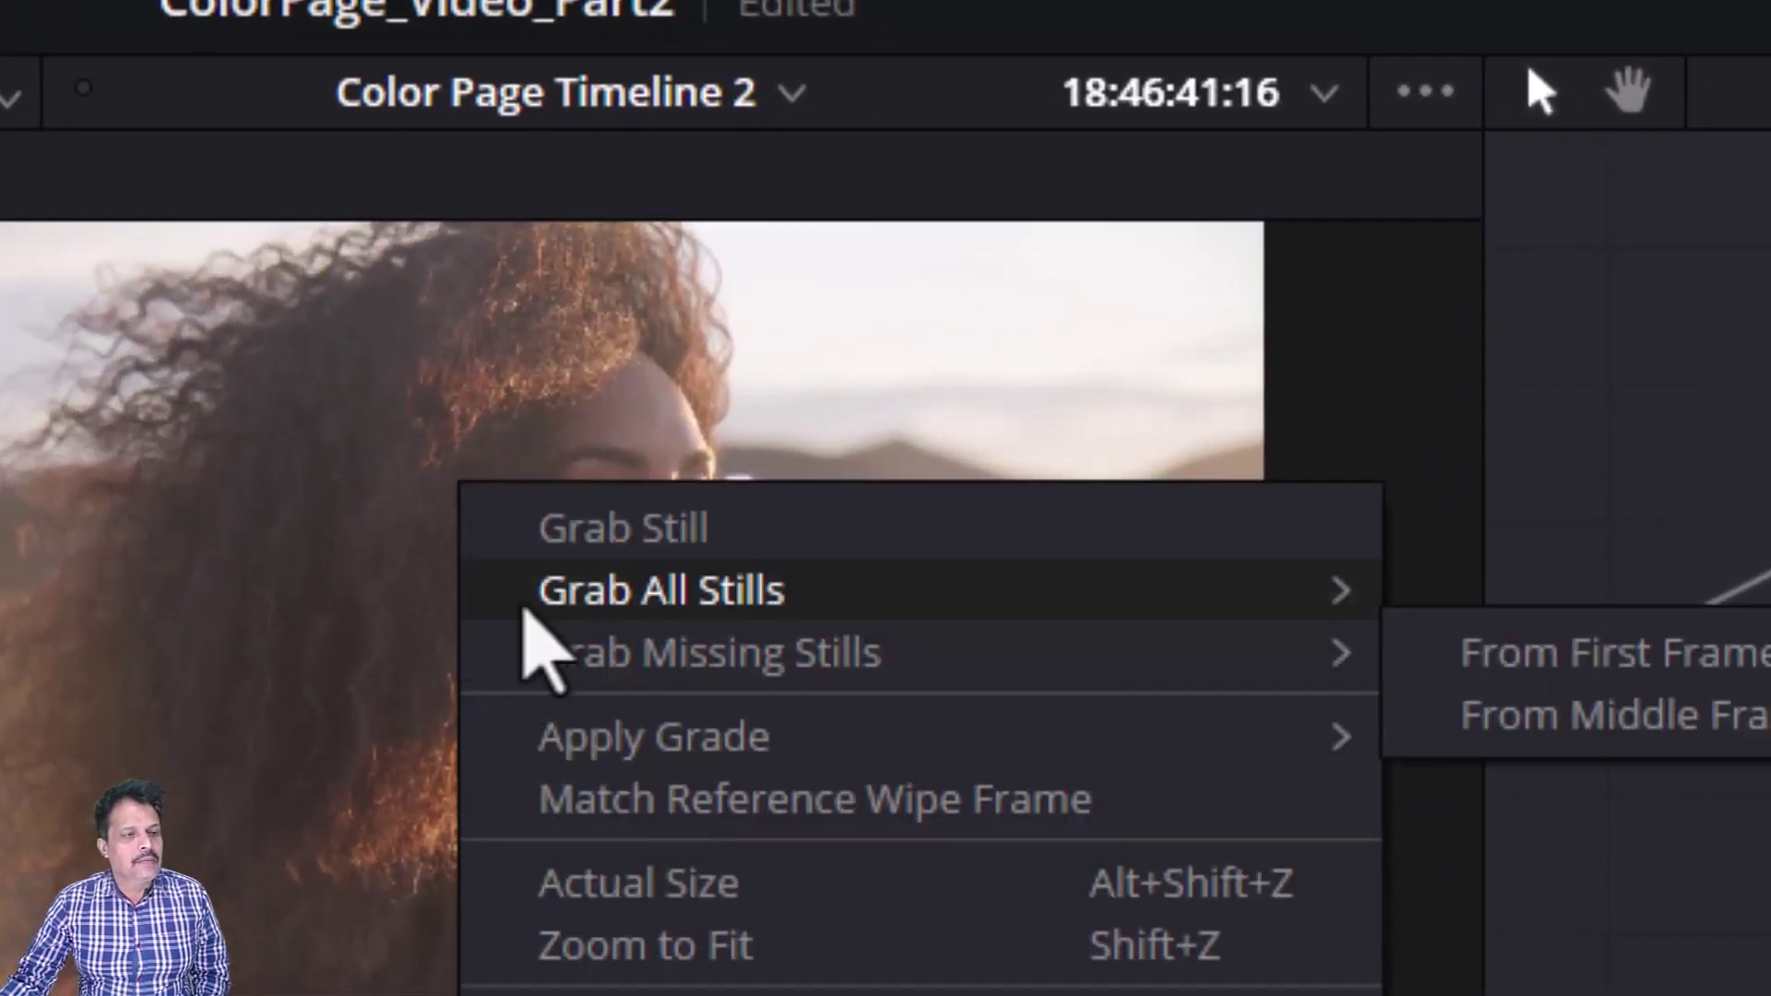
left_click(546, 551)
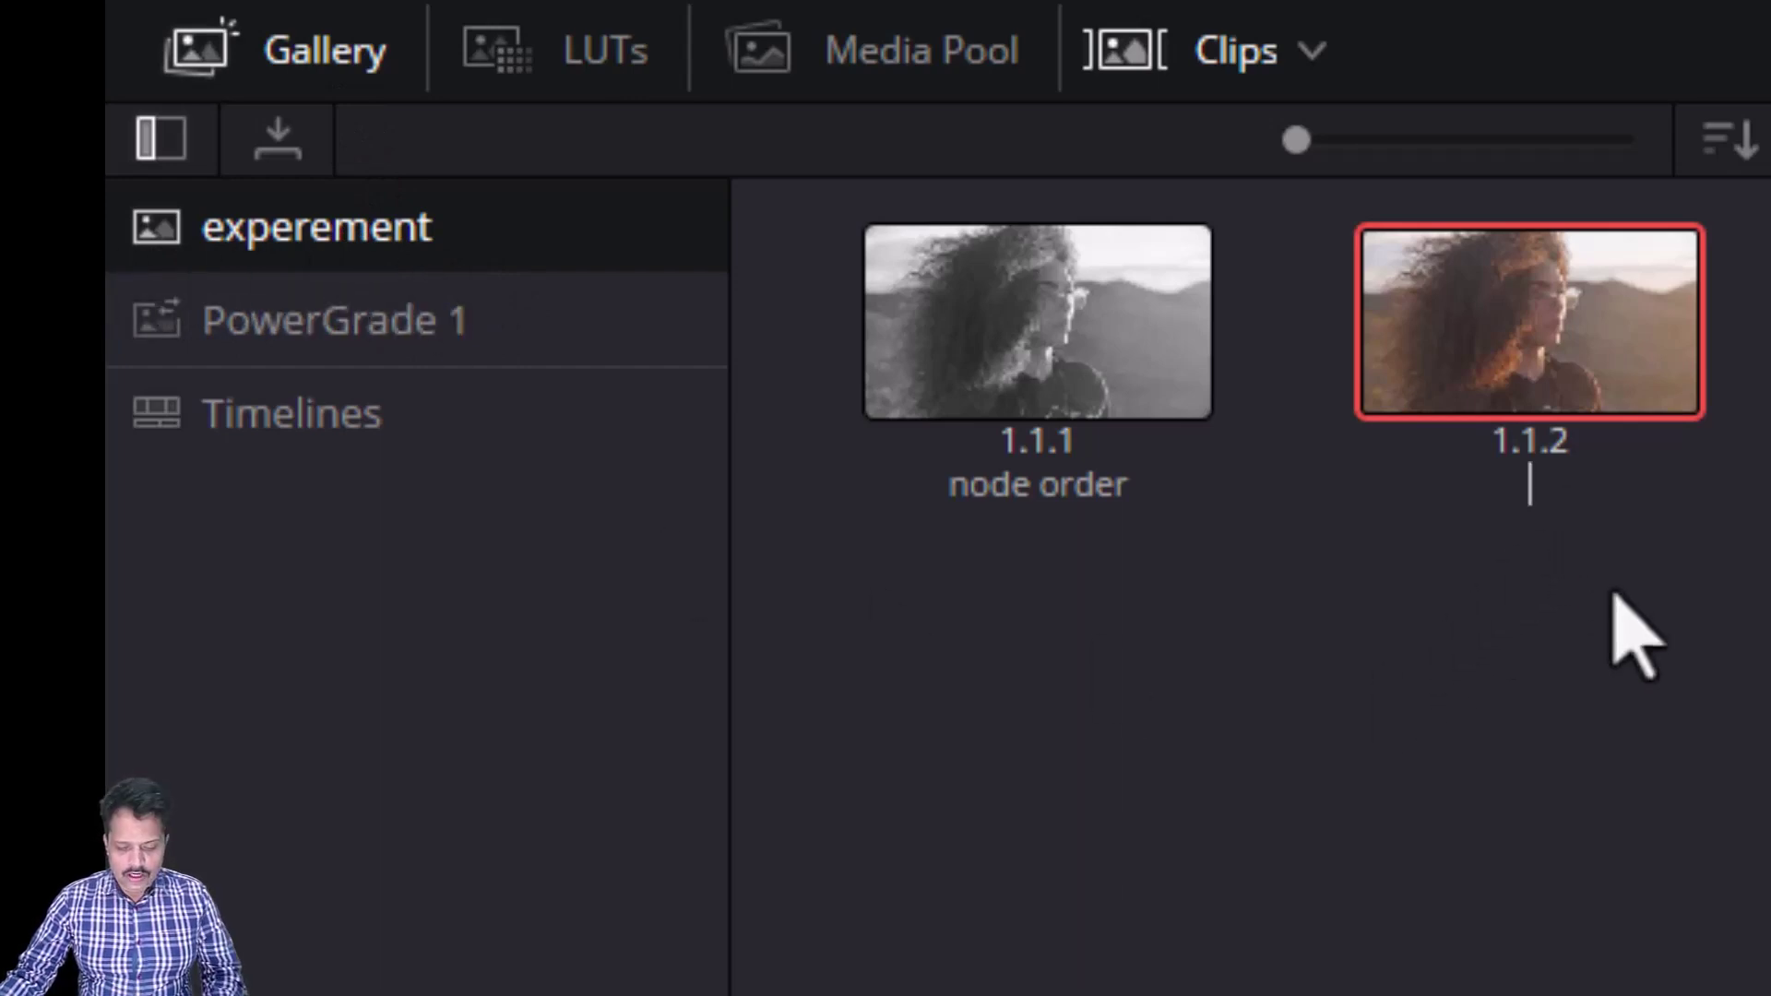
type("lif")
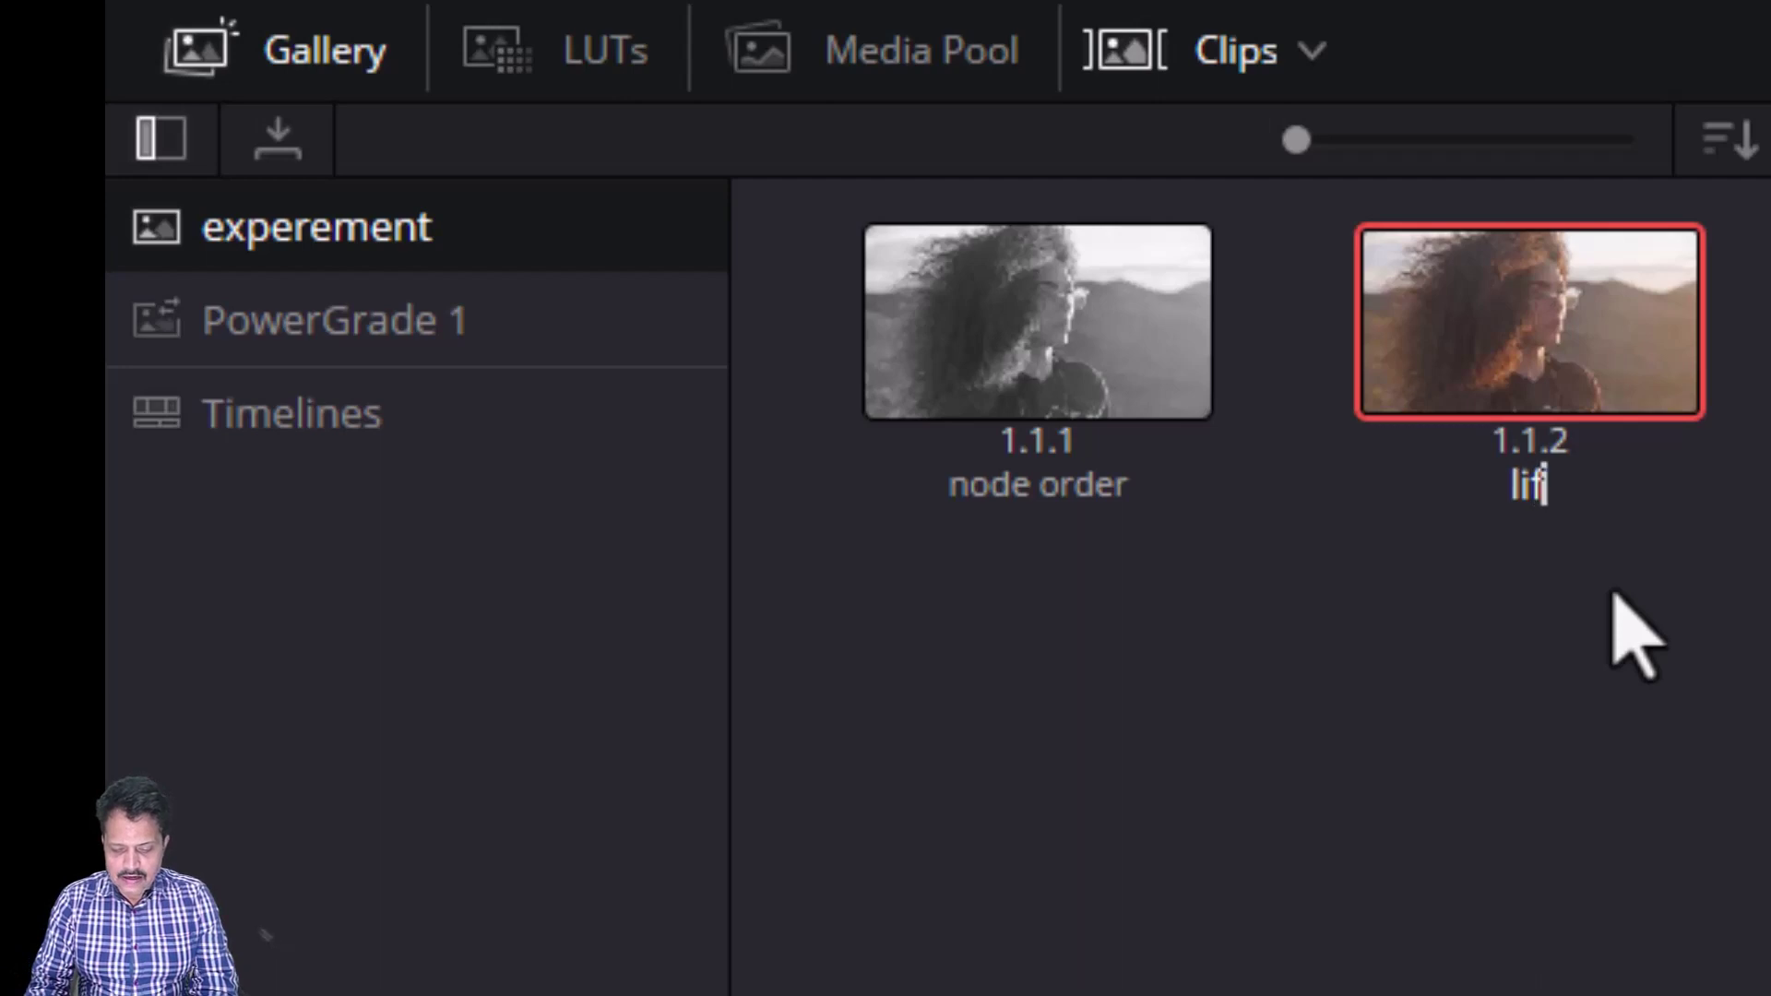
type("t curve")
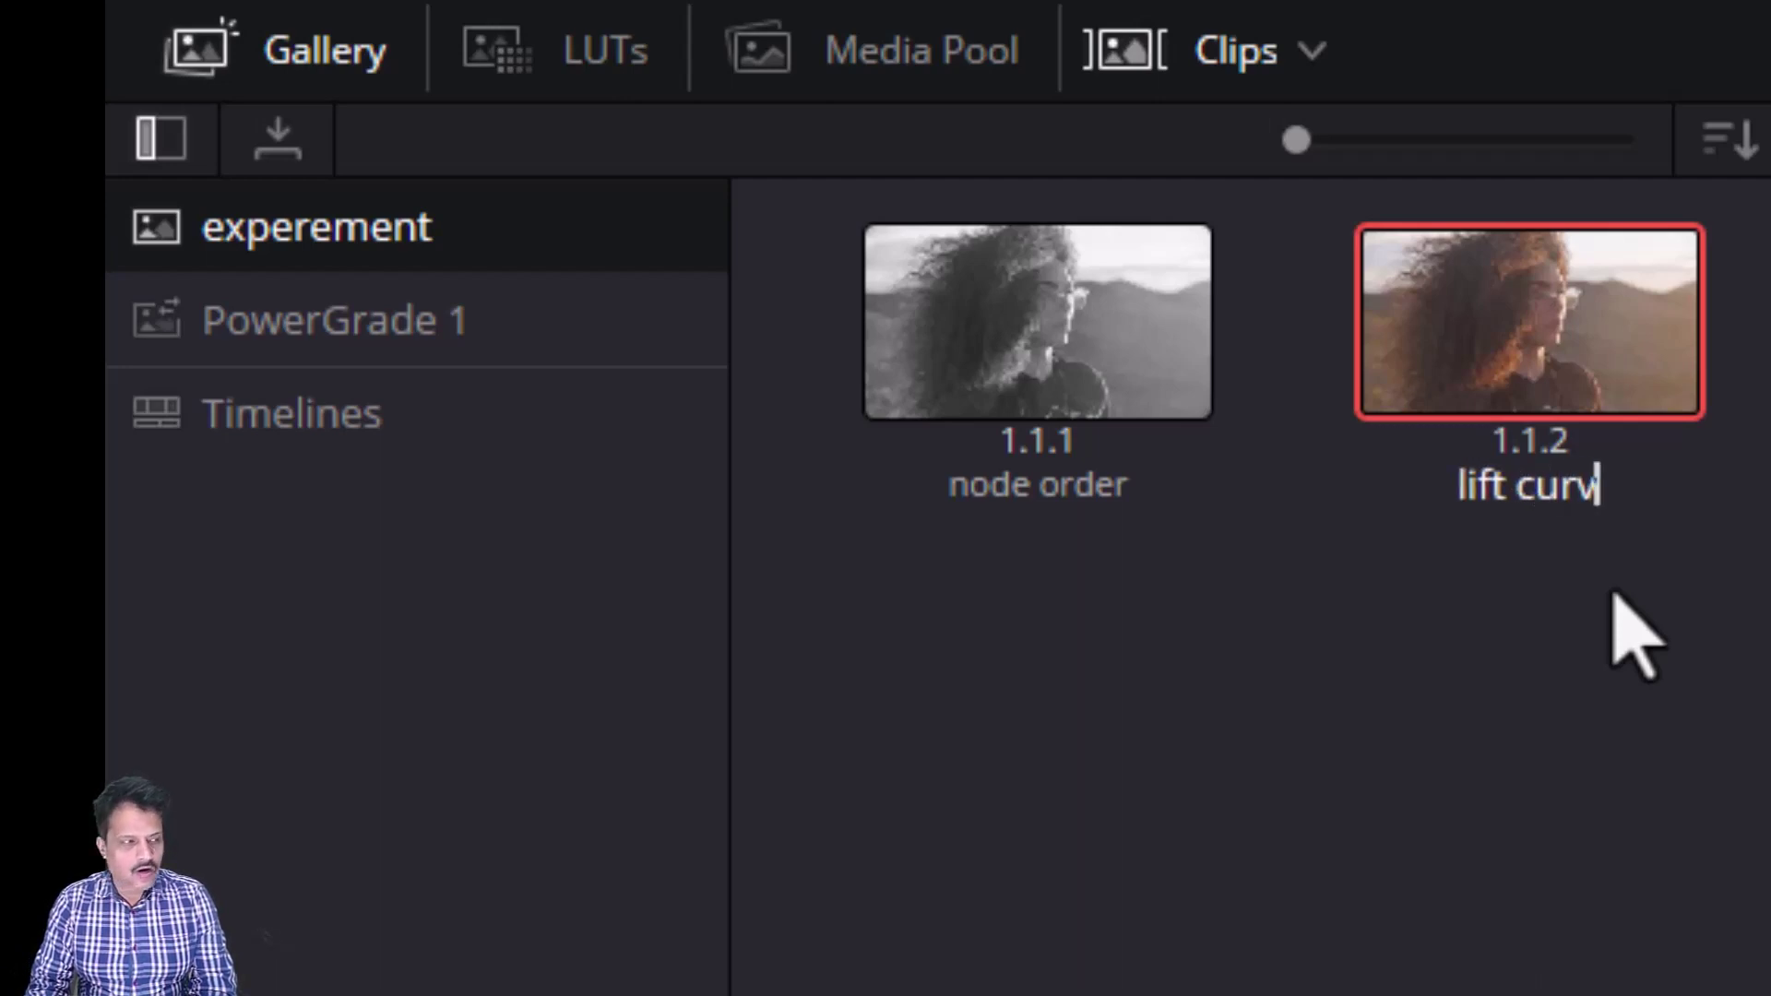
key("Return")
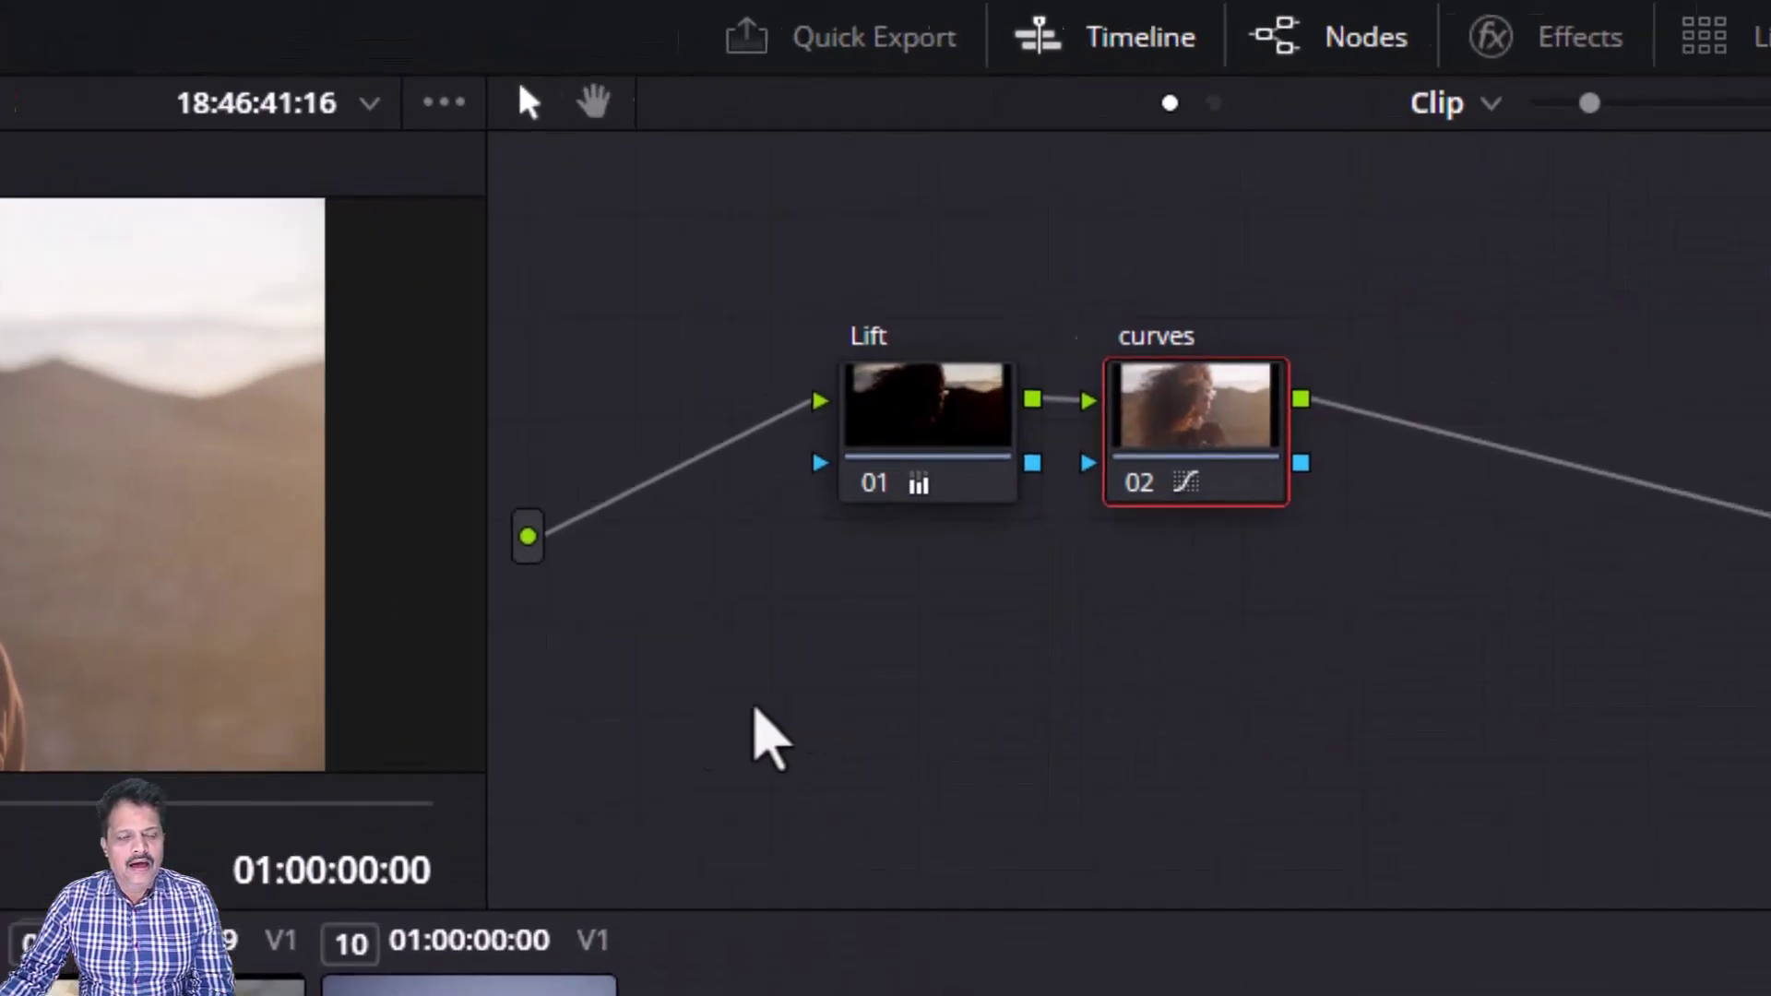
- Apply Reset All Grades and Nodes from the node editor's context menu
right_click(576, 737)
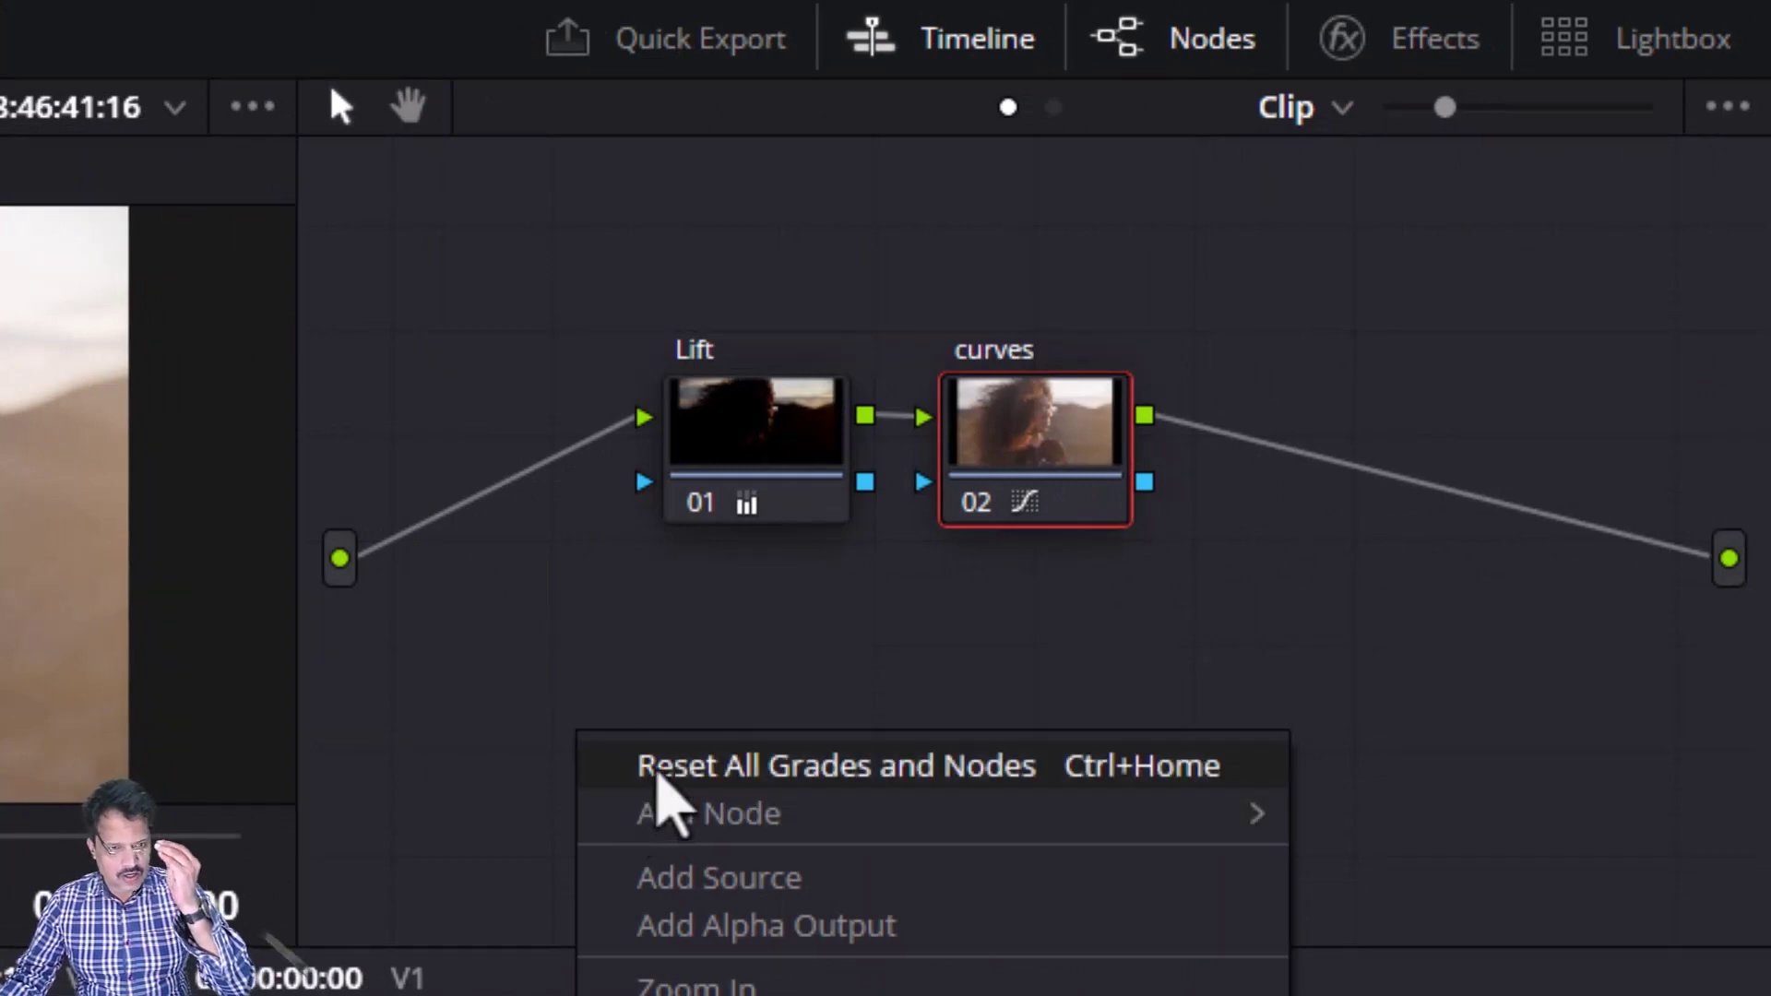
left_click(657, 775)
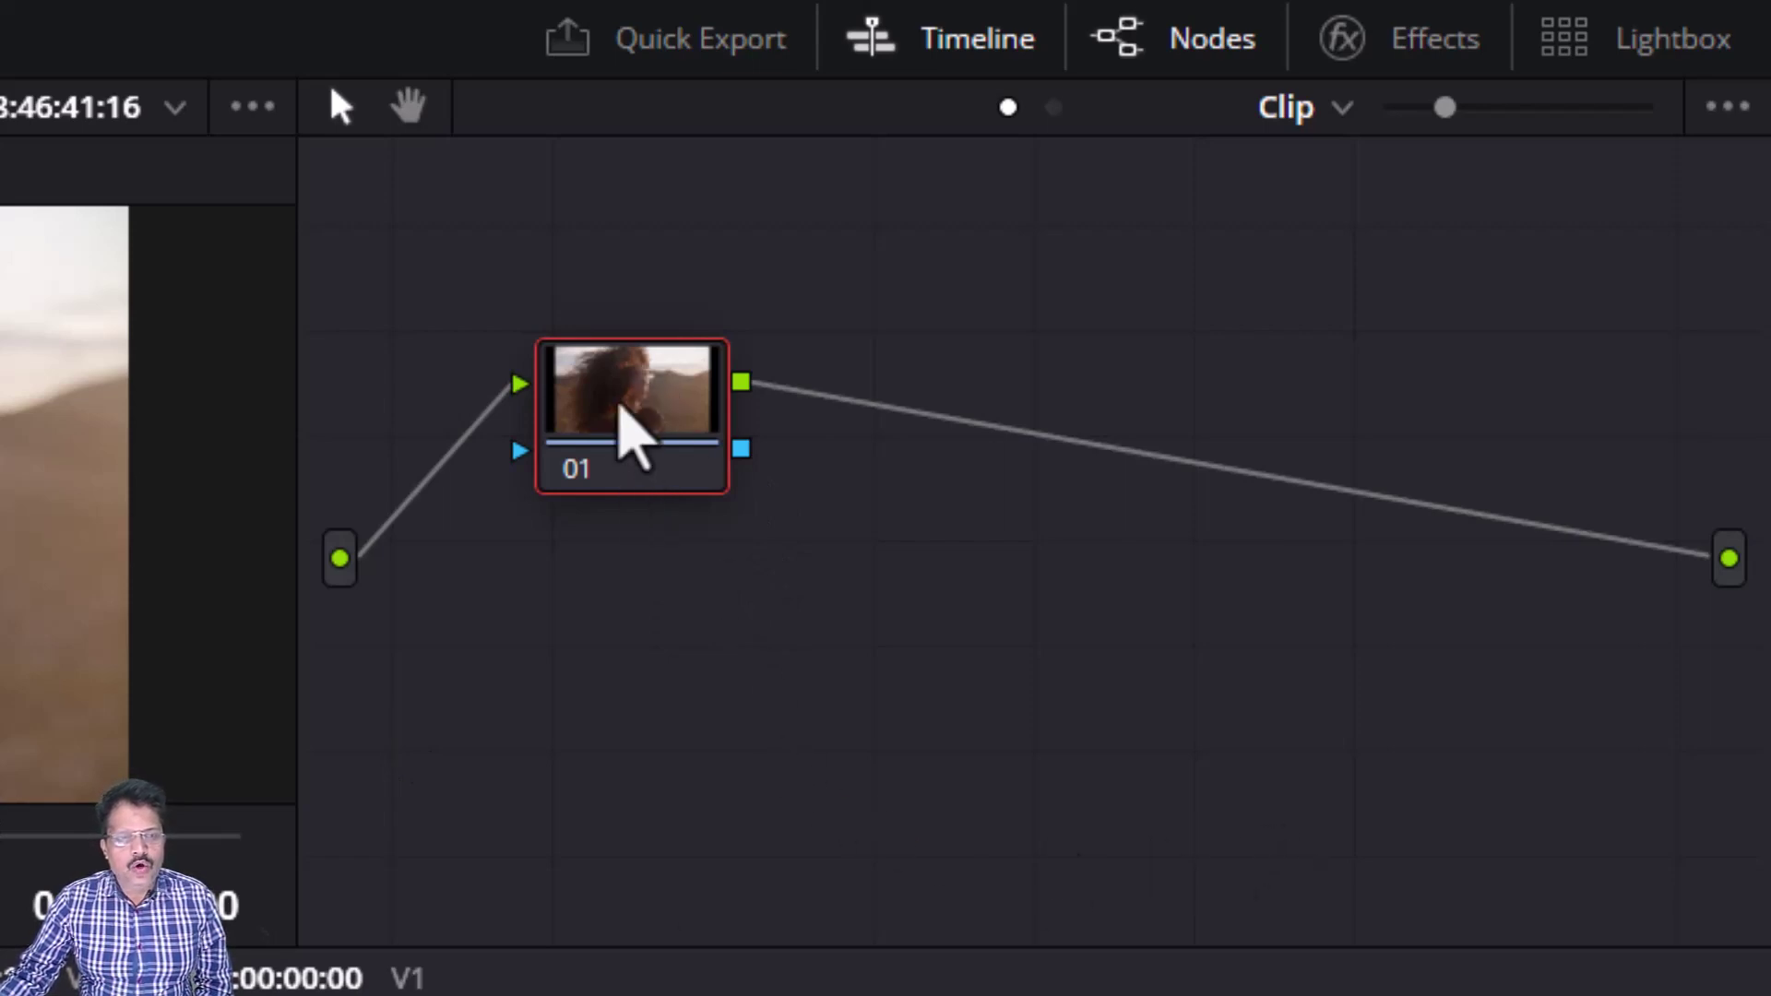
- Give node 01 the node label 'Contrast'
right_click(642, 406)
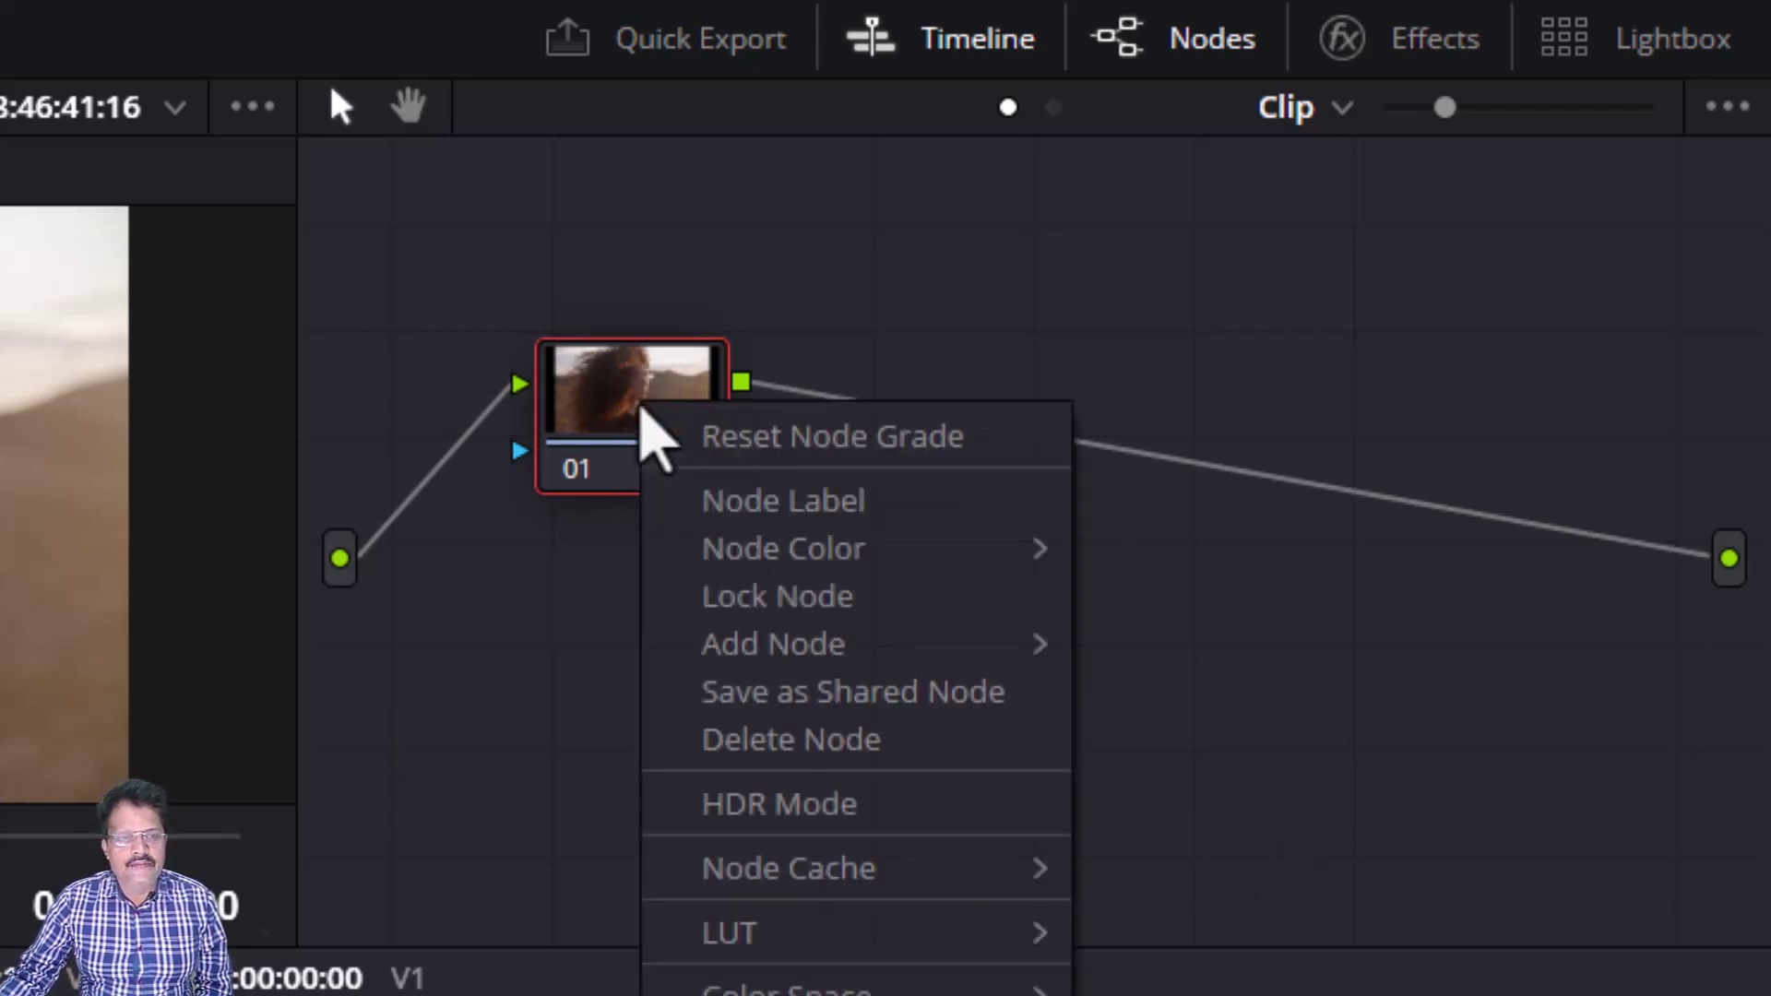
left_click(688, 502)
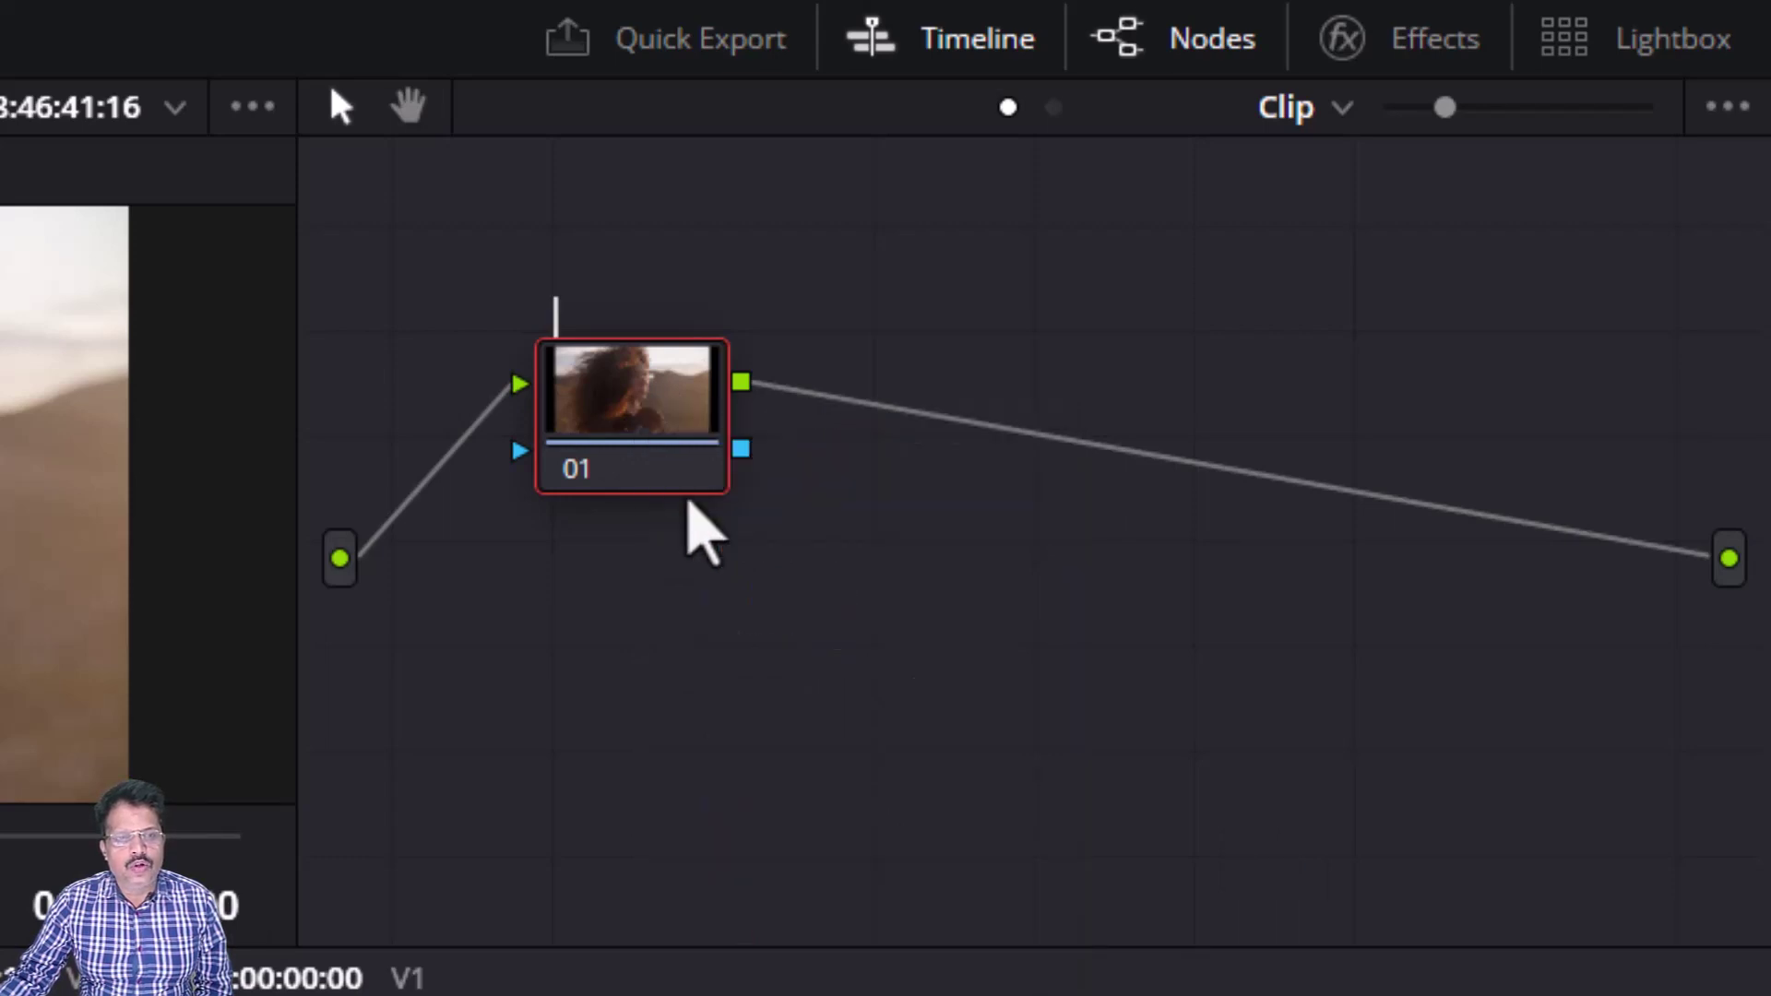
type("Contra")
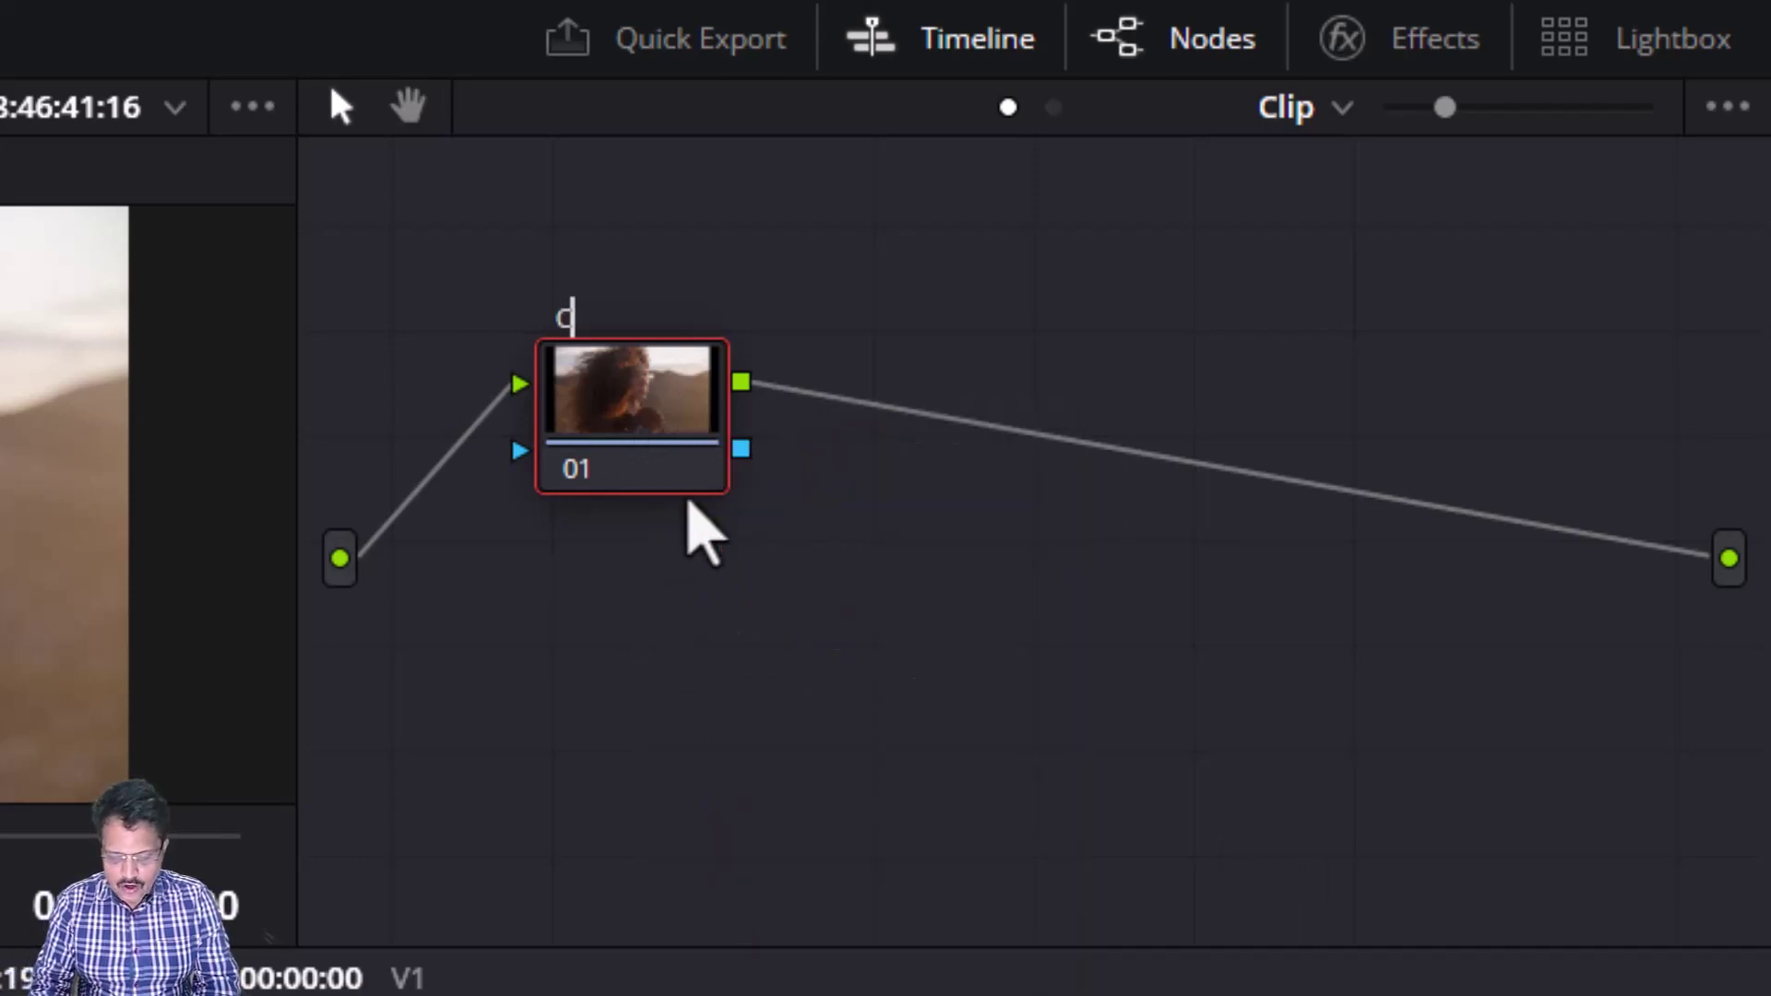
type("st")
key("Return")
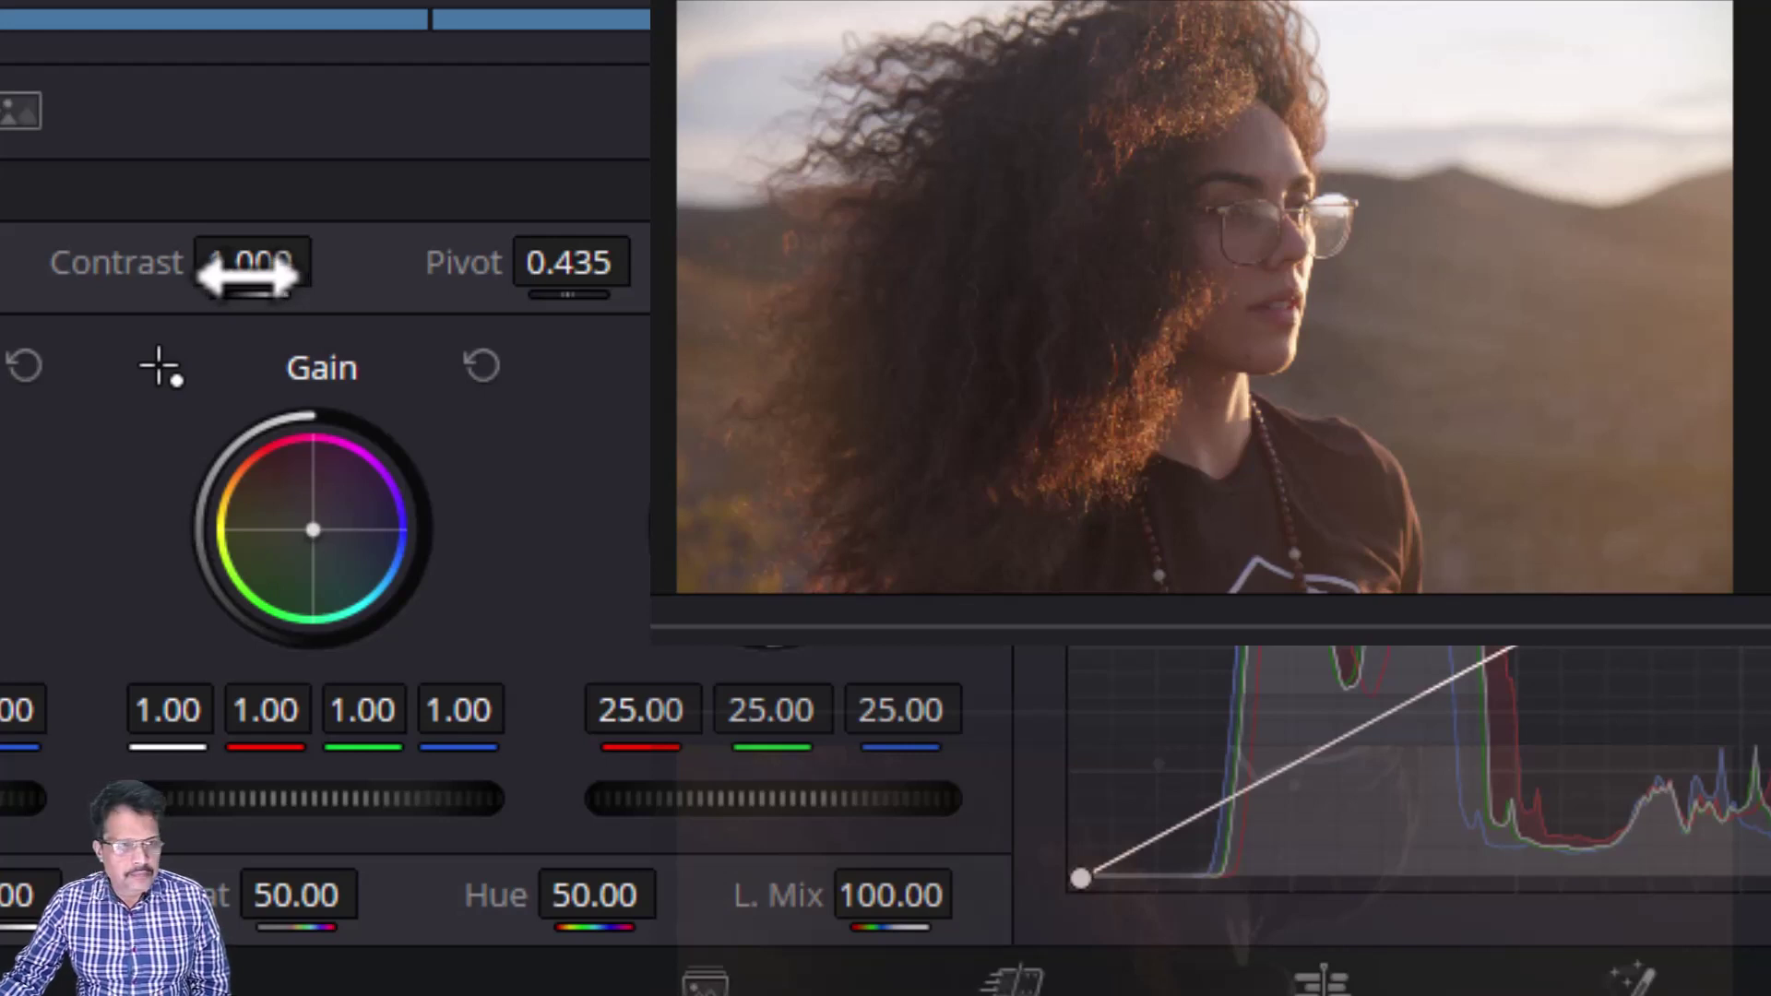
- Raise the Primaries Contrast to 1.300 and drag the Pivot lower
left_click_drag(247, 274, 387, 274)
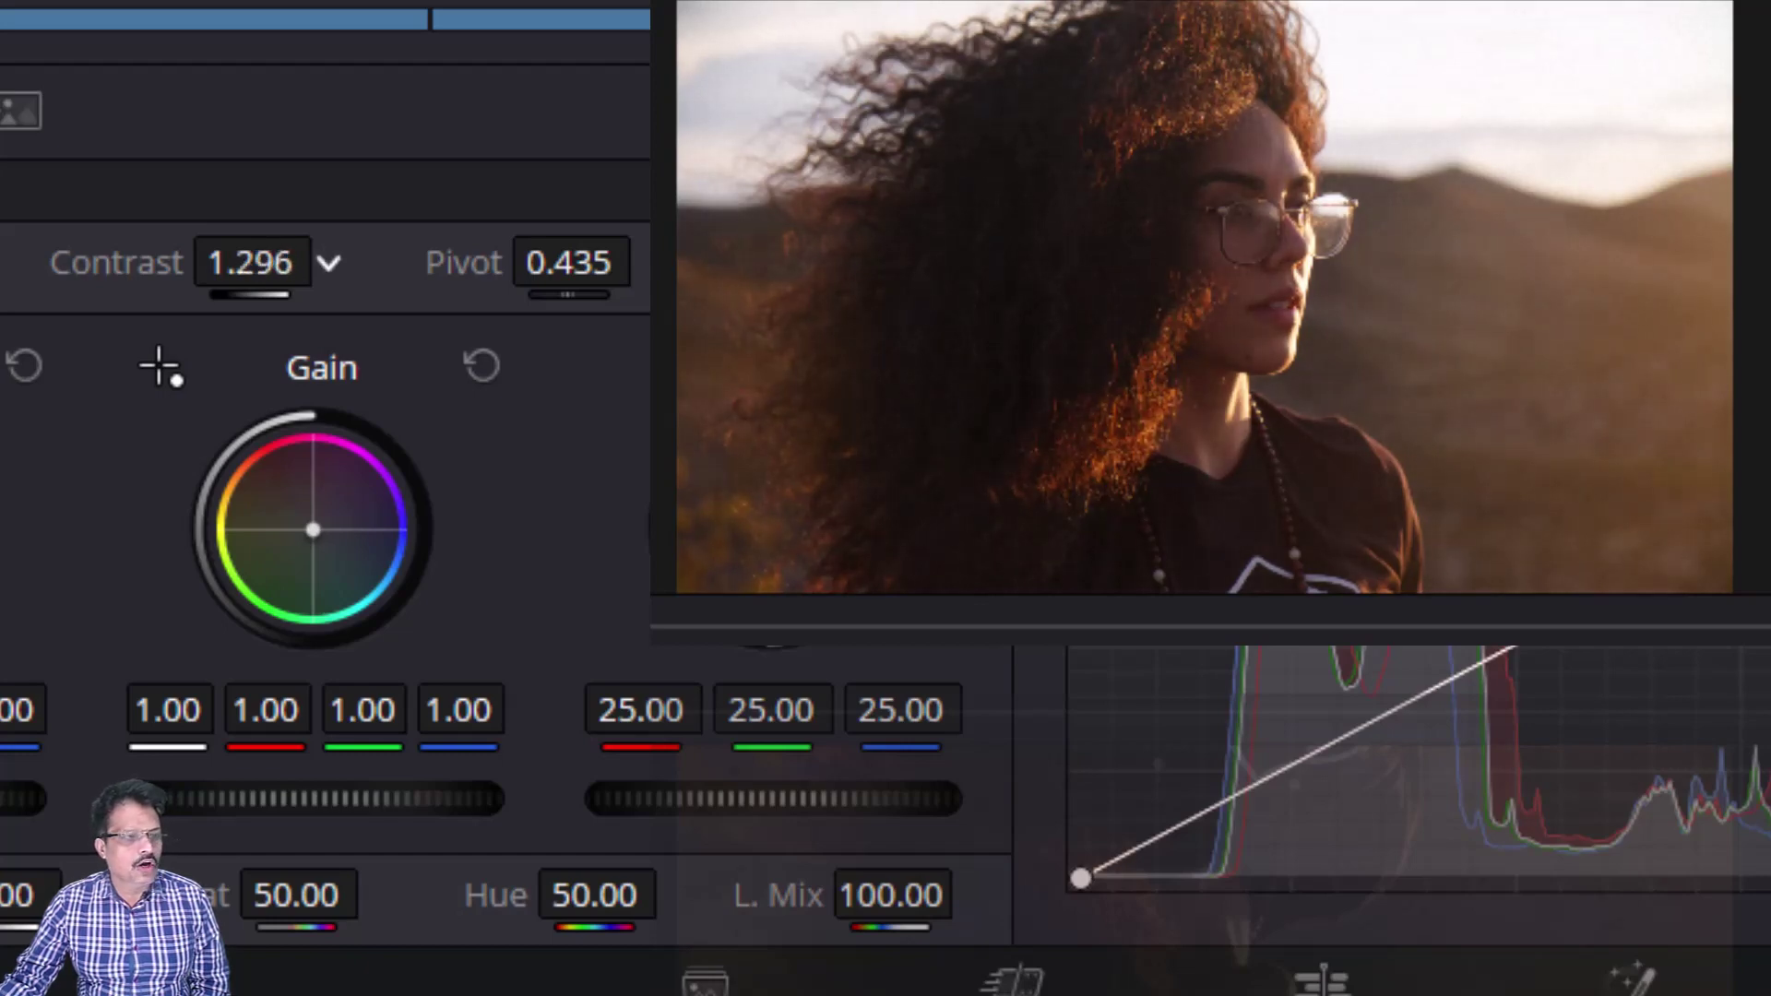
left_click_drag(388, 274, 248, 277)
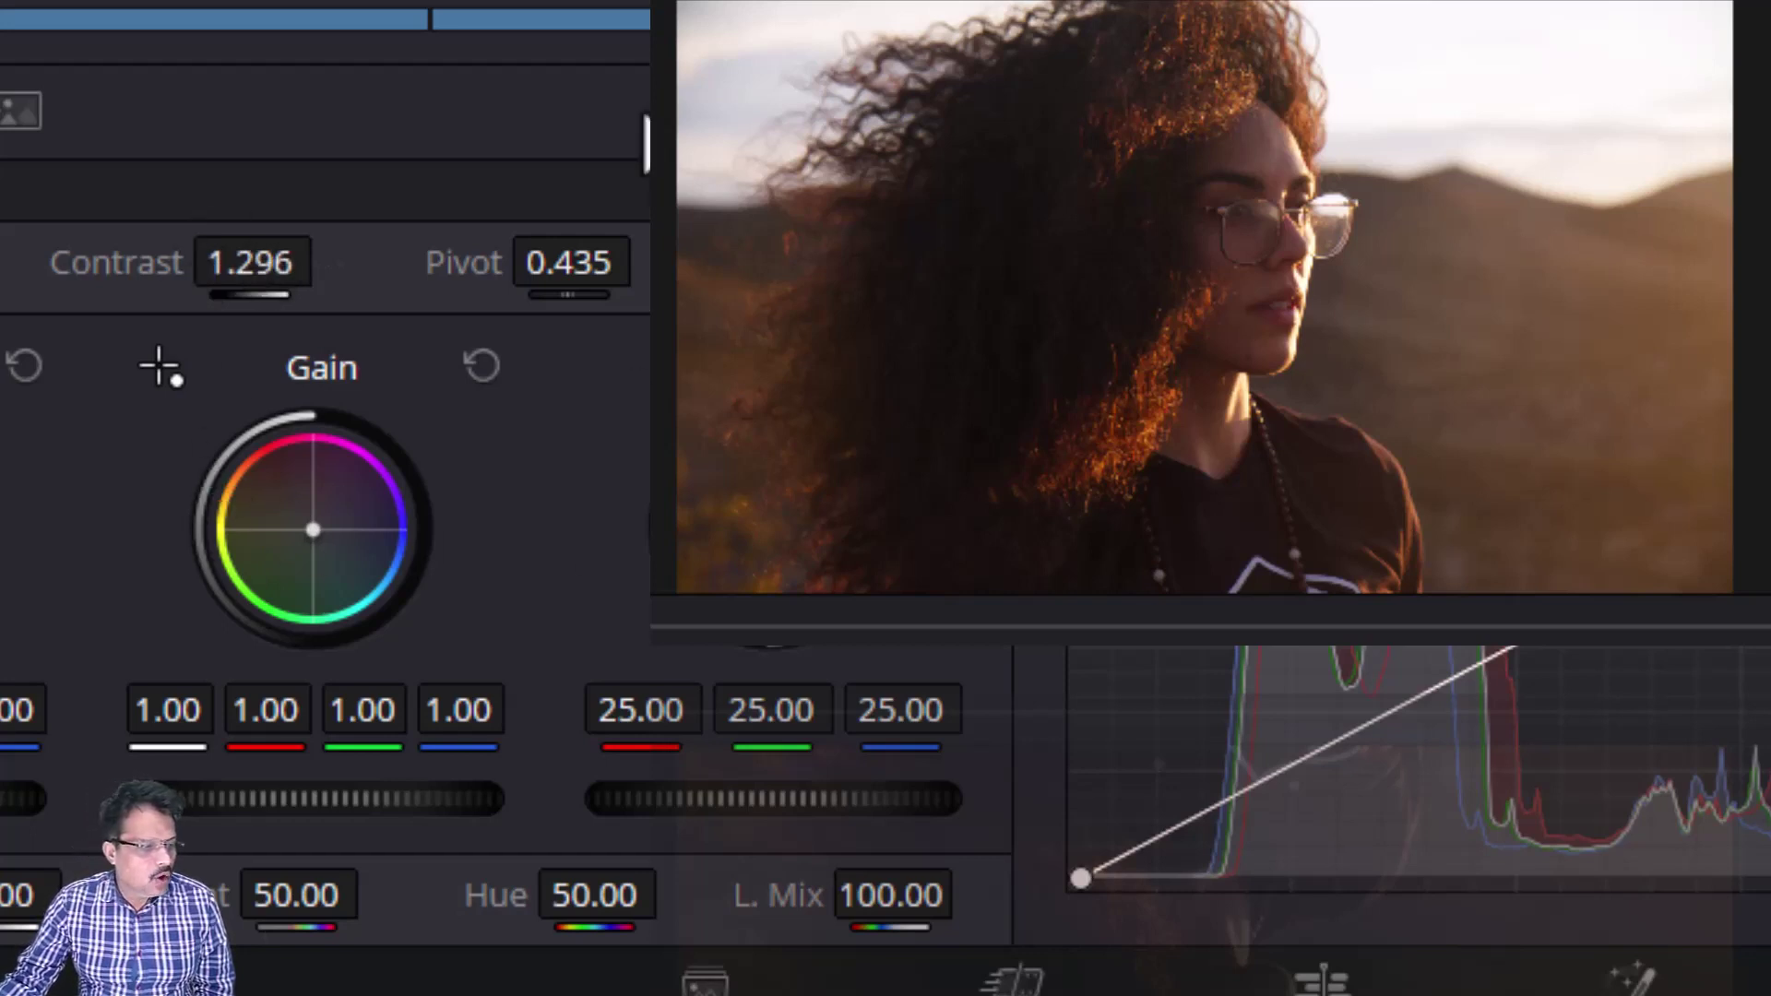
left_click_drag(566, 265, 468, 264)
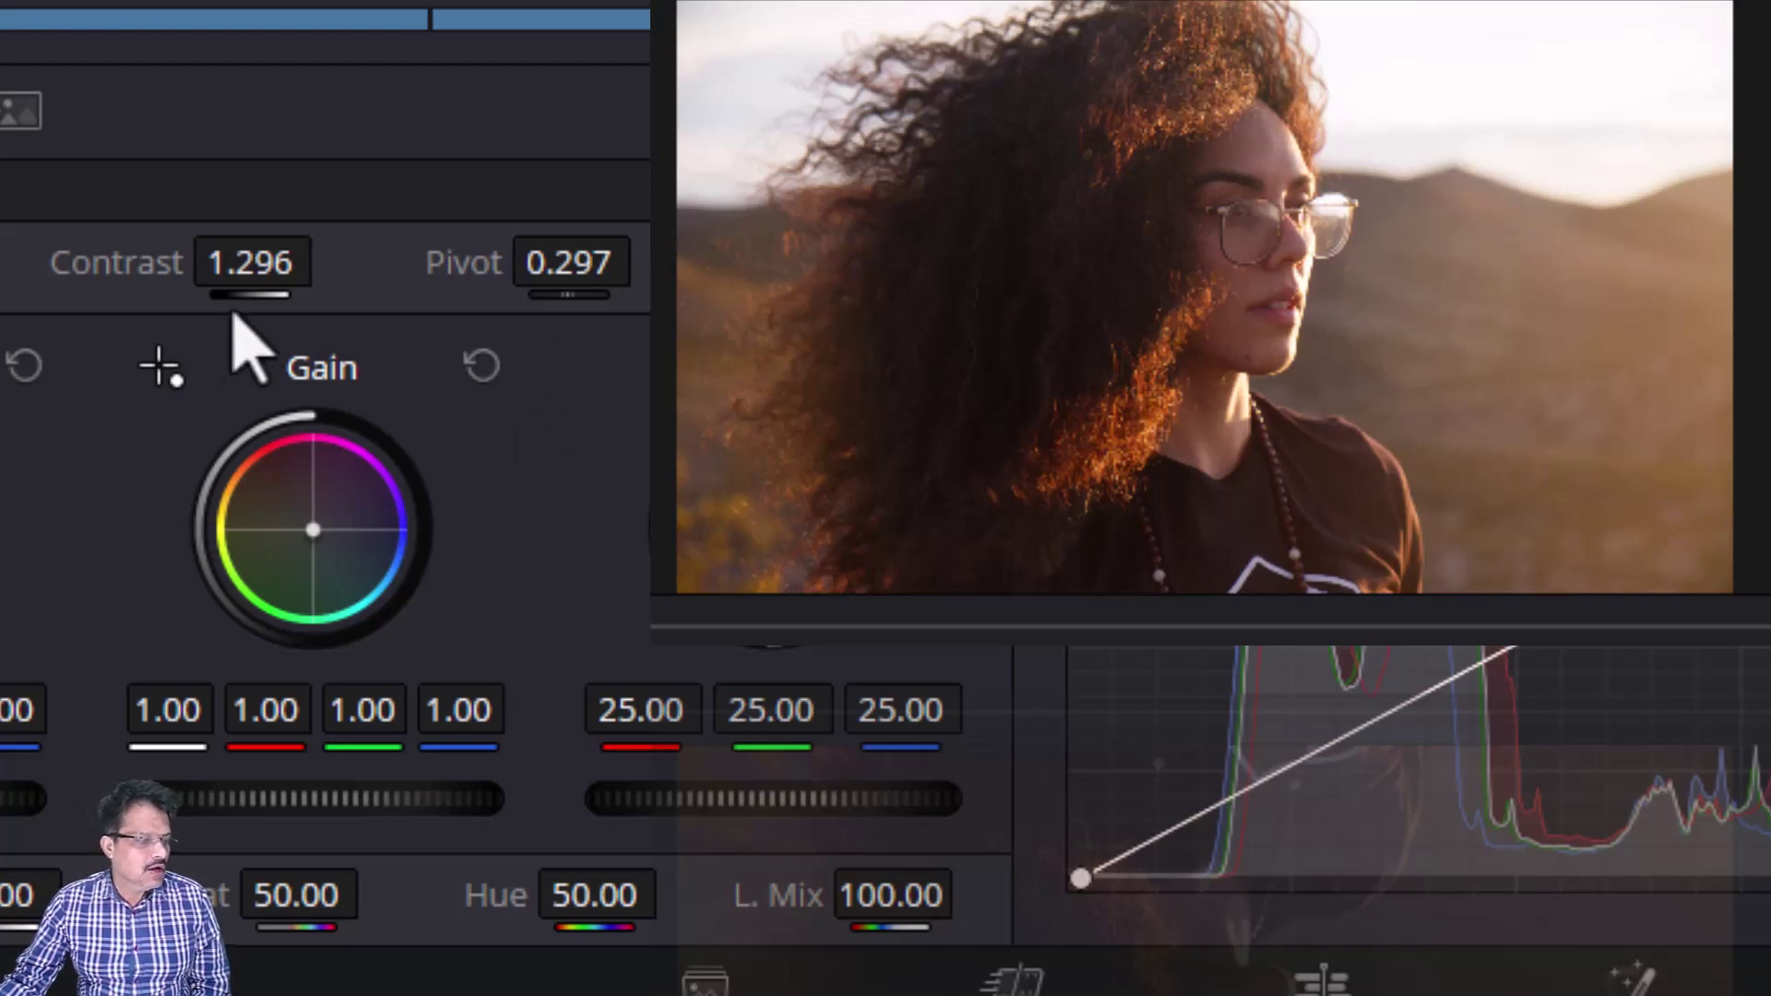
left_click_drag(245, 265, 244, 248)
left_click_drag(554, 262, 545, 273)
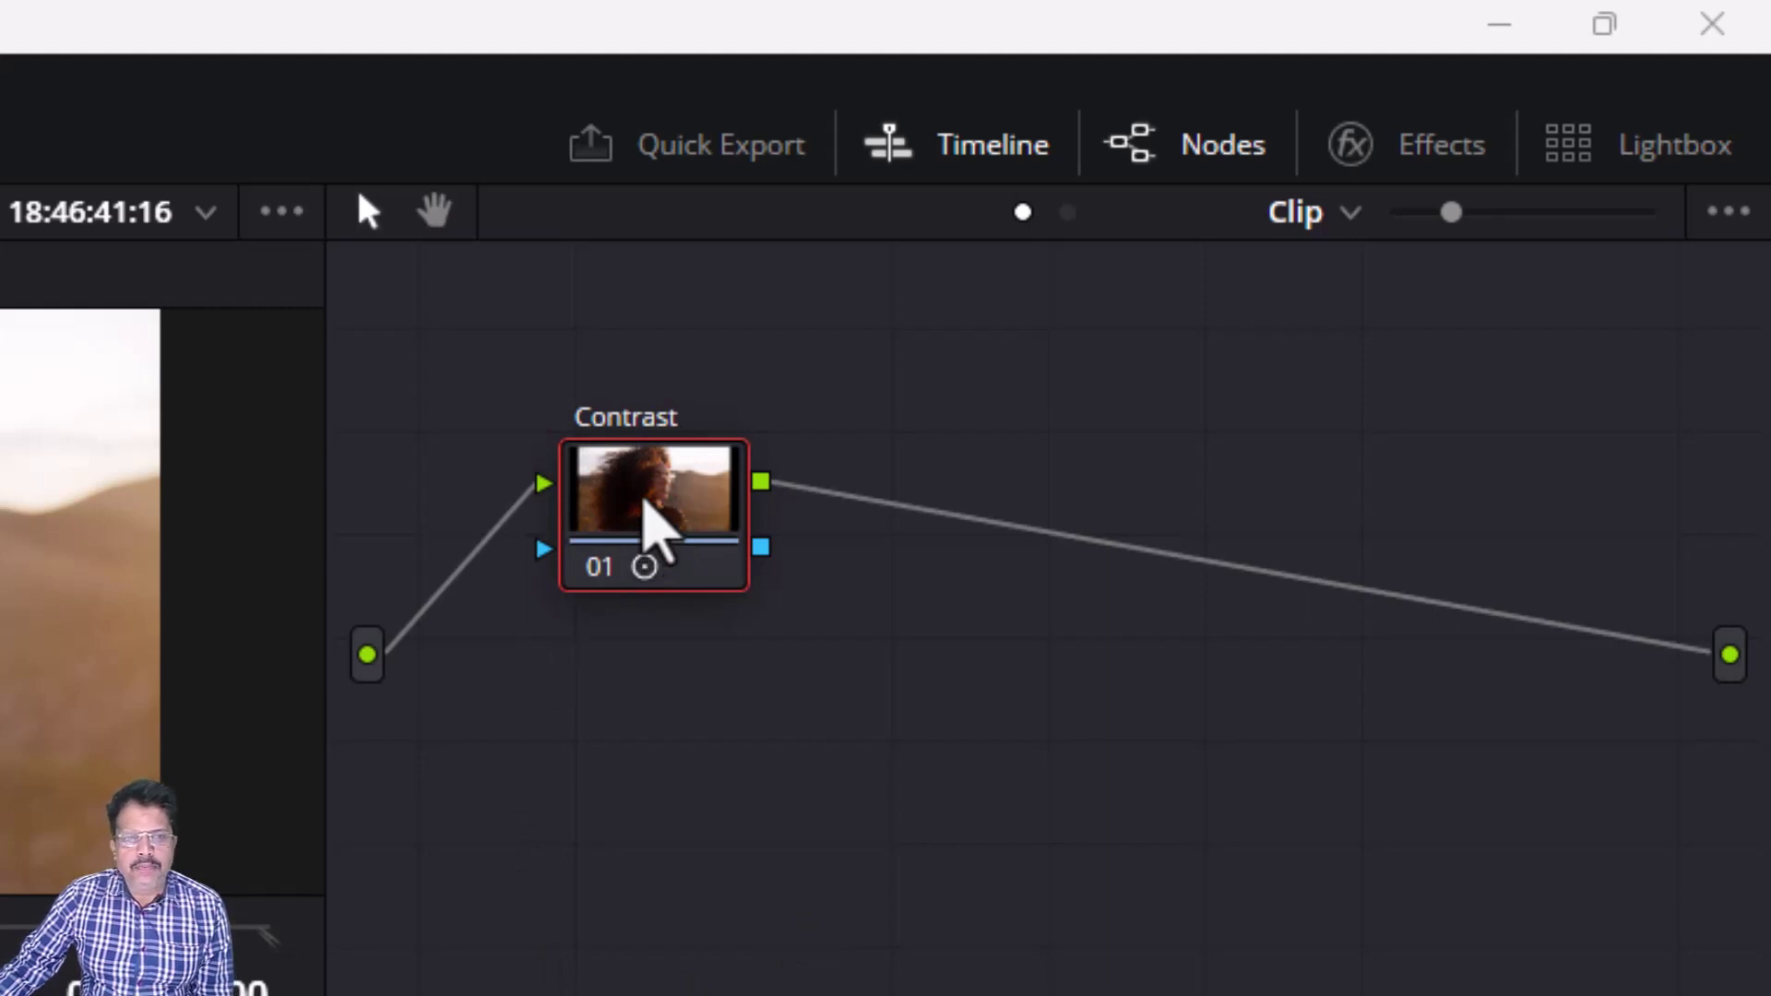
- Add a new serial node after the Contrast node
right_click(646, 503)
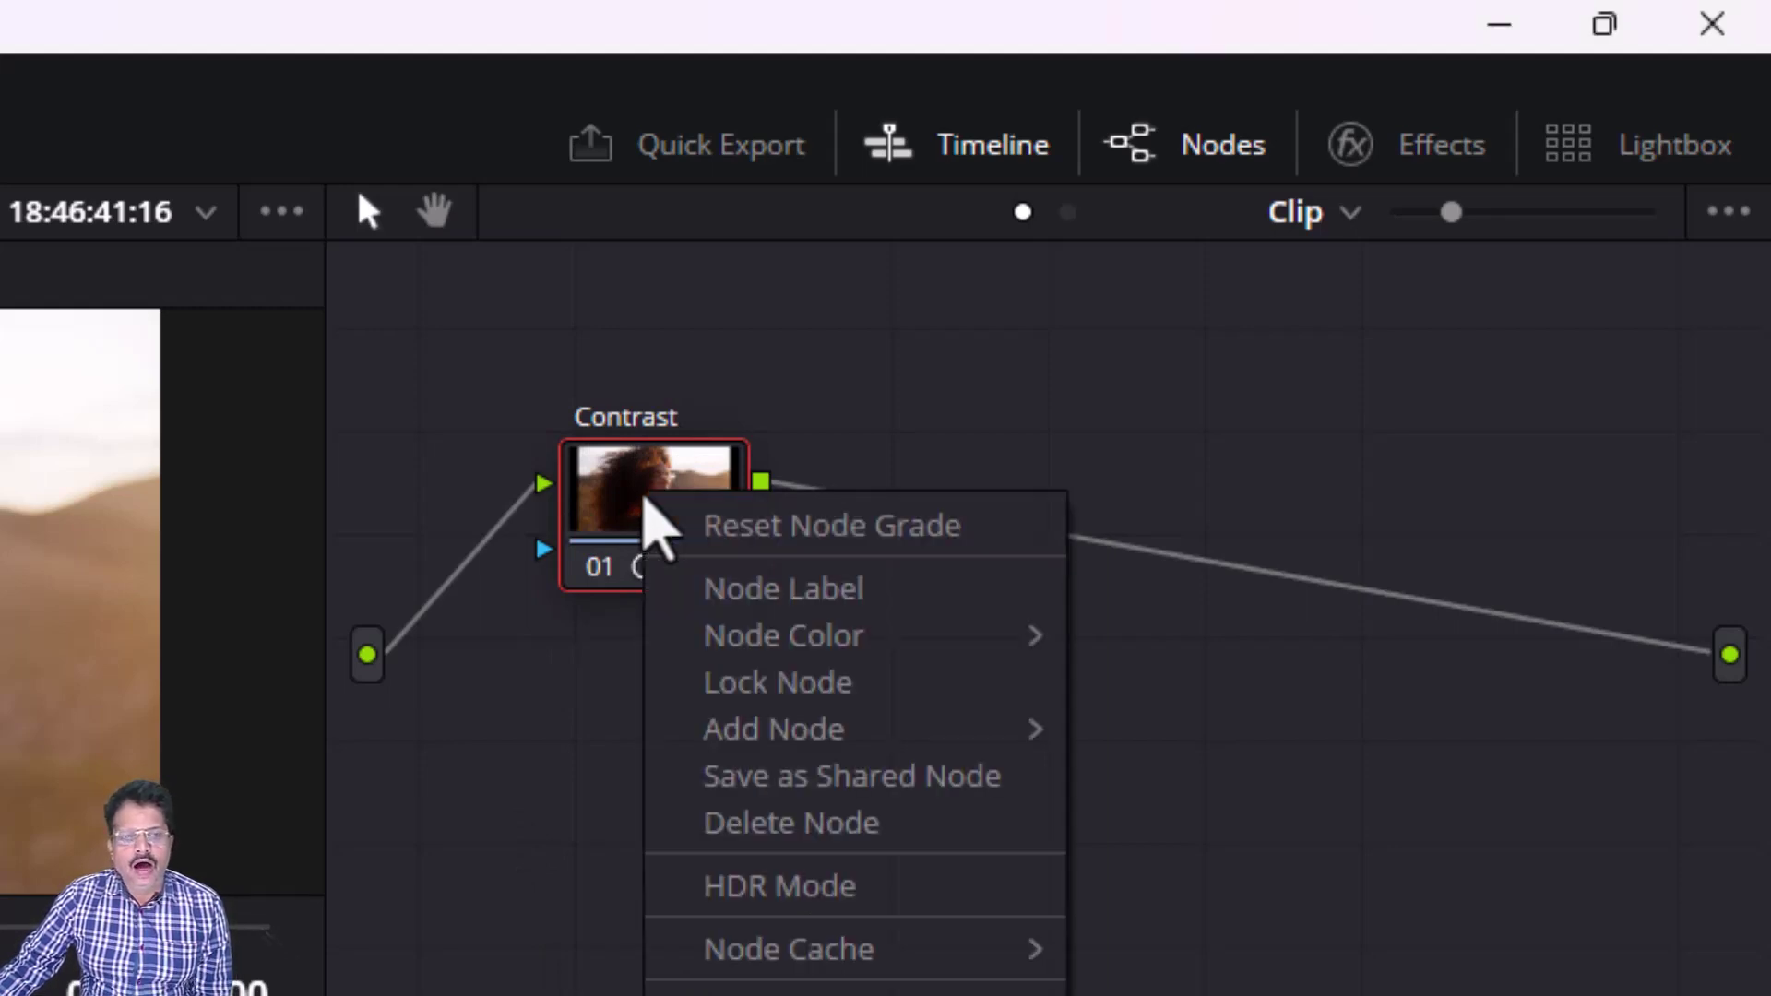
mouse_move(751, 728)
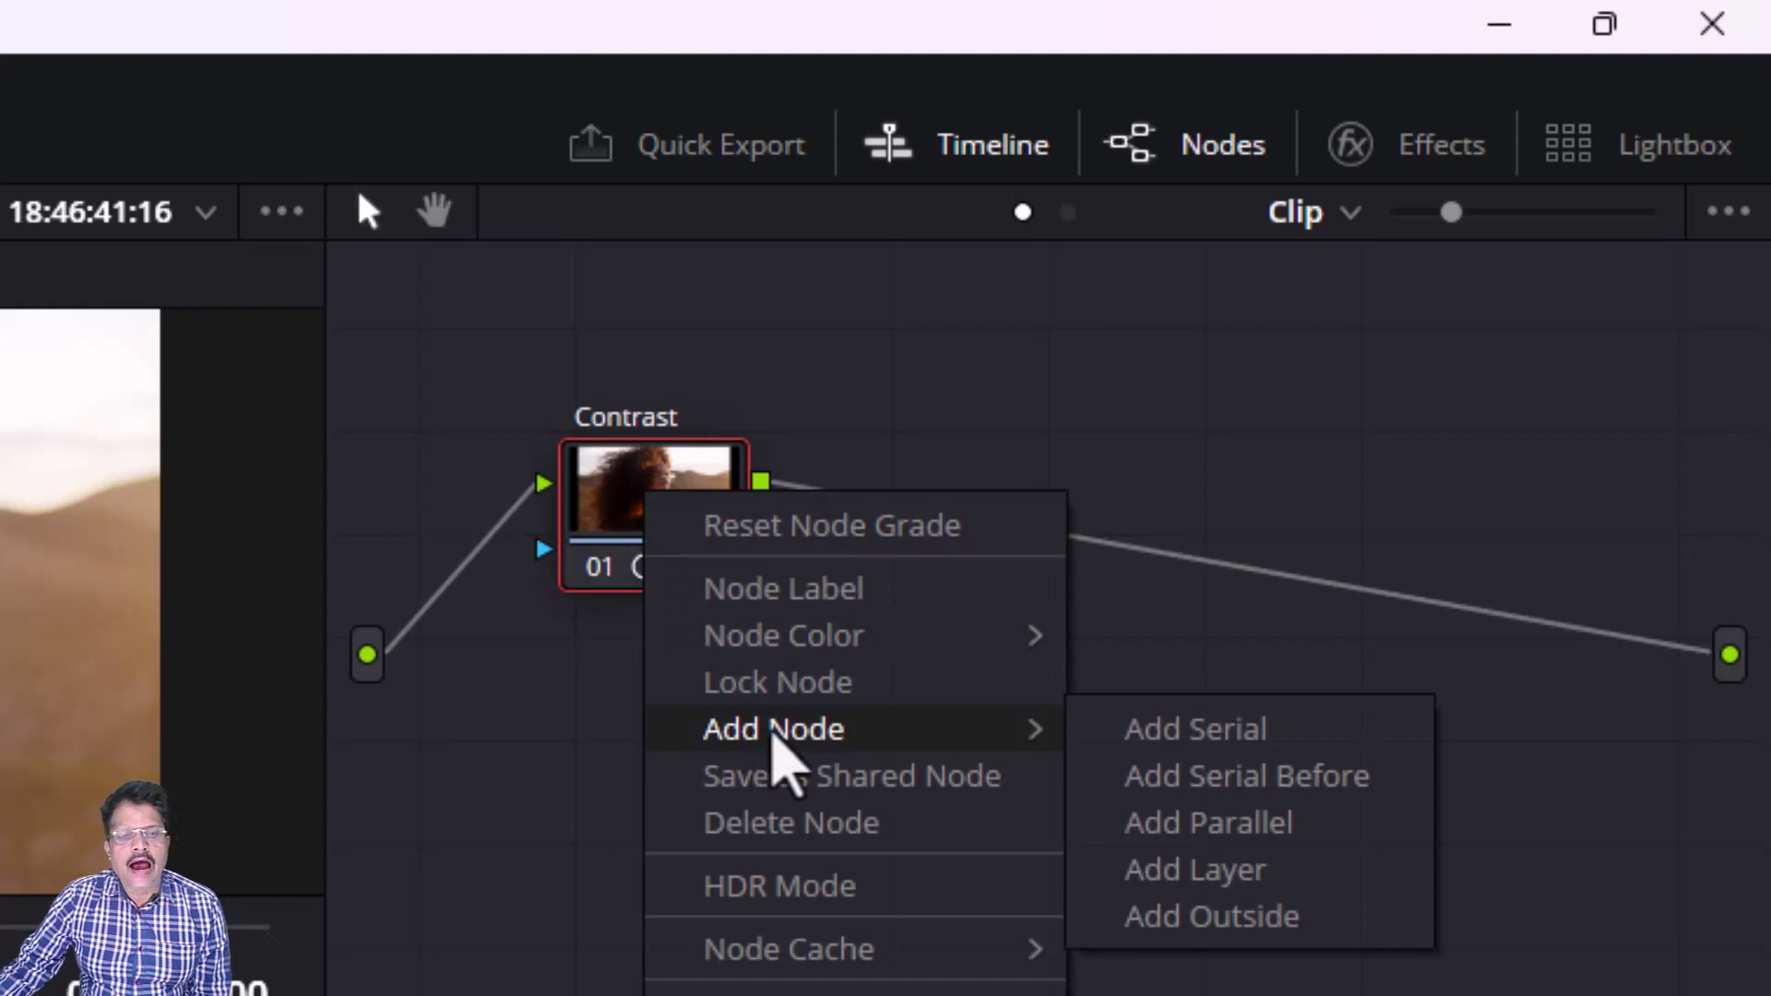
left_click(1209, 732)
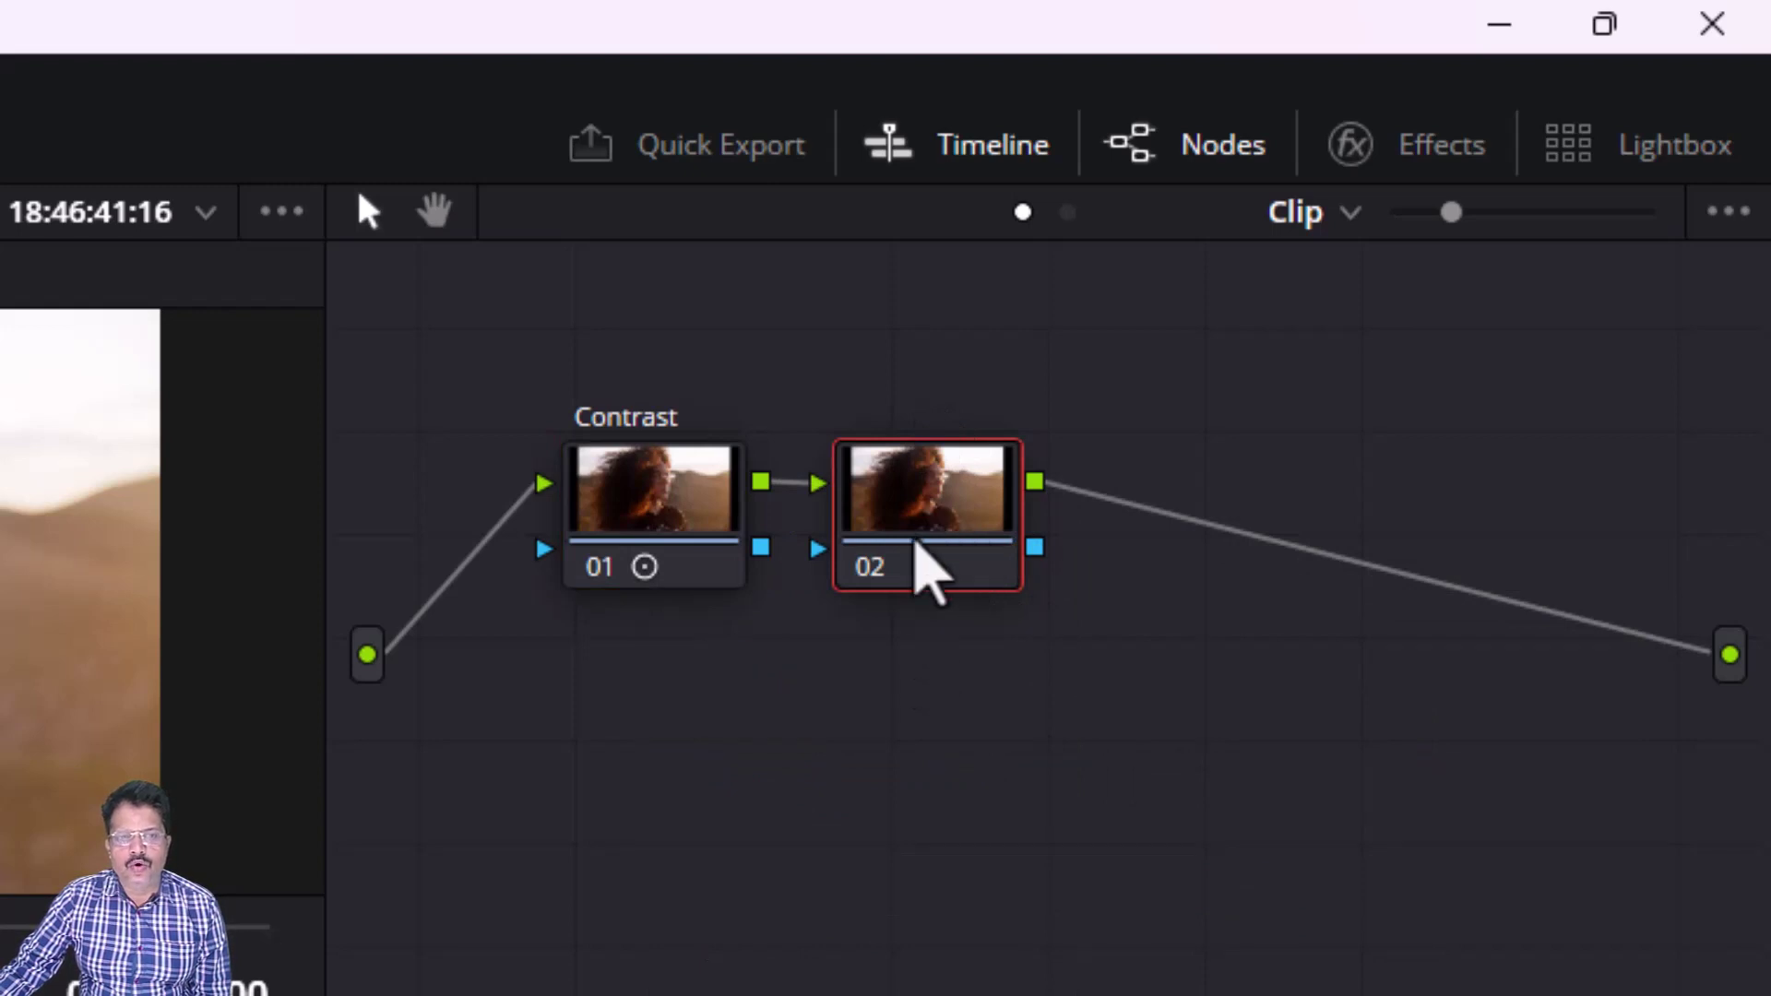
- Label the new node 02 'Looks'
right_click(917, 538)
left_click(978, 625)
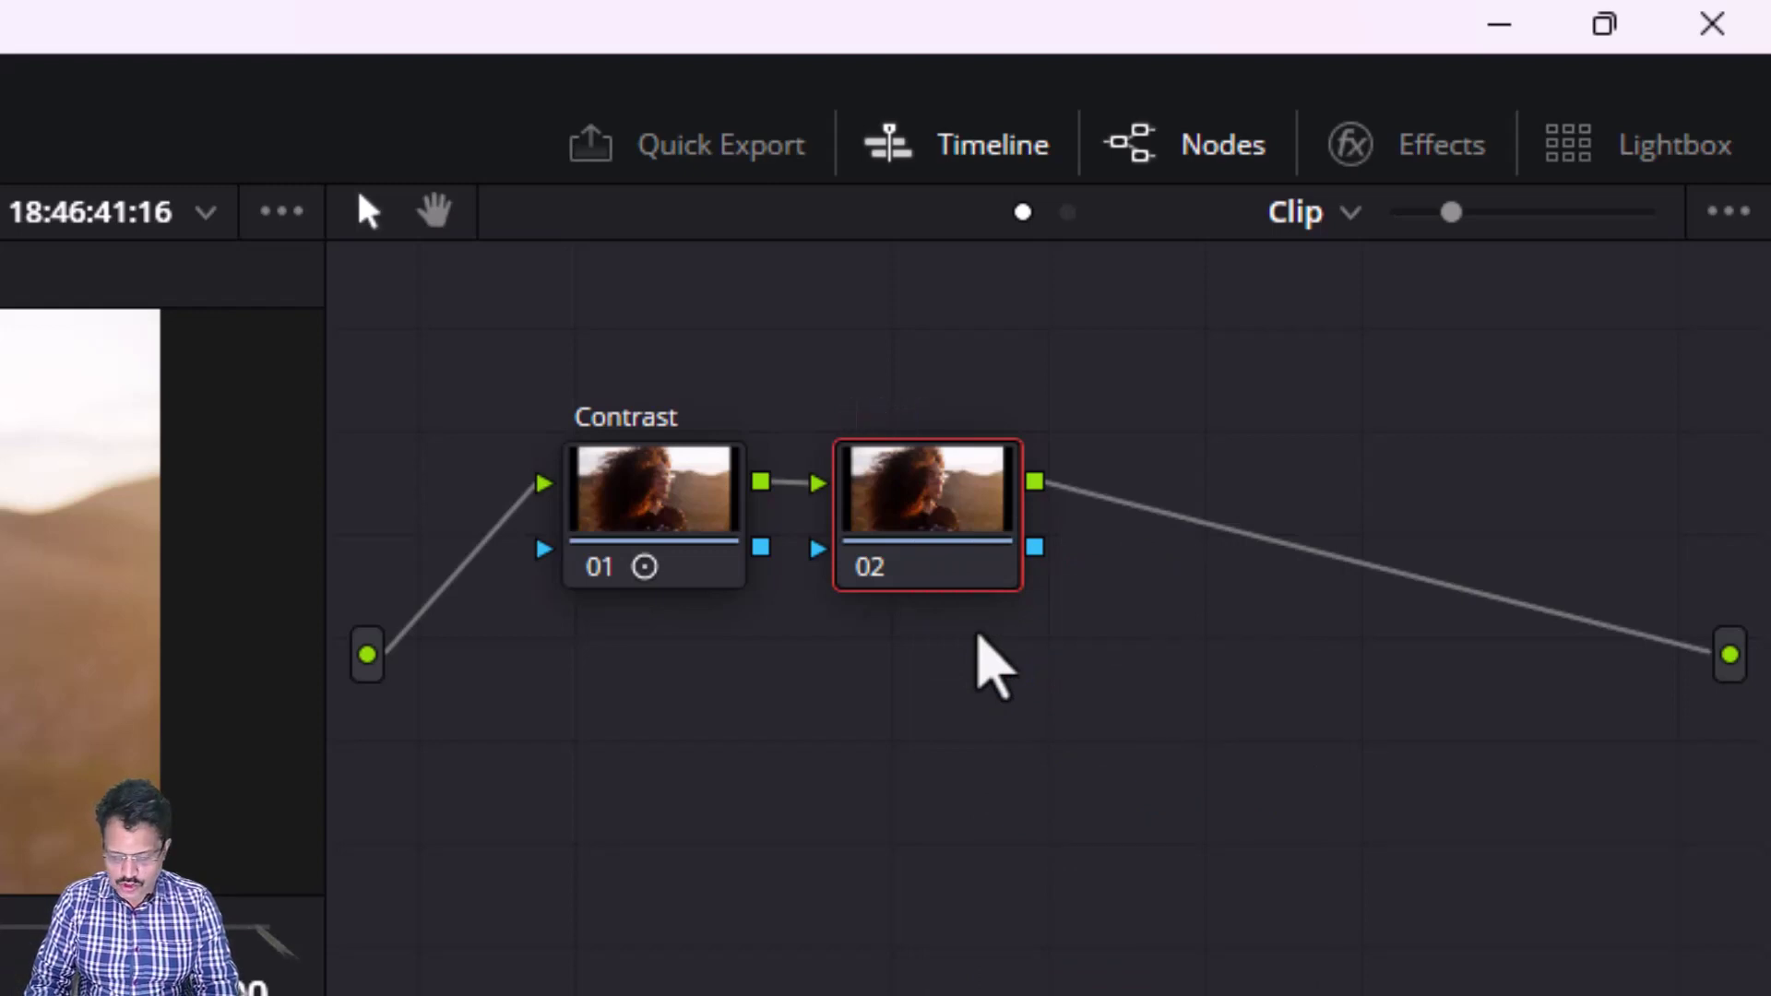
type("Looks")
key("Return")
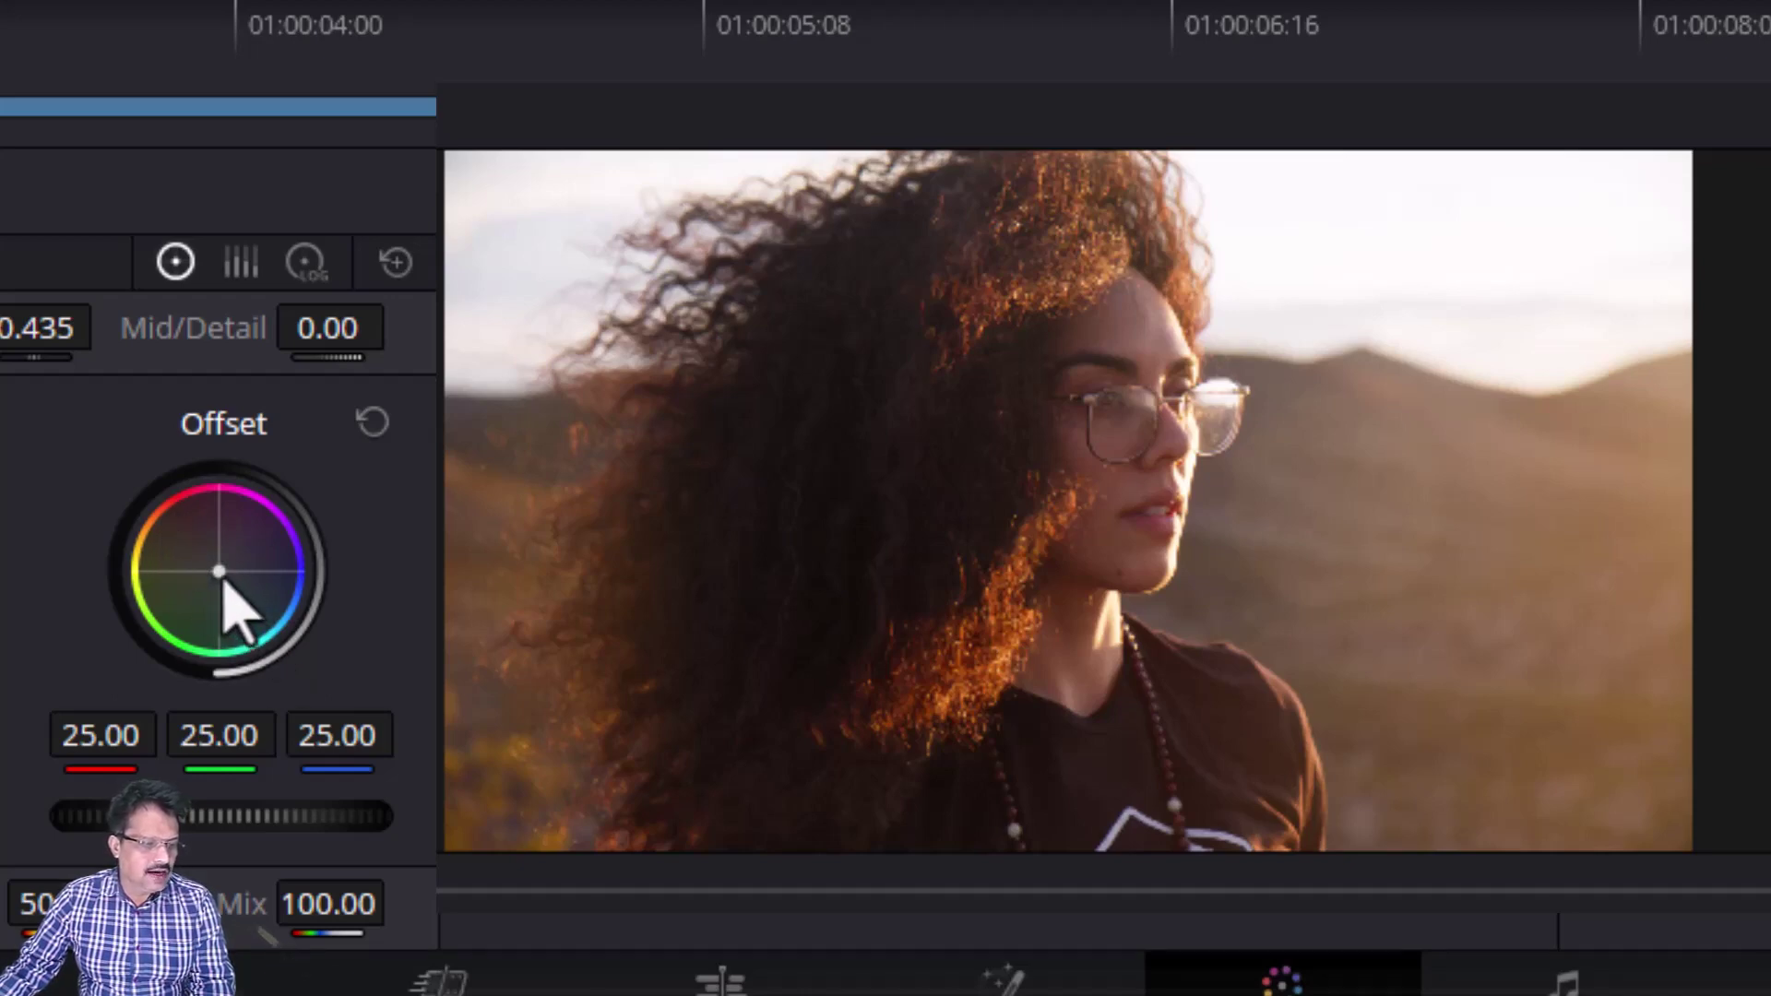
- Push the Looks node's Offset toward blue, to 19.04 / 25.53 / 29.61
left_click_drag(223, 581, 243, 600)
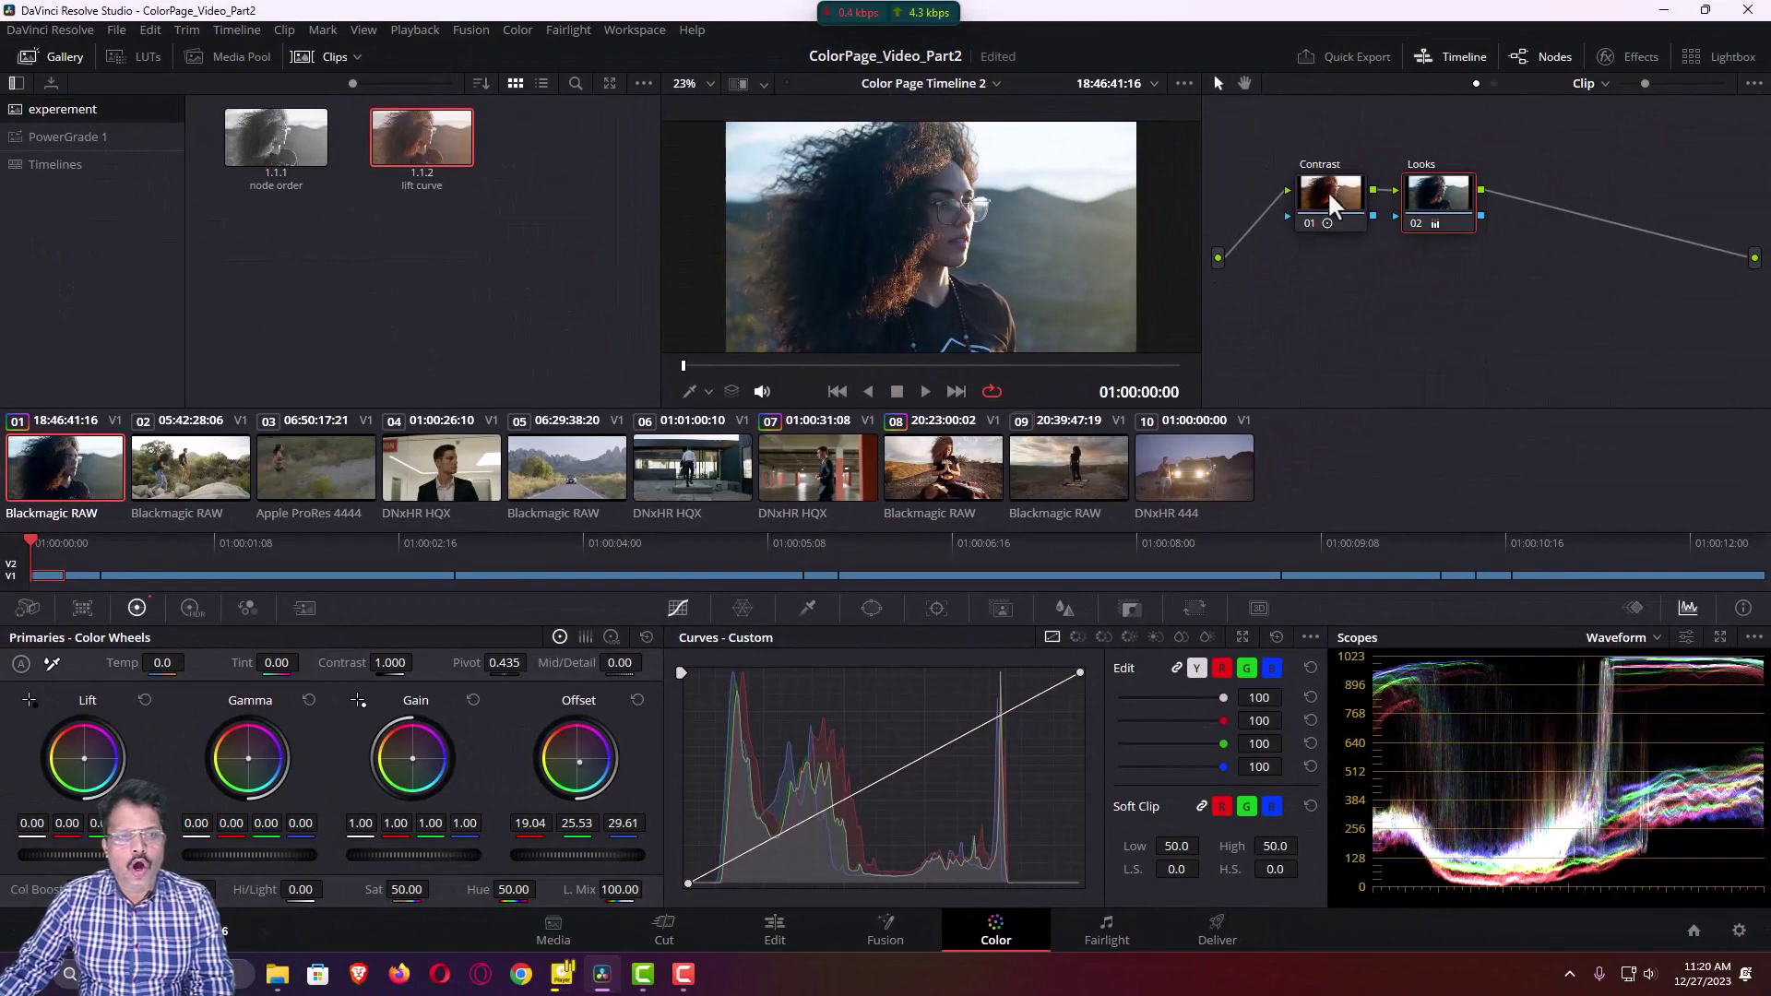
left_click(1329, 194)
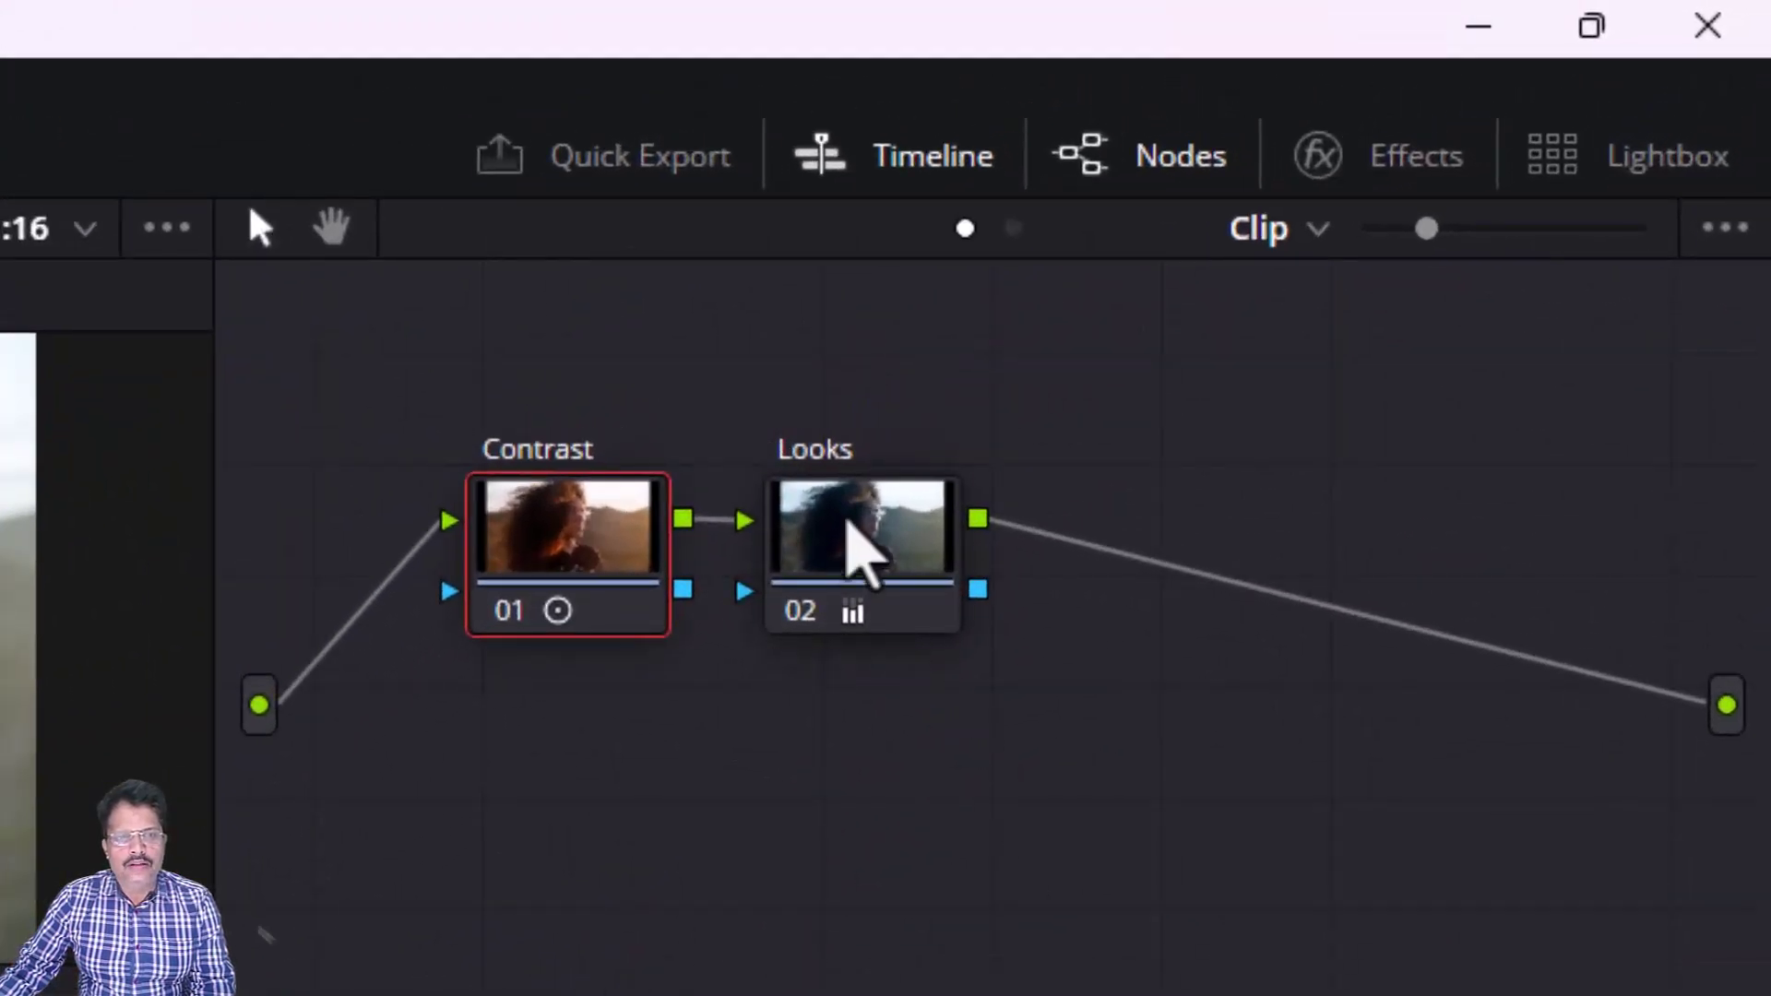
left_click(860, 544)
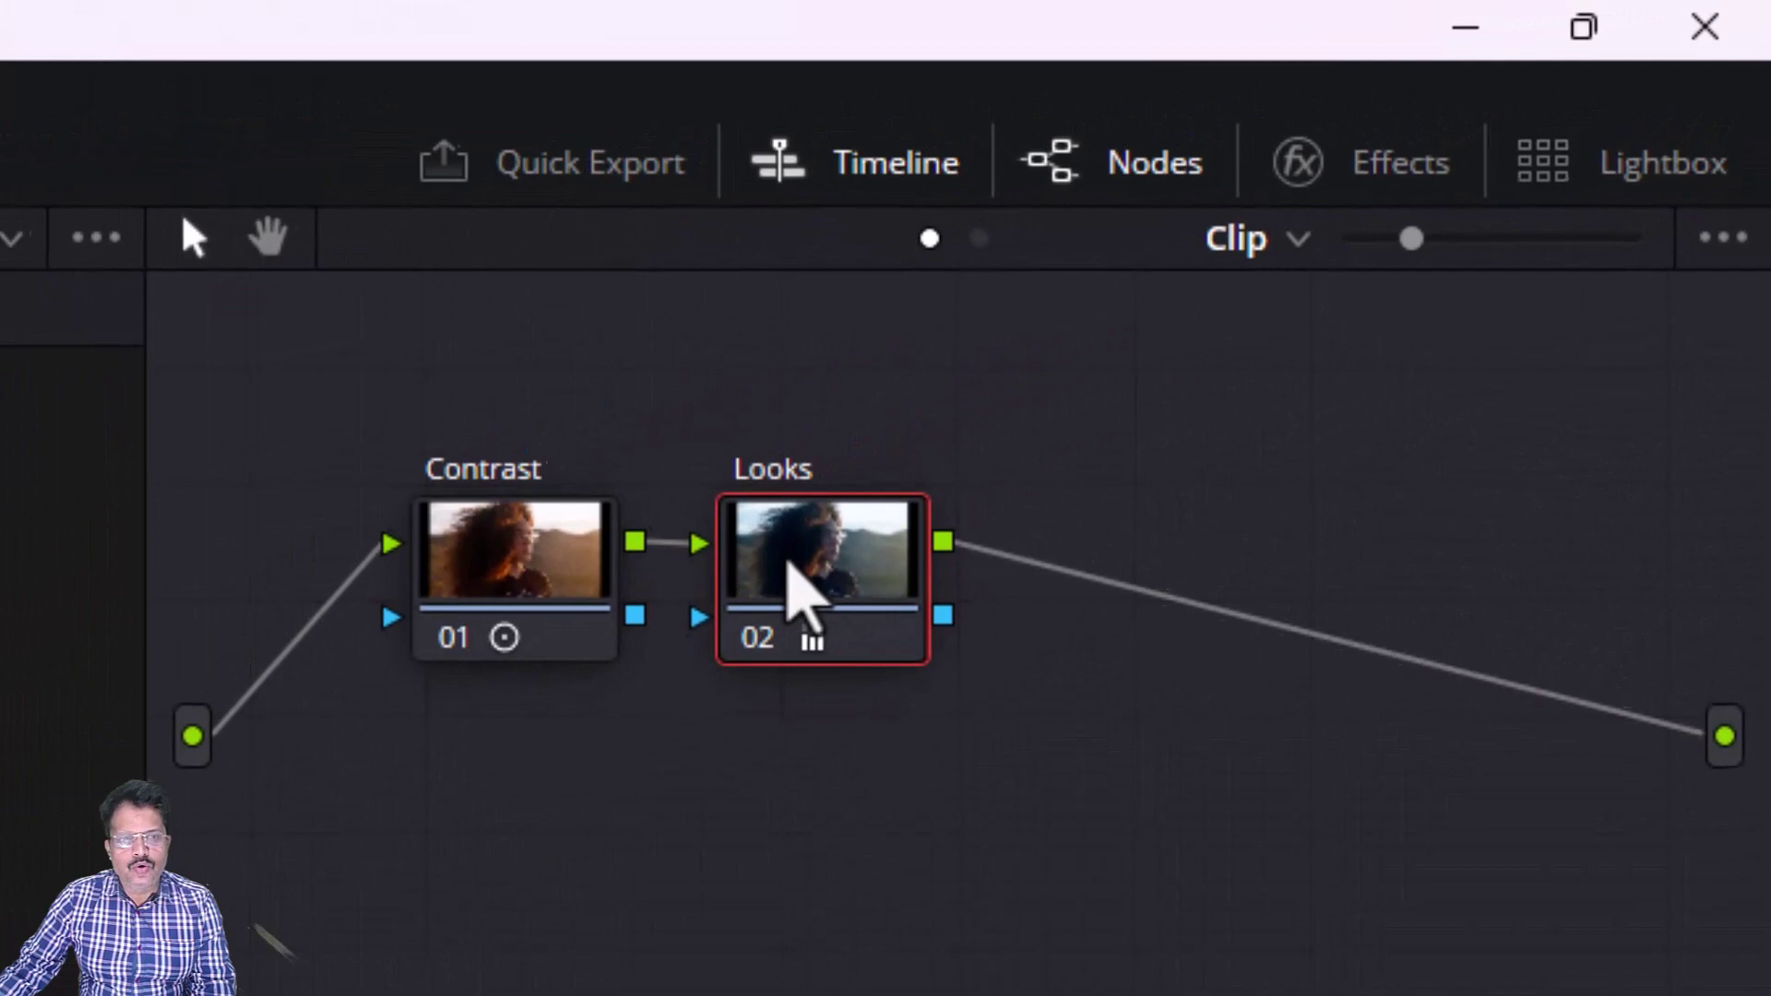
left_click_drag(1043, 444, 1088, 444)
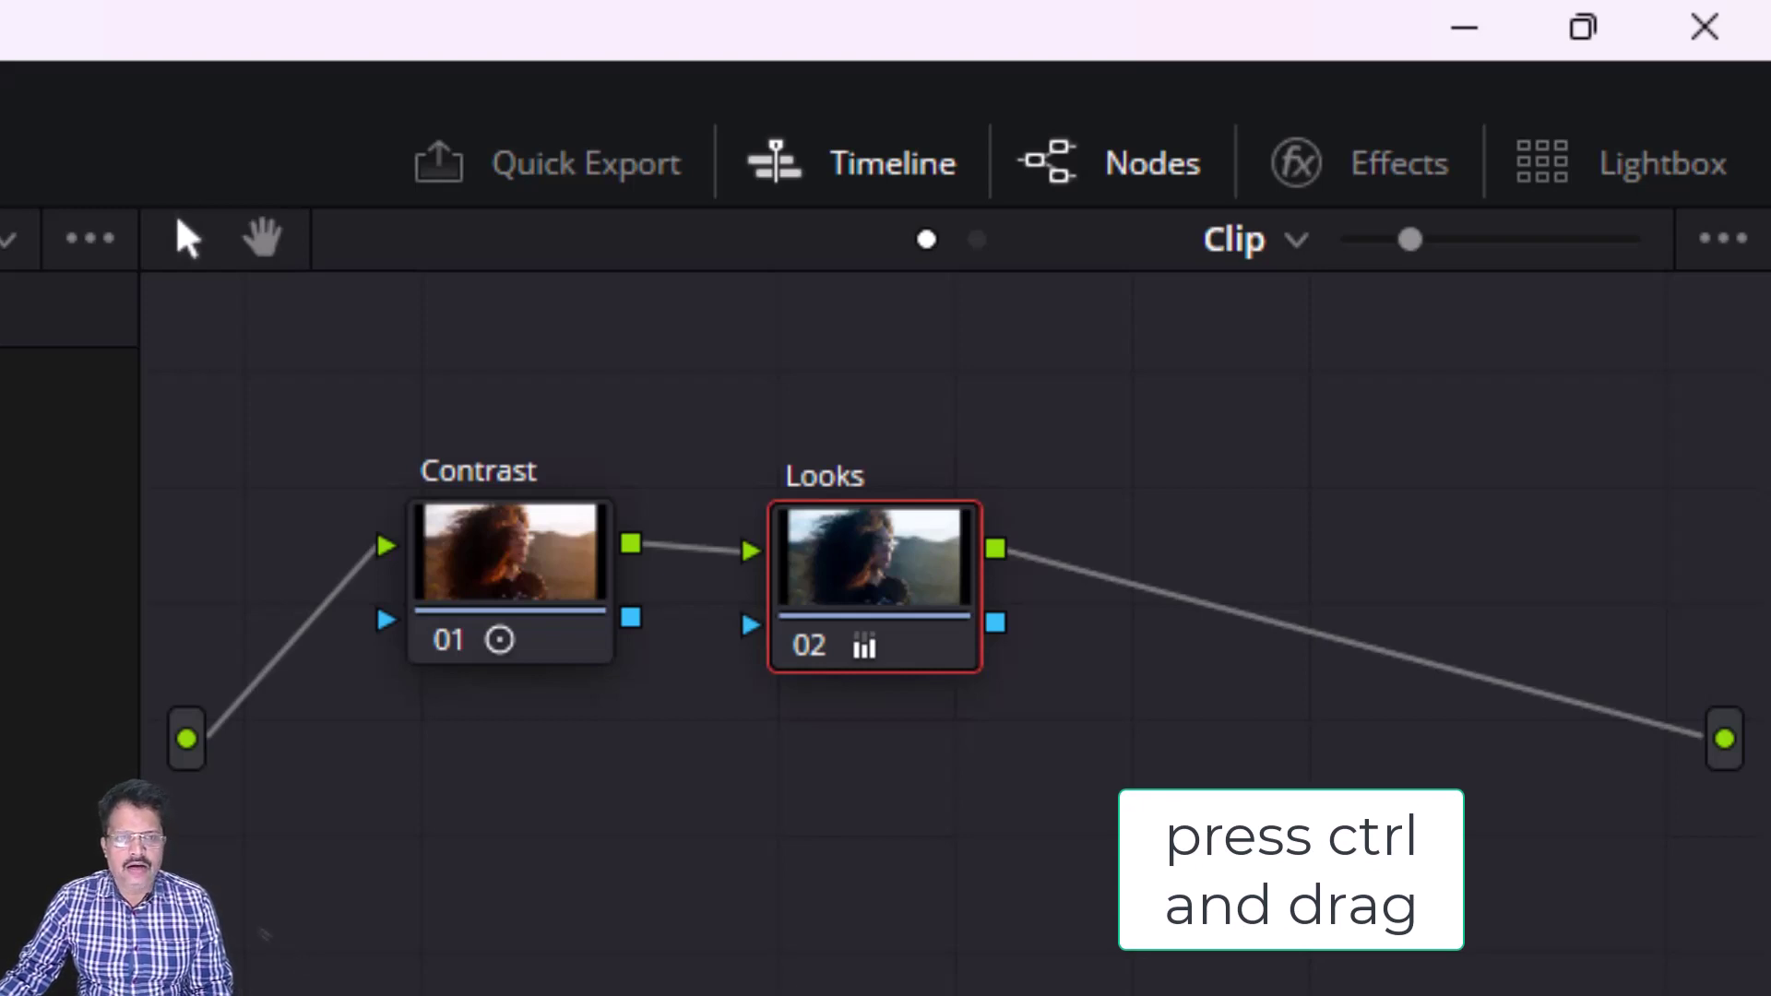
- Ctrl-drag Looks onto Contrast so Looks becomes node 01 and Contrast node 02
left_click_drag(877, 564, 520, 581)
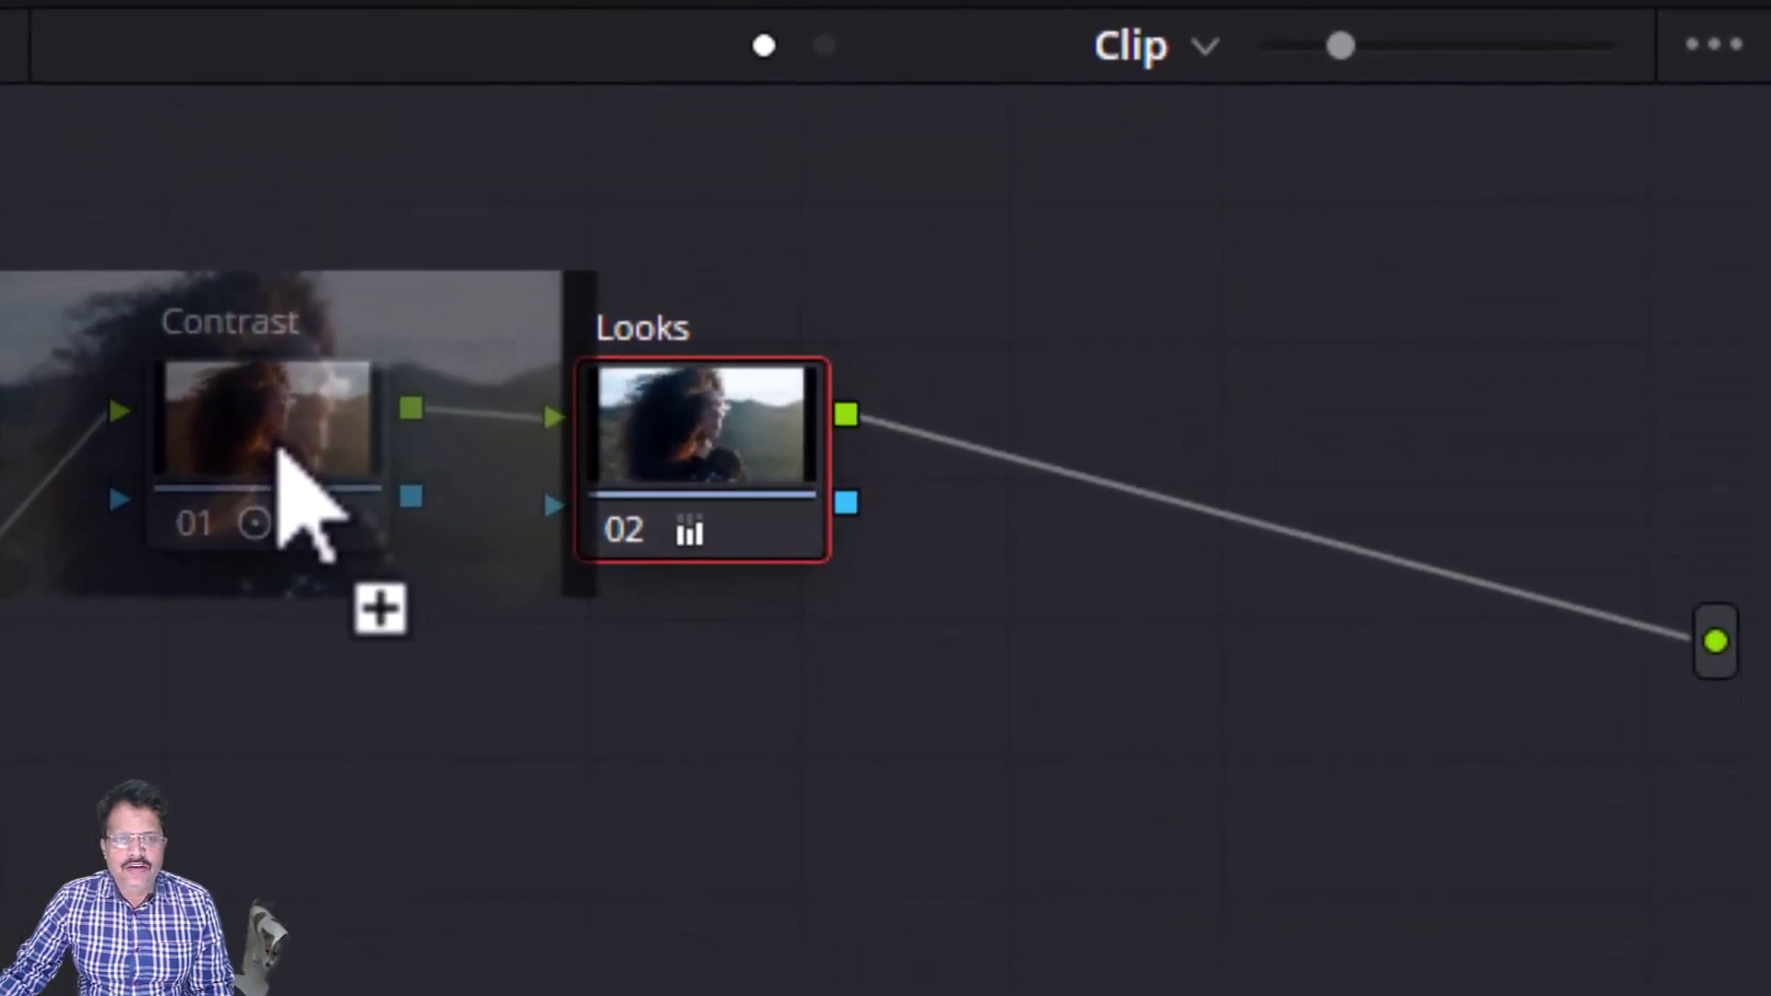
mouse_move(282, 451)
left_mouse_down()
mouse_move(466, 348)
mouse_move(395, 388)
mouse_move(323, 482)
mouse_move(294, 457)
left_mouse_up()
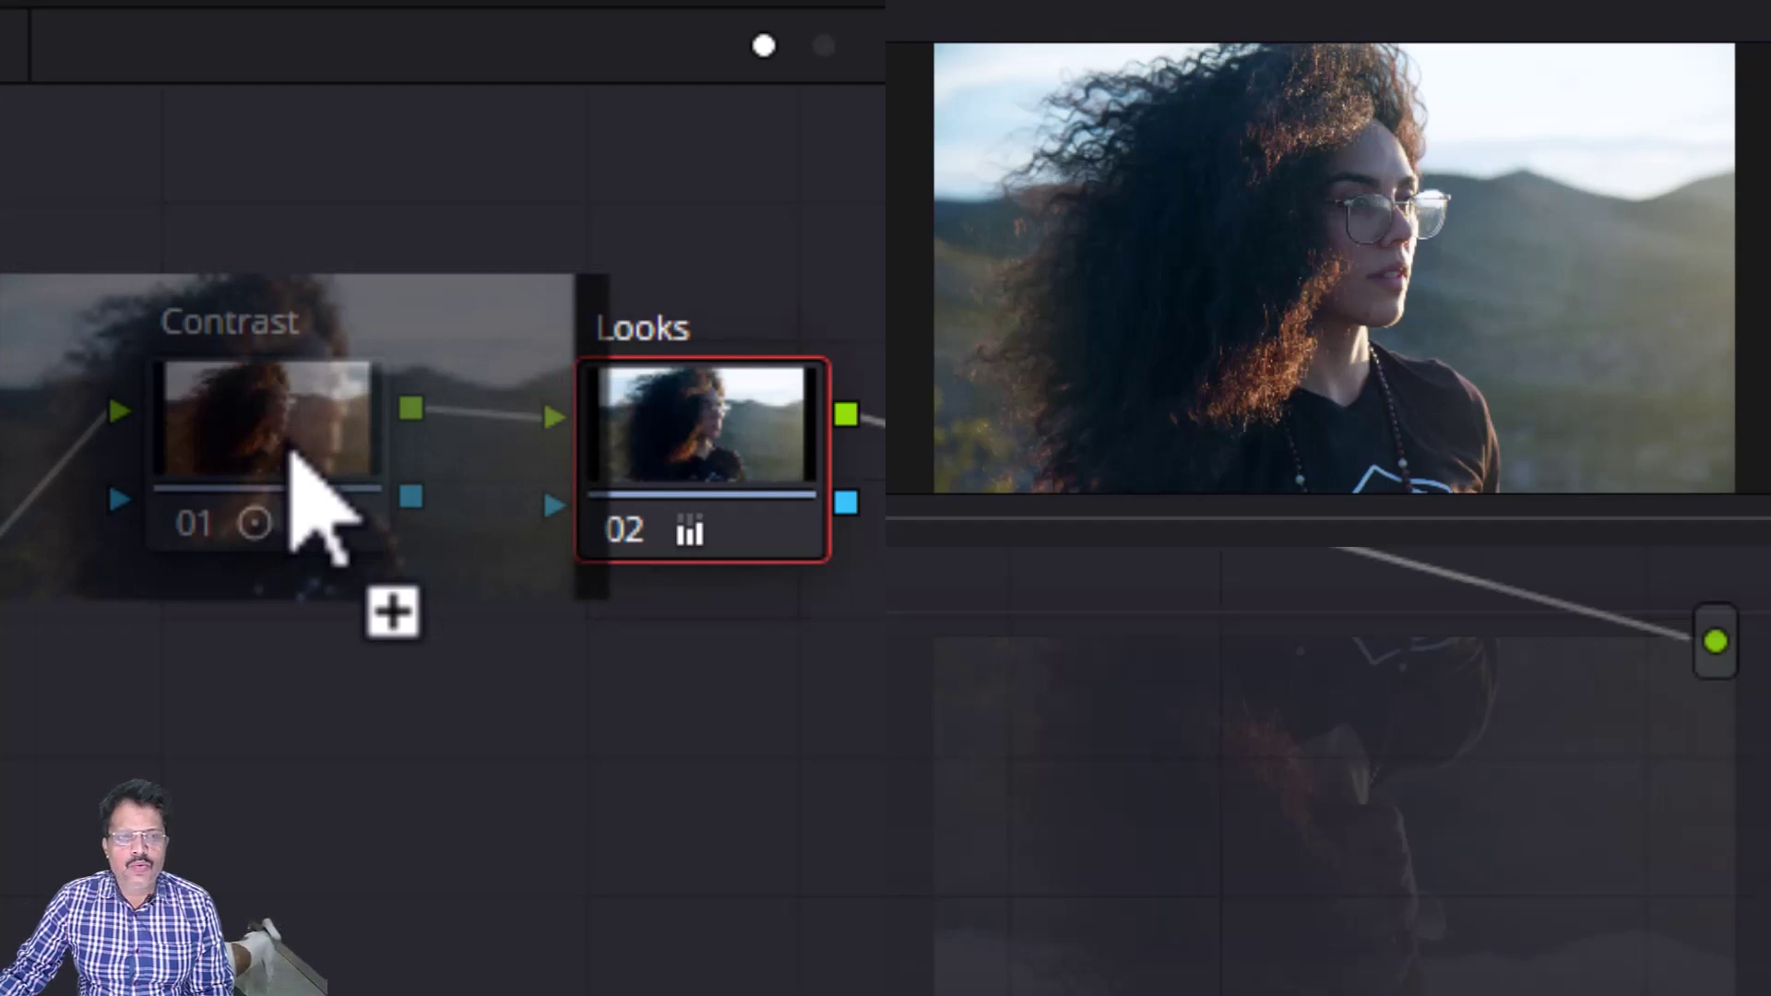
left_click_drag(291, 452, 291, 452)
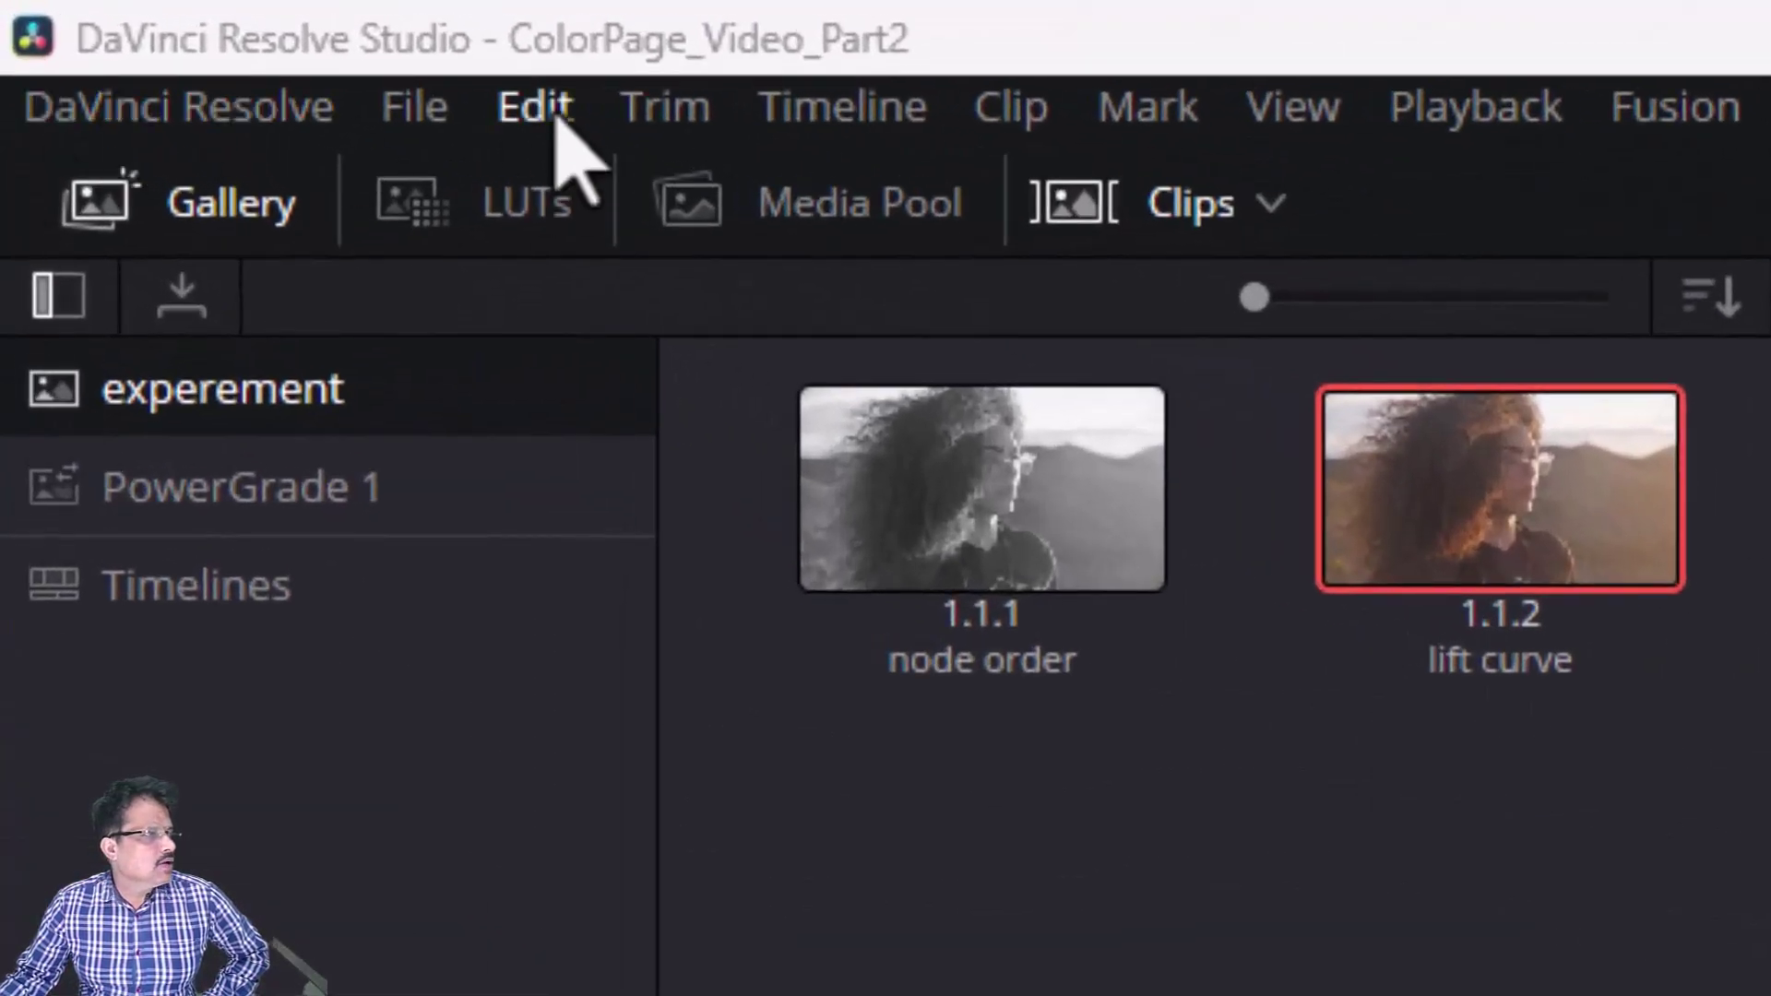
- Ctrl-drag the Contrast node onto Looks so Contrast is node 01 again
left_click(344, 67)
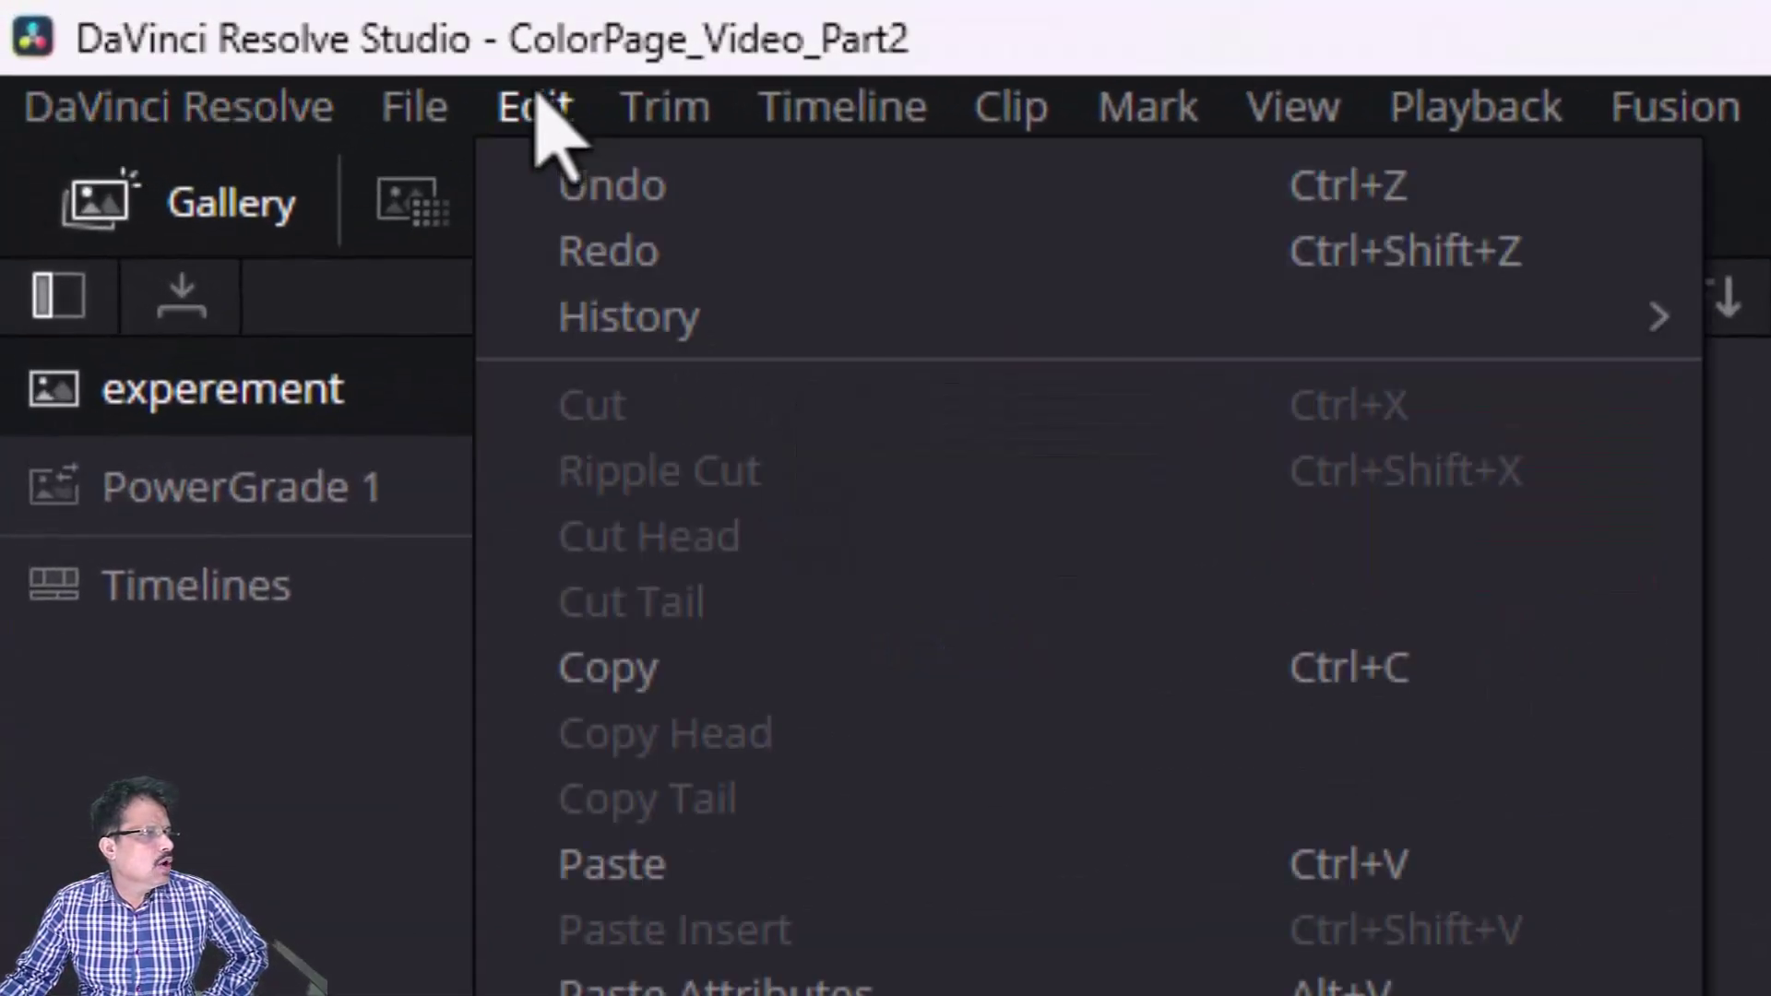
left_click(1109, 845)
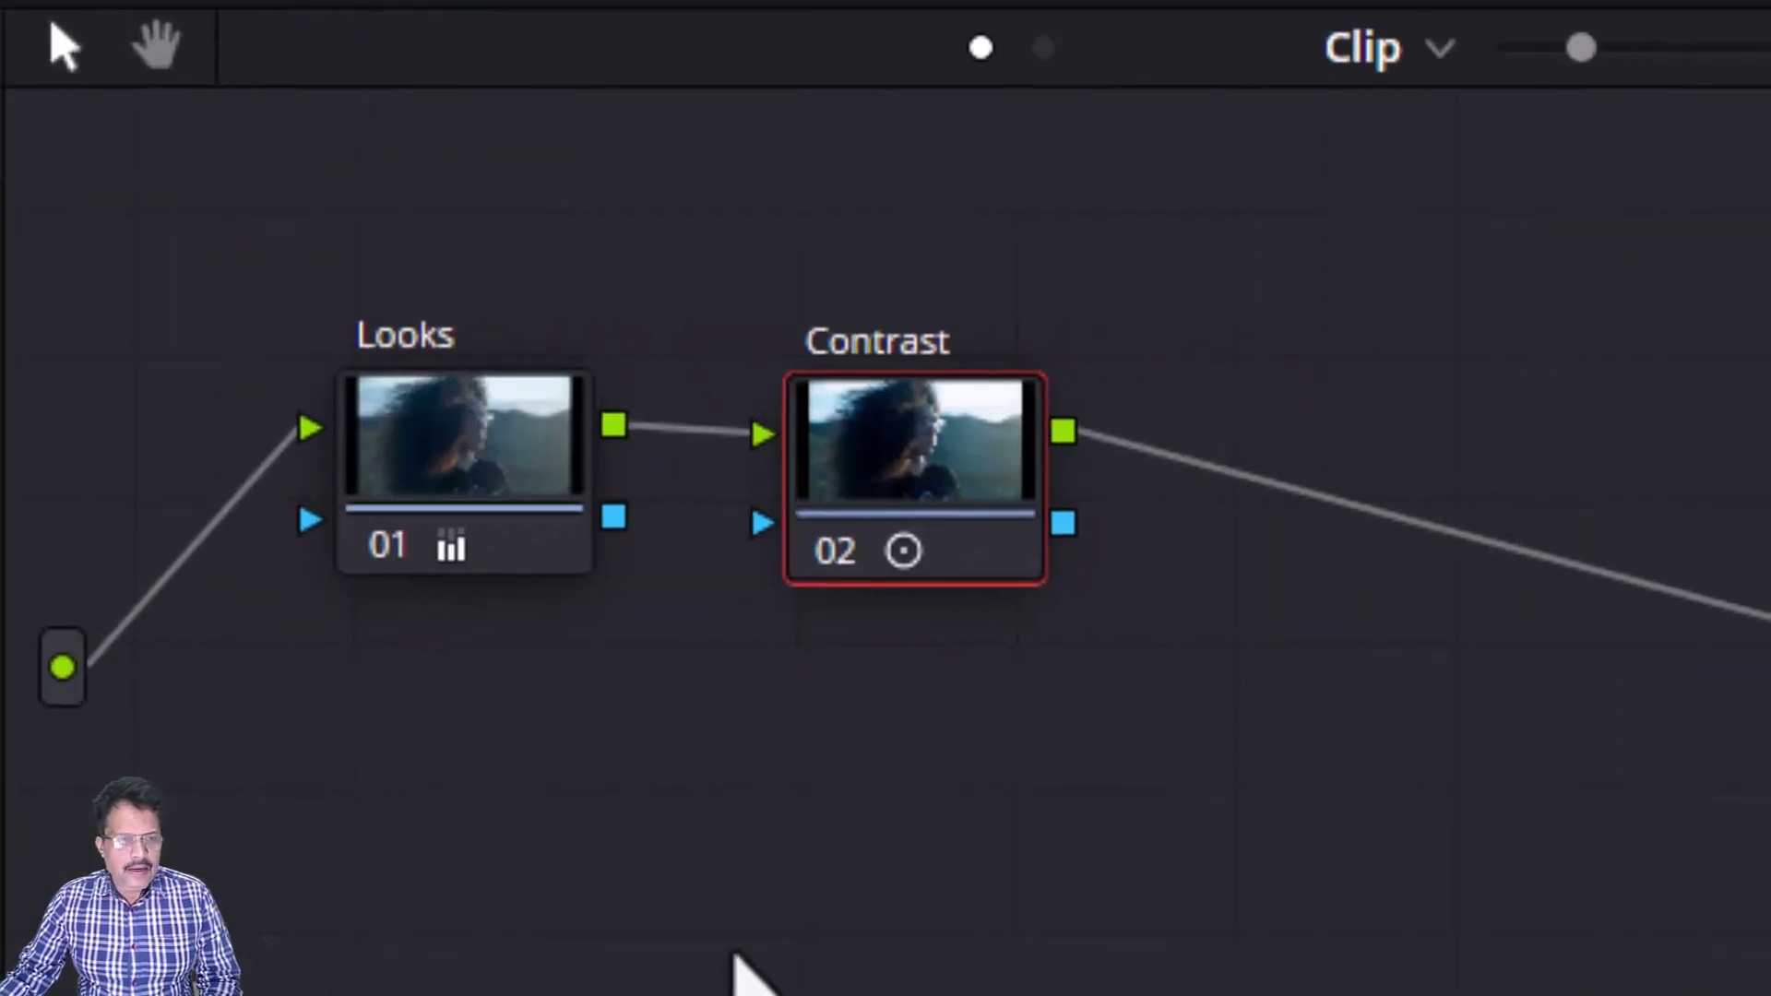
left_click(511, 438)
left_click(909, 464)
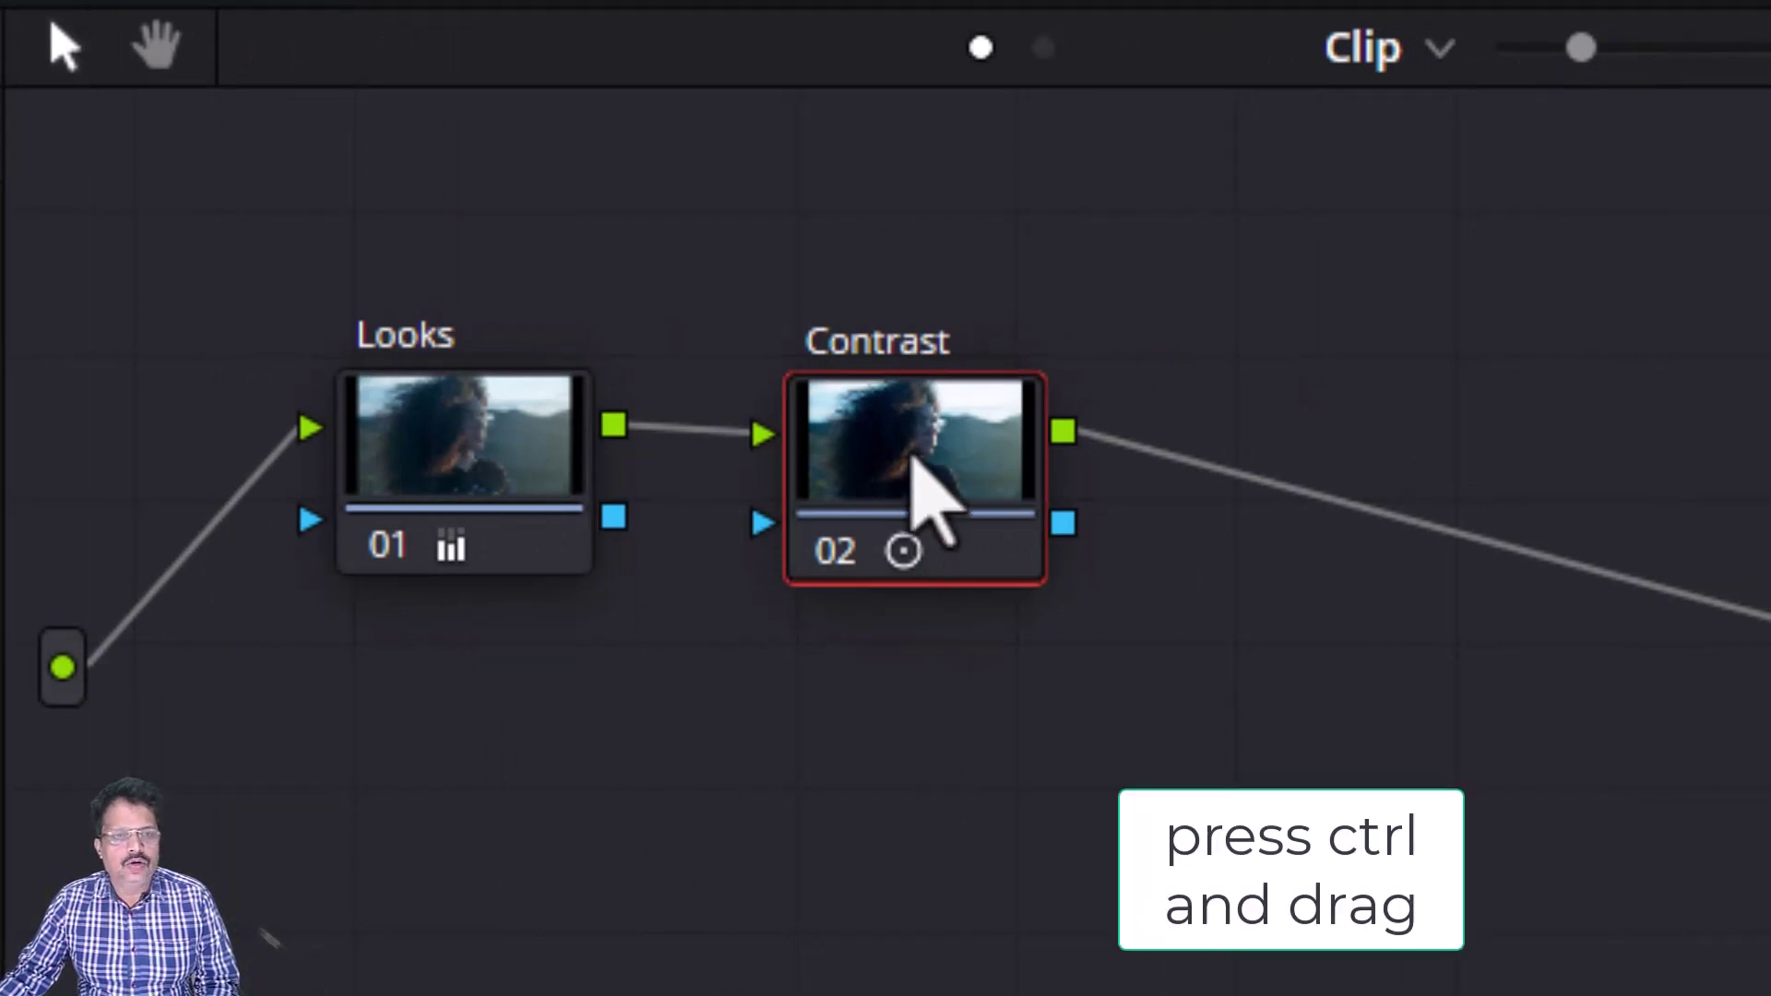
left_click_drag(922, 474, 443, 475)
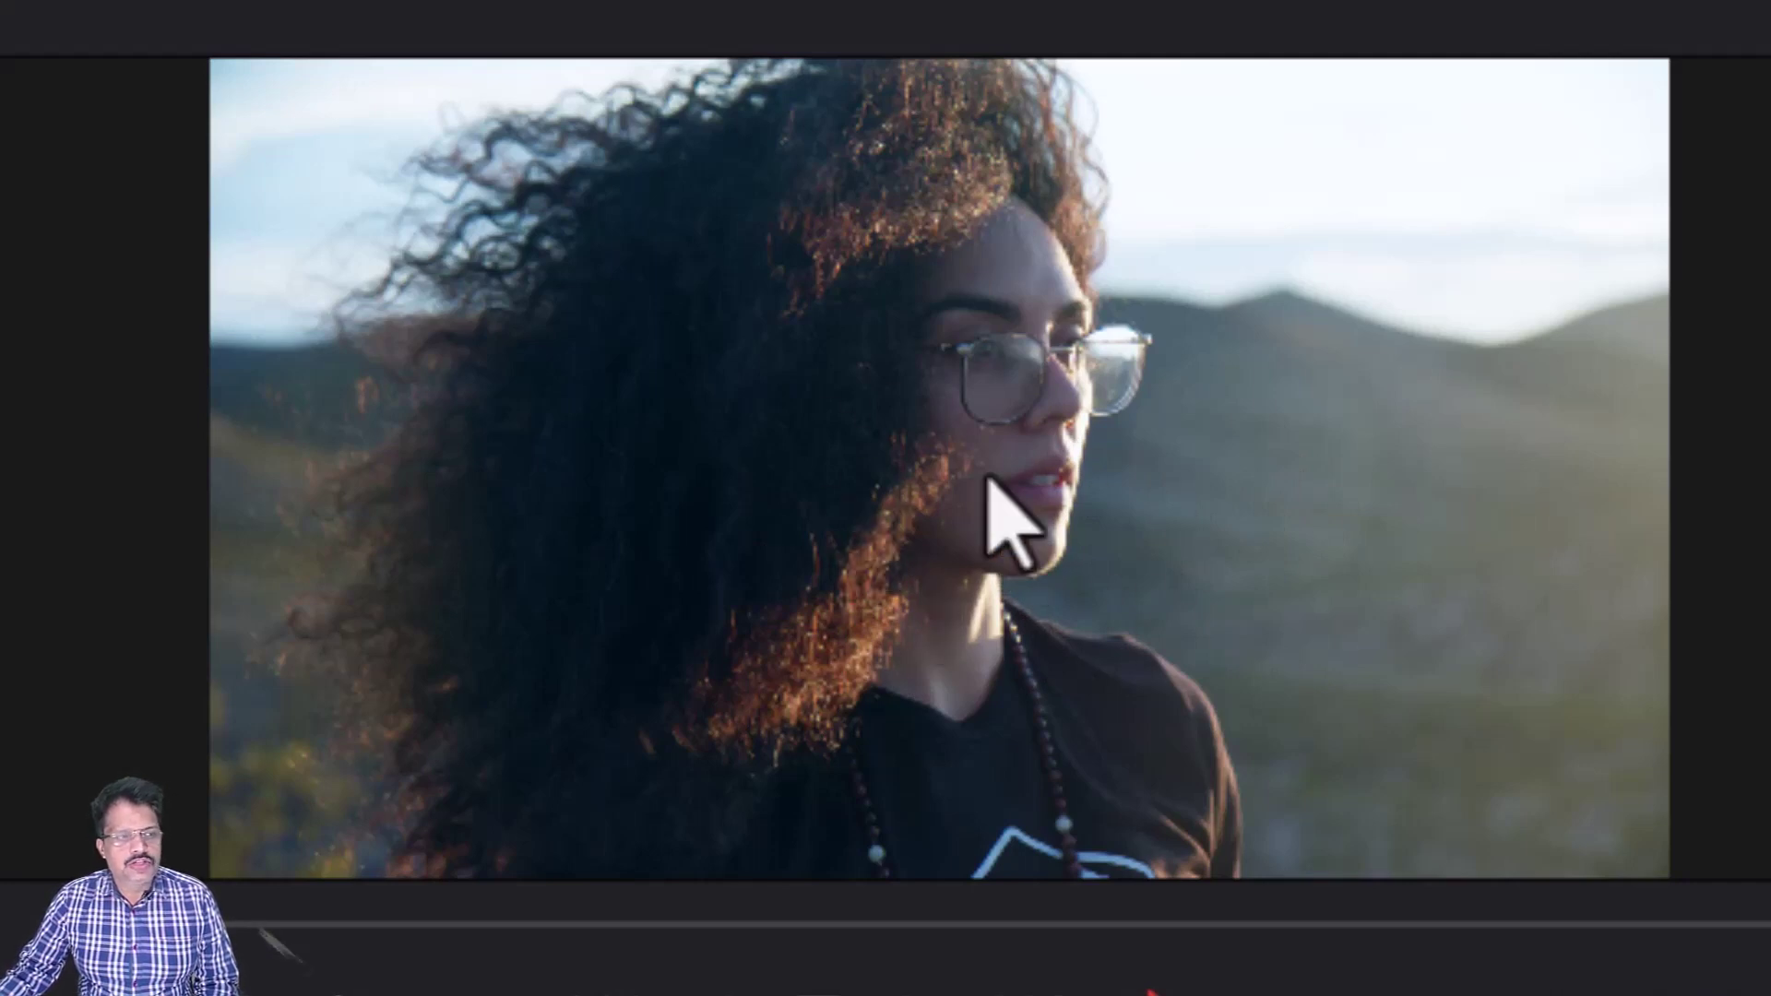
- Grab still 1.1.3 from the current frame and label it 'looks first'
right_click(929, 413)
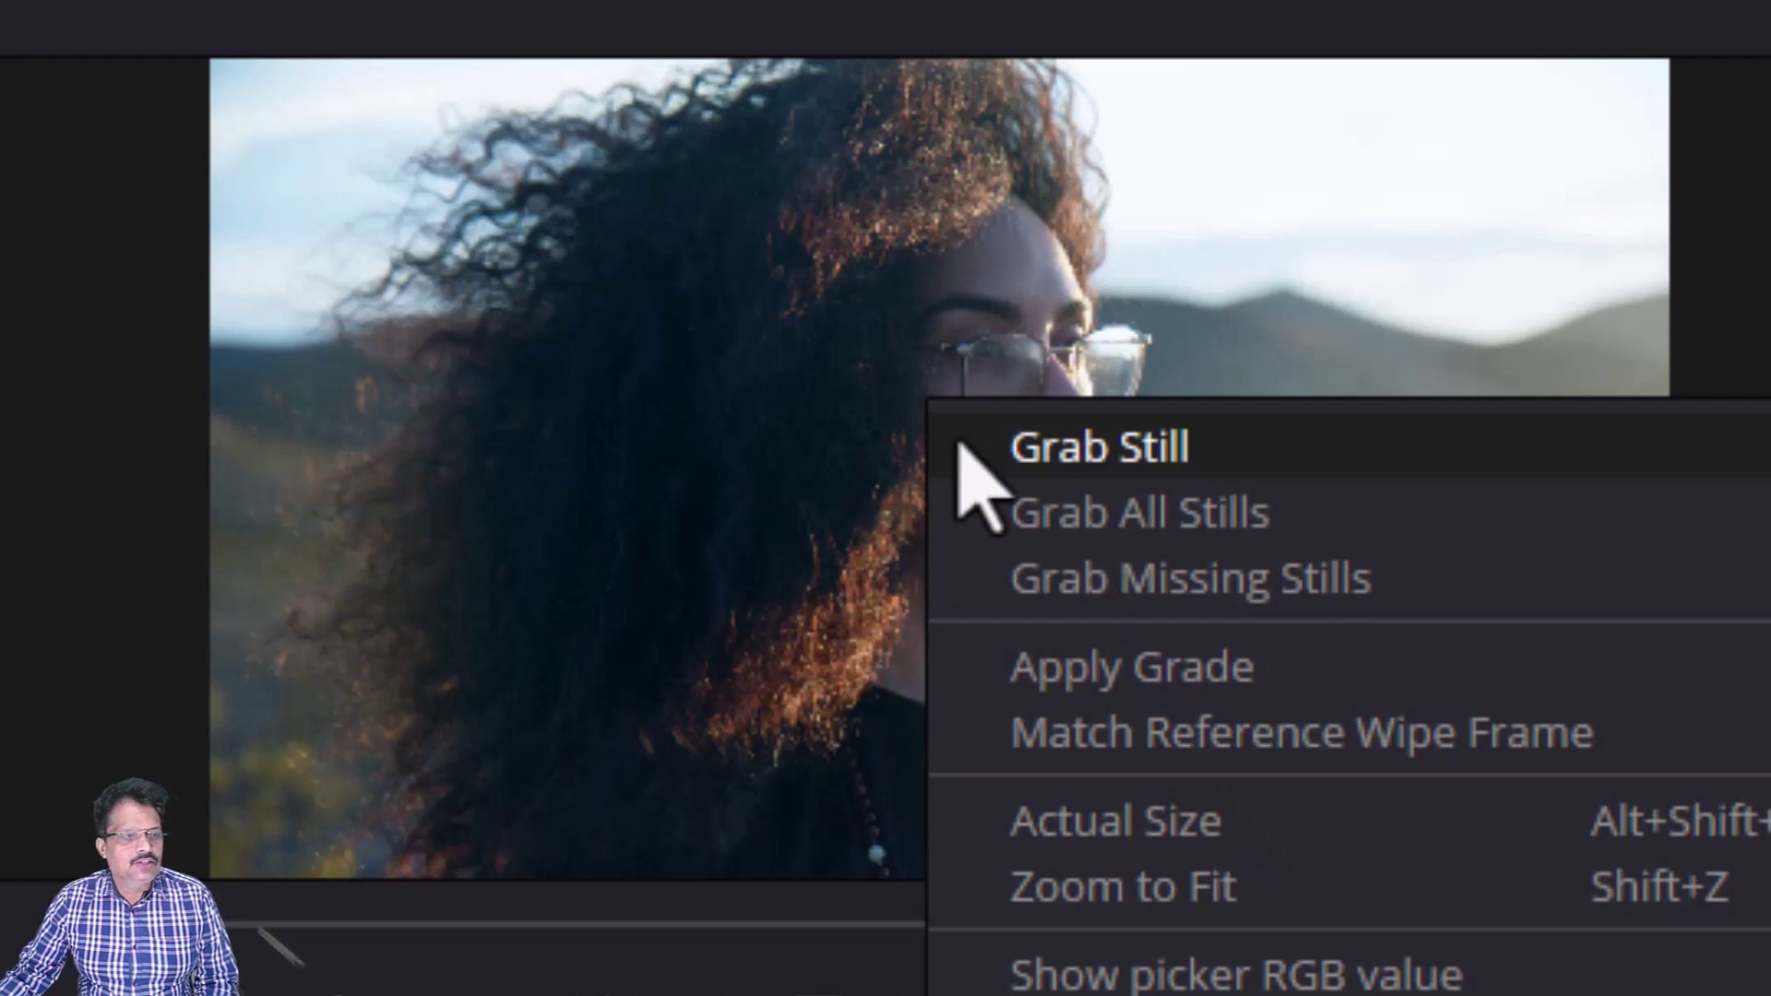
left_click(1098, 447)
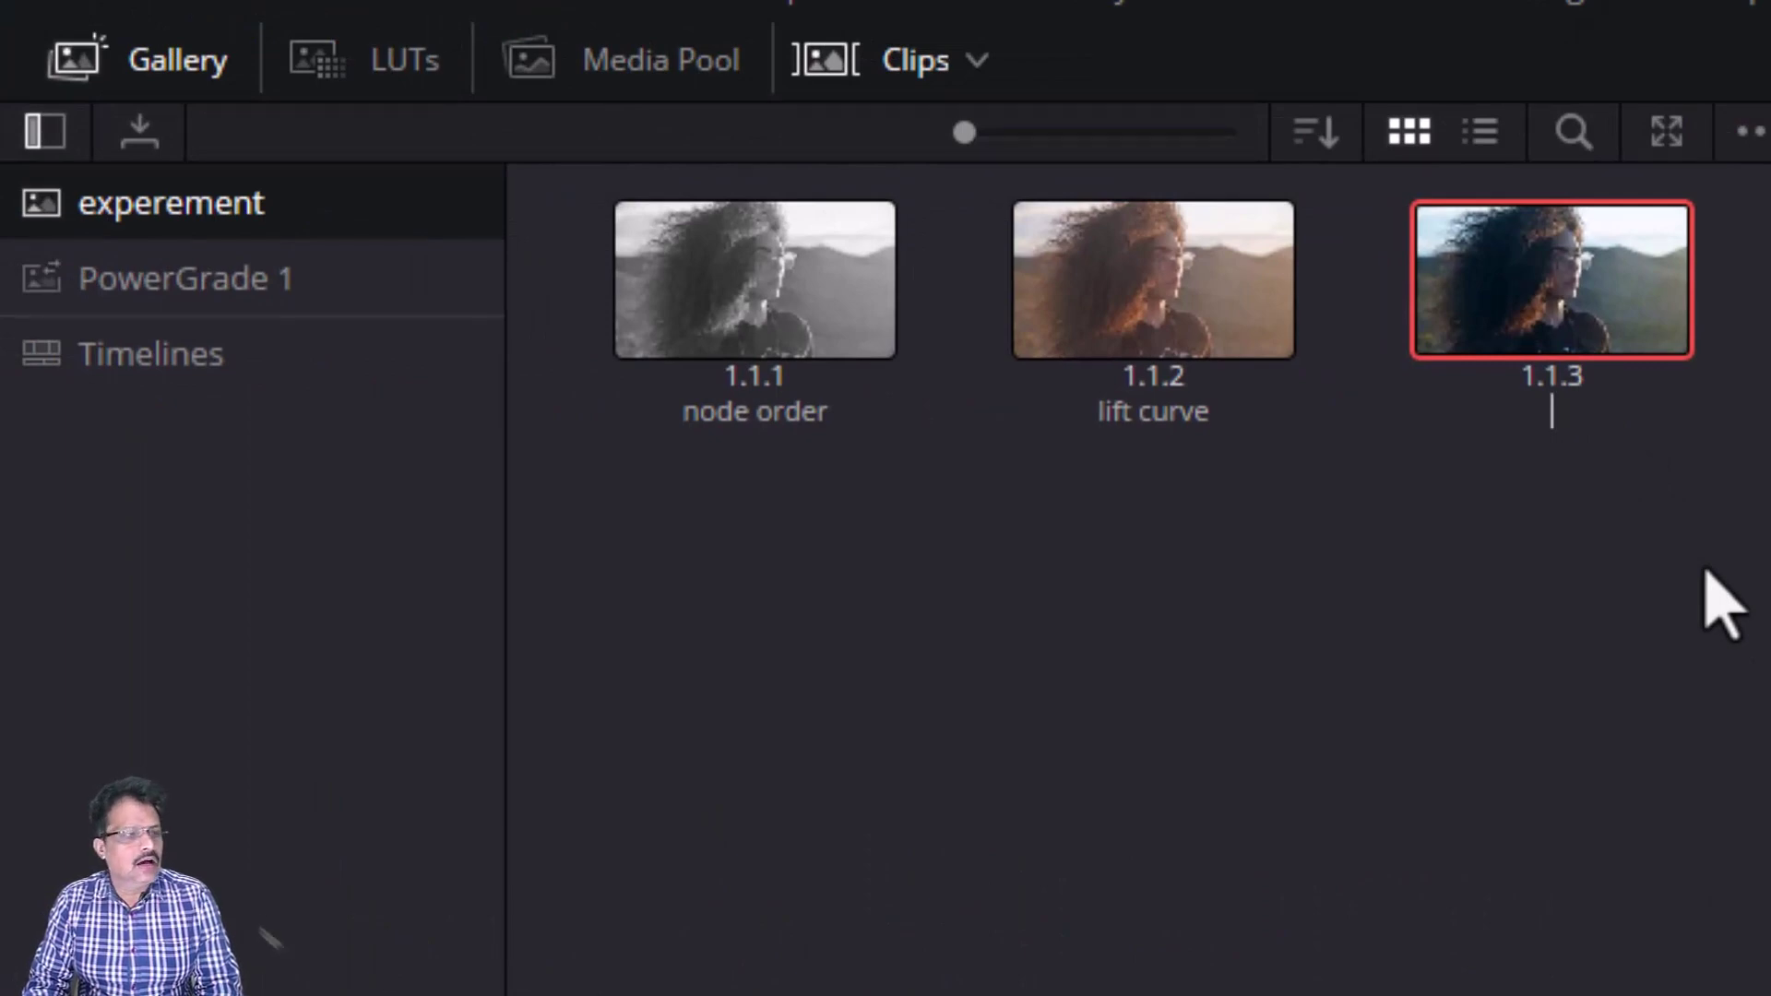
type("oks first")
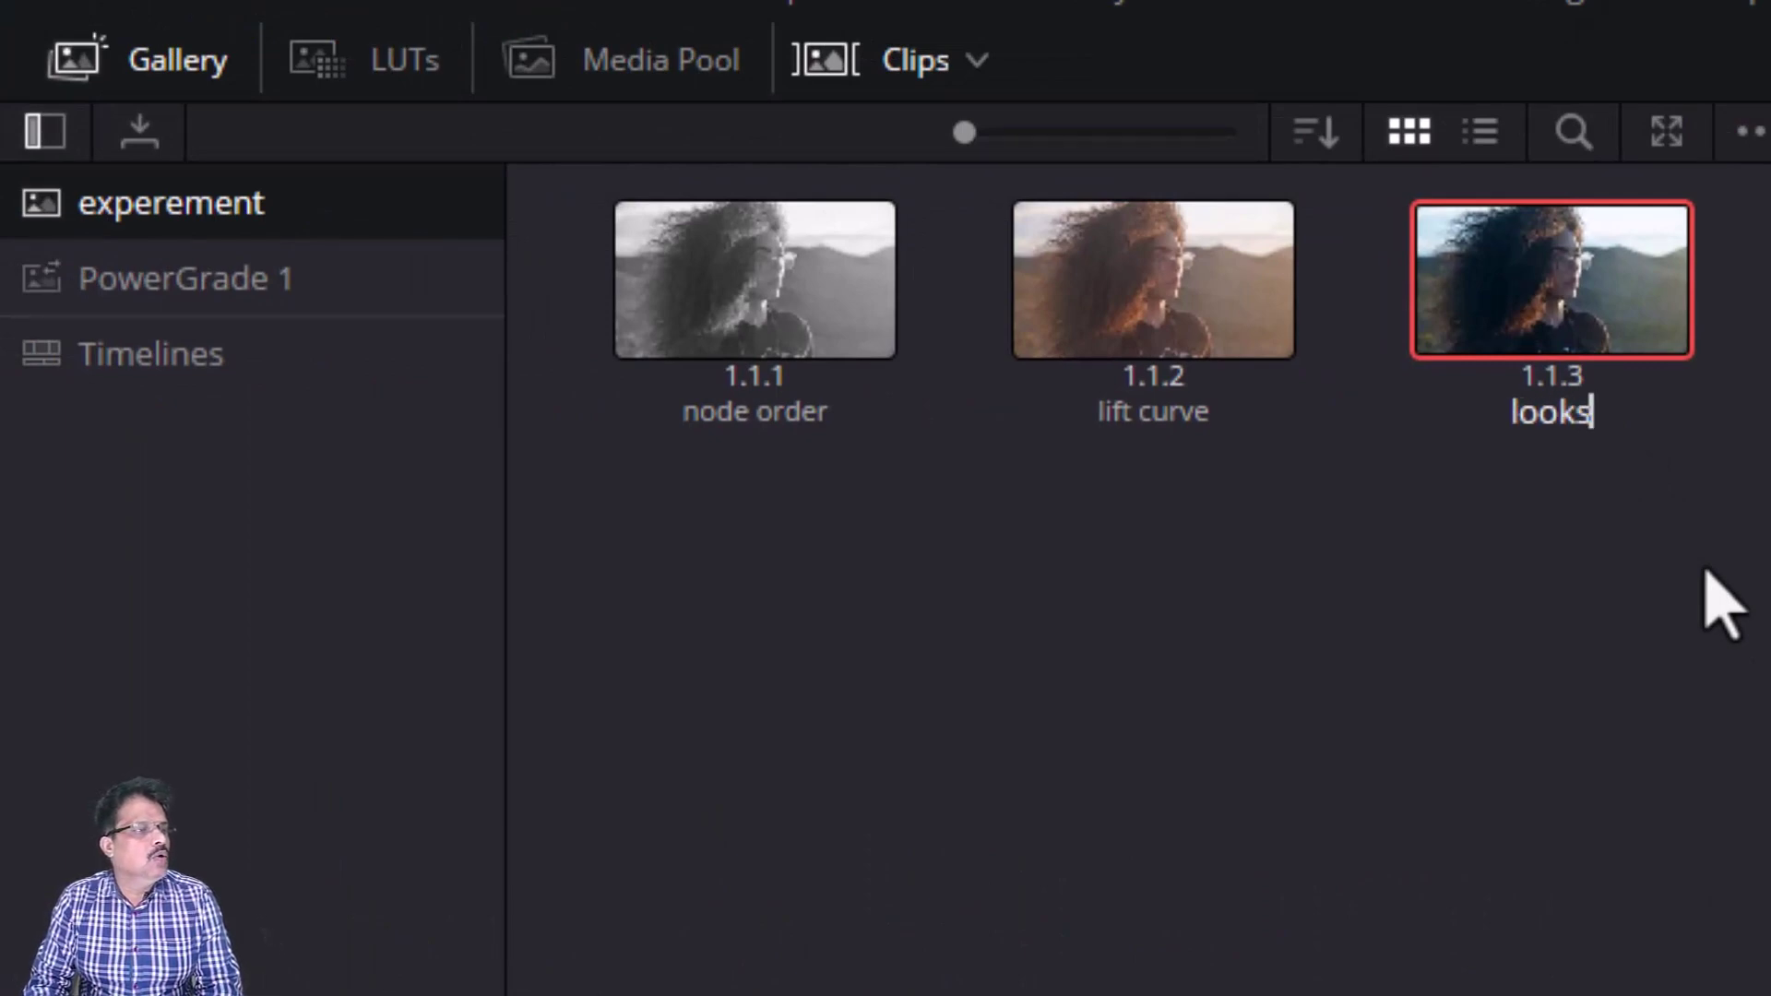
key("Return")
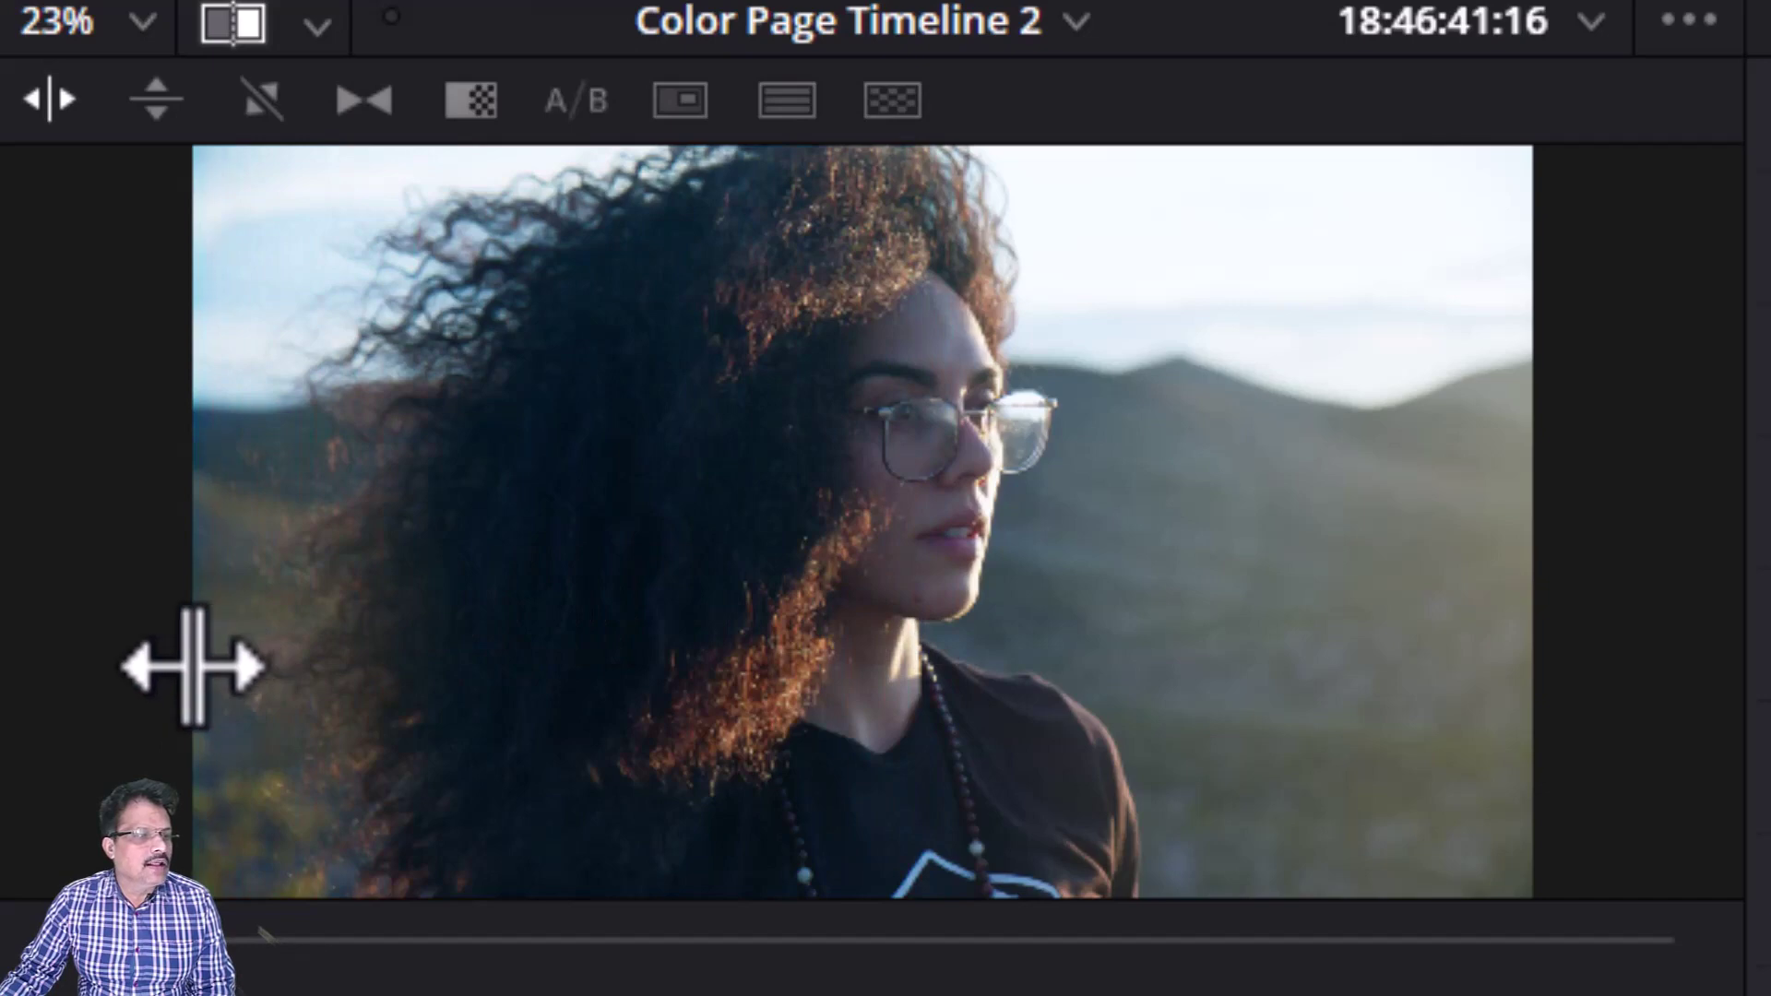
left_click(214, 20)
left_click(214, 20)
left_click(214, 20)
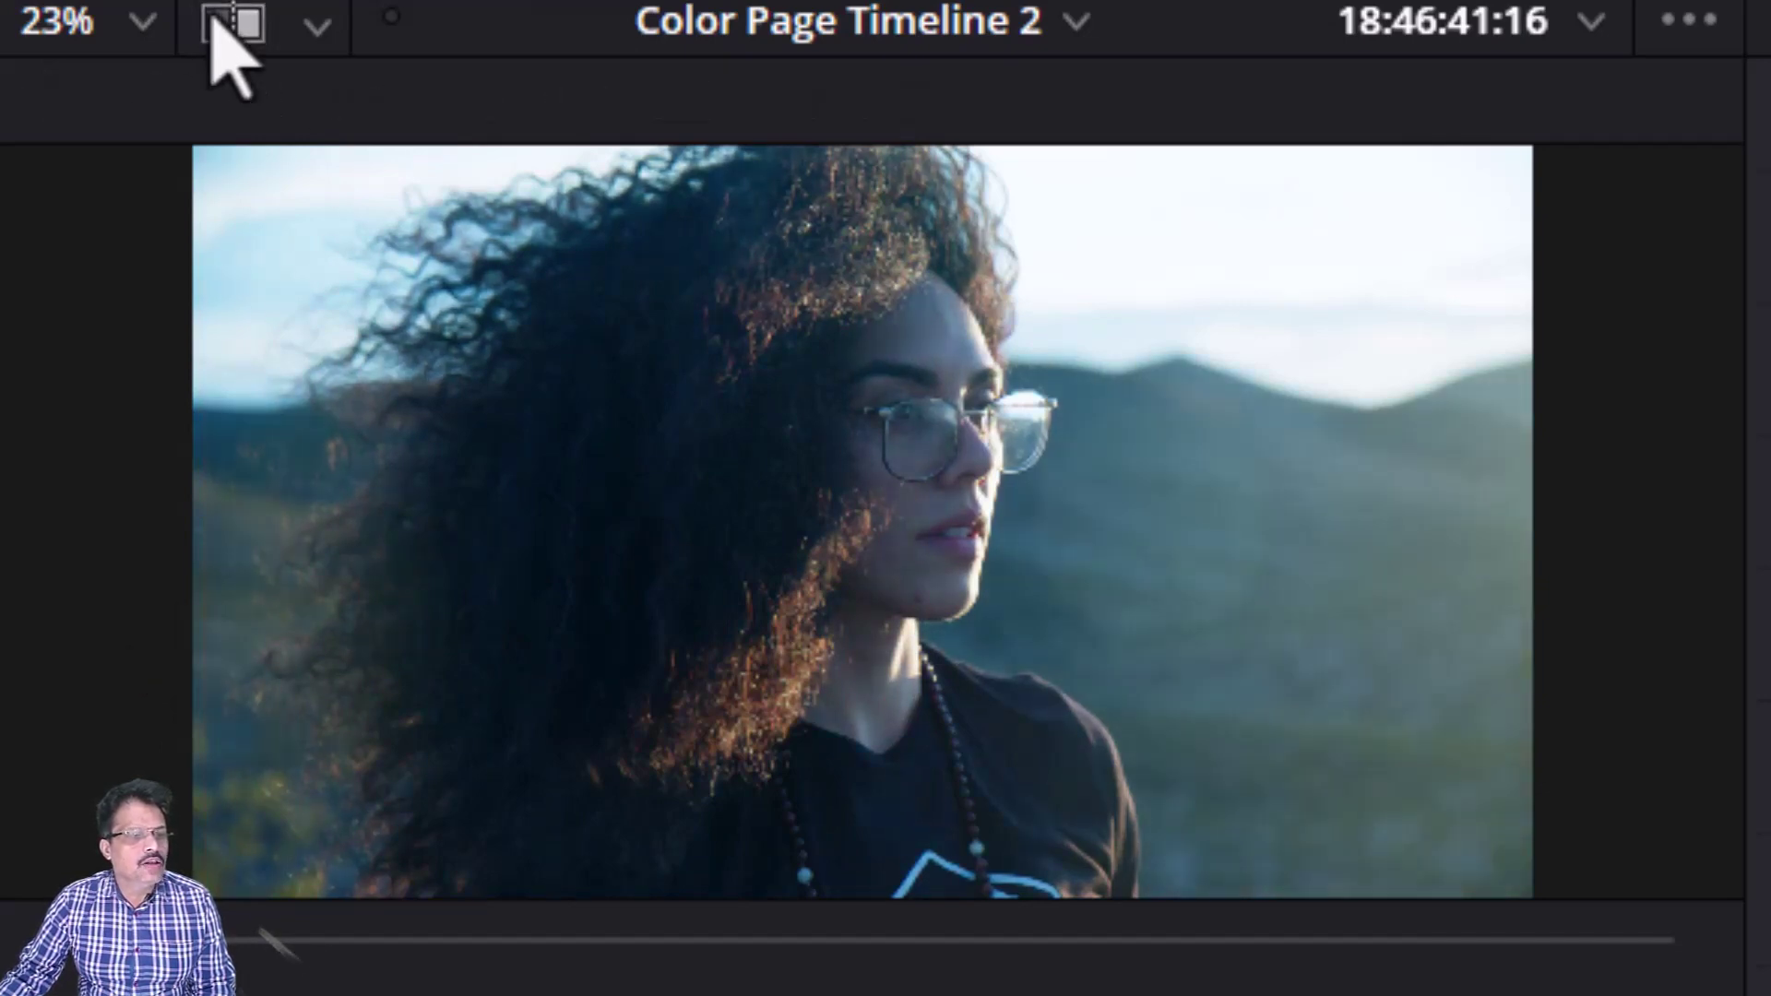
left_click(214, 20)
left_click(214, 20)
left_click(214, 21)
left_click(214, 21)
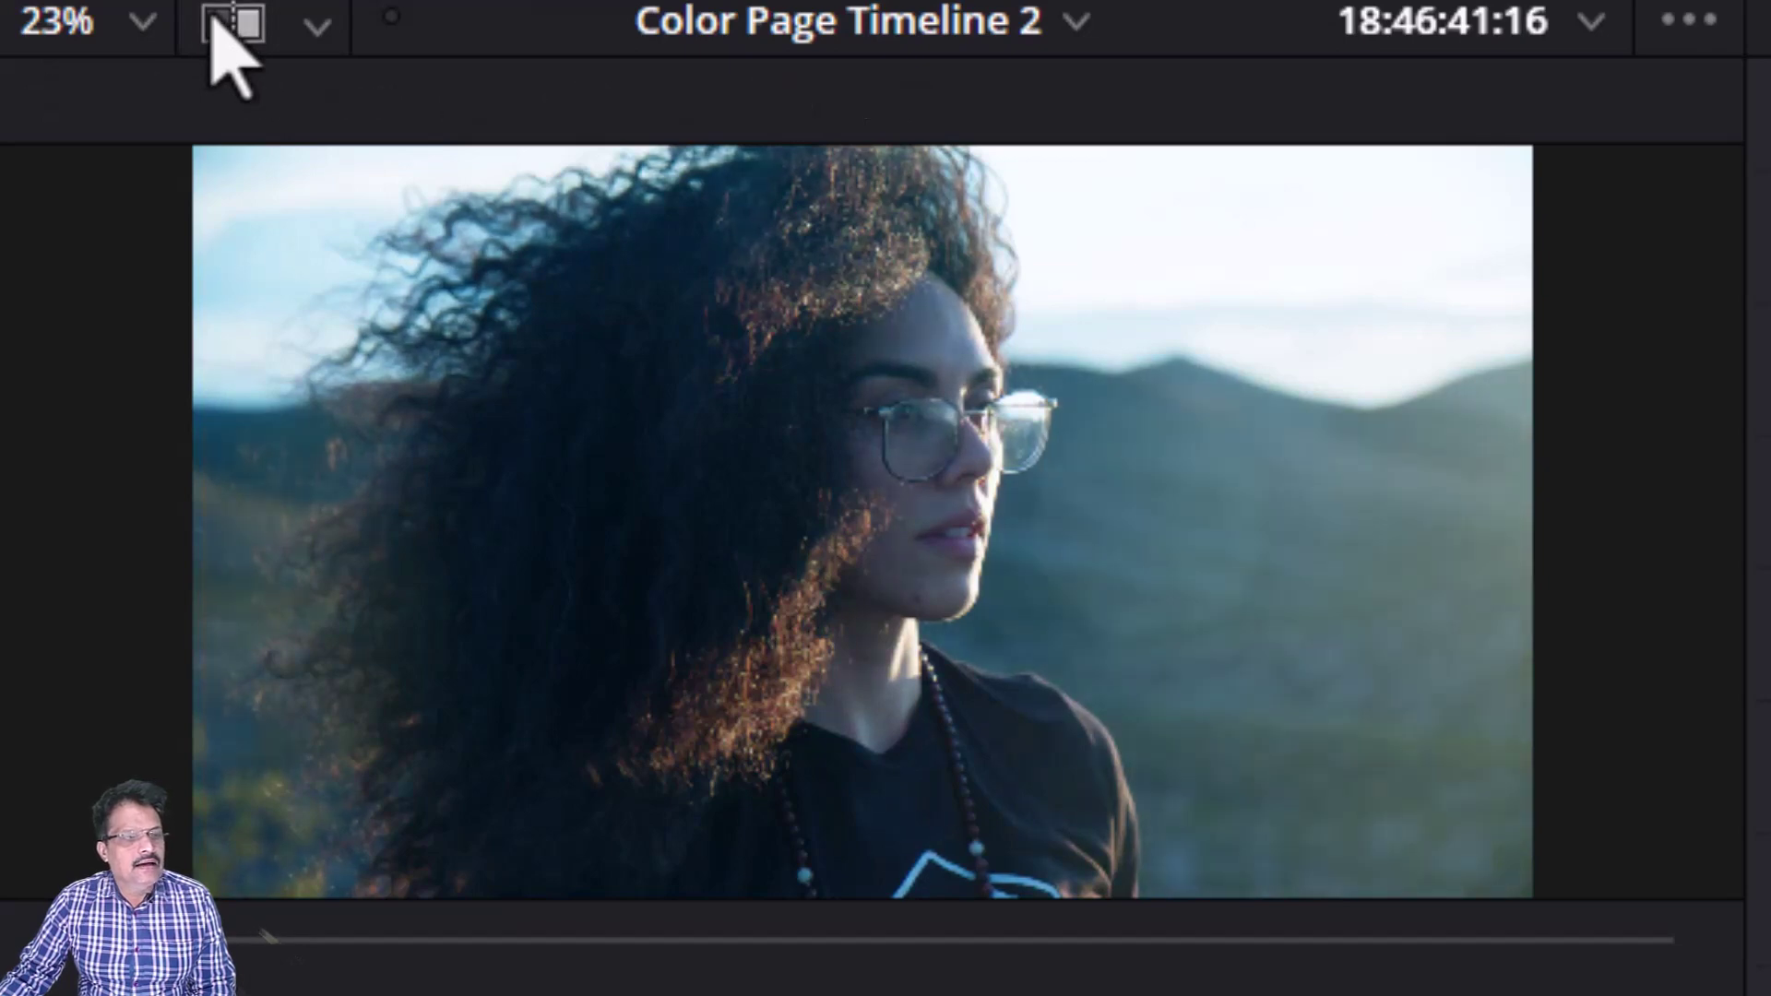
left_click(213, 20)
left_click(214, 20)
left_click(214, 20)
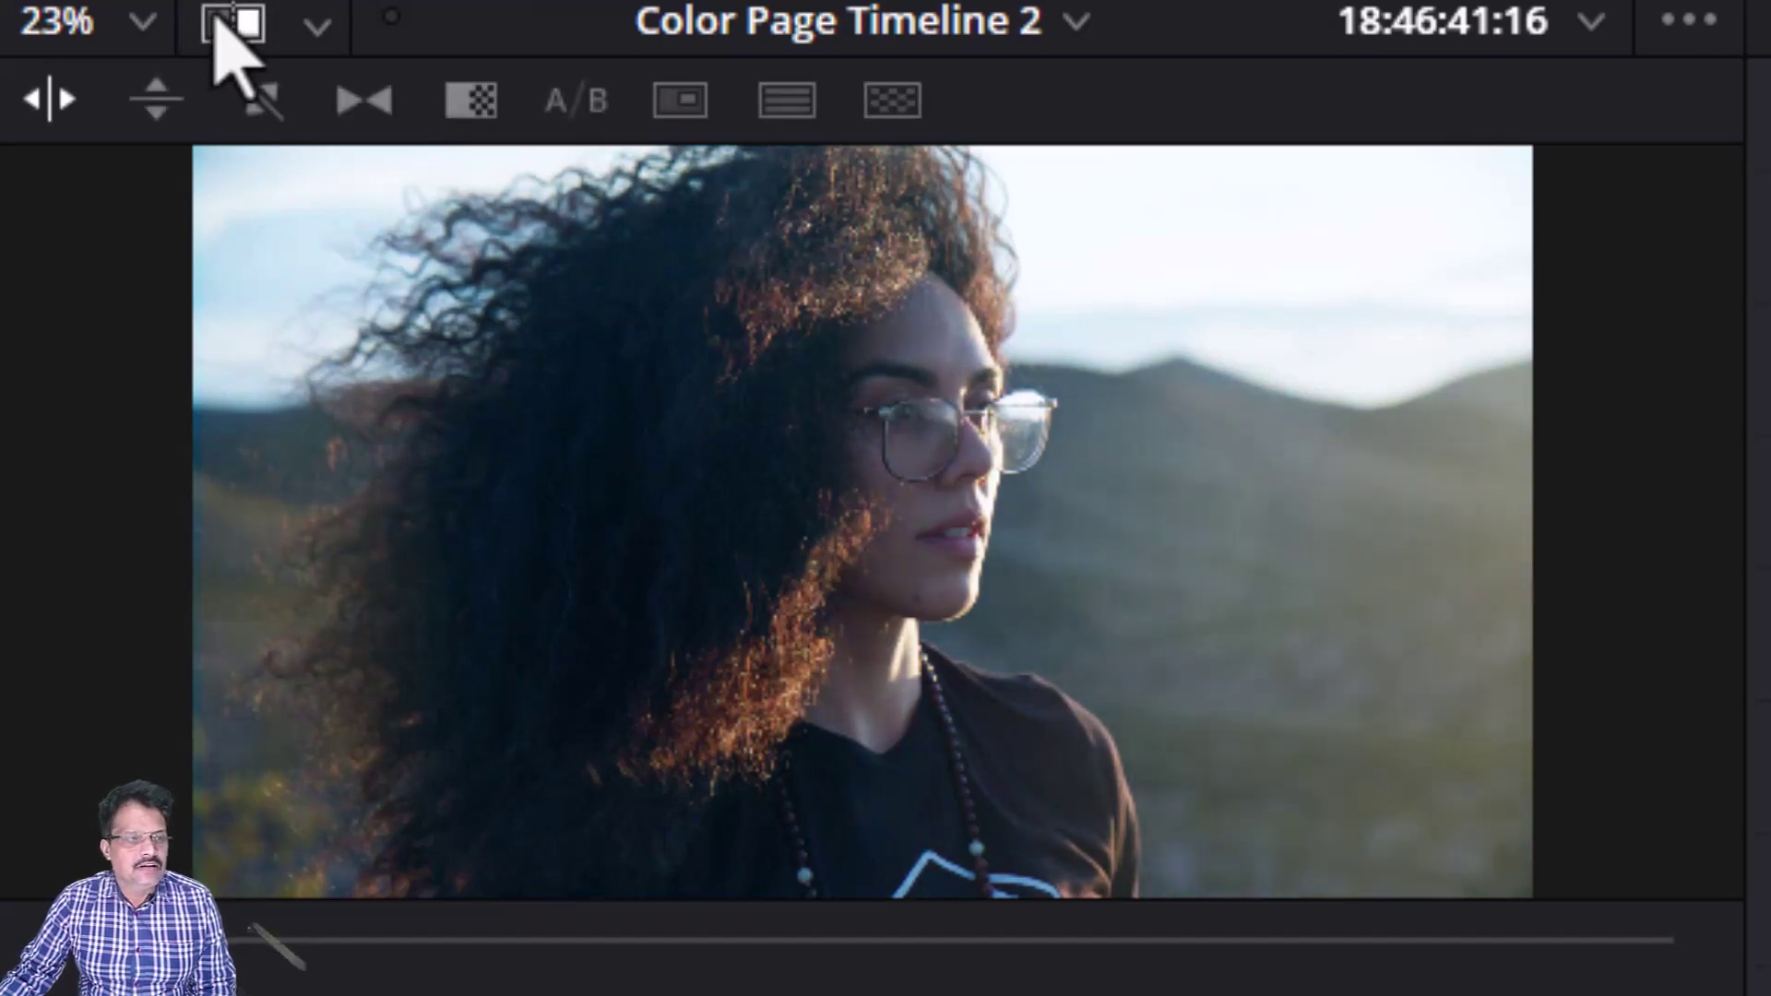
left_click(214, 20)
left_click(216, 20)
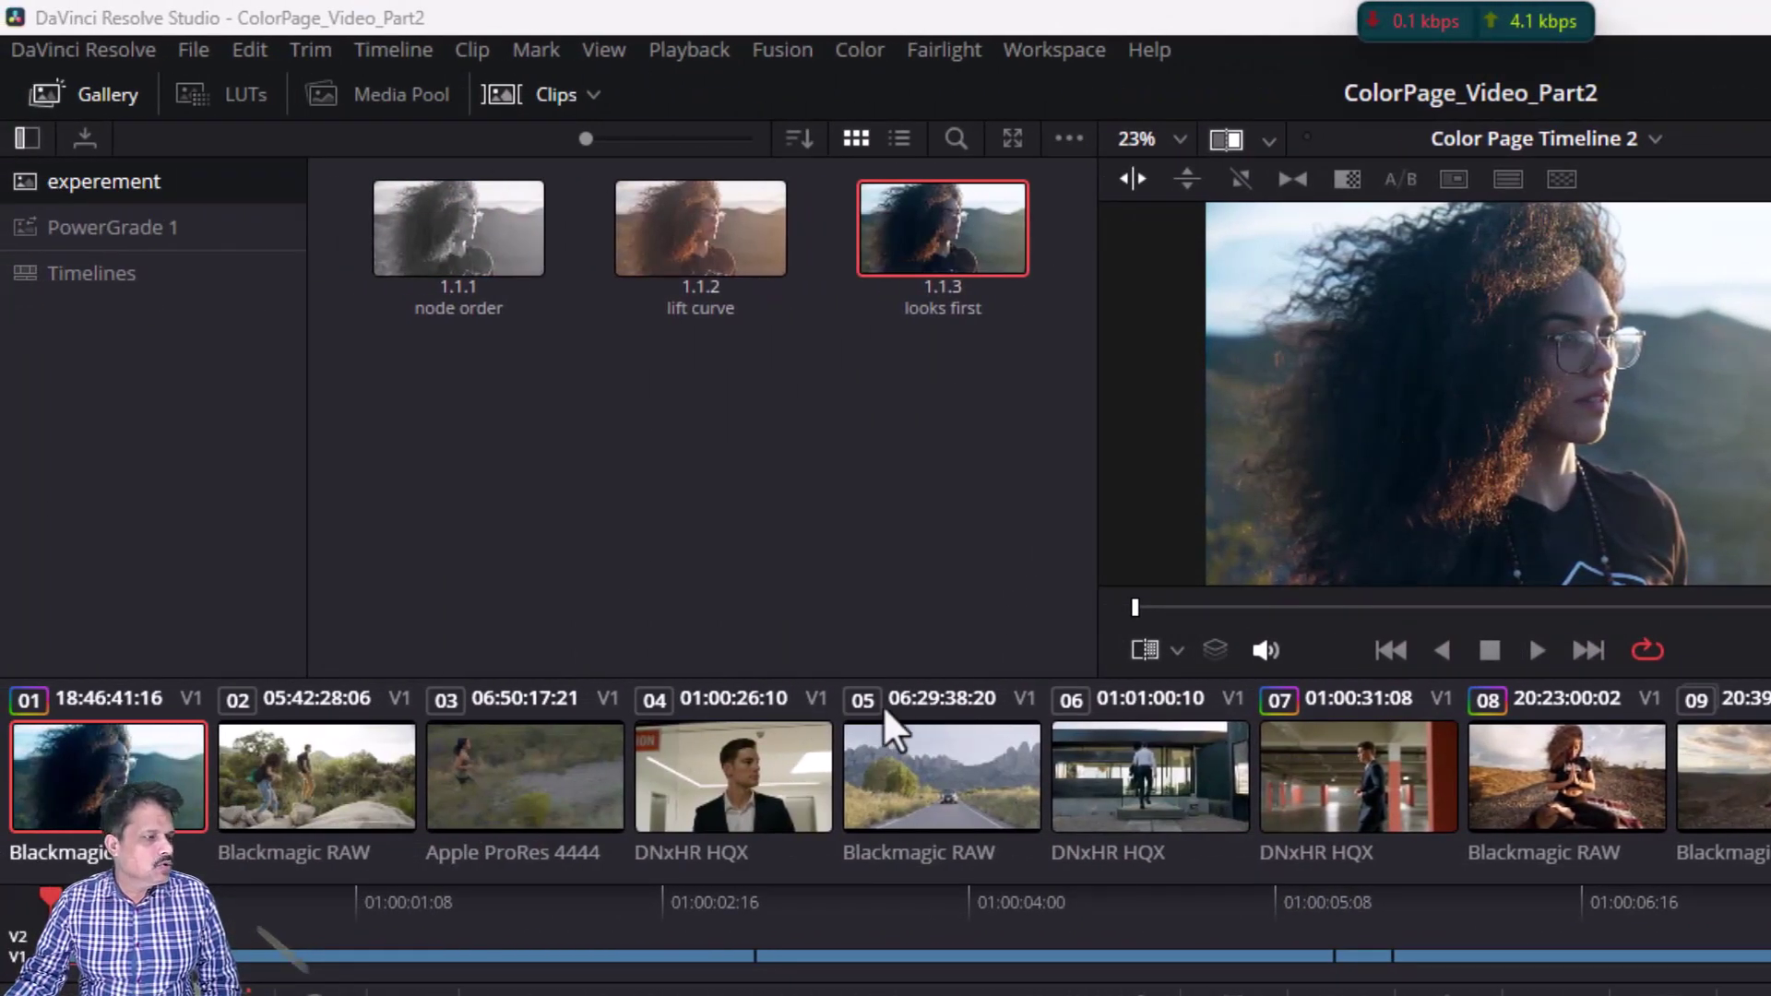
- Load clip 02 with the hikers on the rocks and turn off the Image Wipe comparison
left_click(329, 772)
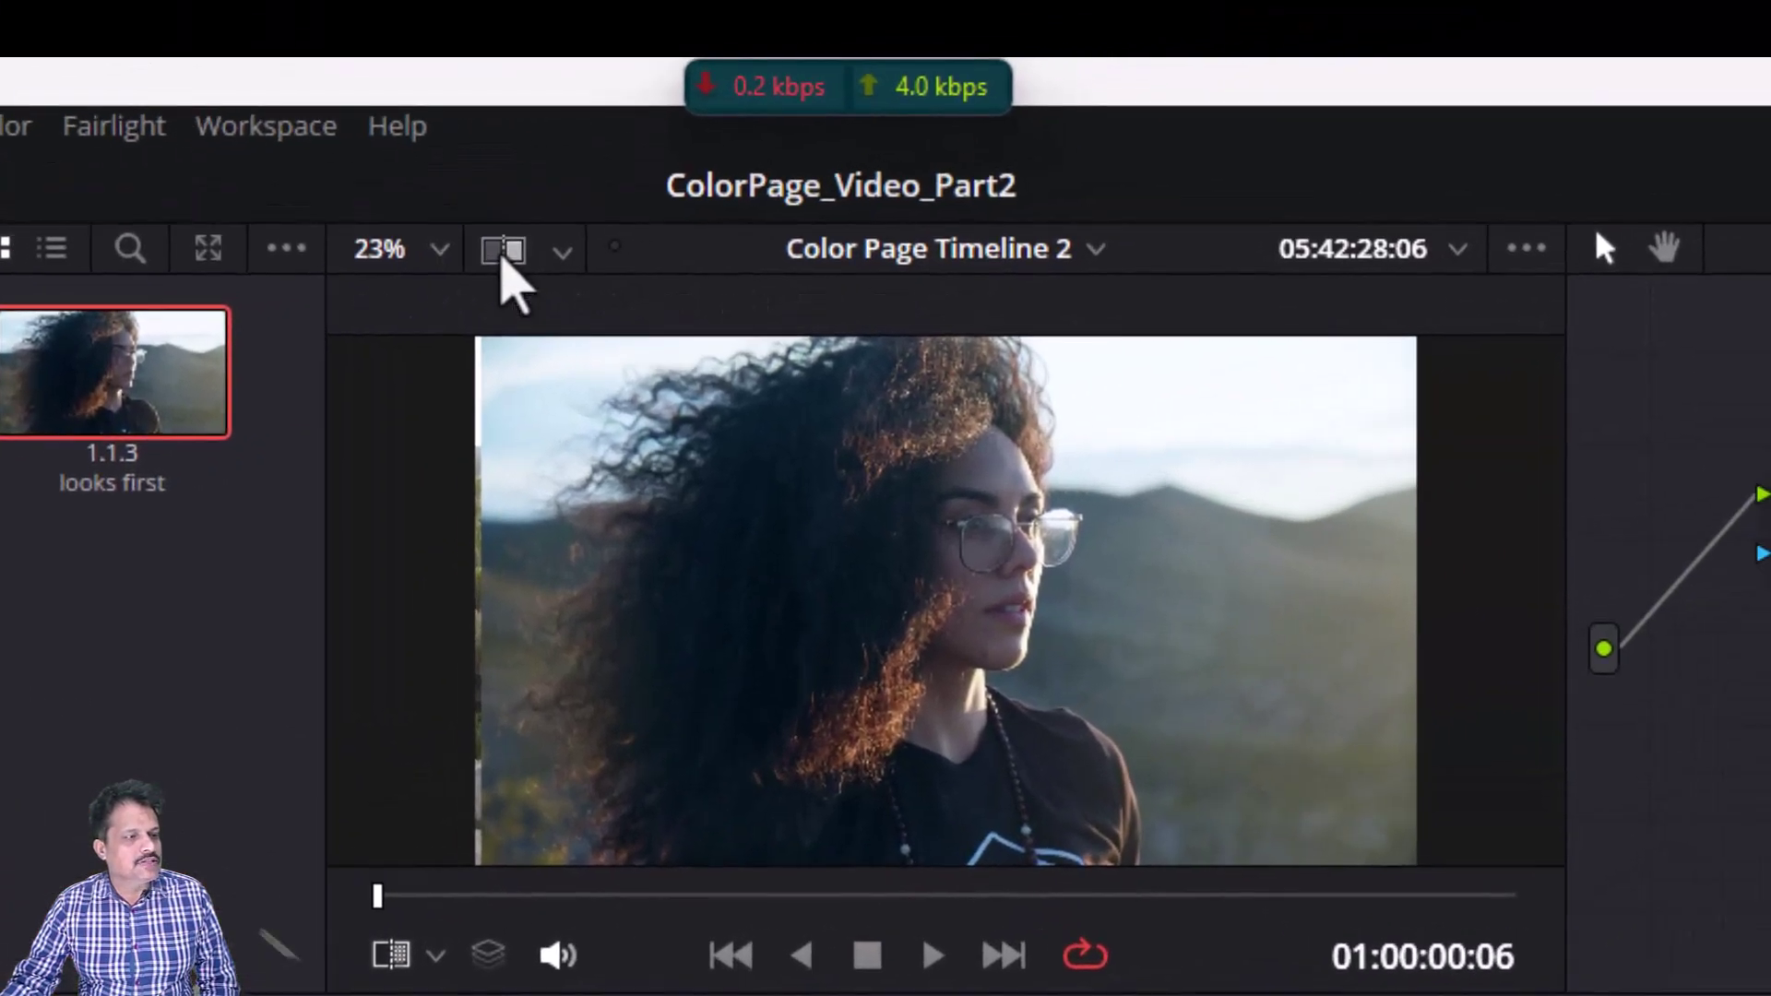
left_click(503, 263)
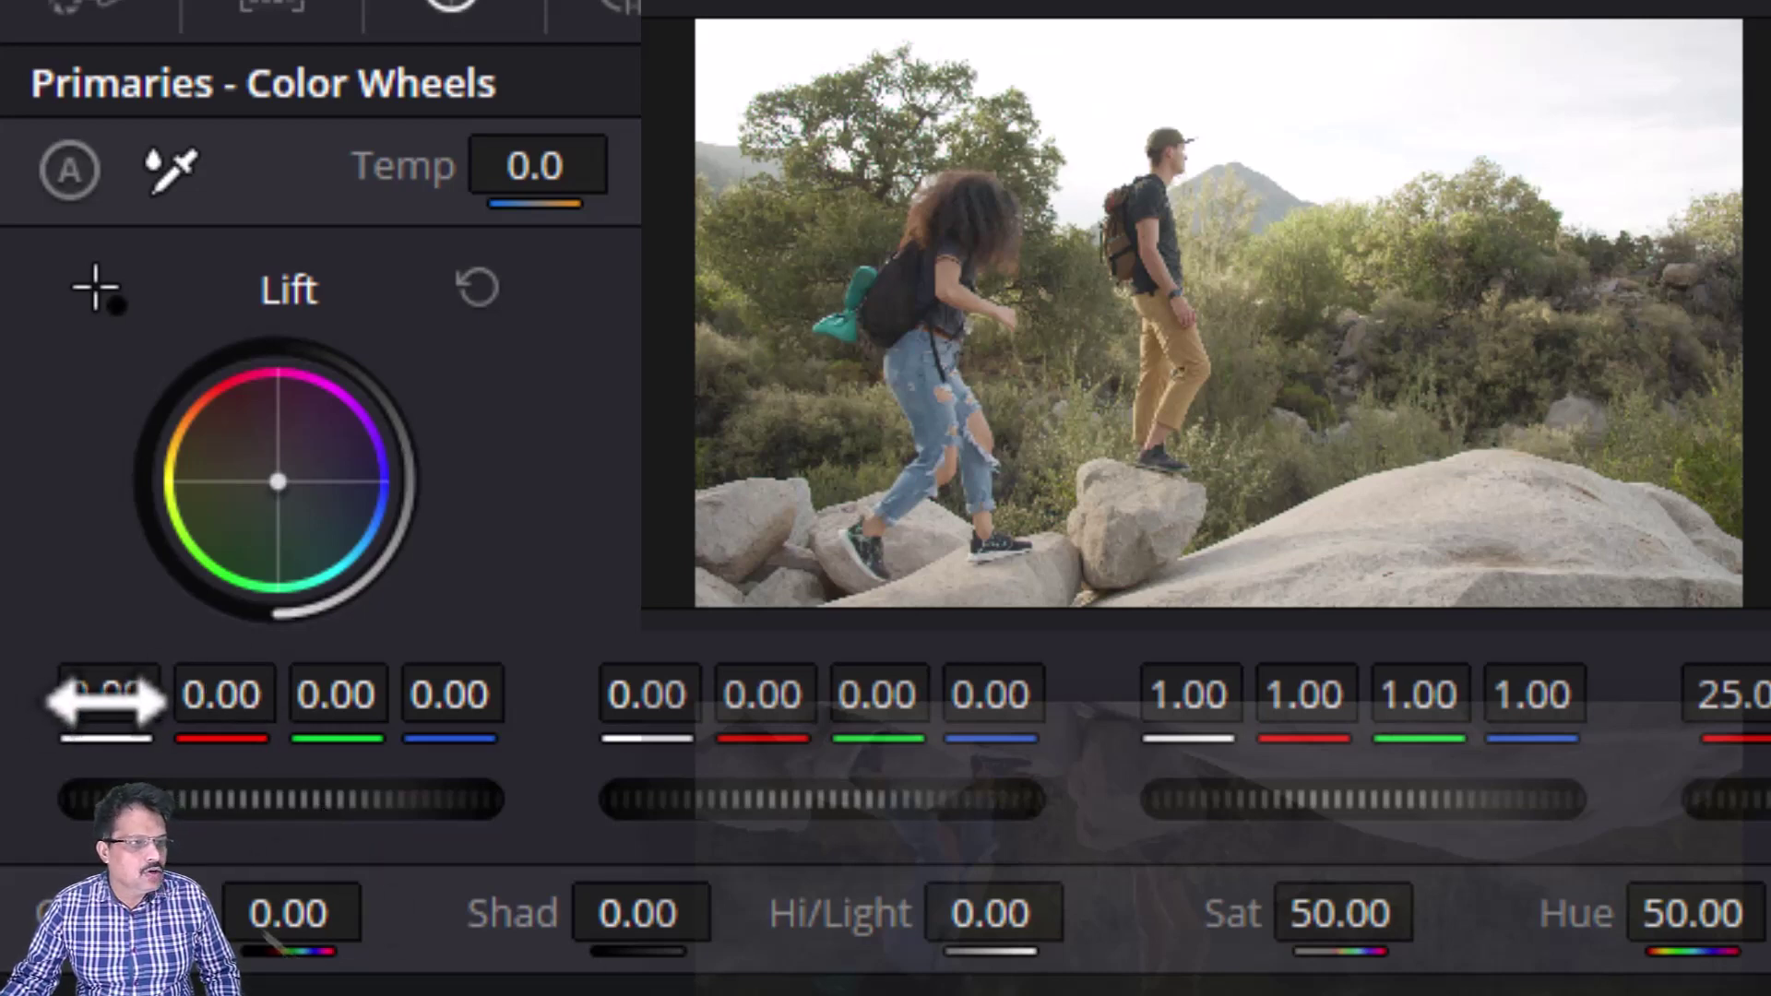
- Drag the Lift master down to darken the shadows, then raise it to 0.10
left_click_drag(106, 702, 88, 703)
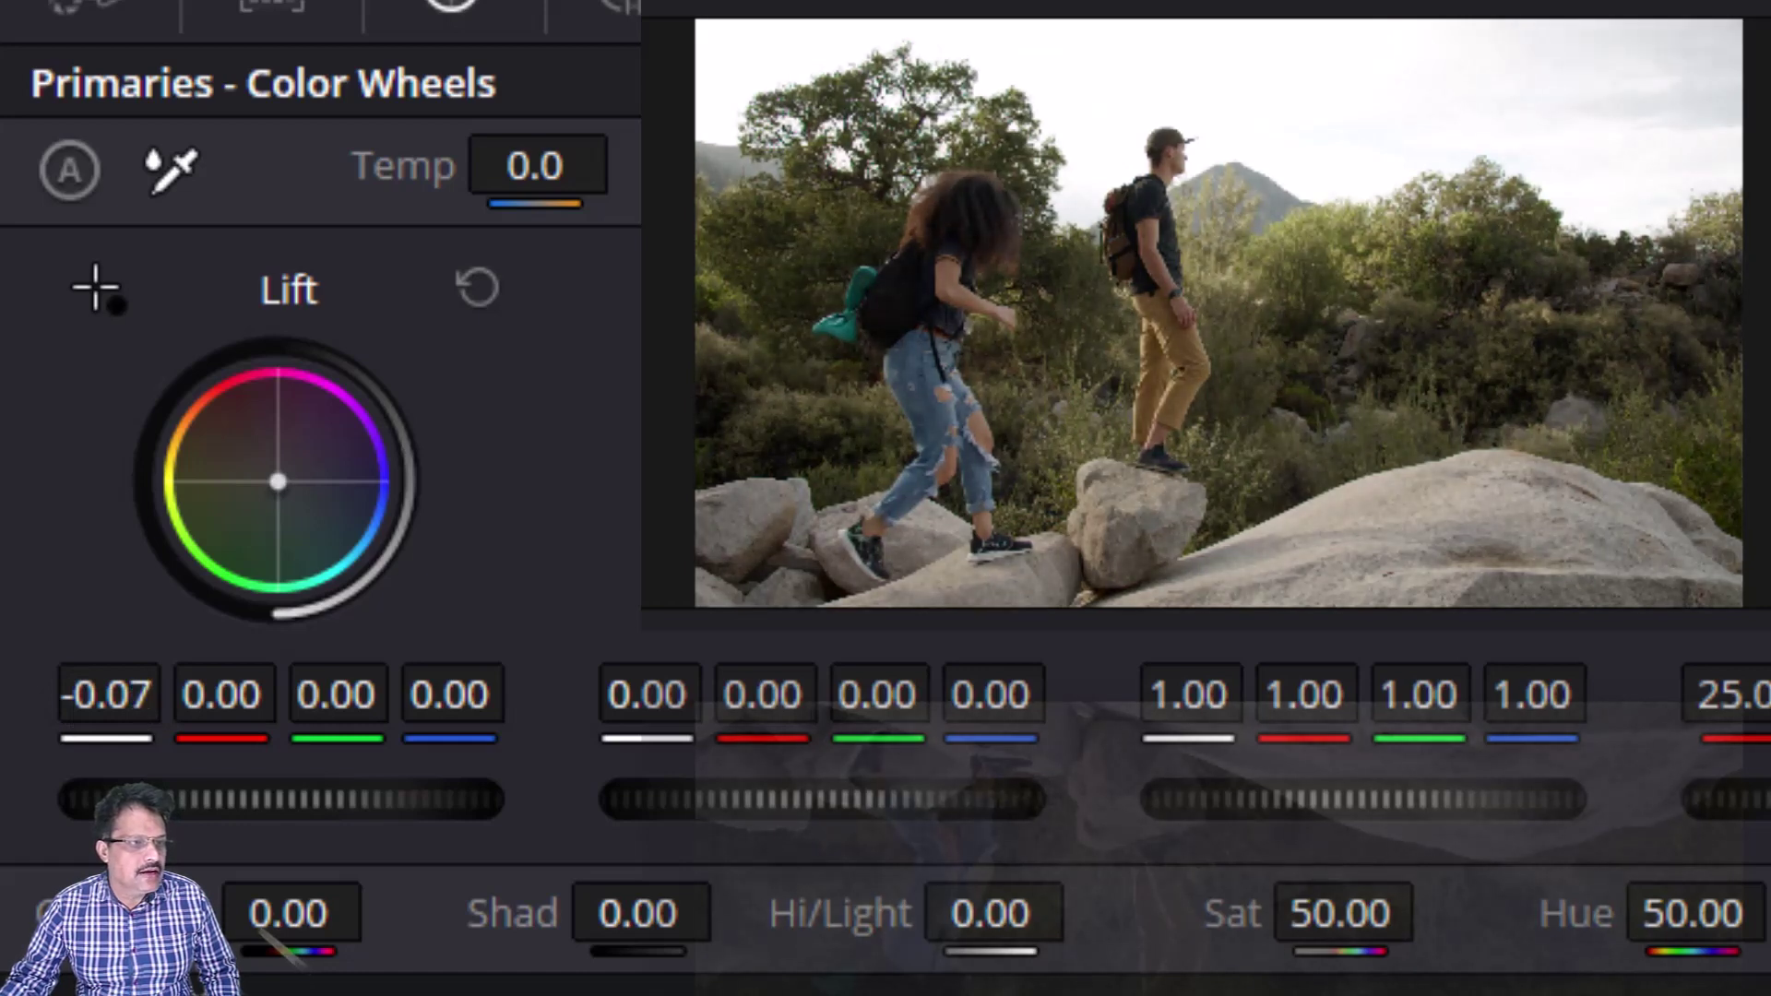
left_click_drag(119, 710, 111, 710)
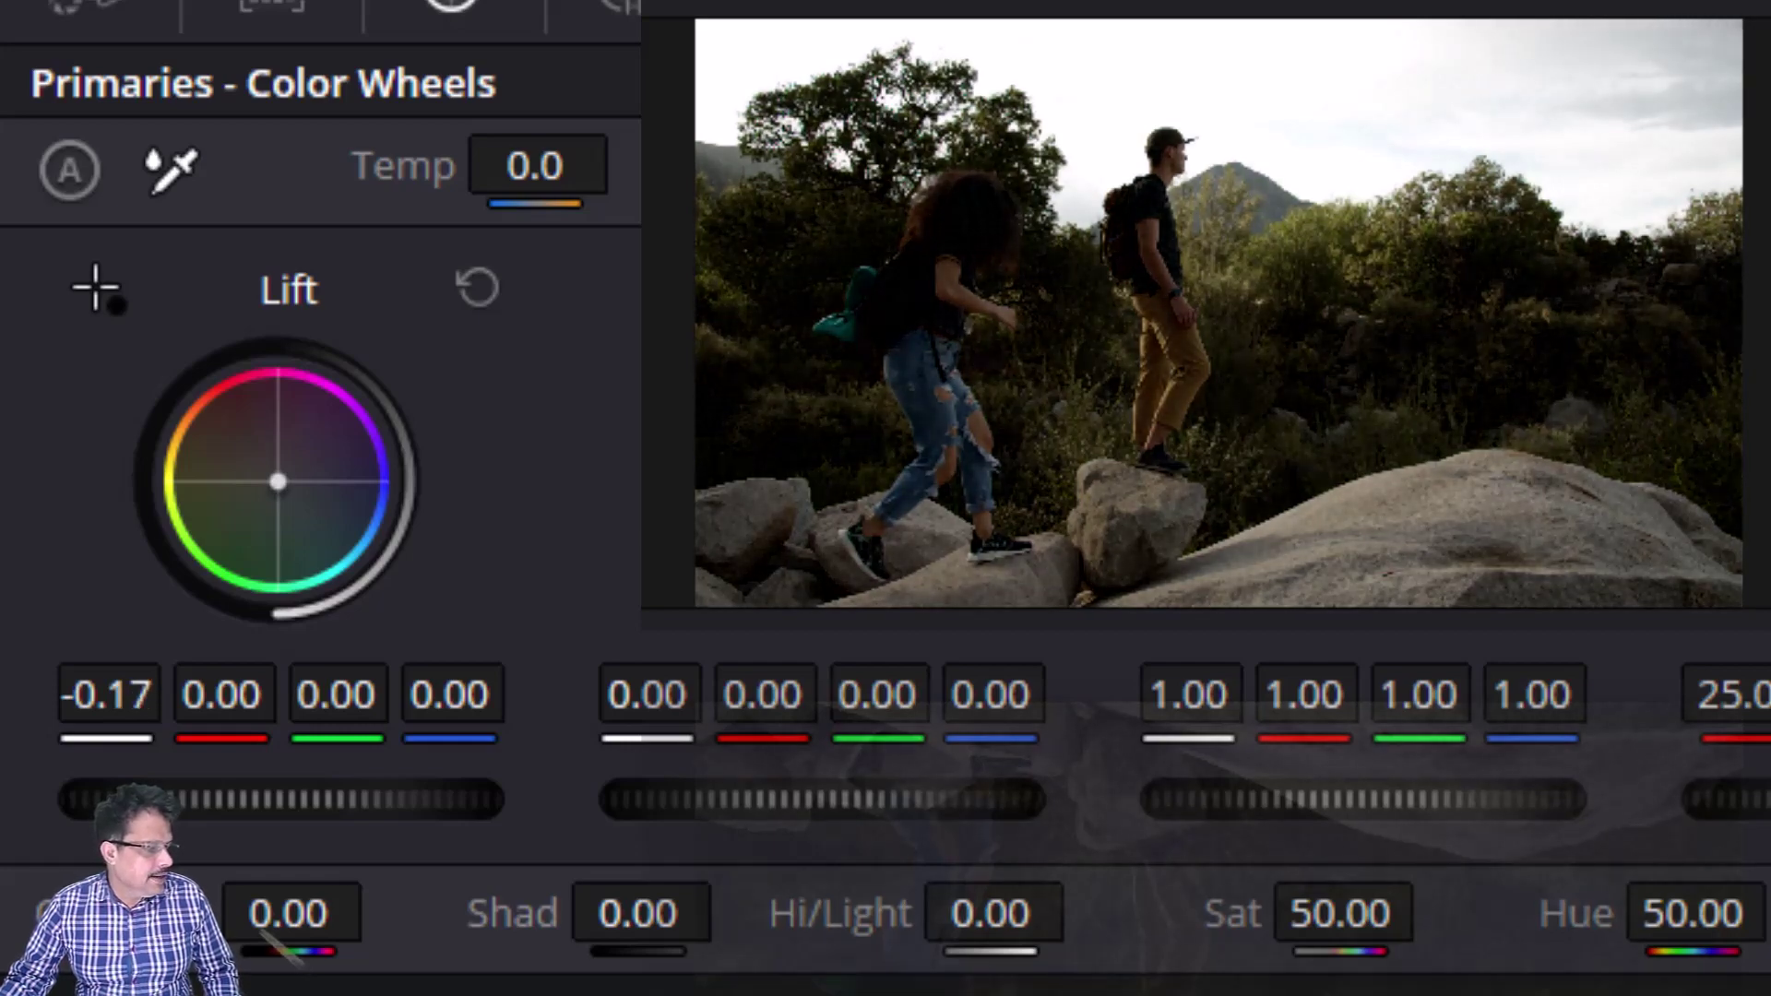
left_click_drag(106, 703, 101, 702)
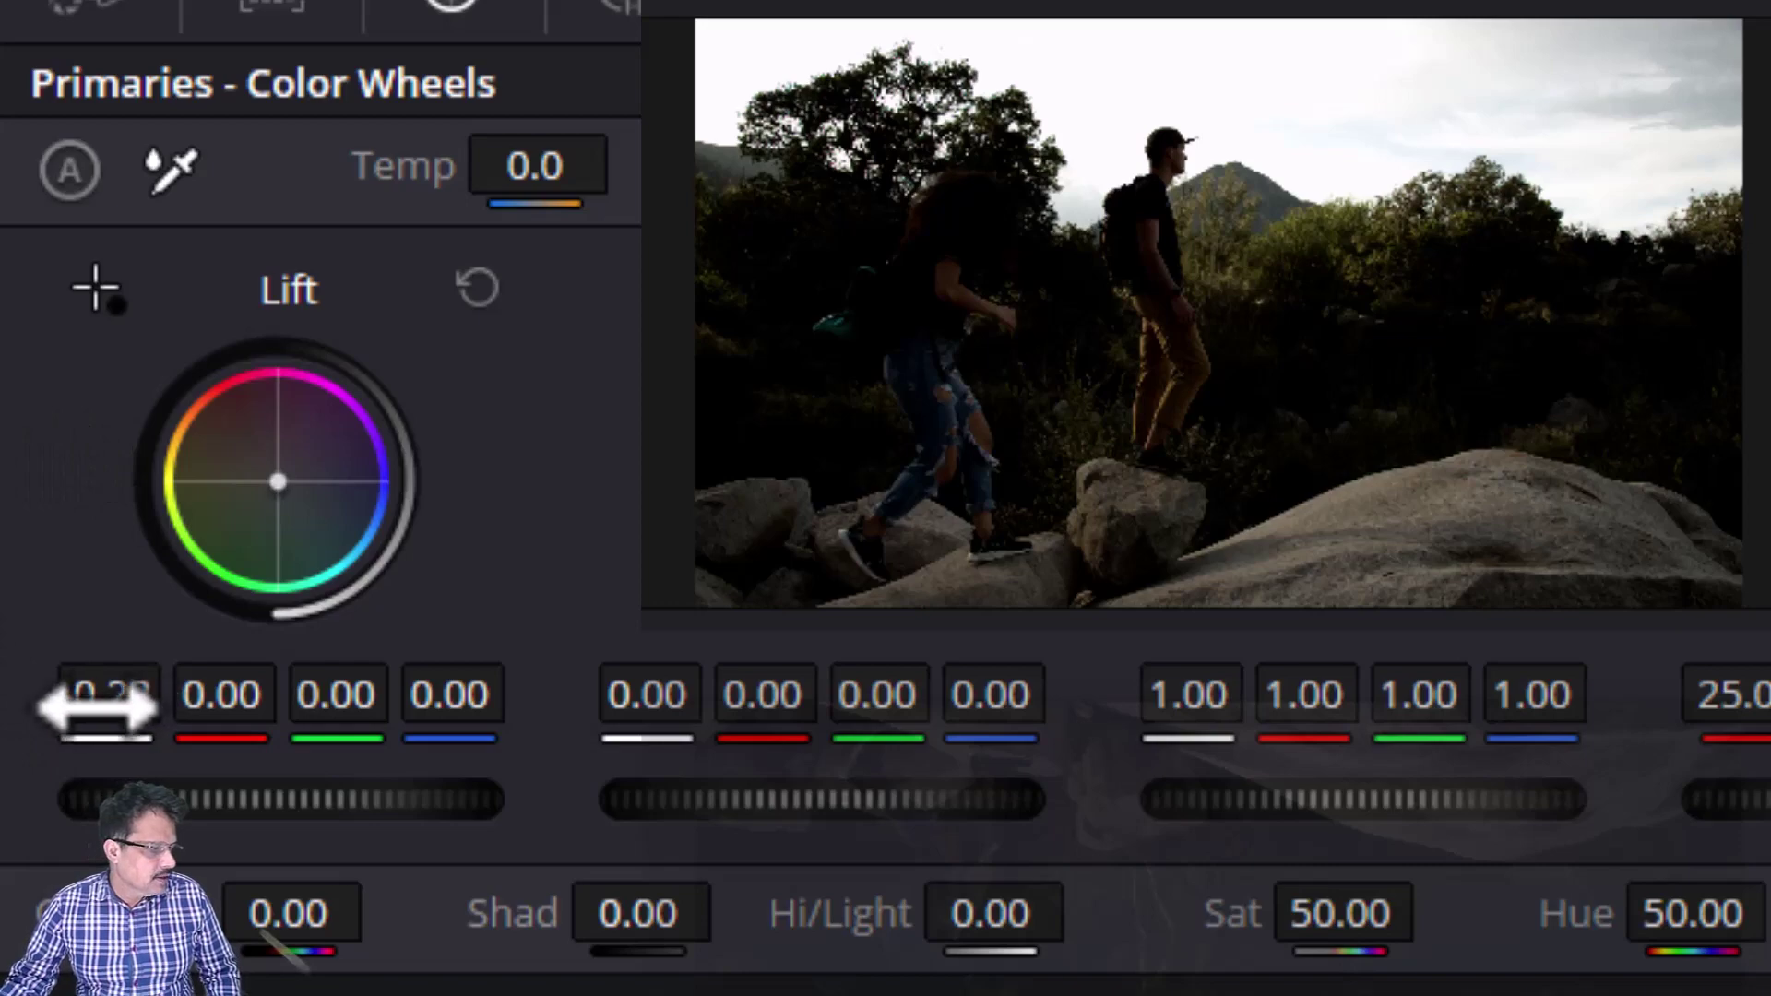
left_click_drag(95, 707, 439, 708)
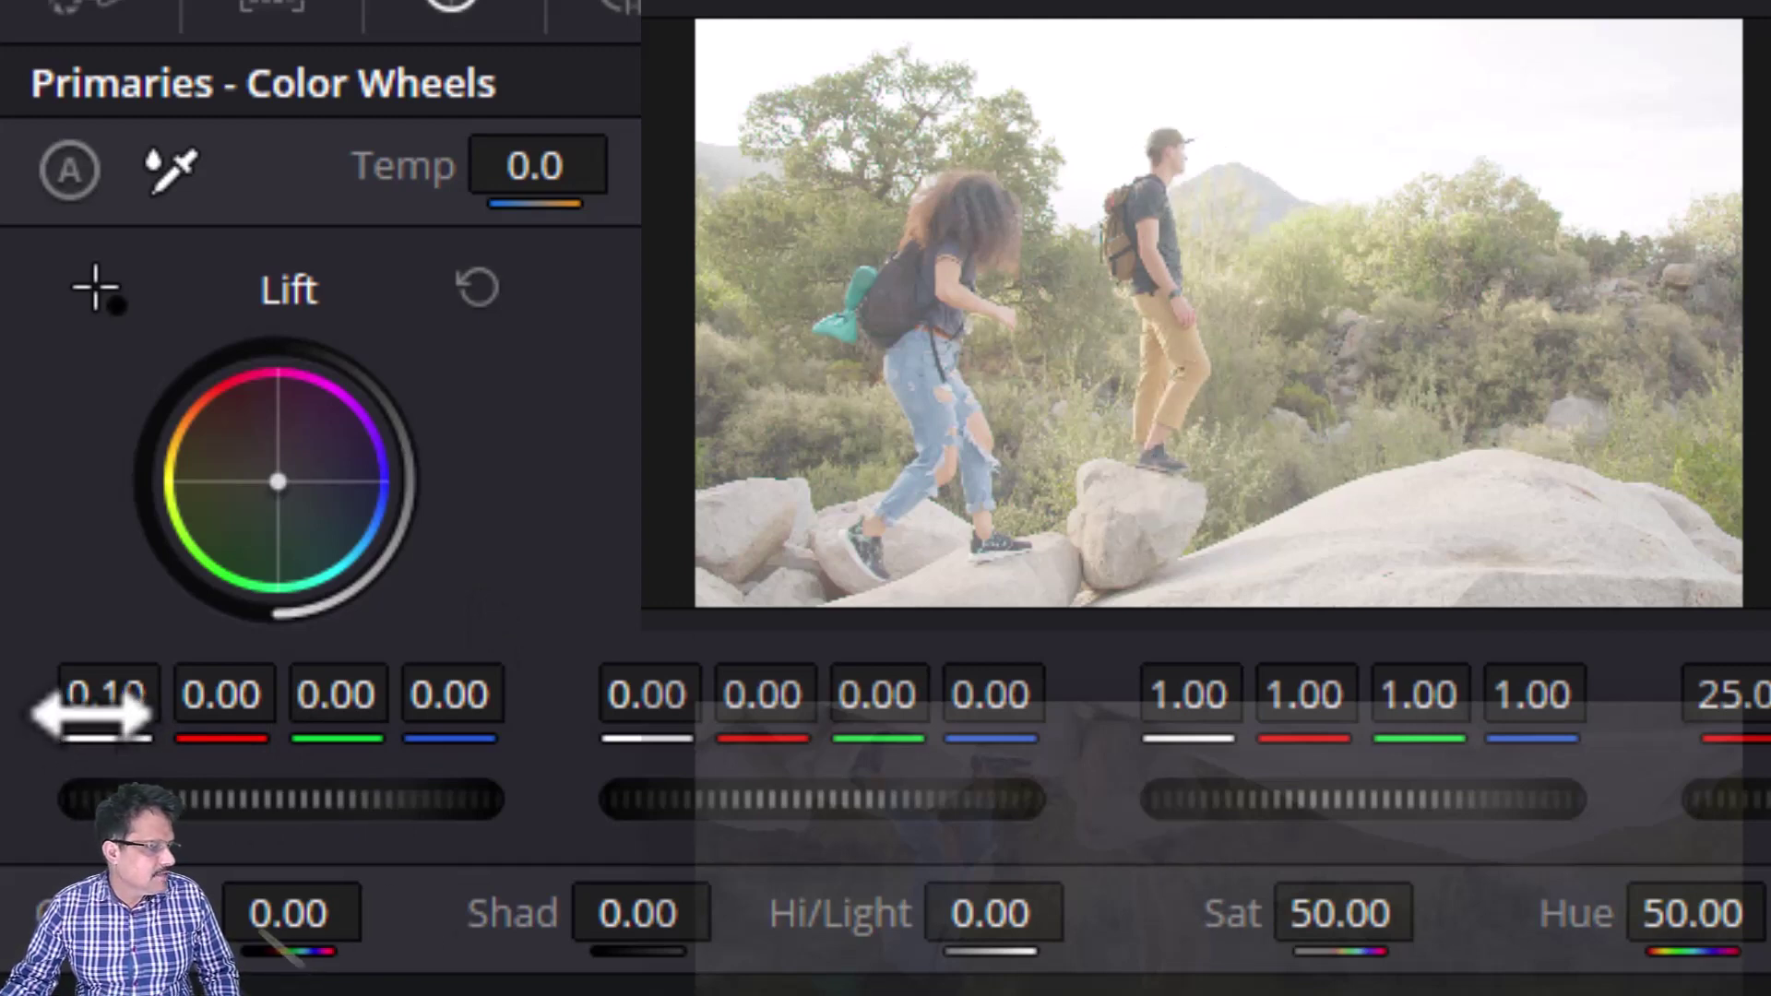
- Enter 0 in the Lift master field to reset it to 0.00
double_click(91, 710)
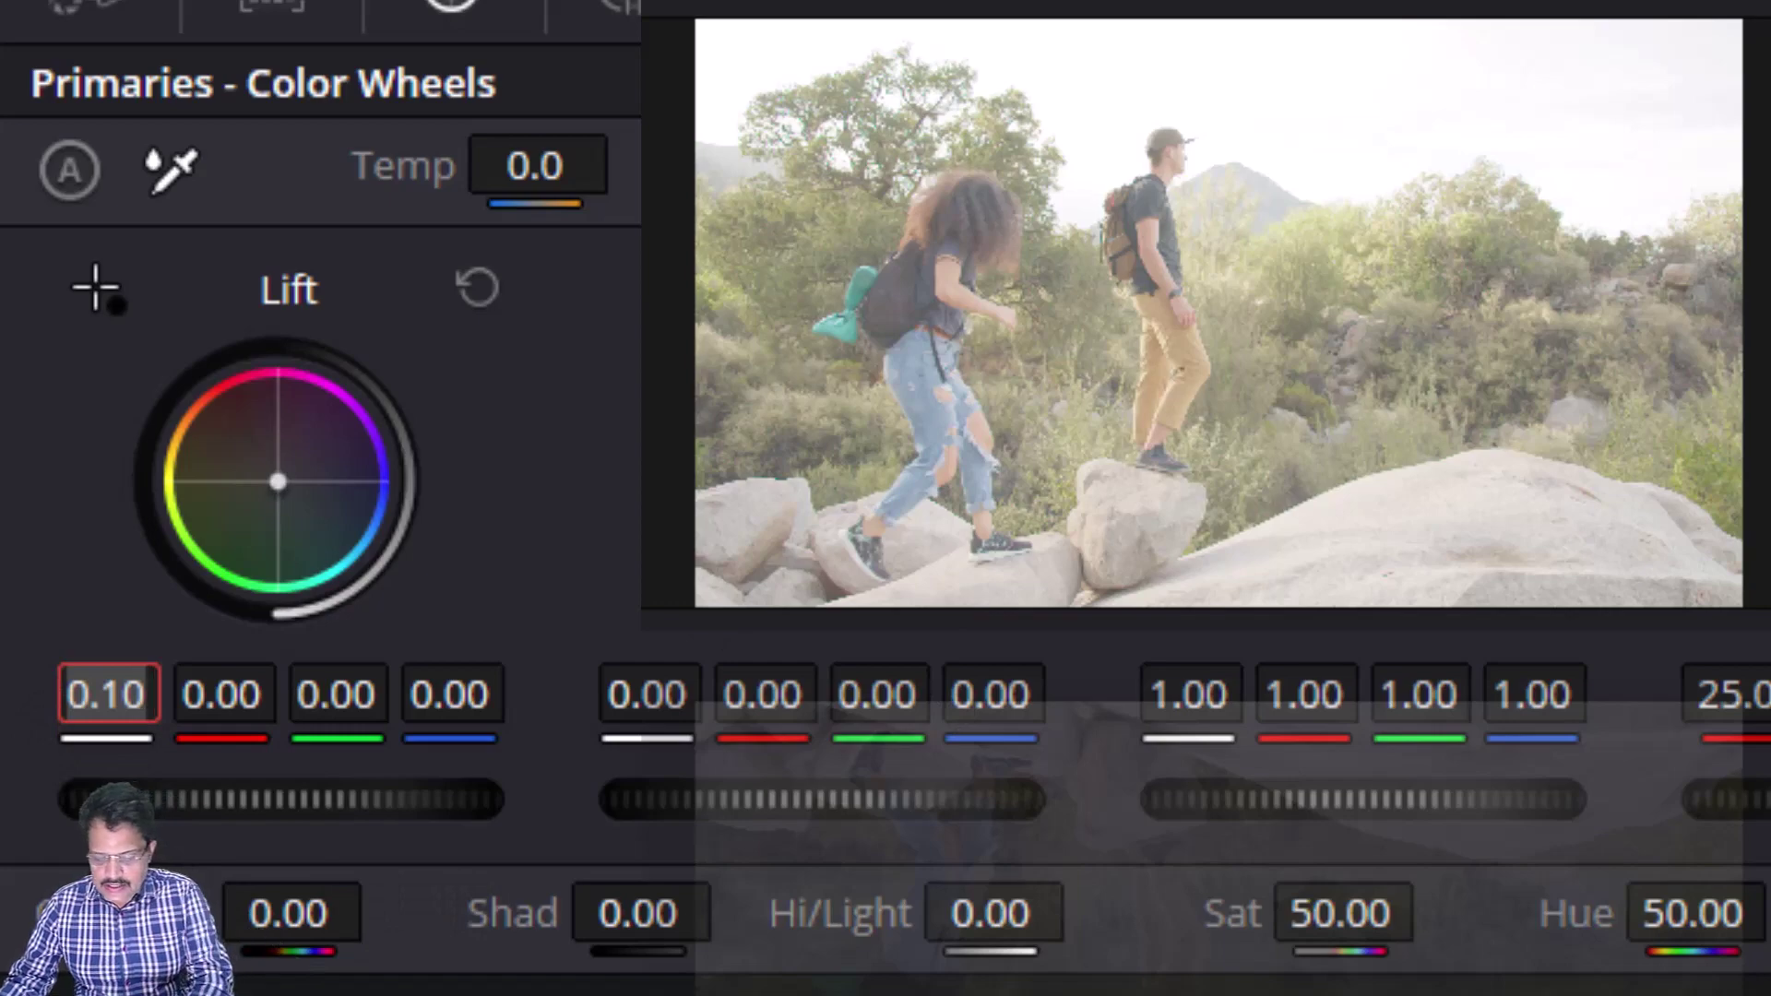
type("0")
key("Return")
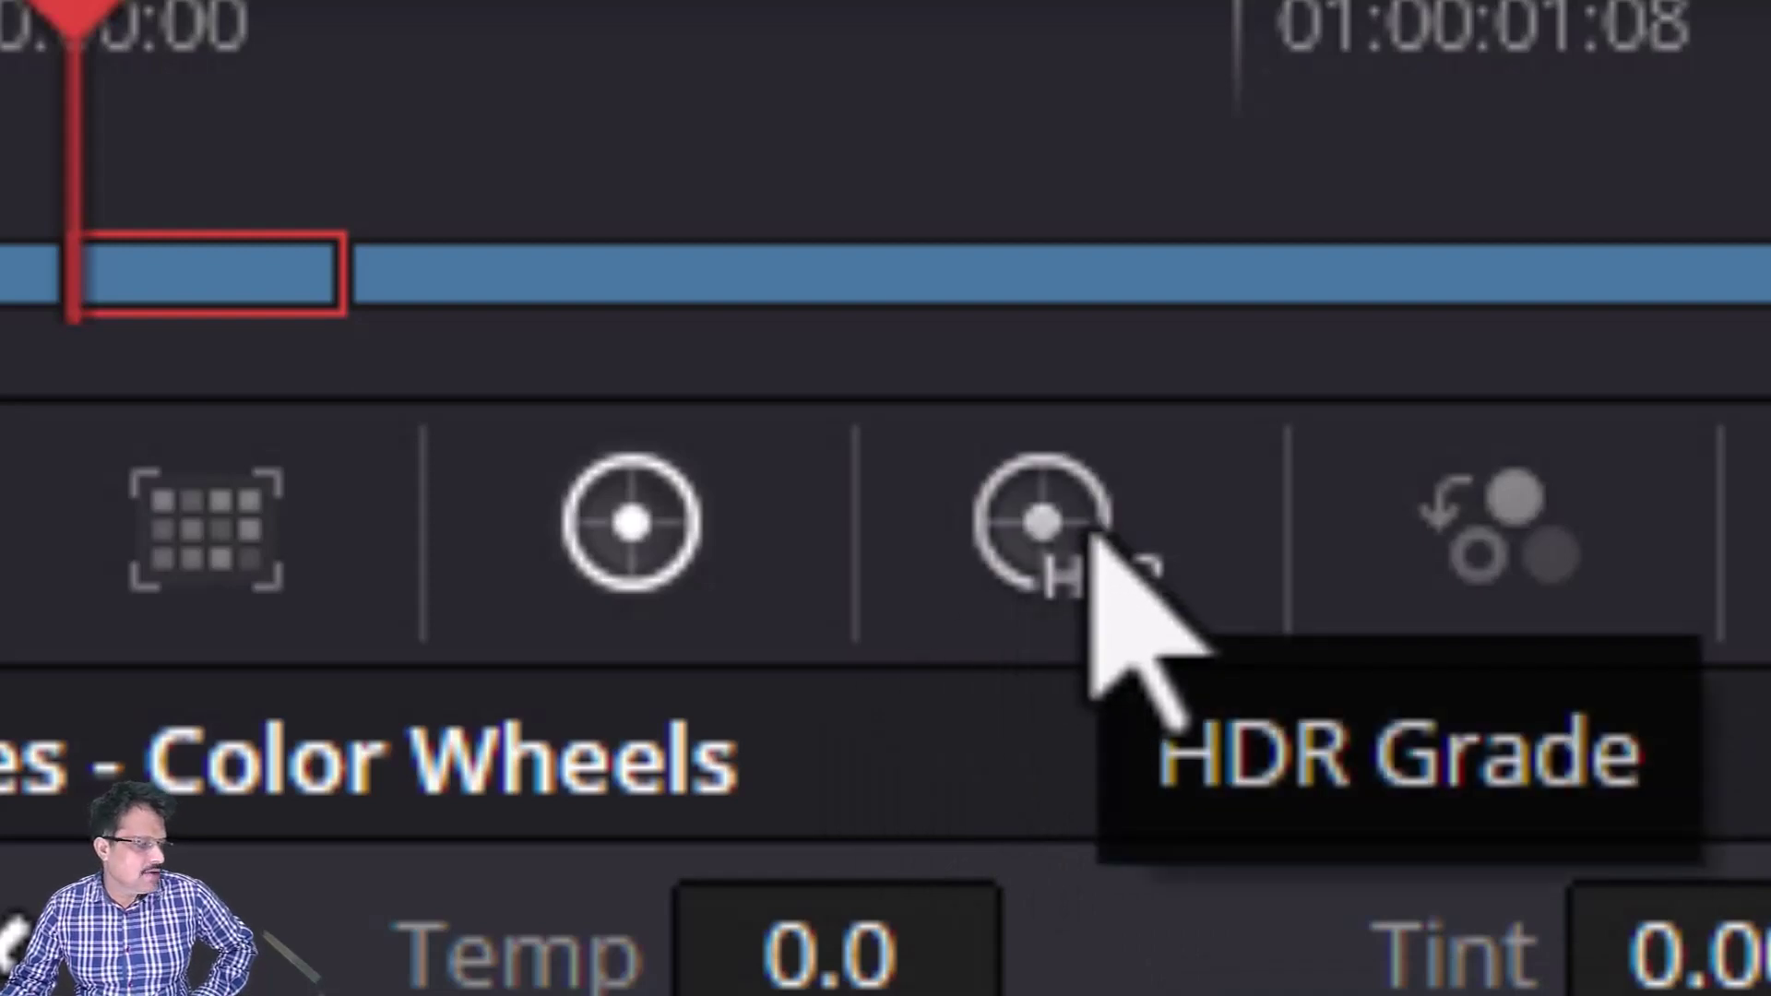
- Show the HDR zone wheels, then the clip's Camera Raw settings: ISO 400, White Balance As shot
left_click(1093, 543)
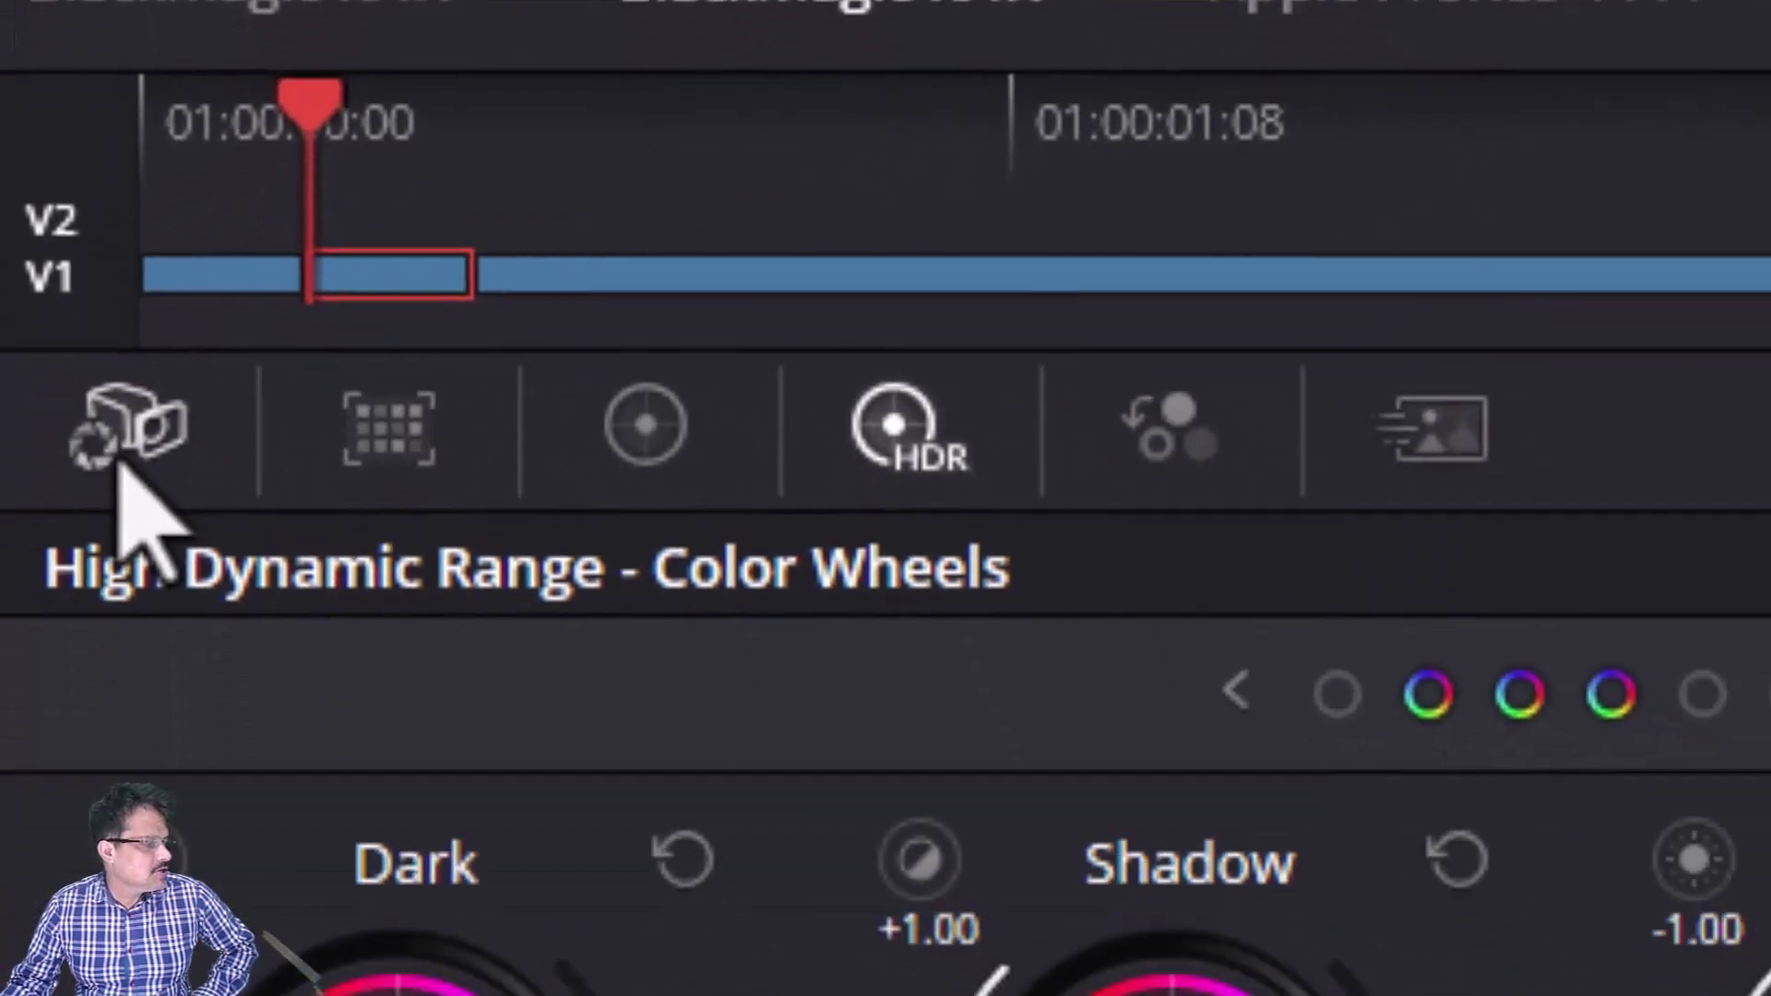
left_click(129, 590)
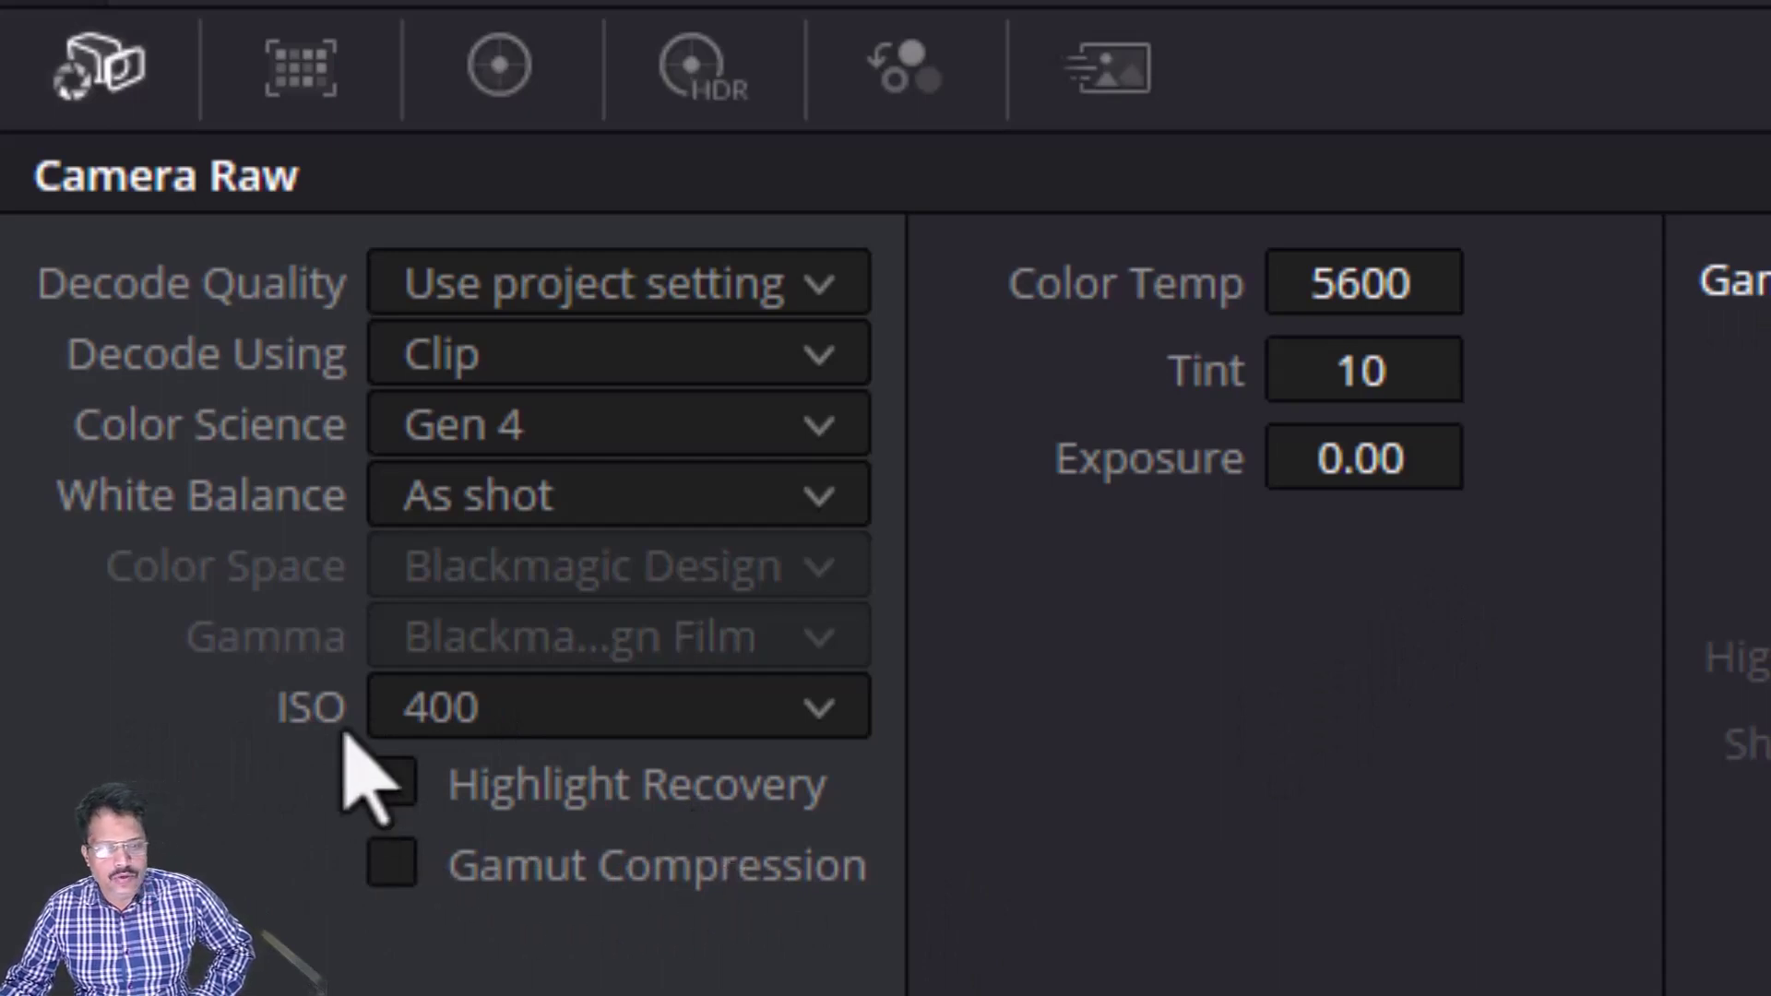
- Lower the clip's Camera Raw ISO from 400 to 100
left_click(612, 711)
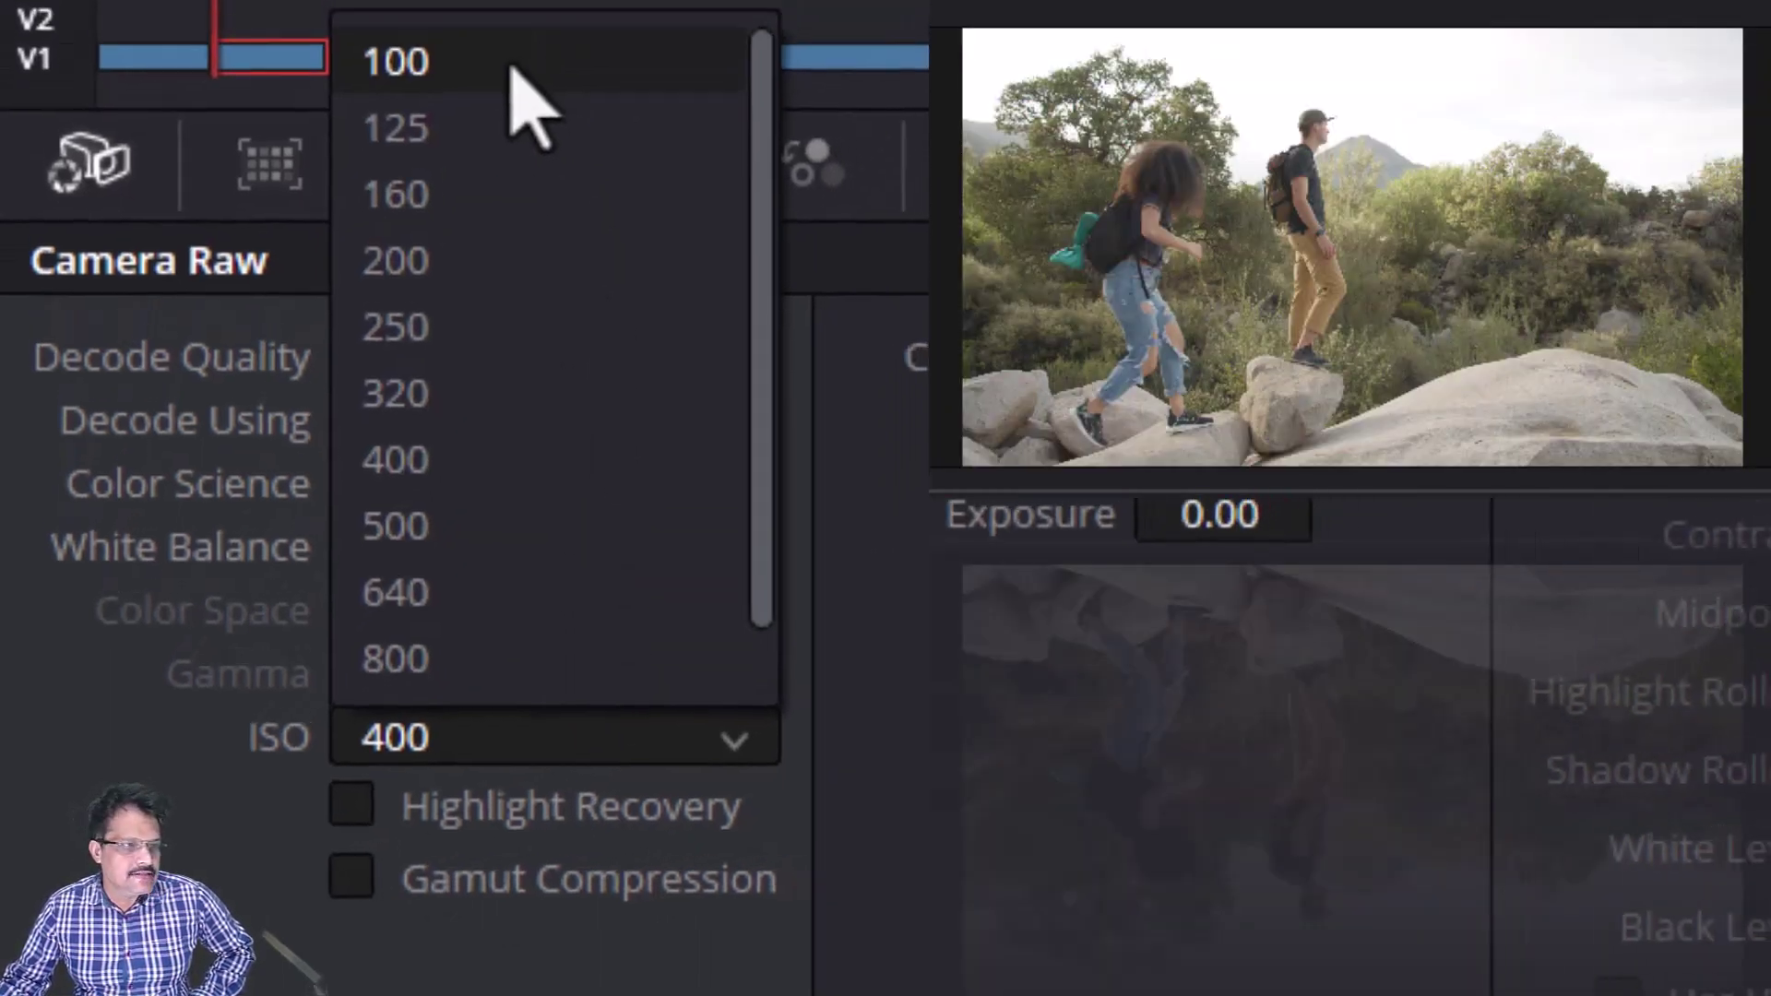
left_click(529, 104)
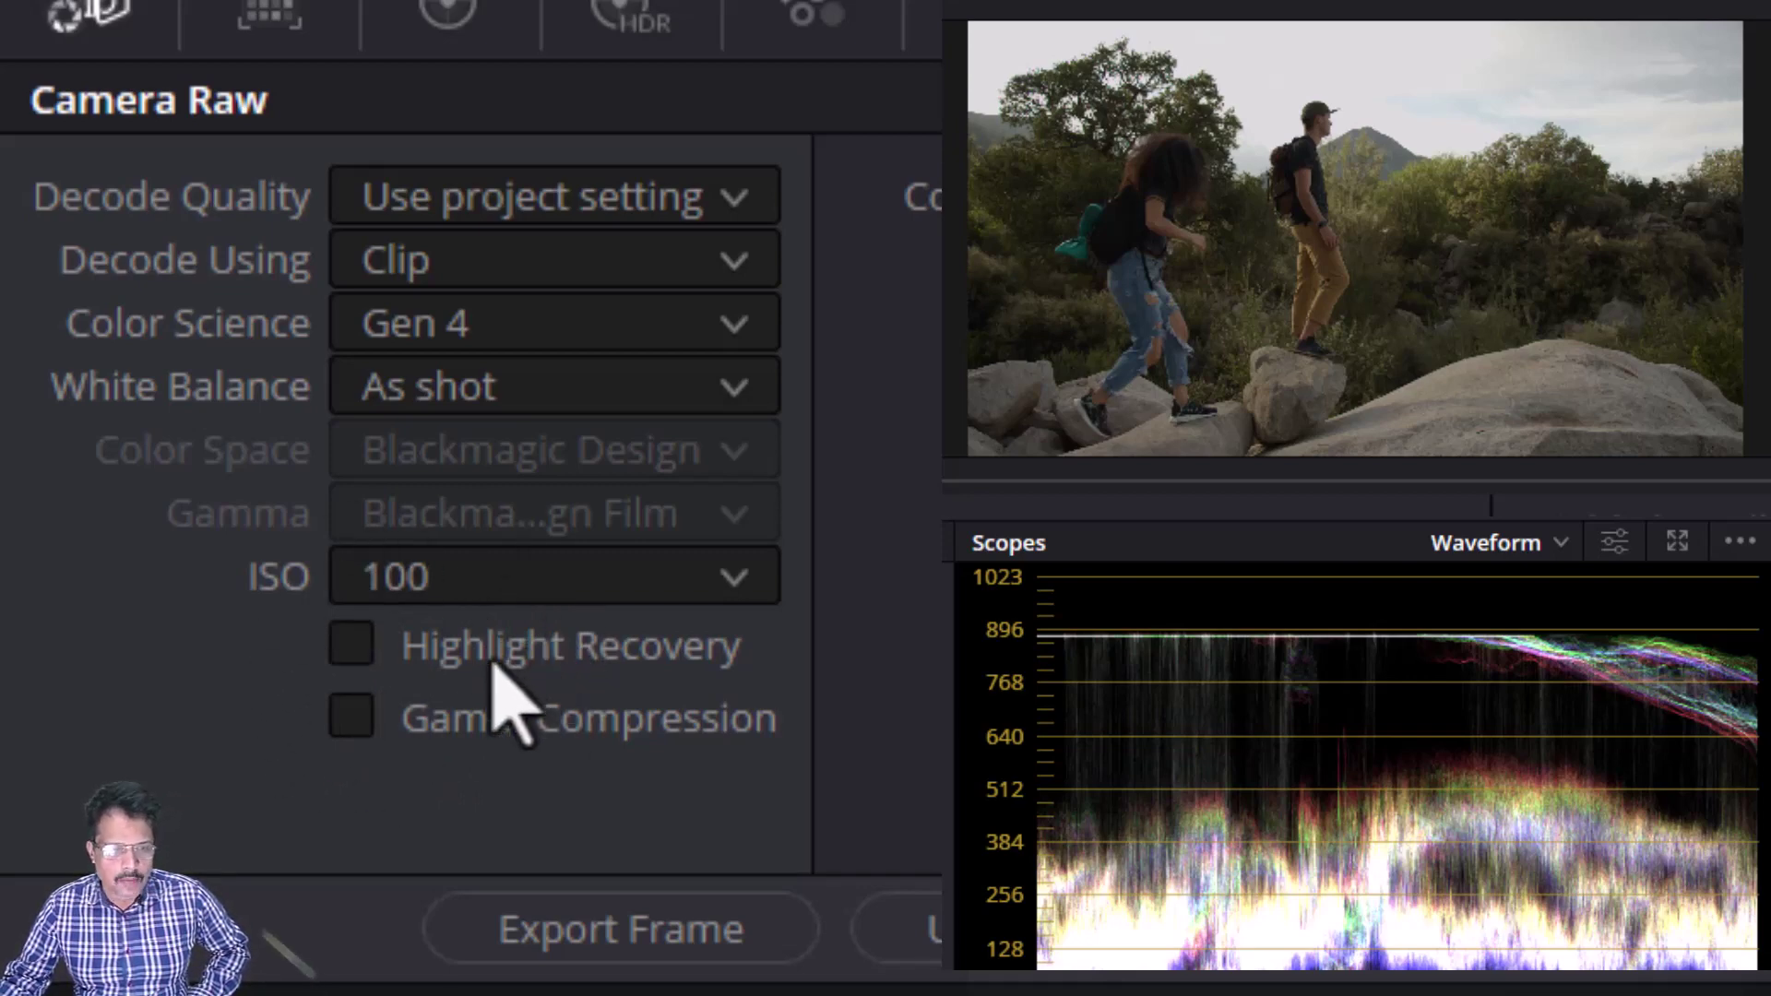
- Enable Highlight Recovery in the Camera Raw panel to restore the sky detail
left_click(351, 646)
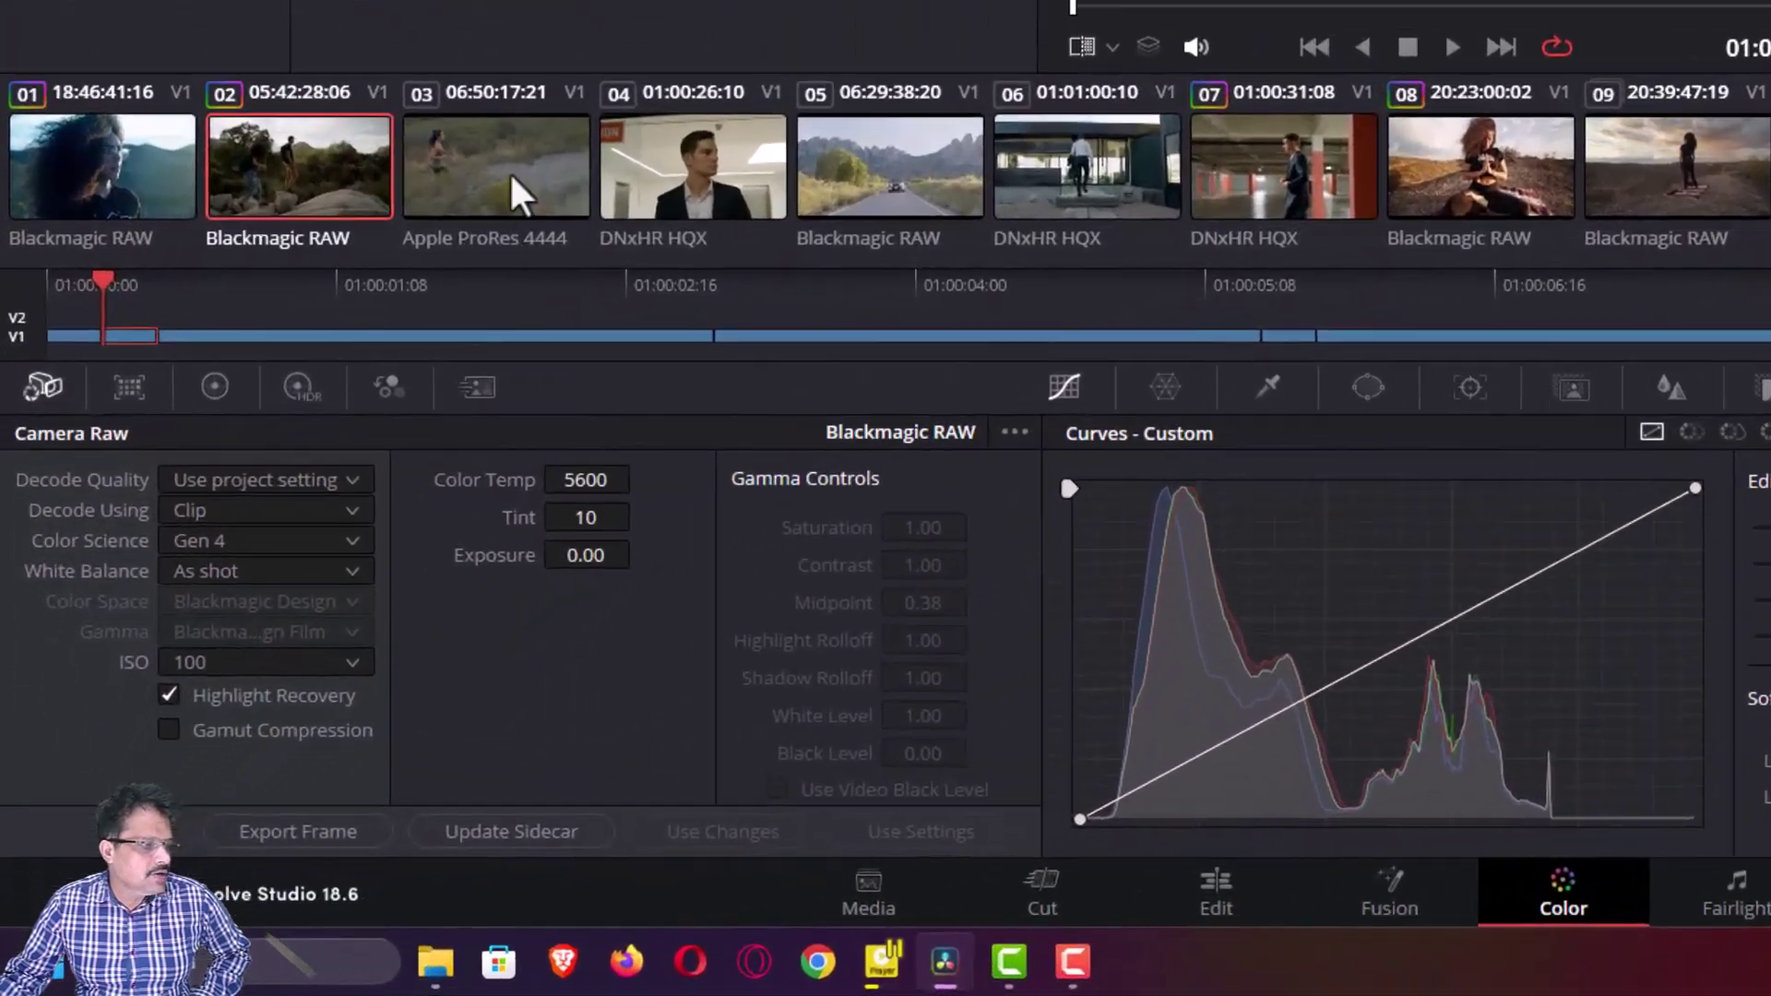
left_click(342, 461)
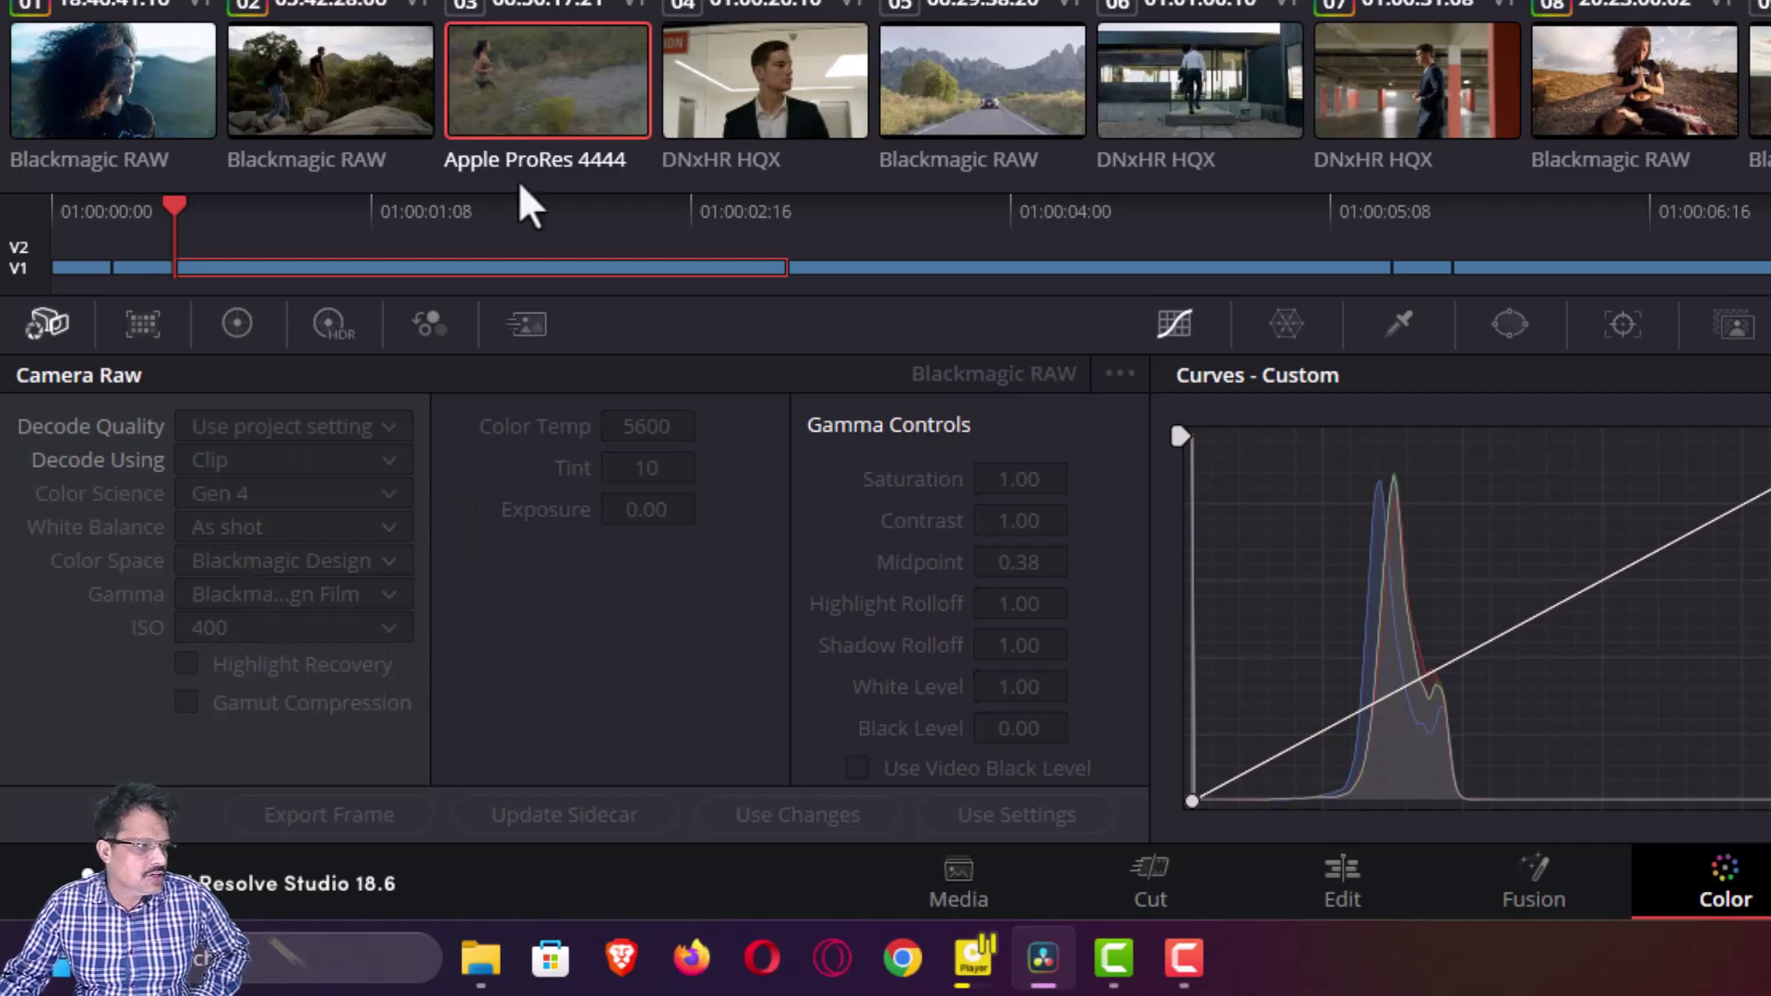
left_click(338, 103)
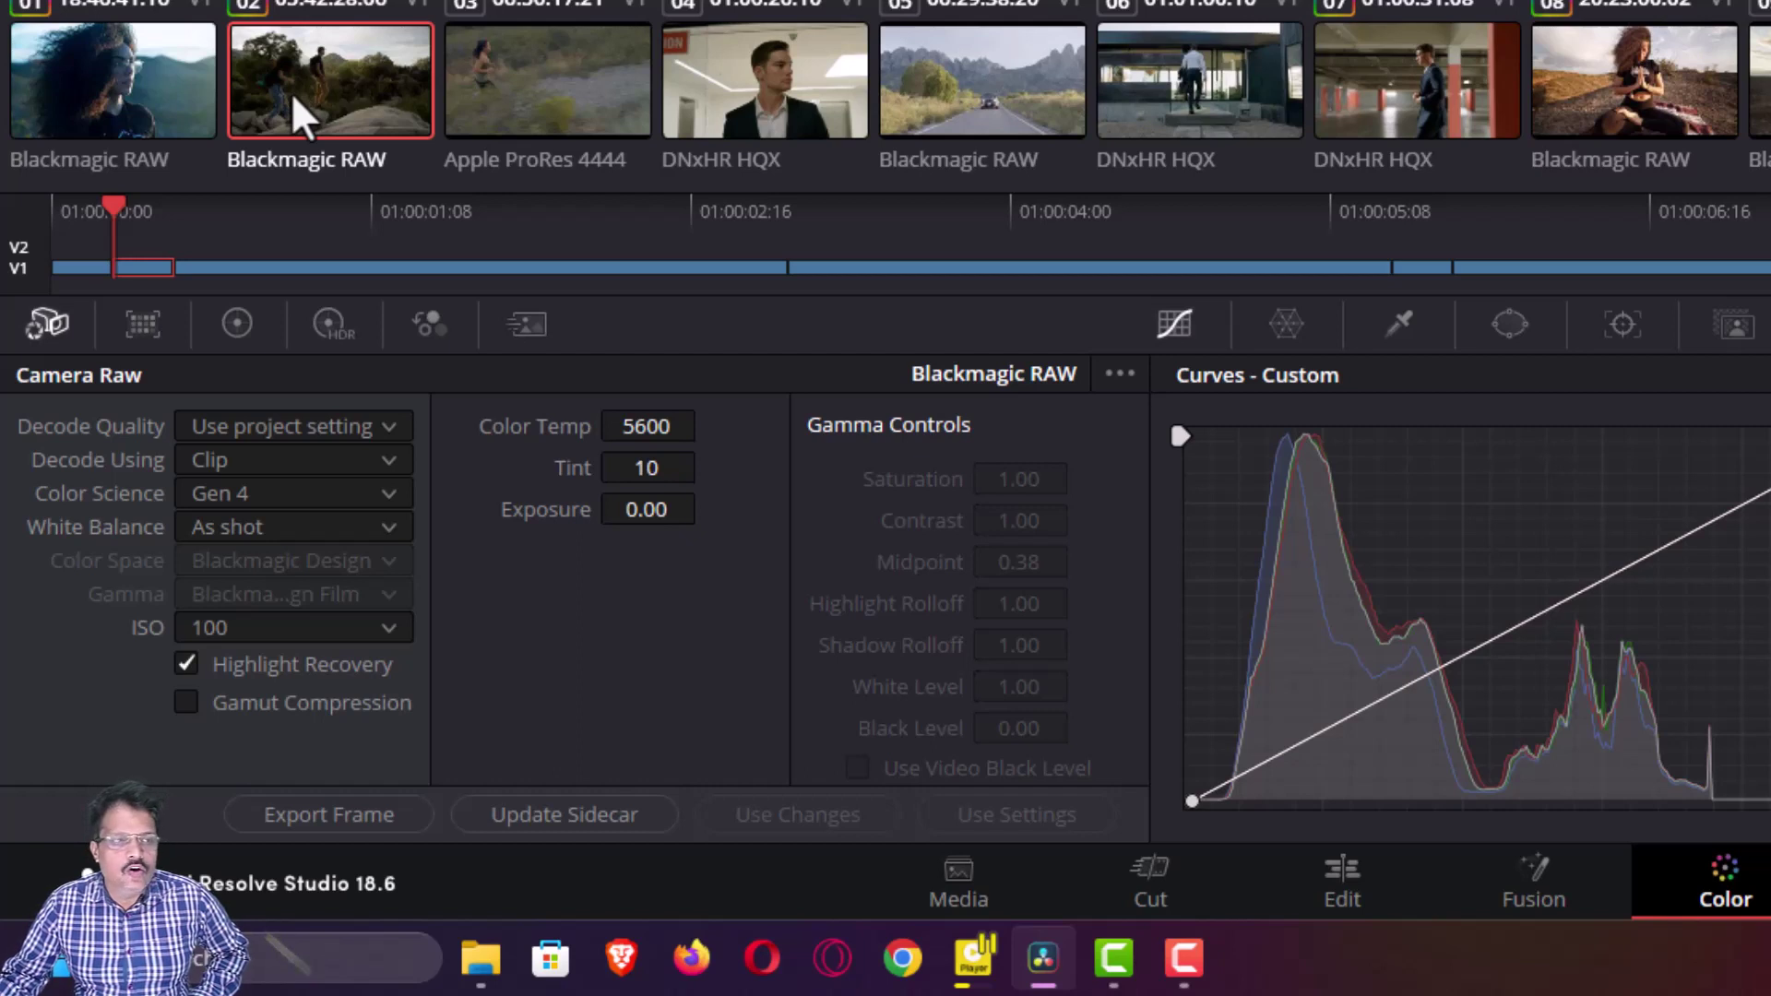
key("F10")
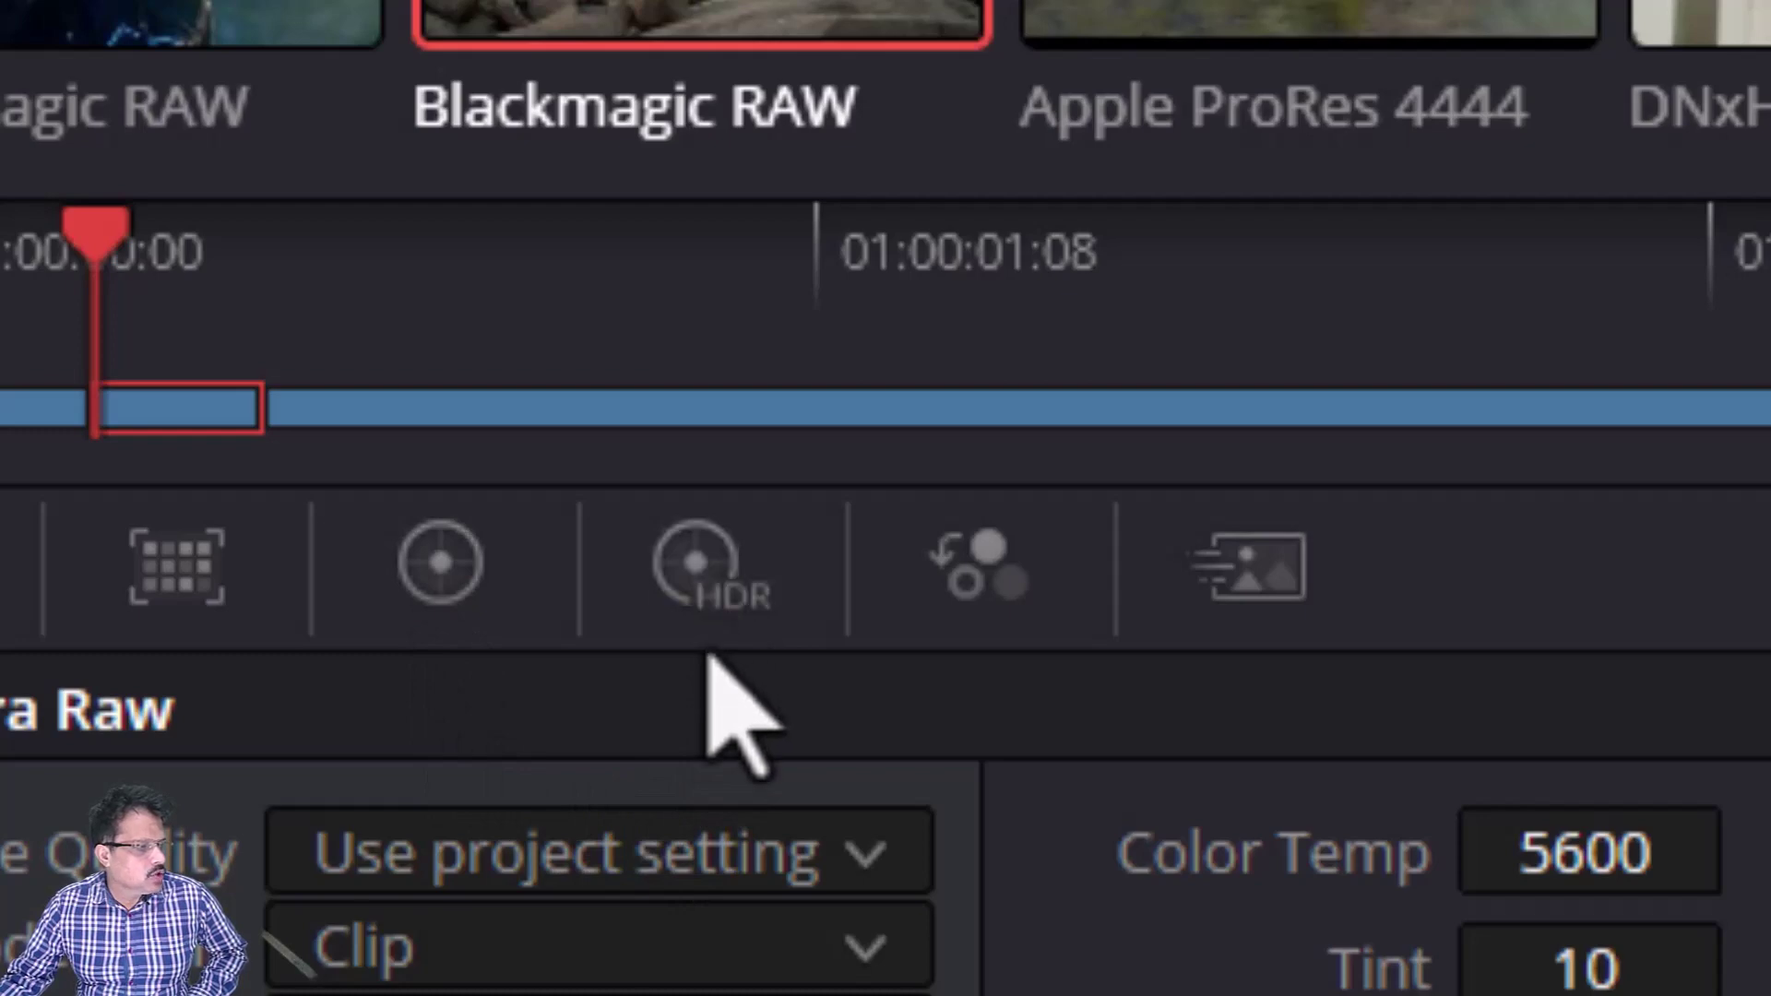
- Bring up the HDR wheels on the Black zone page, then switch to the Primaries wheels
left_click(710, 595)
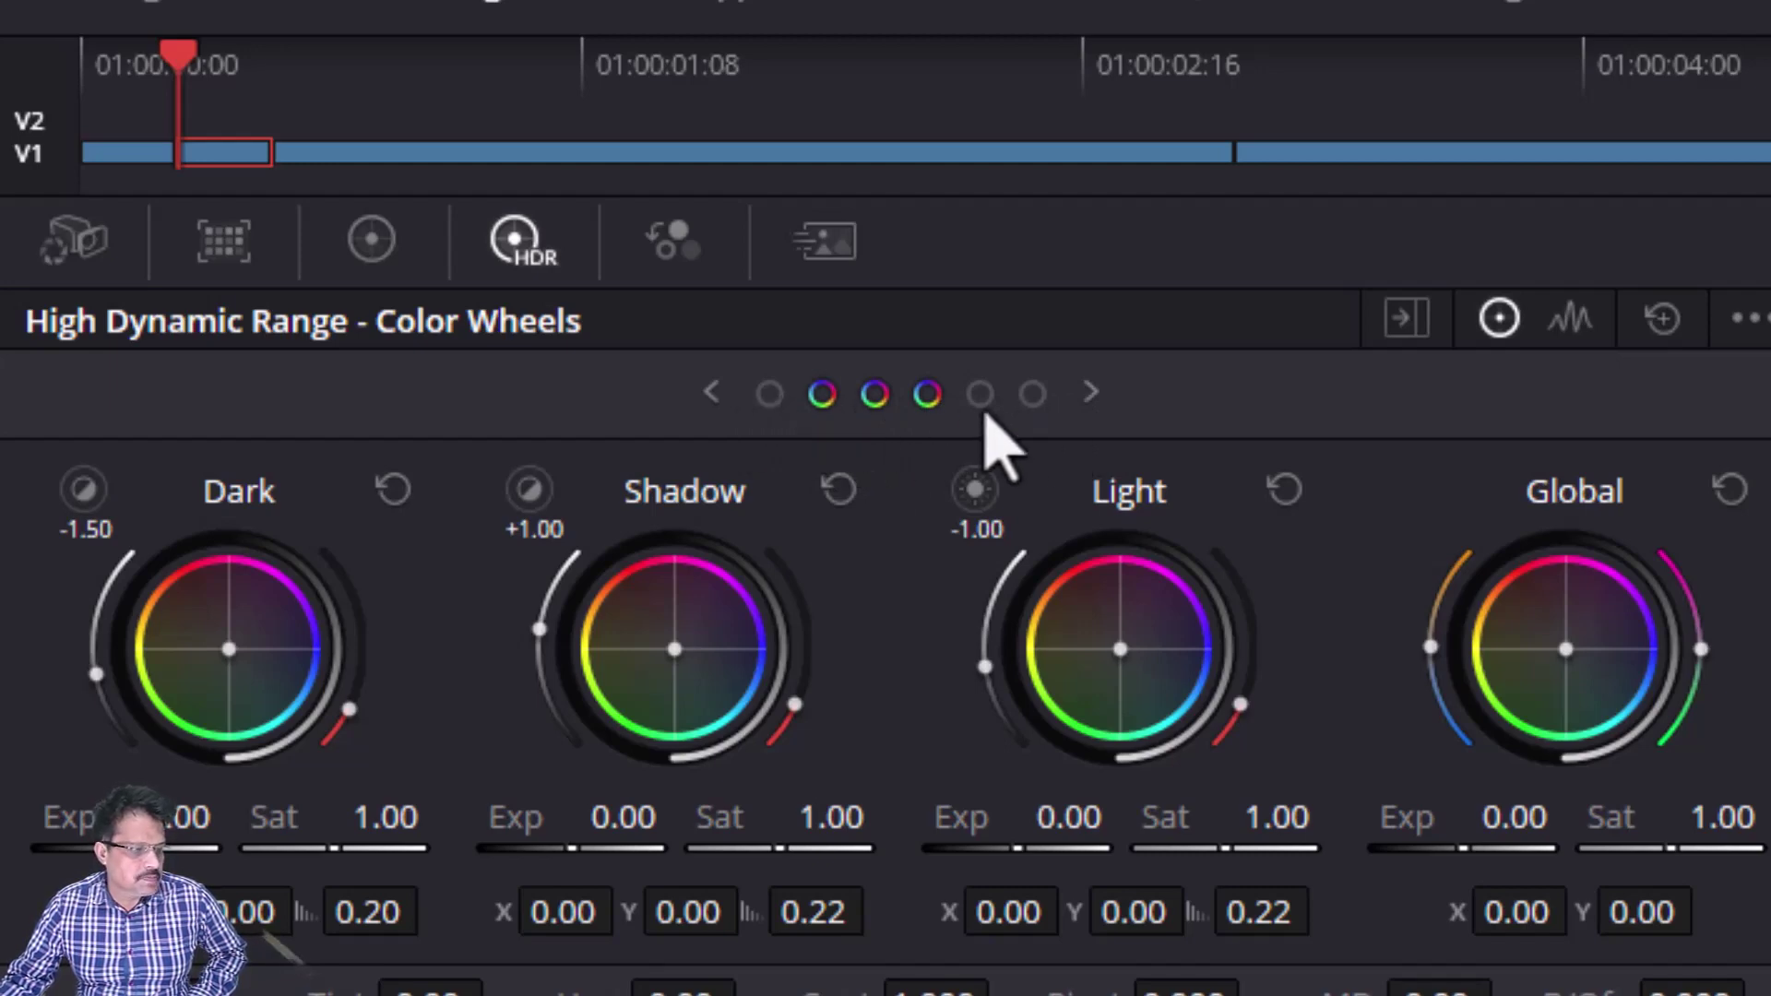
left_click(769, 397)
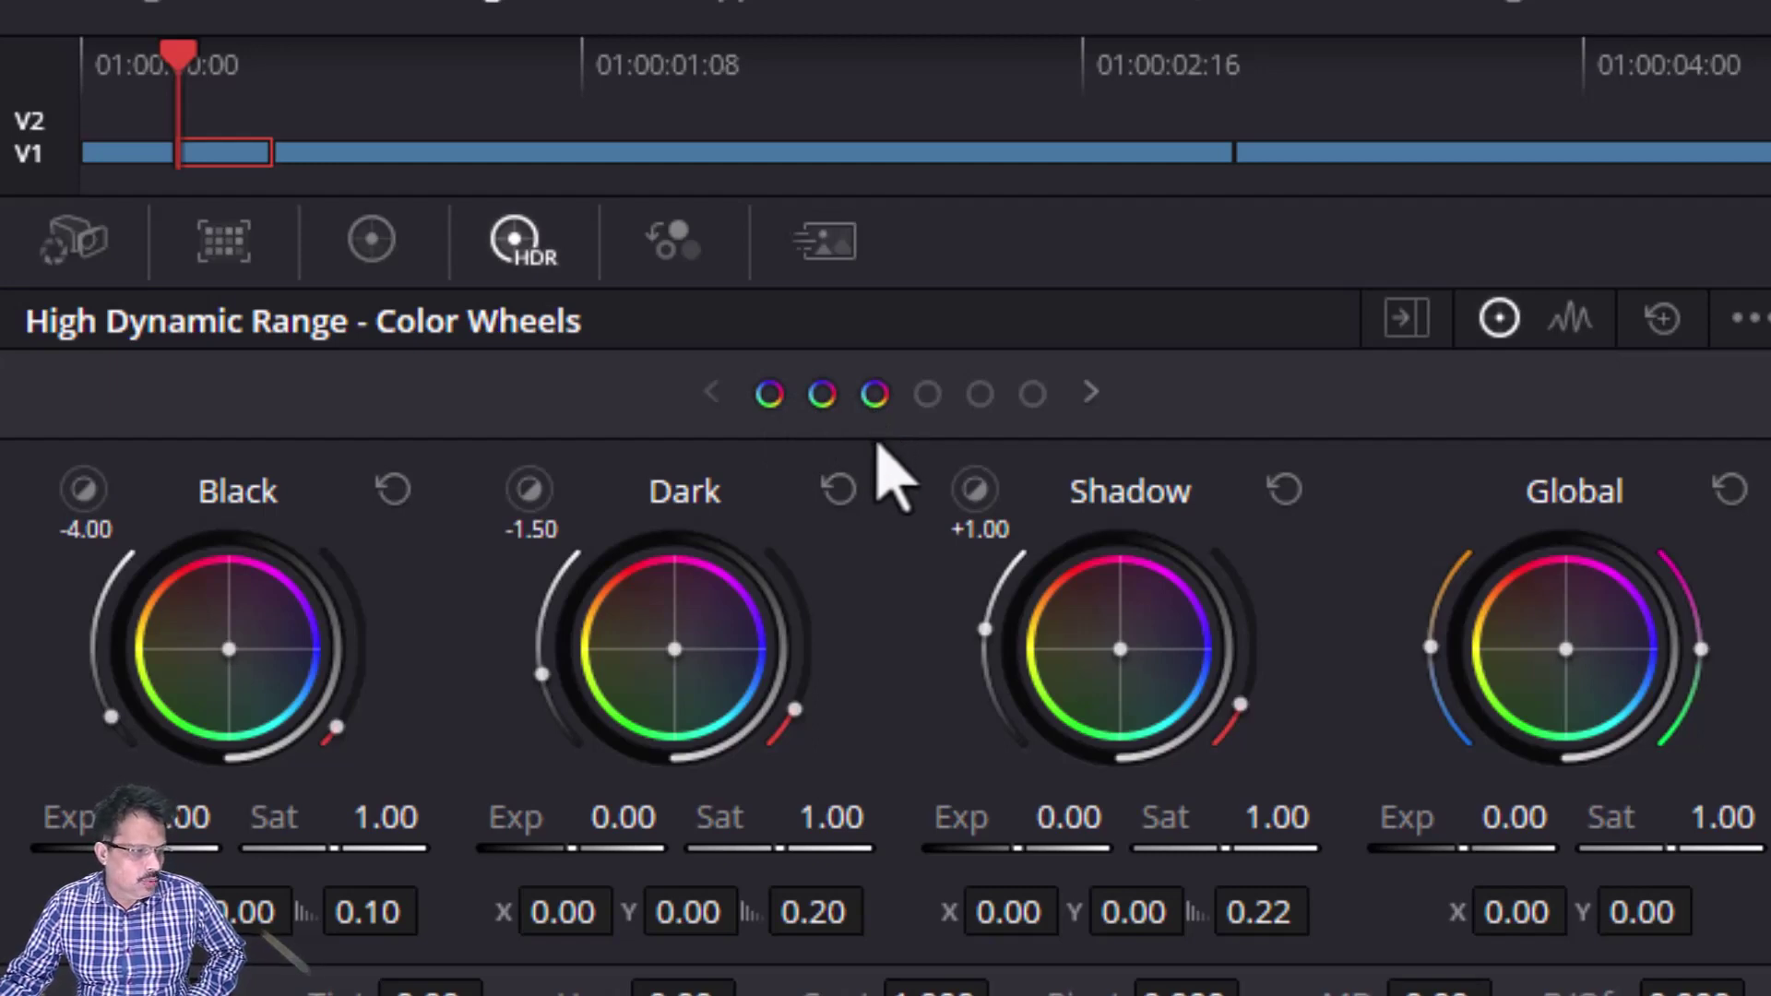
left_click(375, 251)
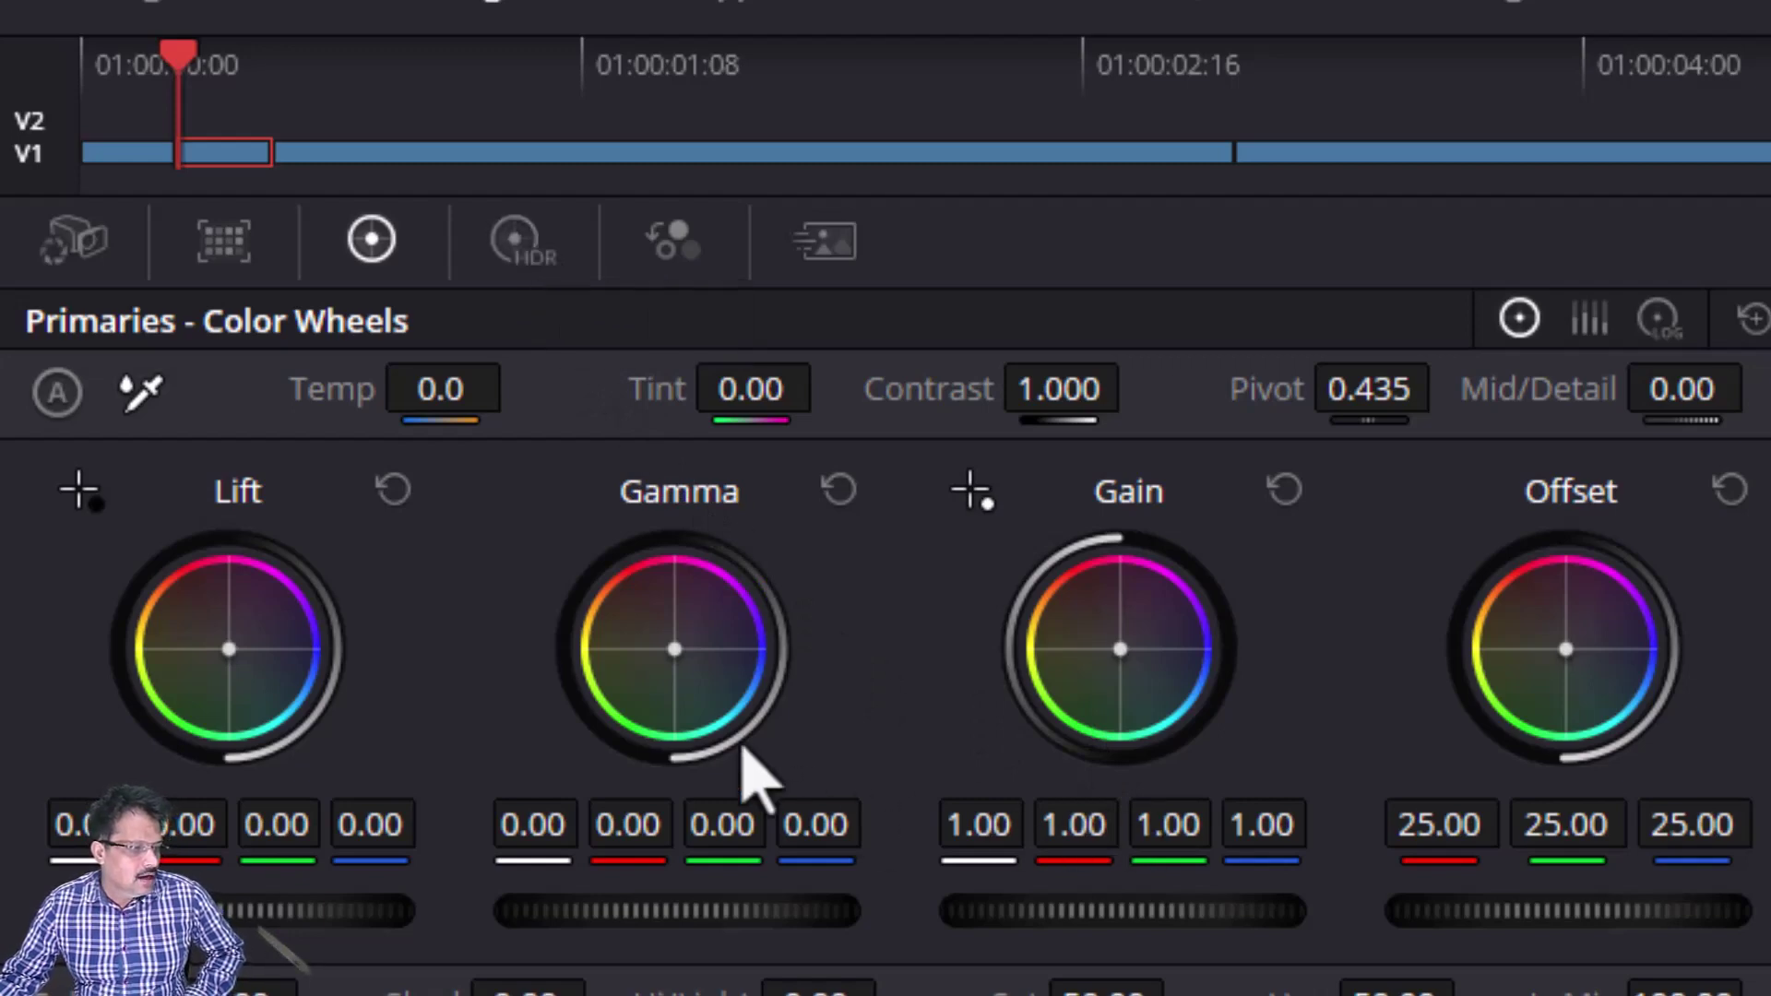
- Toggle back and forth between the HDR zone wheels and the Primaries wheels
left_click(508, 249)
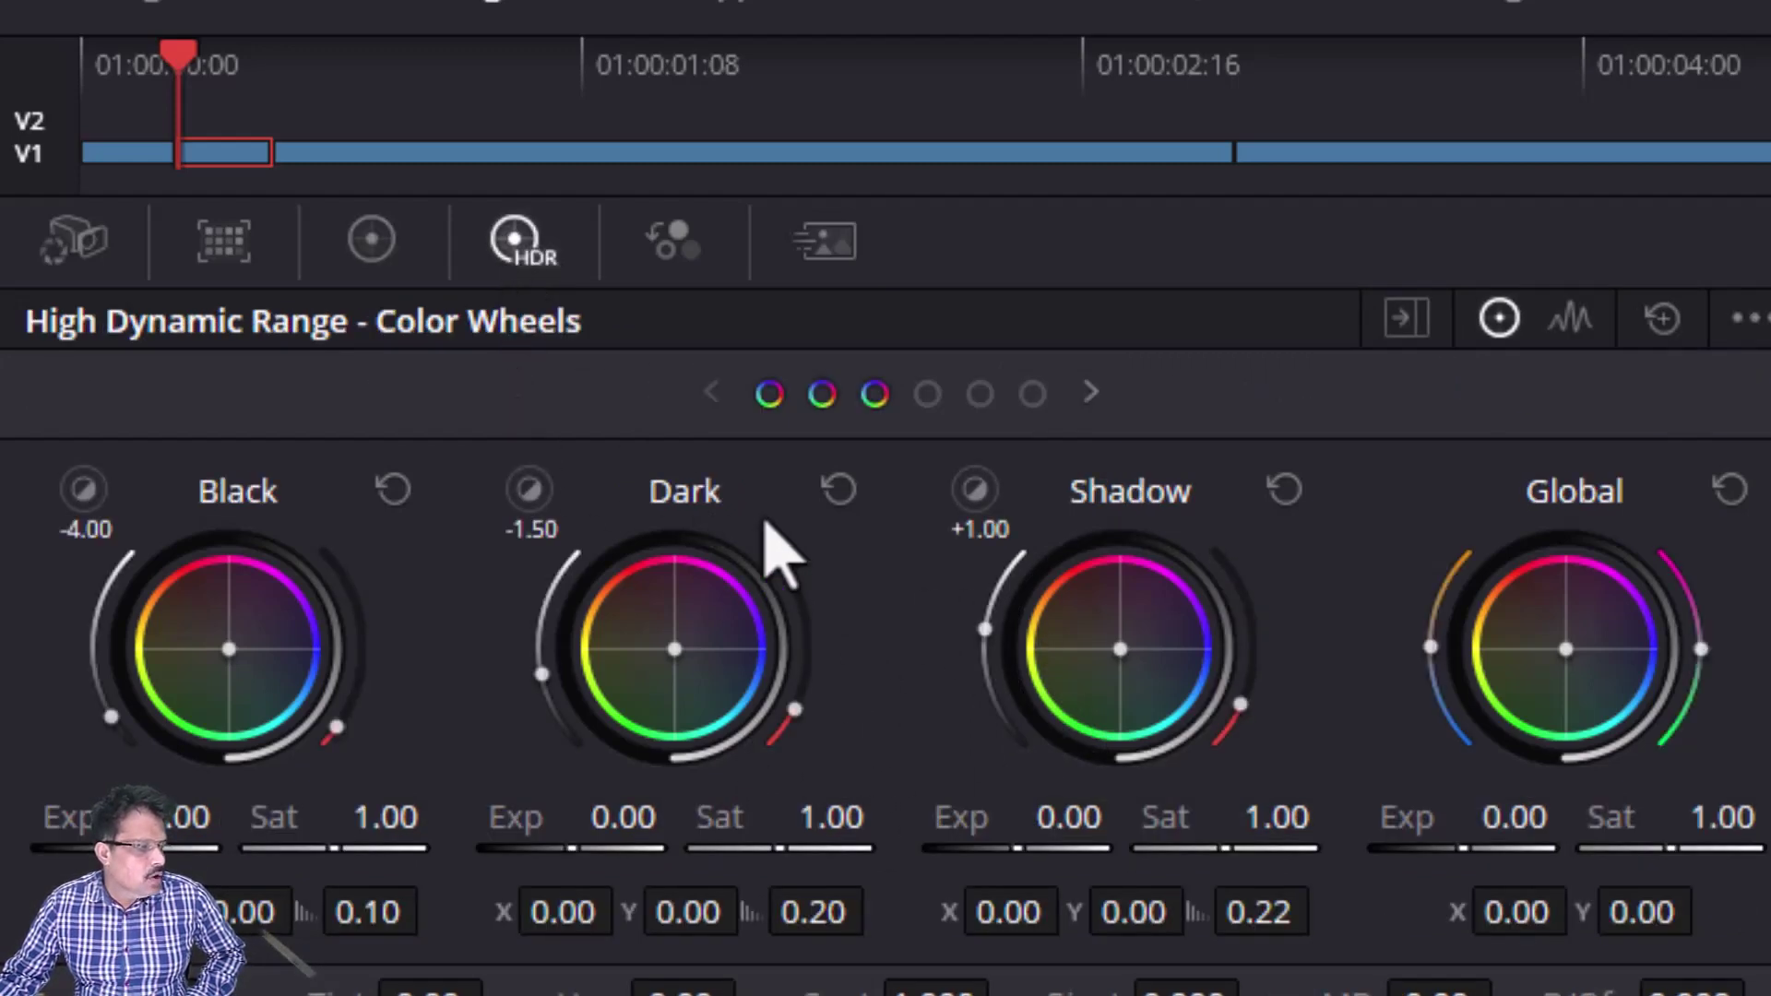
left_click(373, 242)
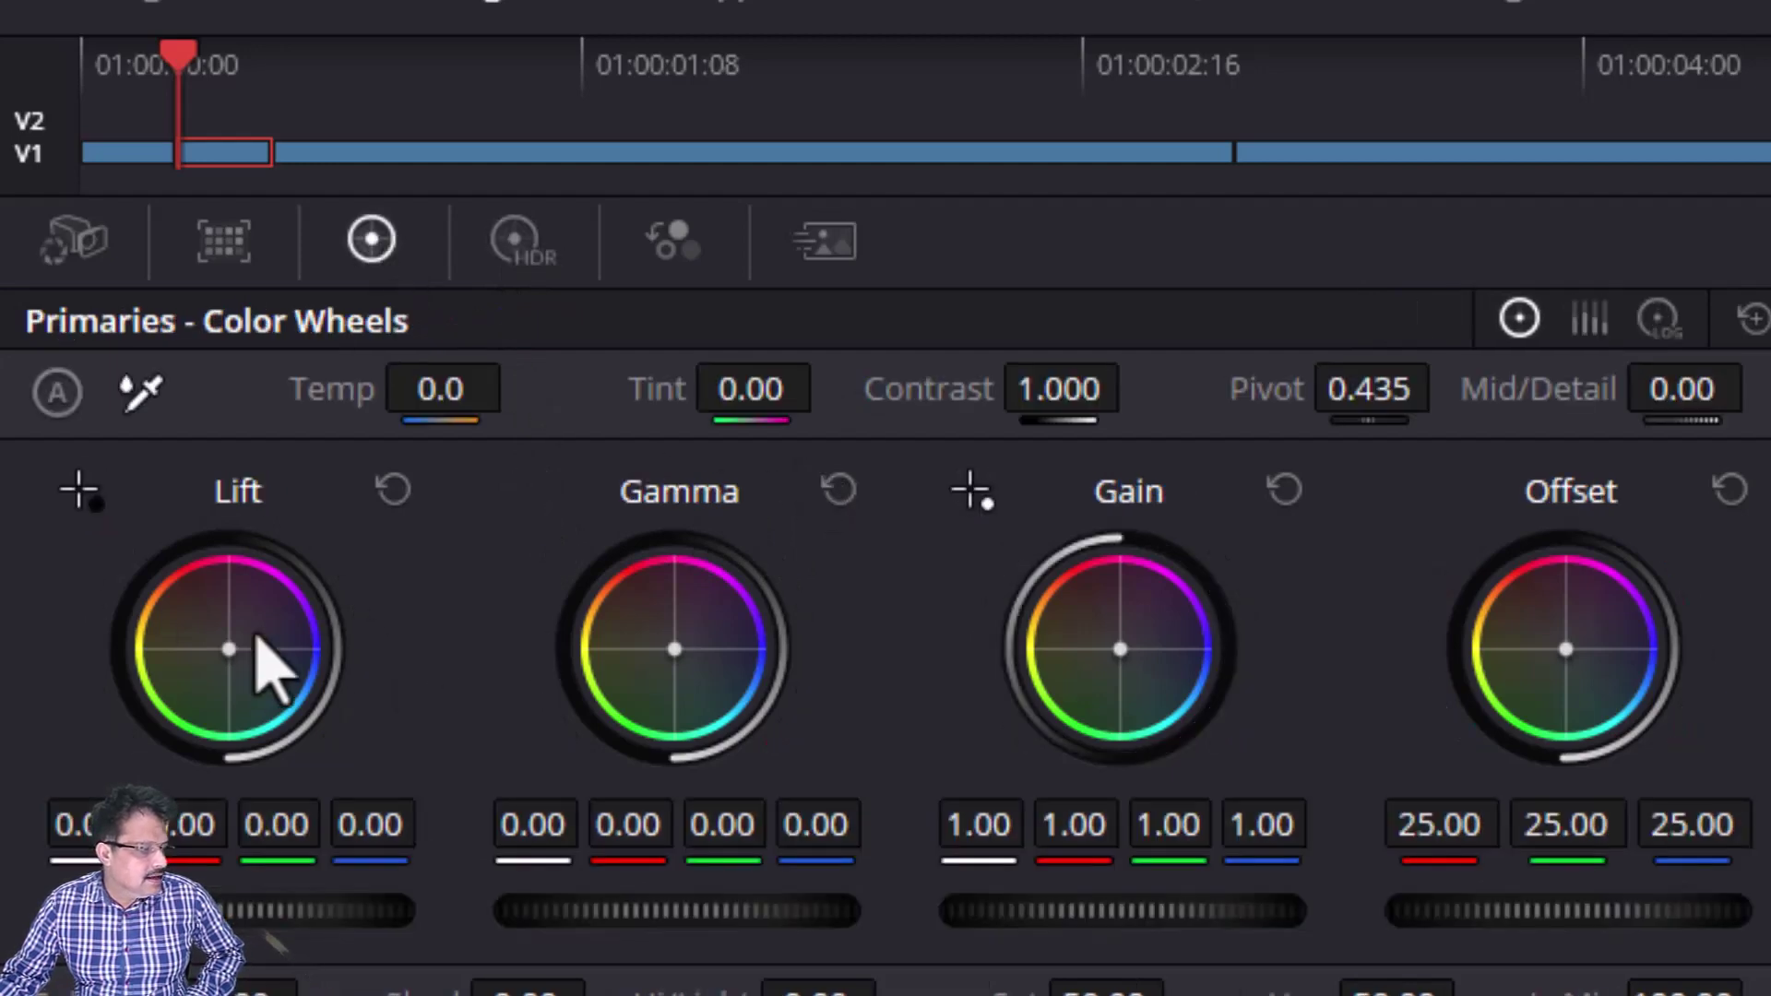
left_click(513, 244)
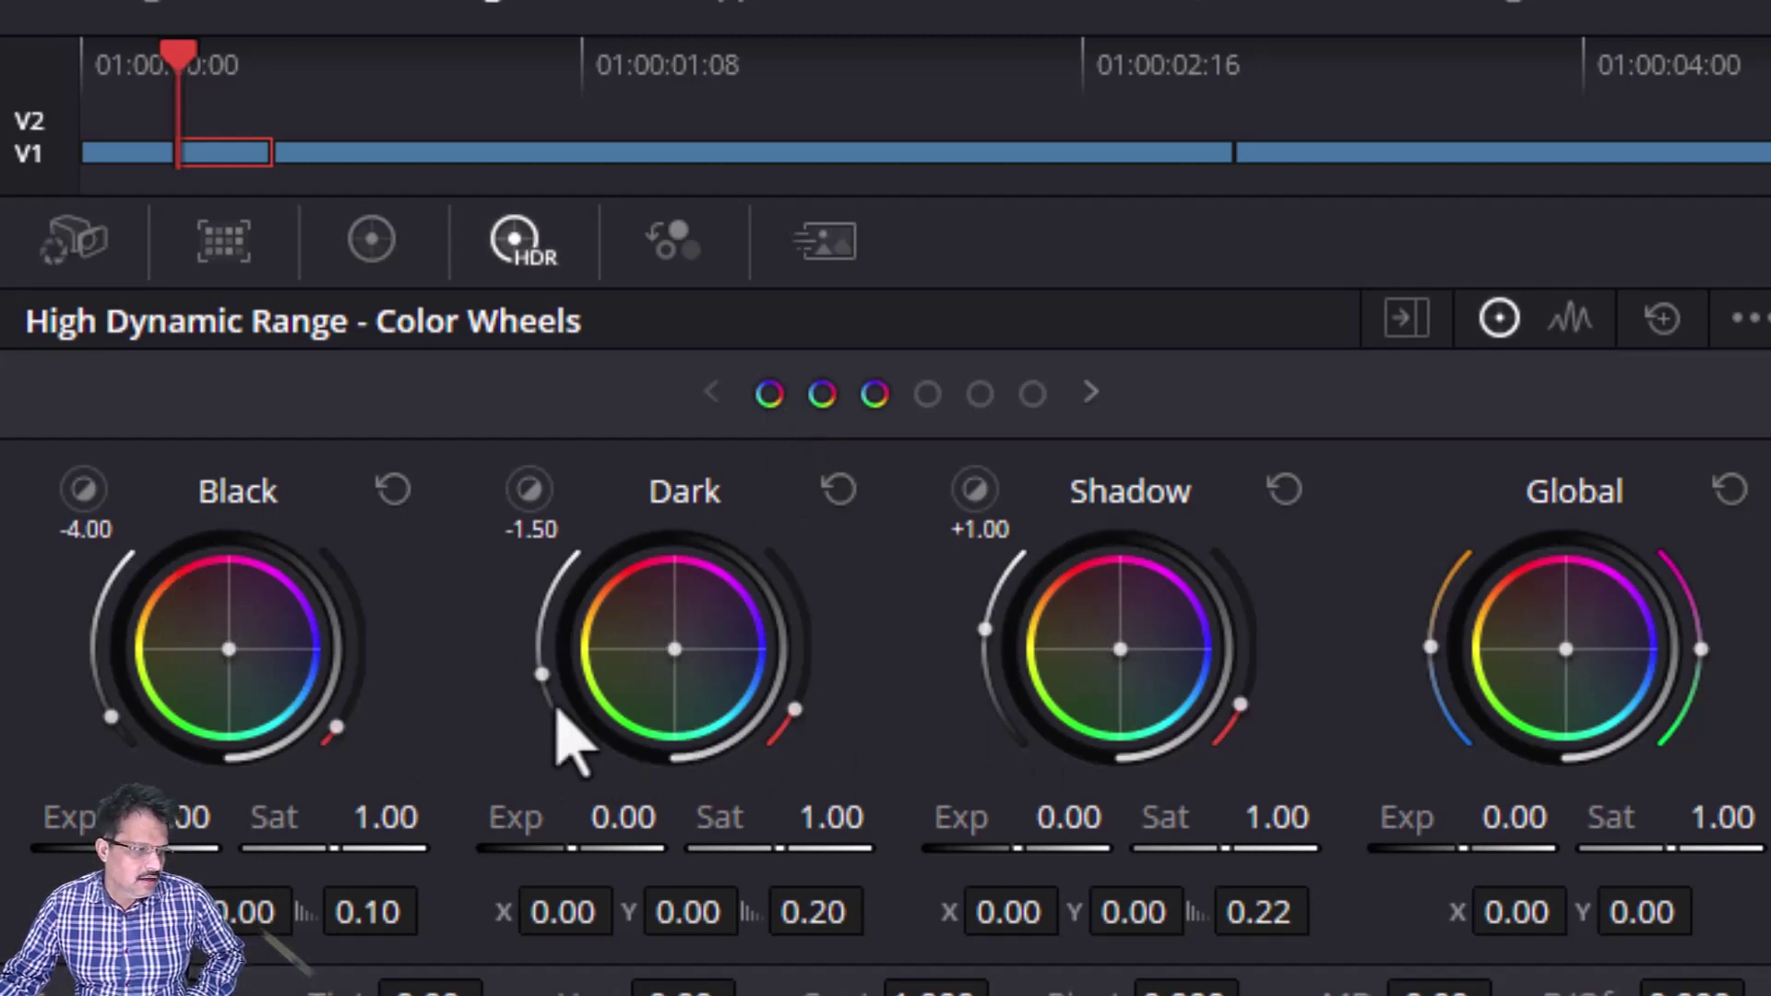
left_click(372, 240)
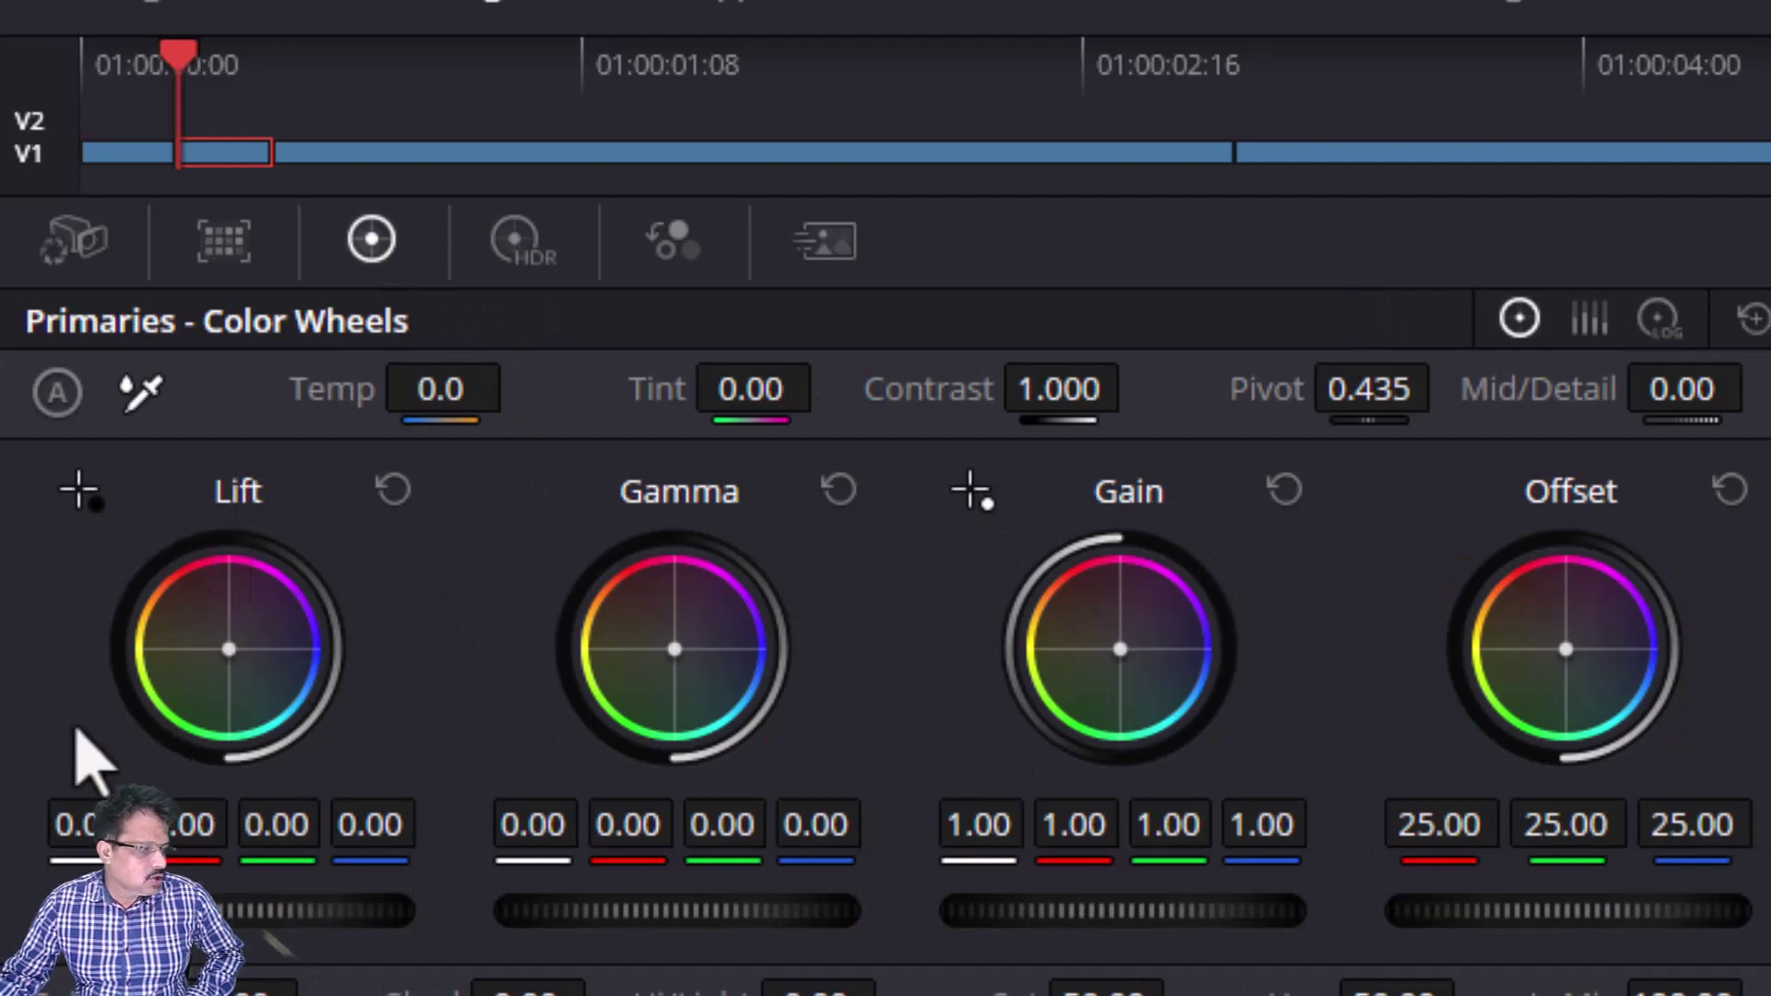
left_click(516, 242)
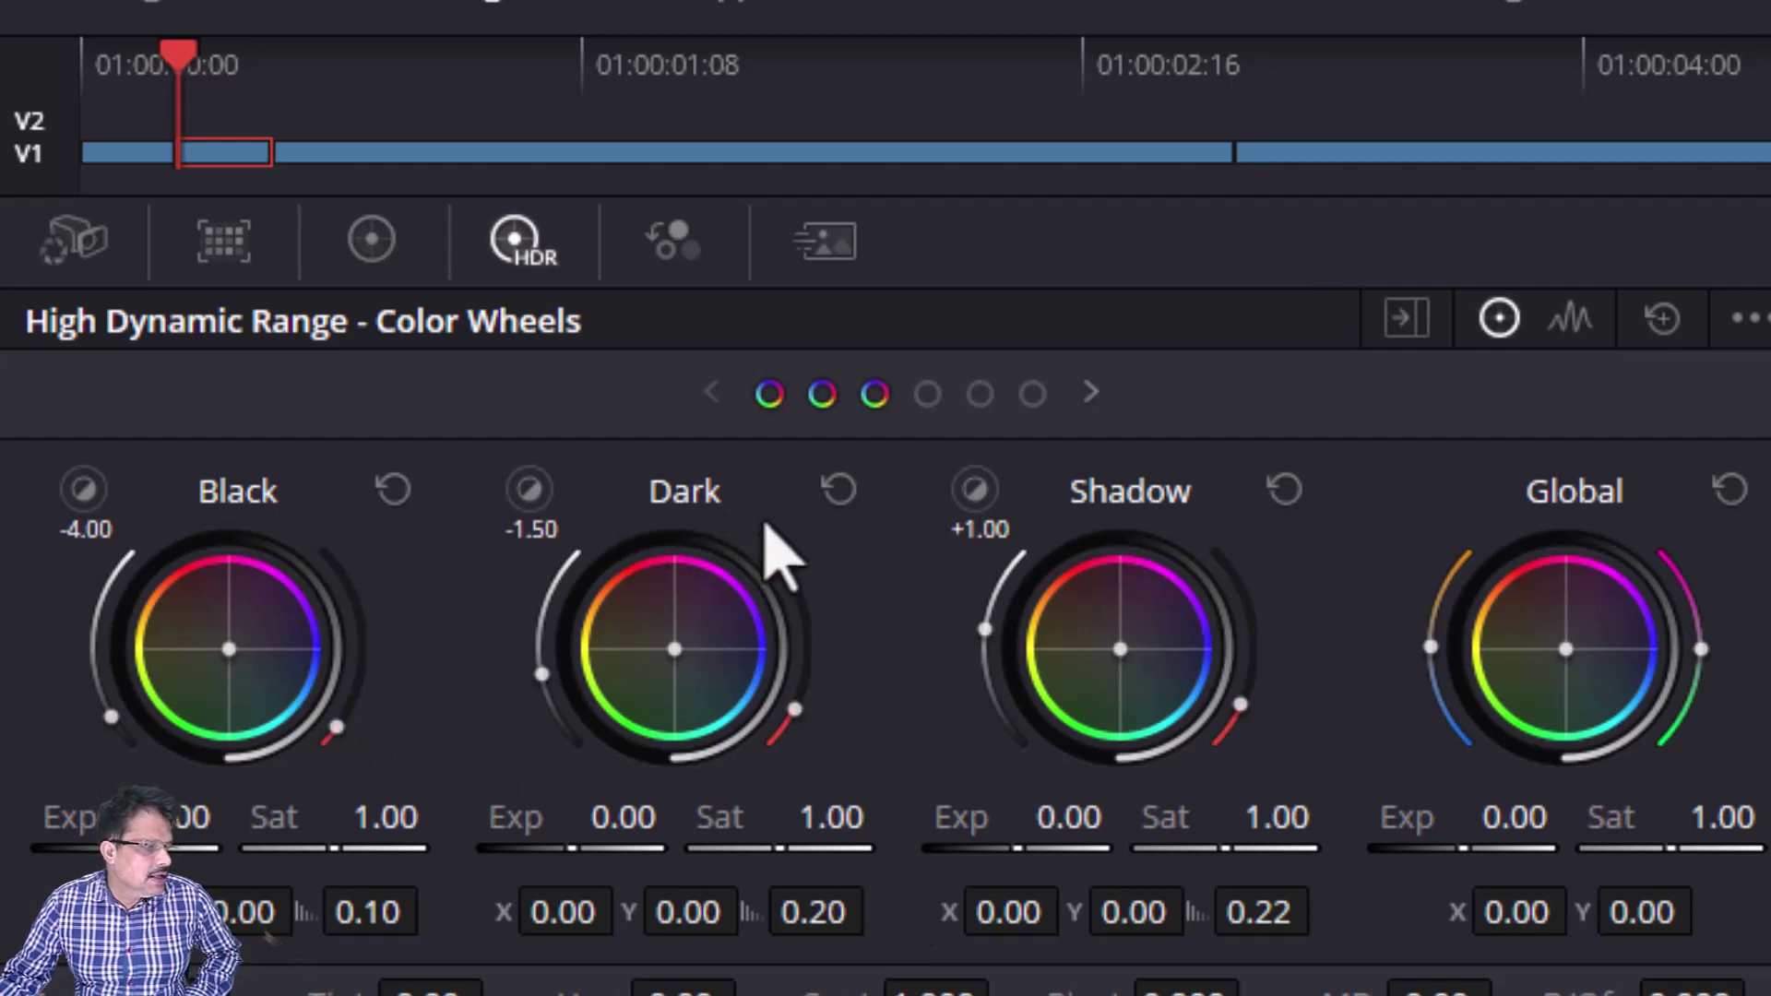
- Page through the Light, Highlight and Specular zone wheels, then return to Primaries
left_click(925, 399)
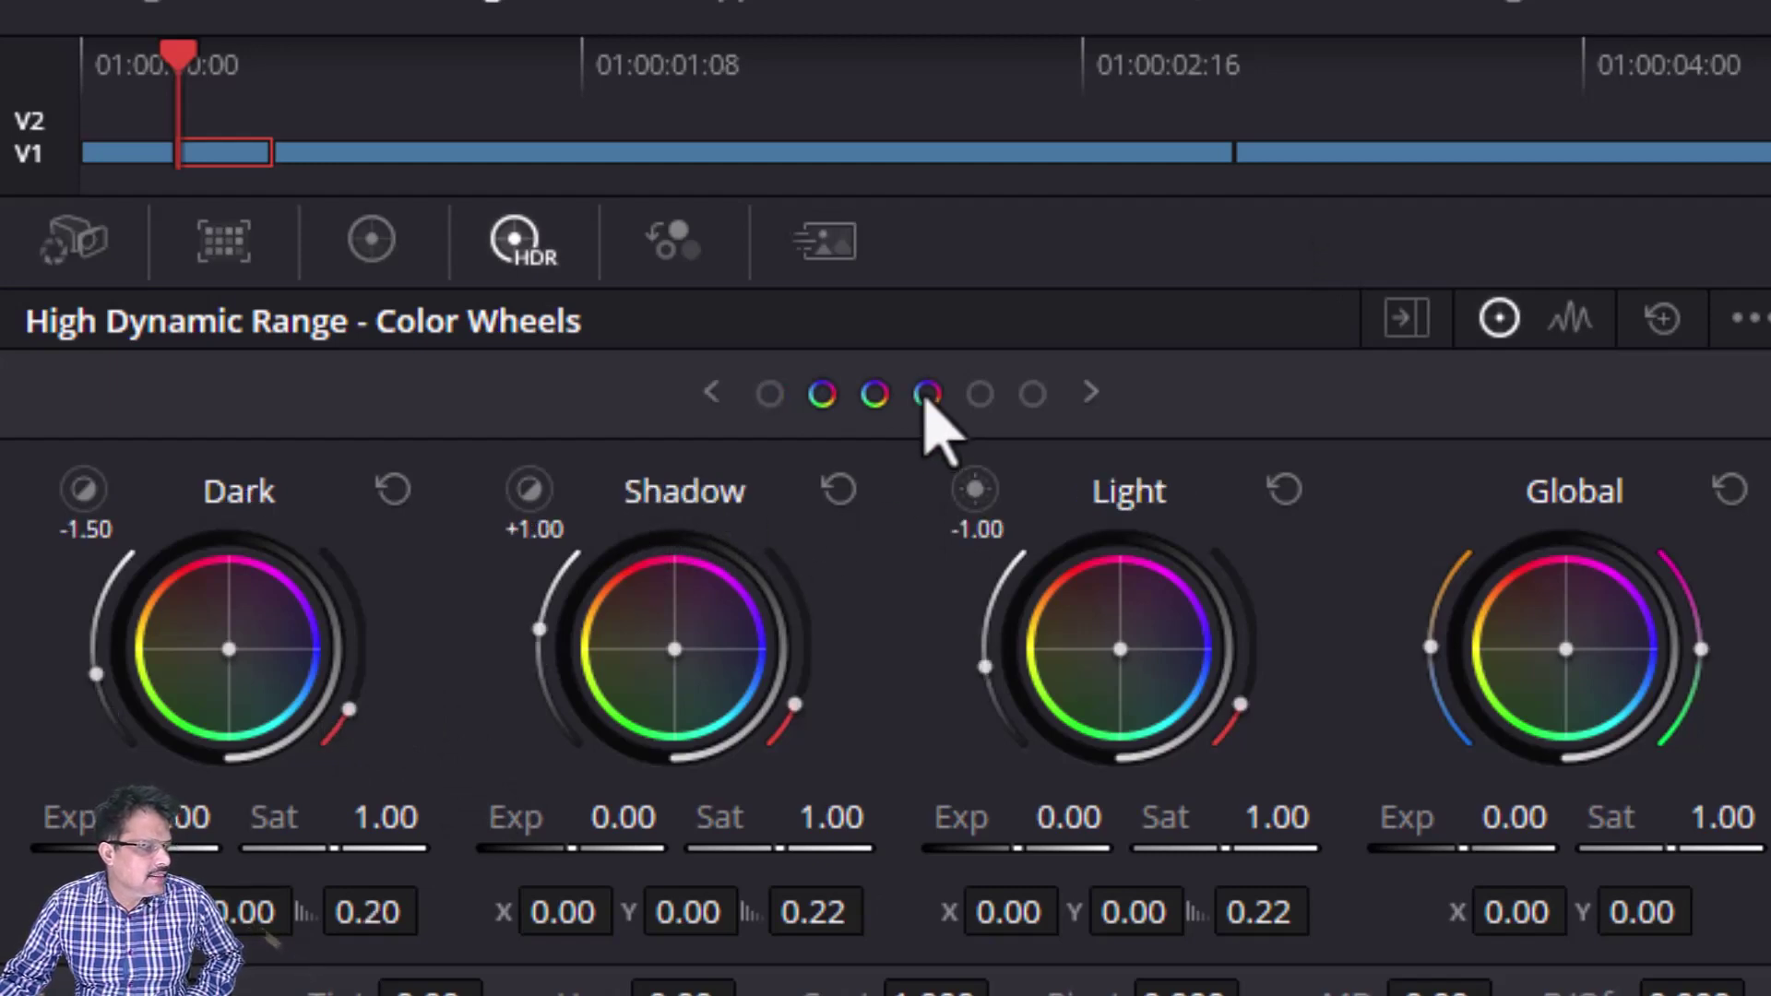
left_click(769, 396)
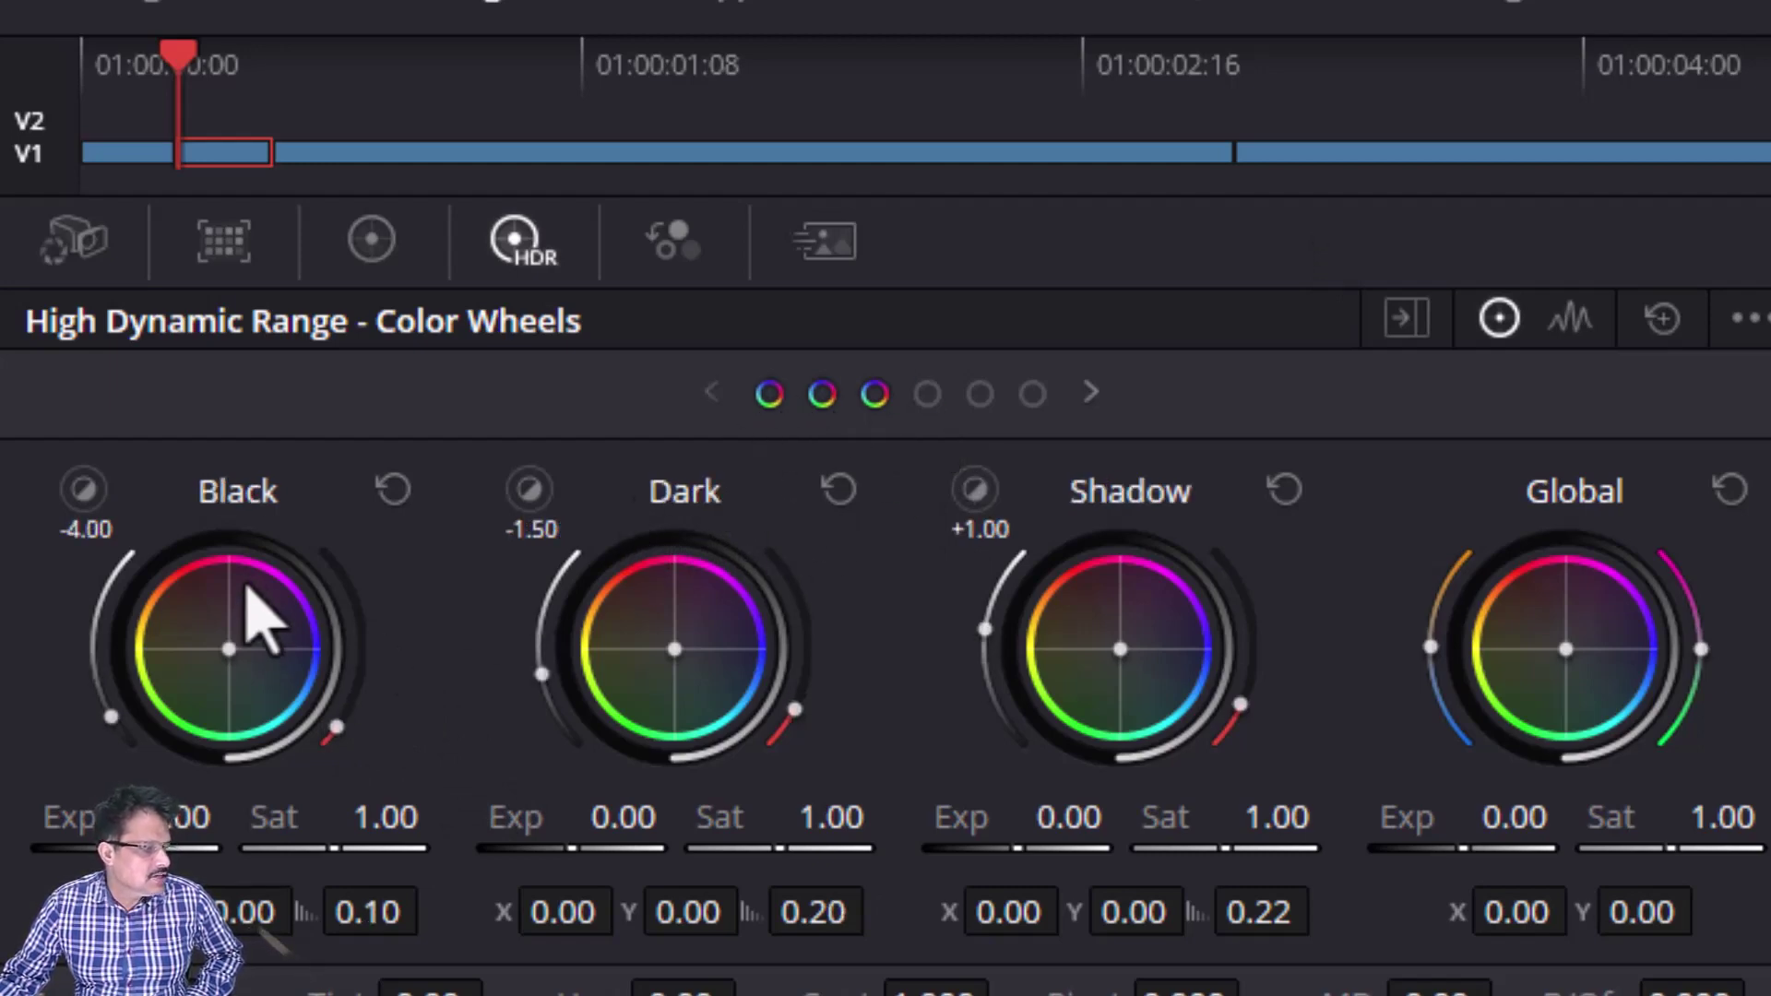
left_click(927, 395)
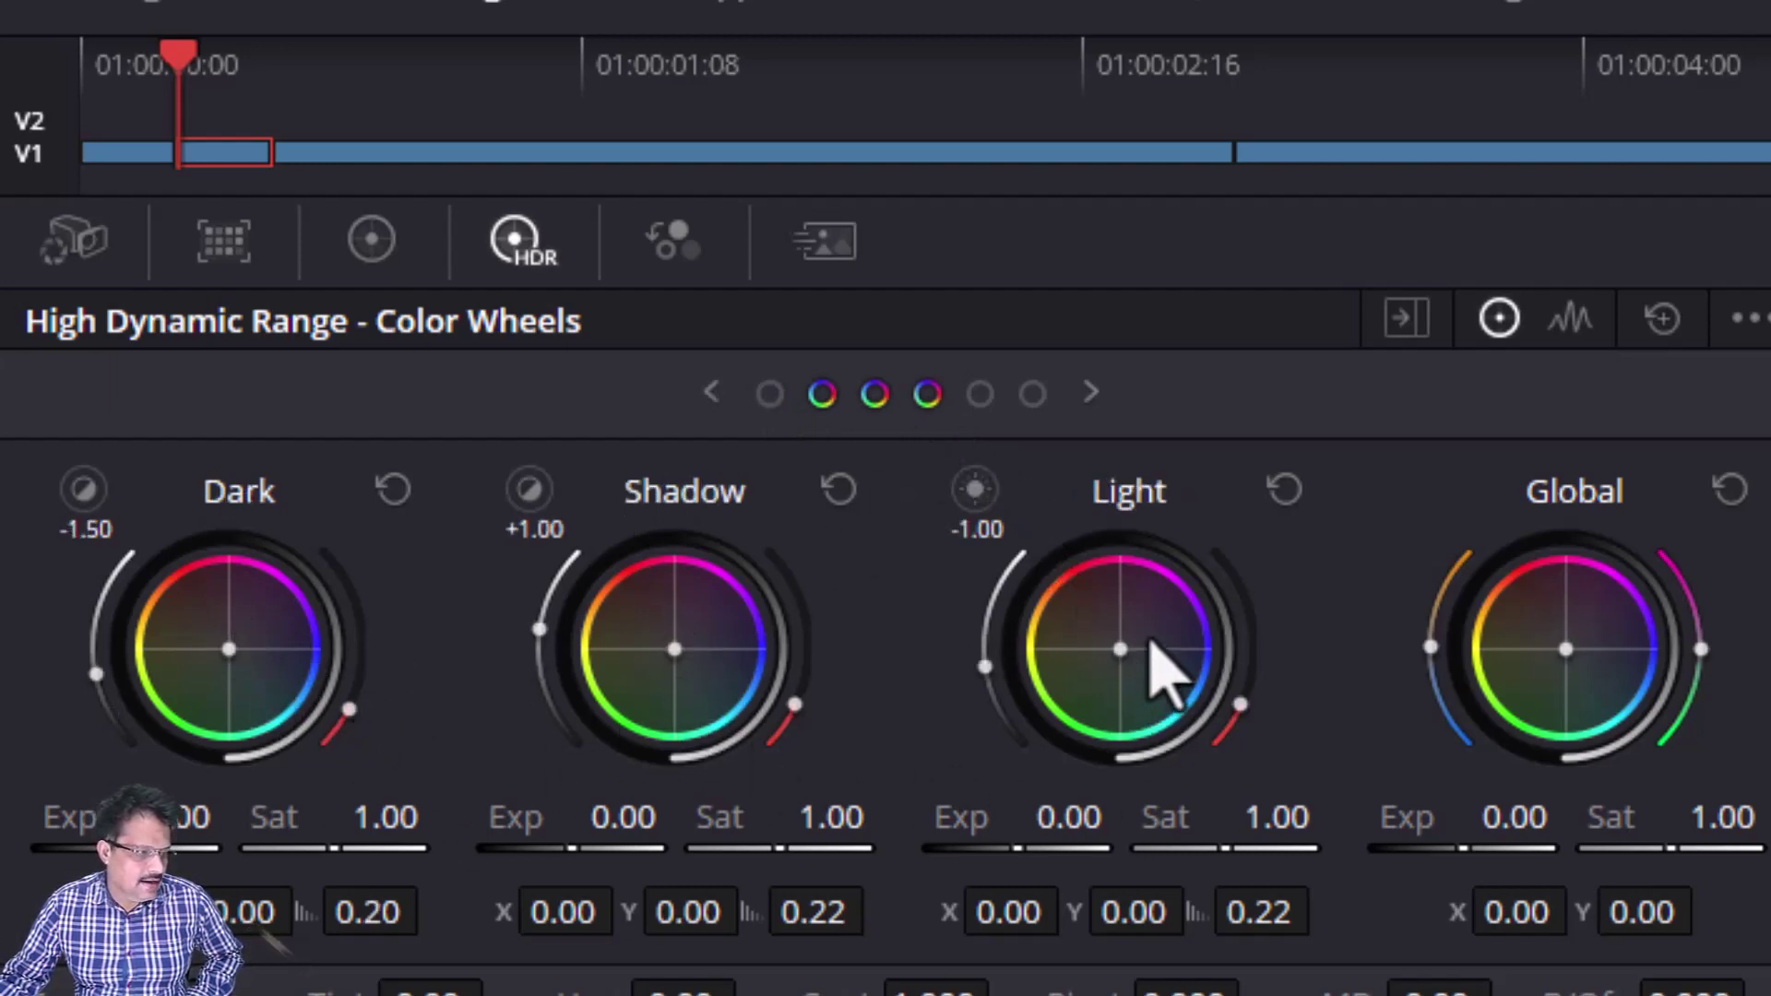
left_click(980, 395)
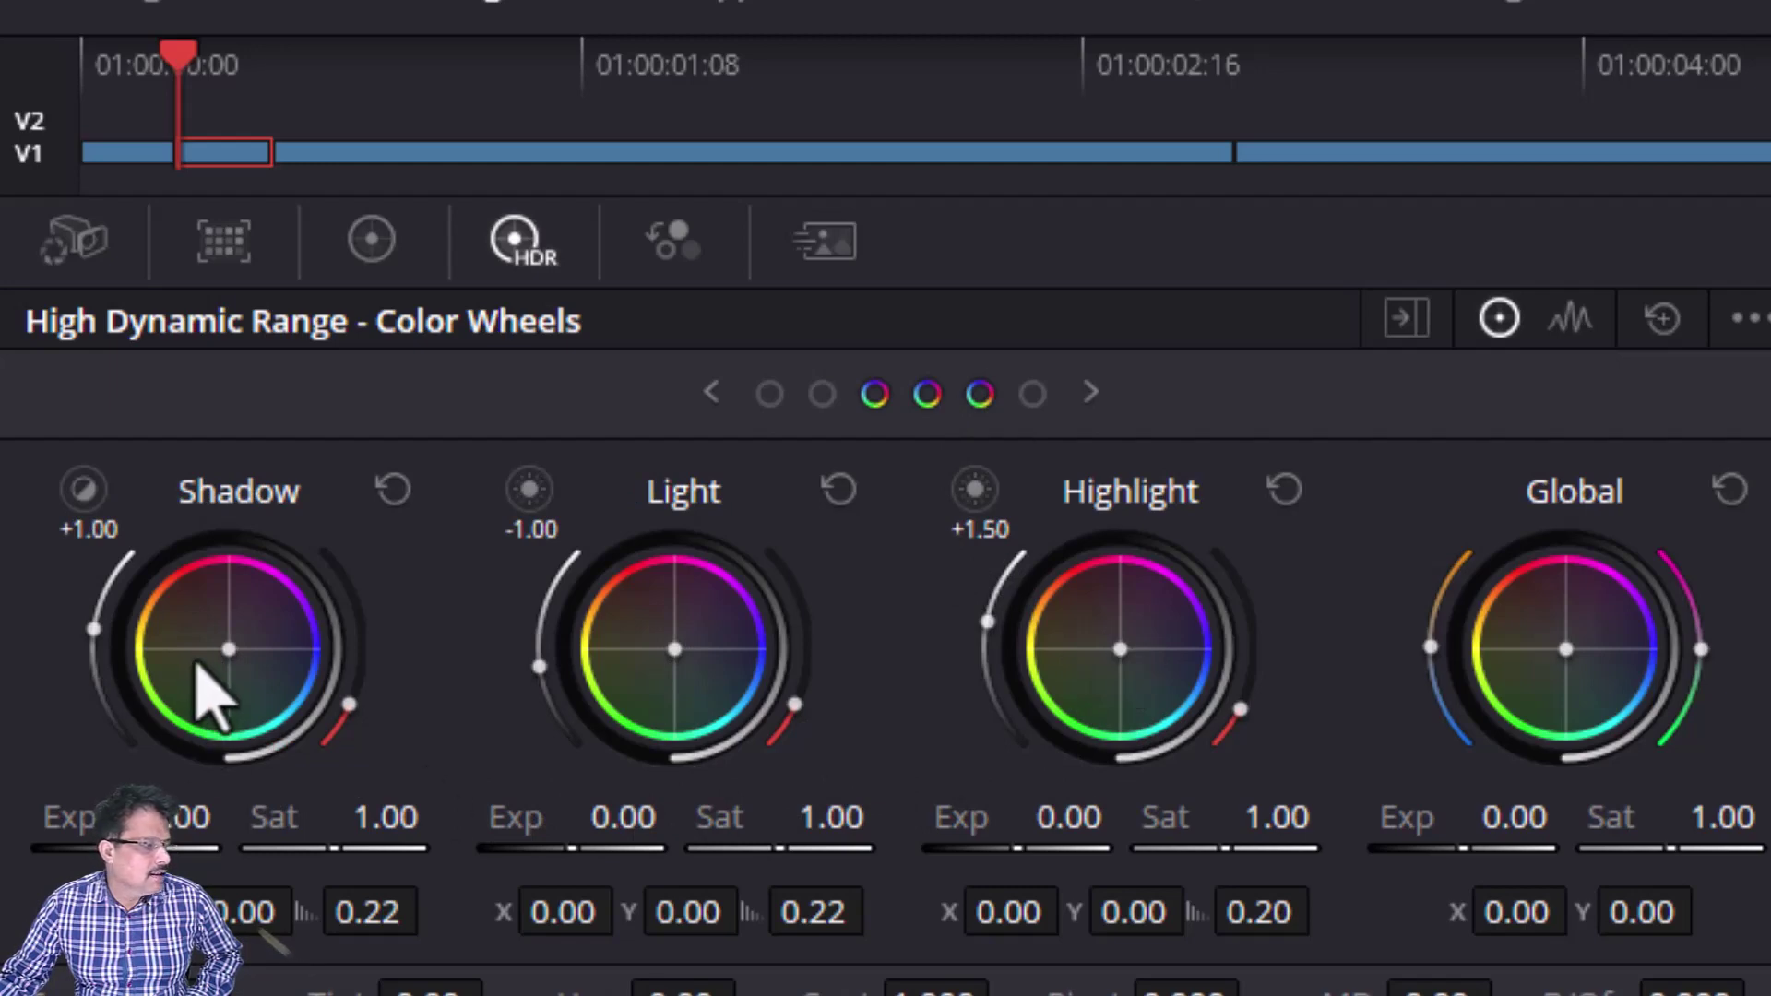
left_click(1032, 394)
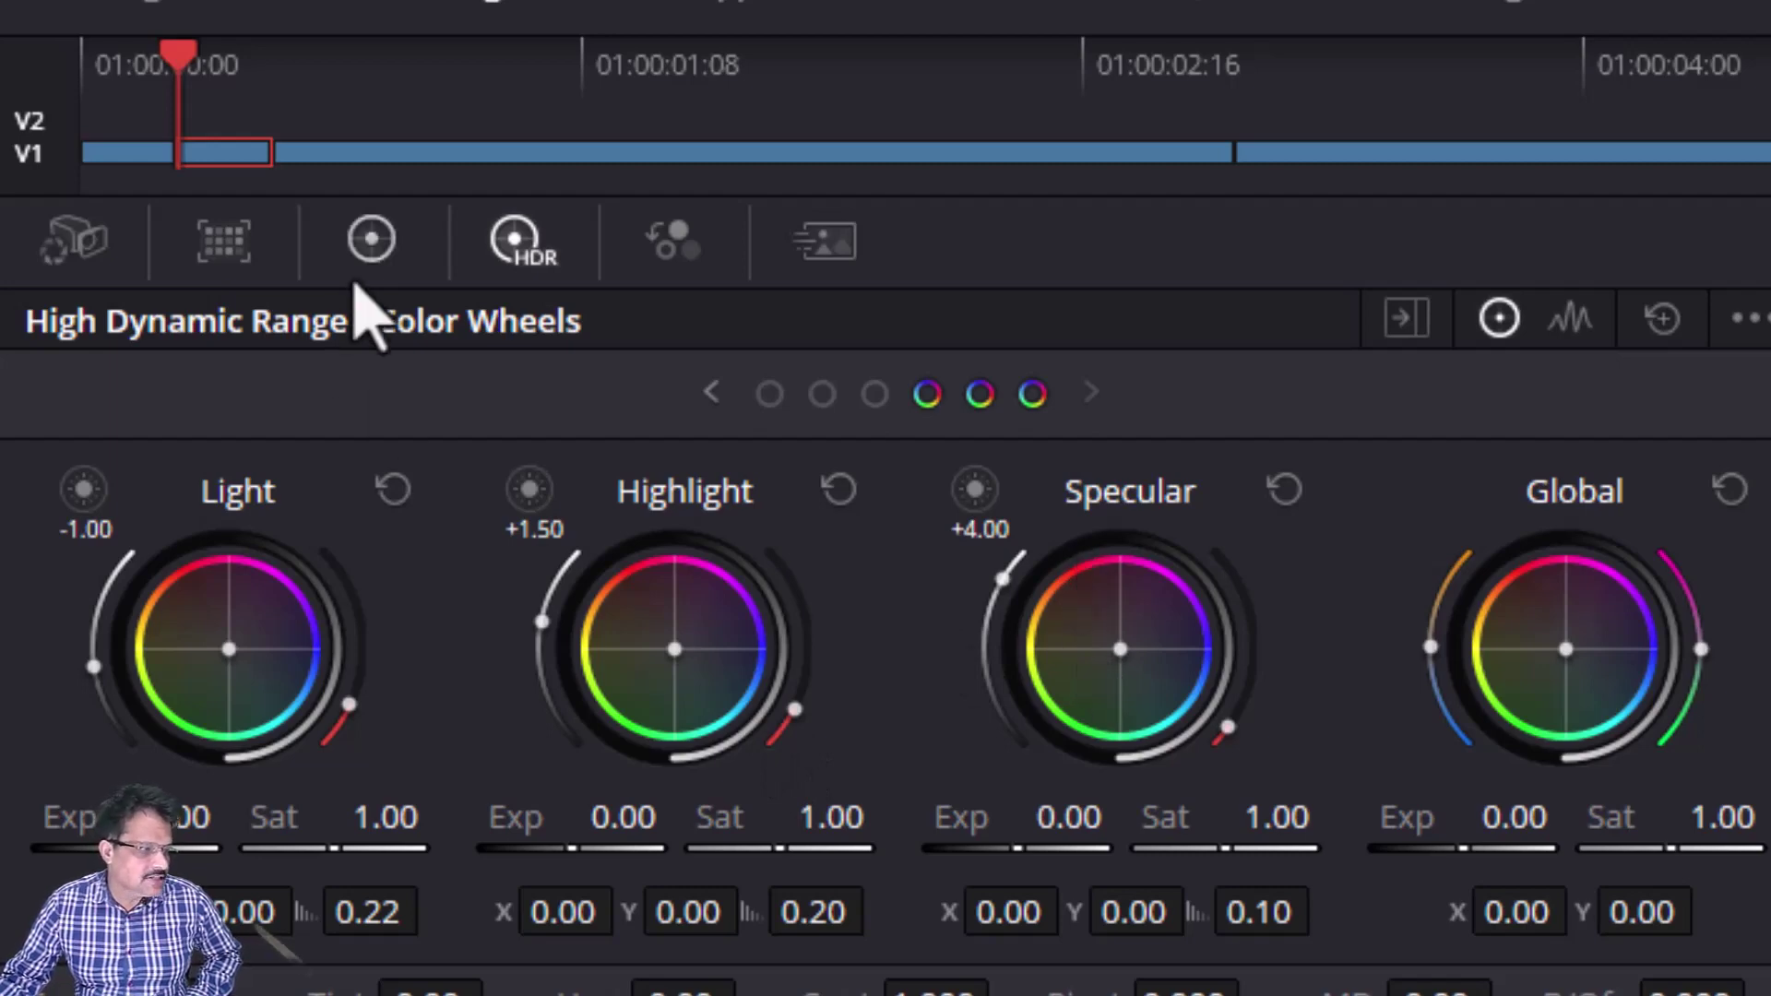
left_click(372, 242)
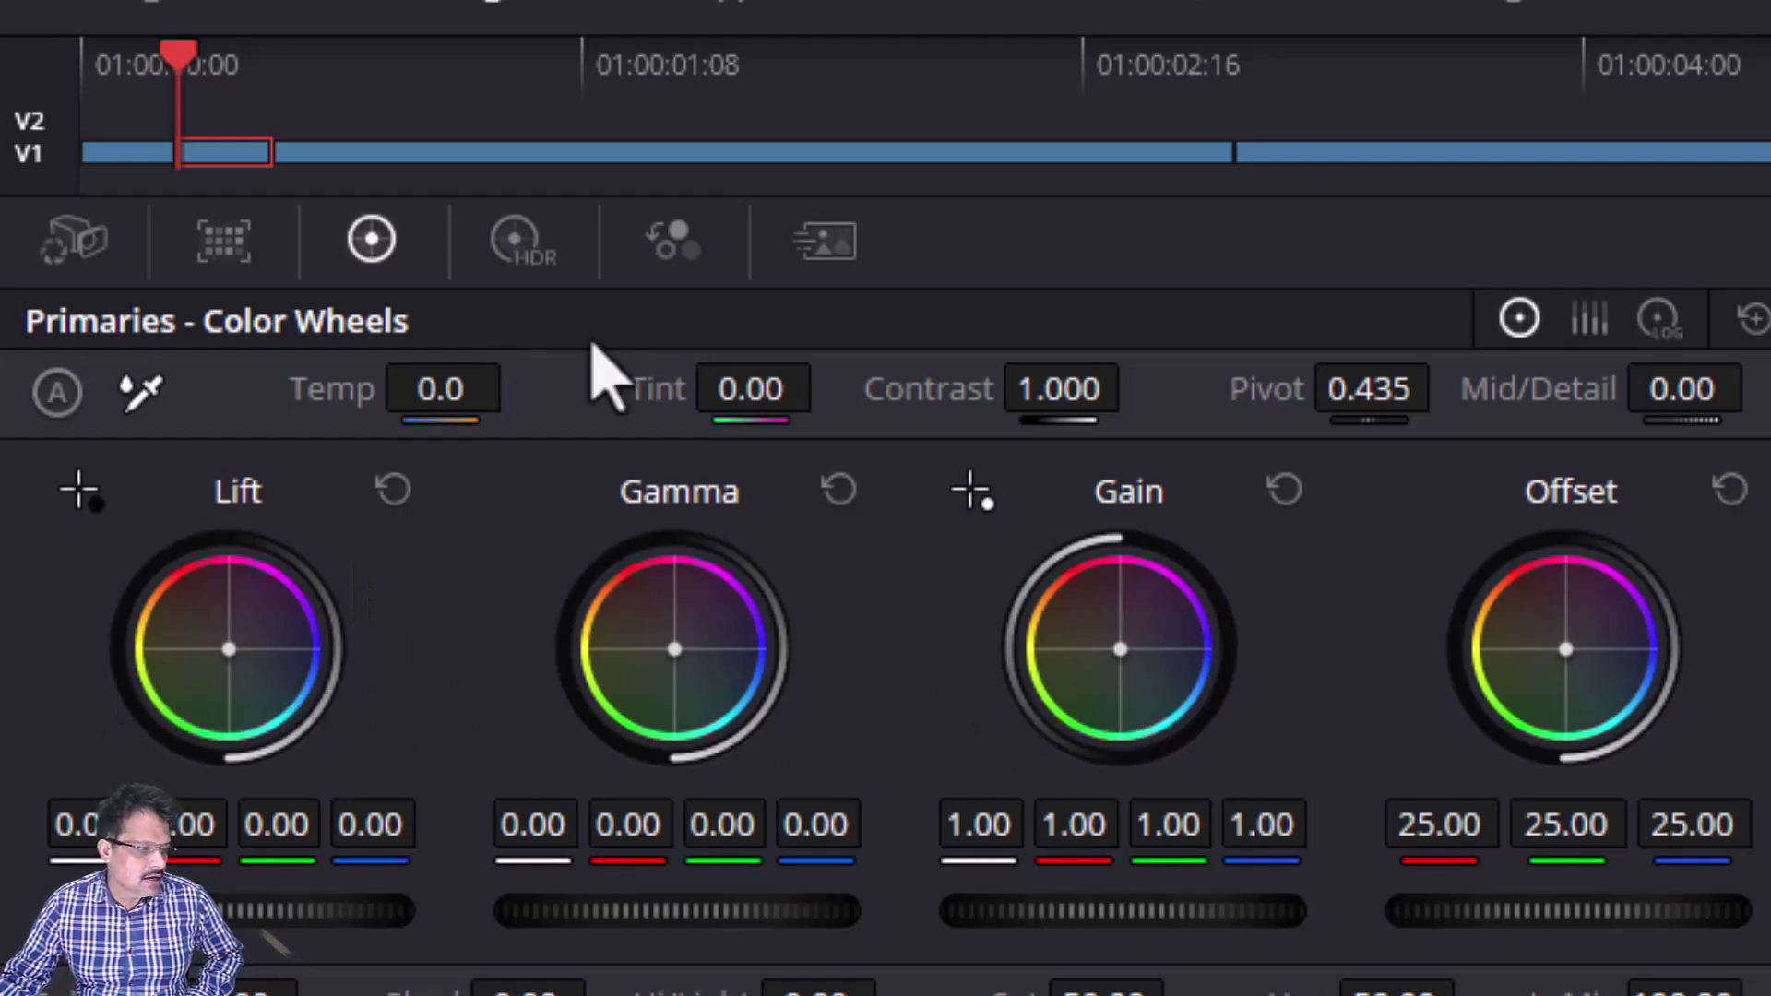
- Reopen the HDR wheels and page through the Black, Light, Highlight and Specular zones
left_click(519, 250)
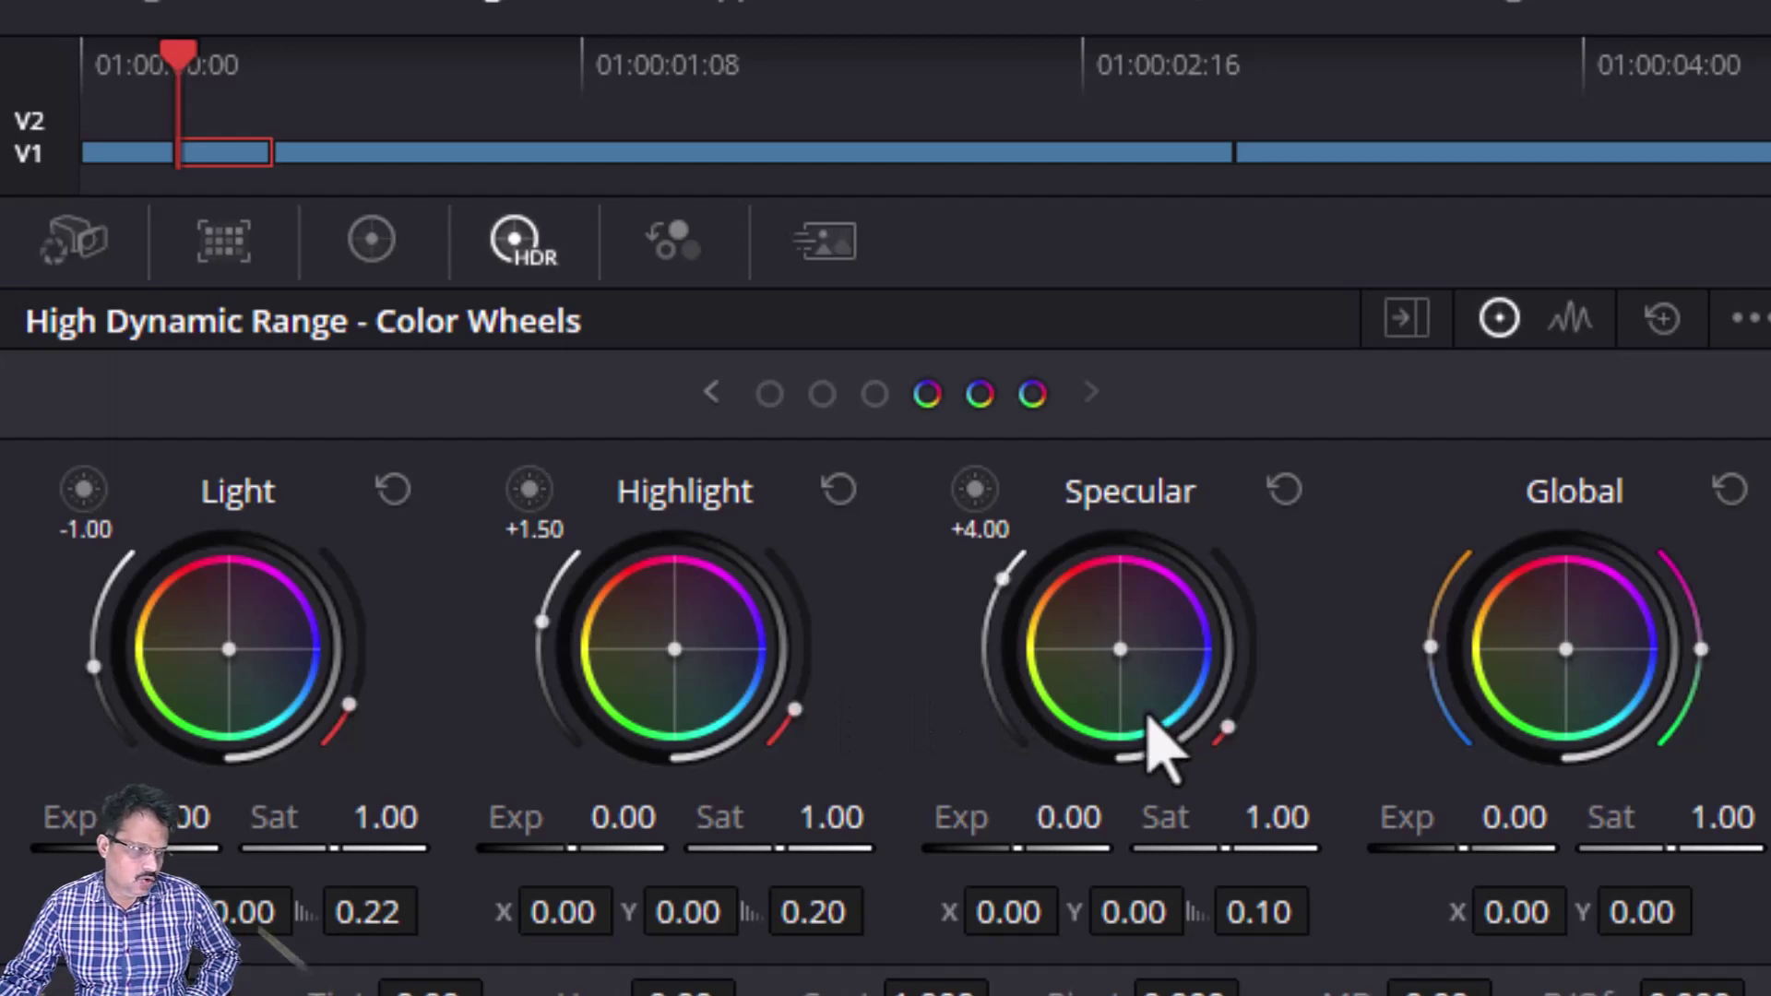
left_click(771, 395)
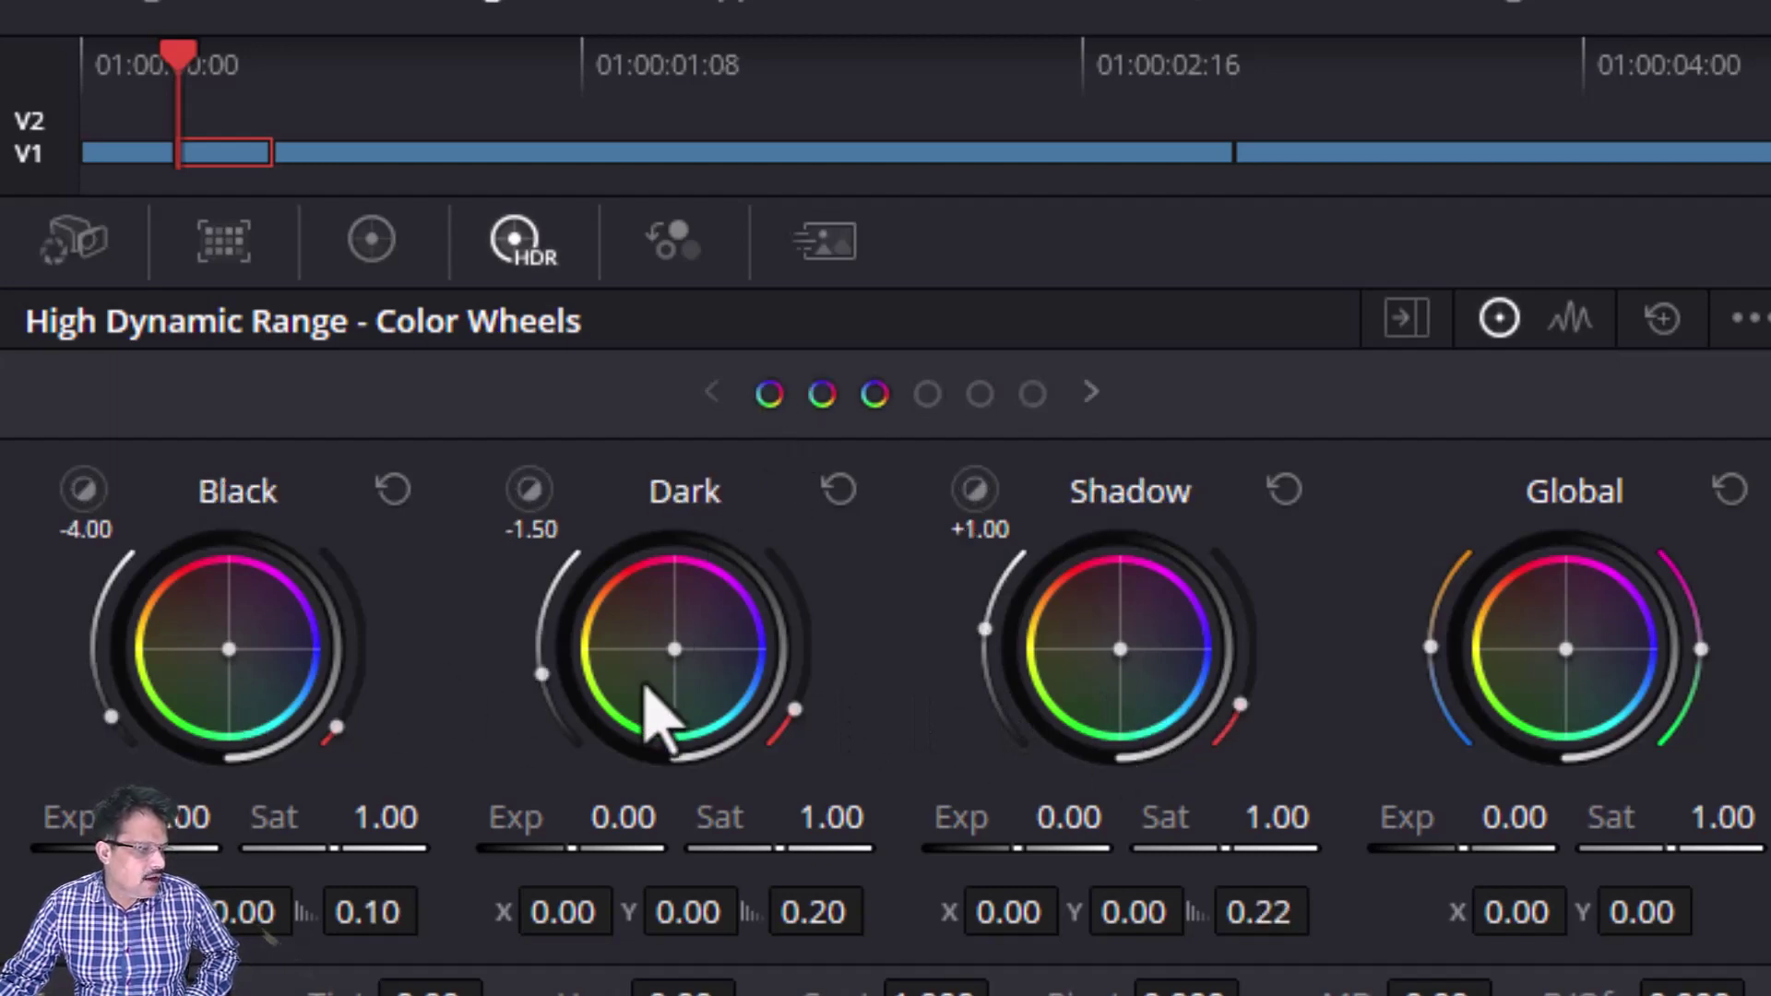
left_click(927, 398)
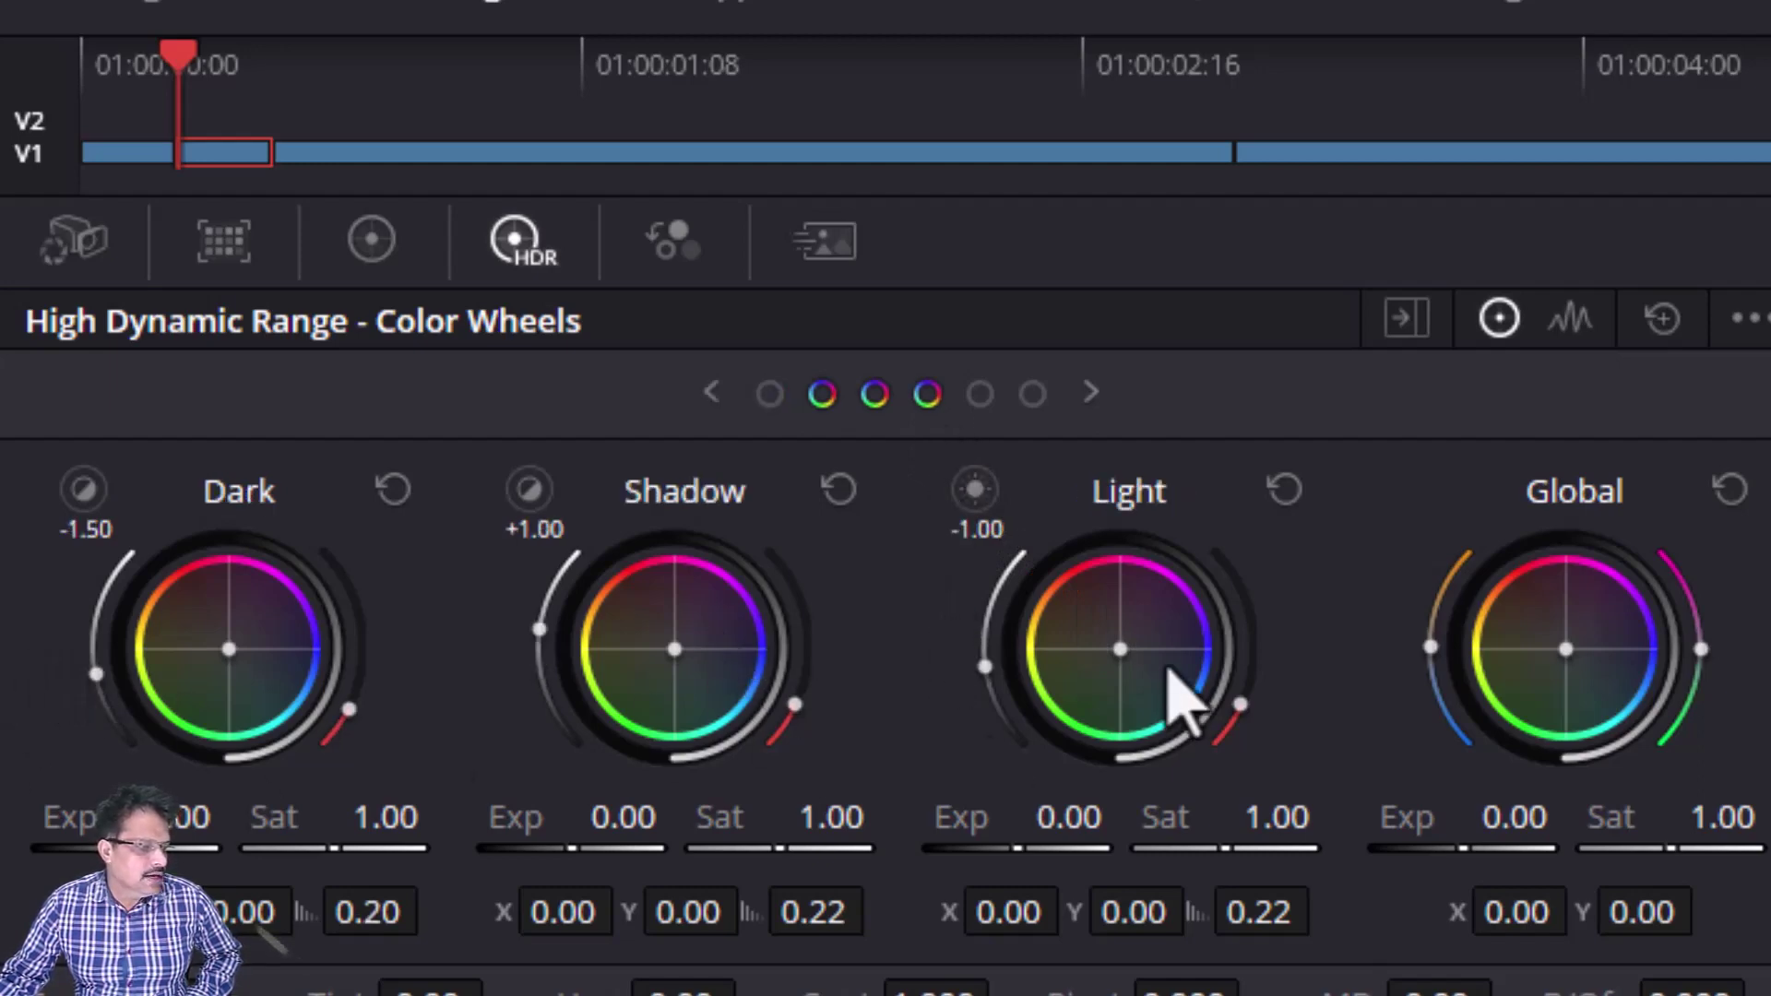
left_click(981, 395)
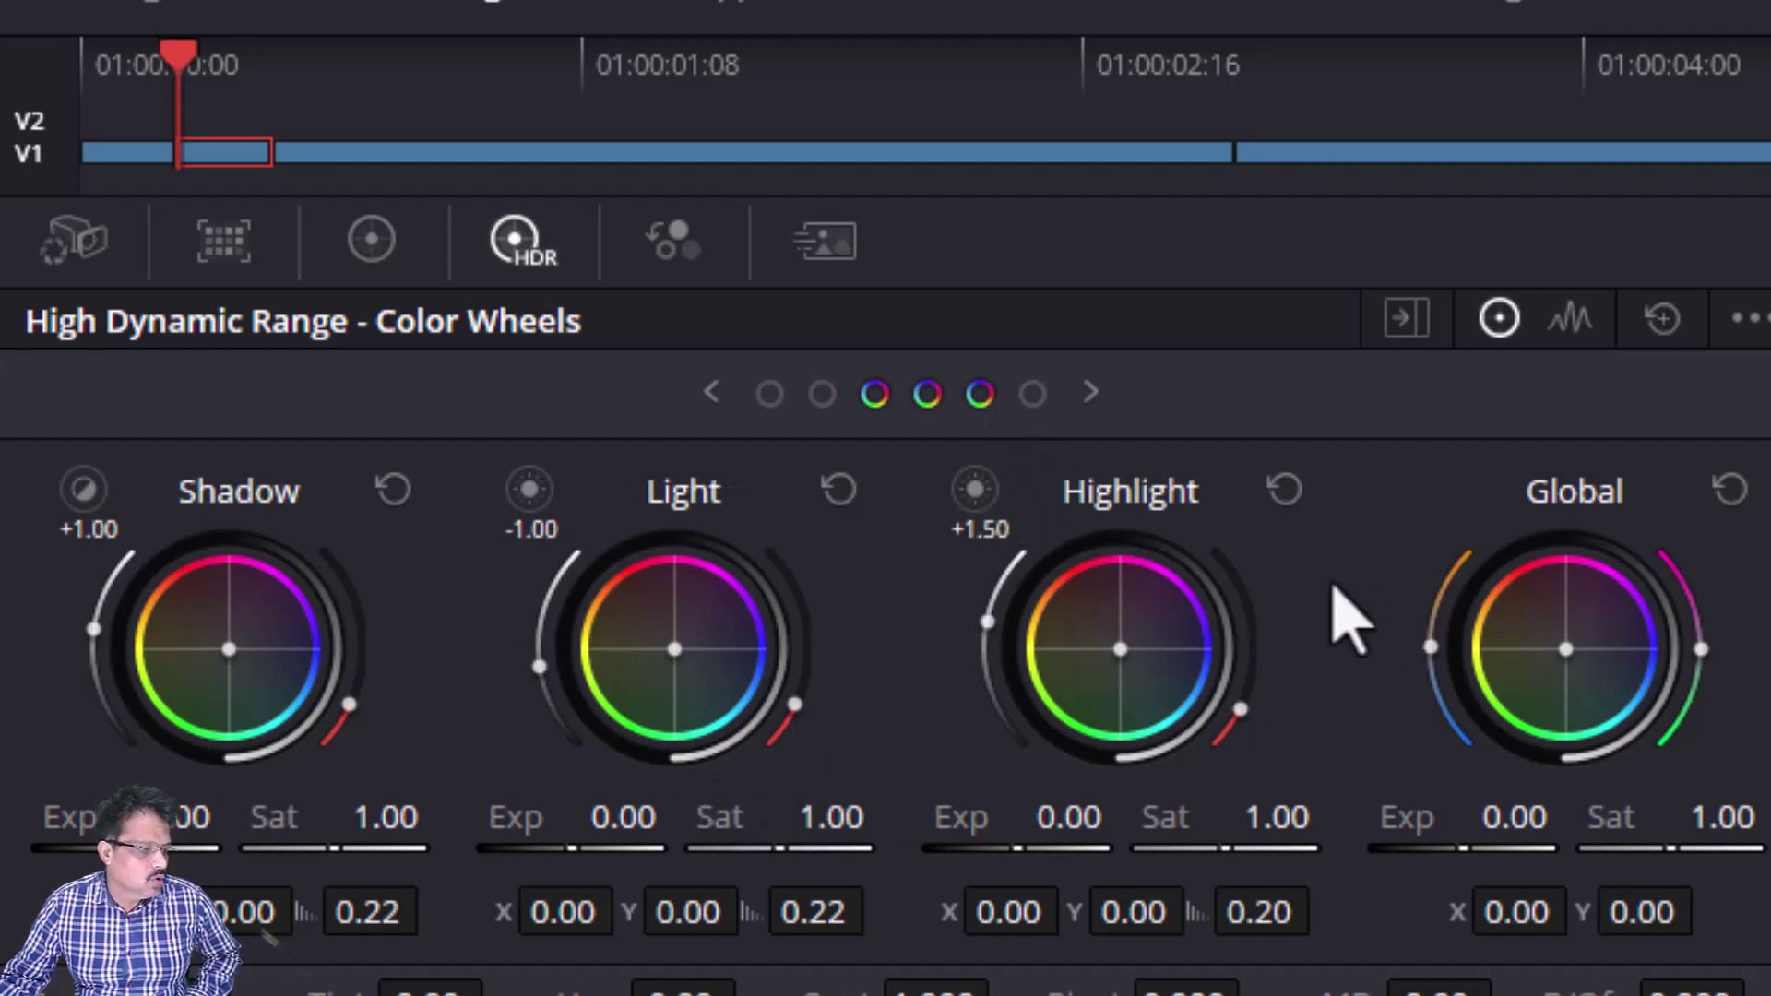
left_click(1036, 396)
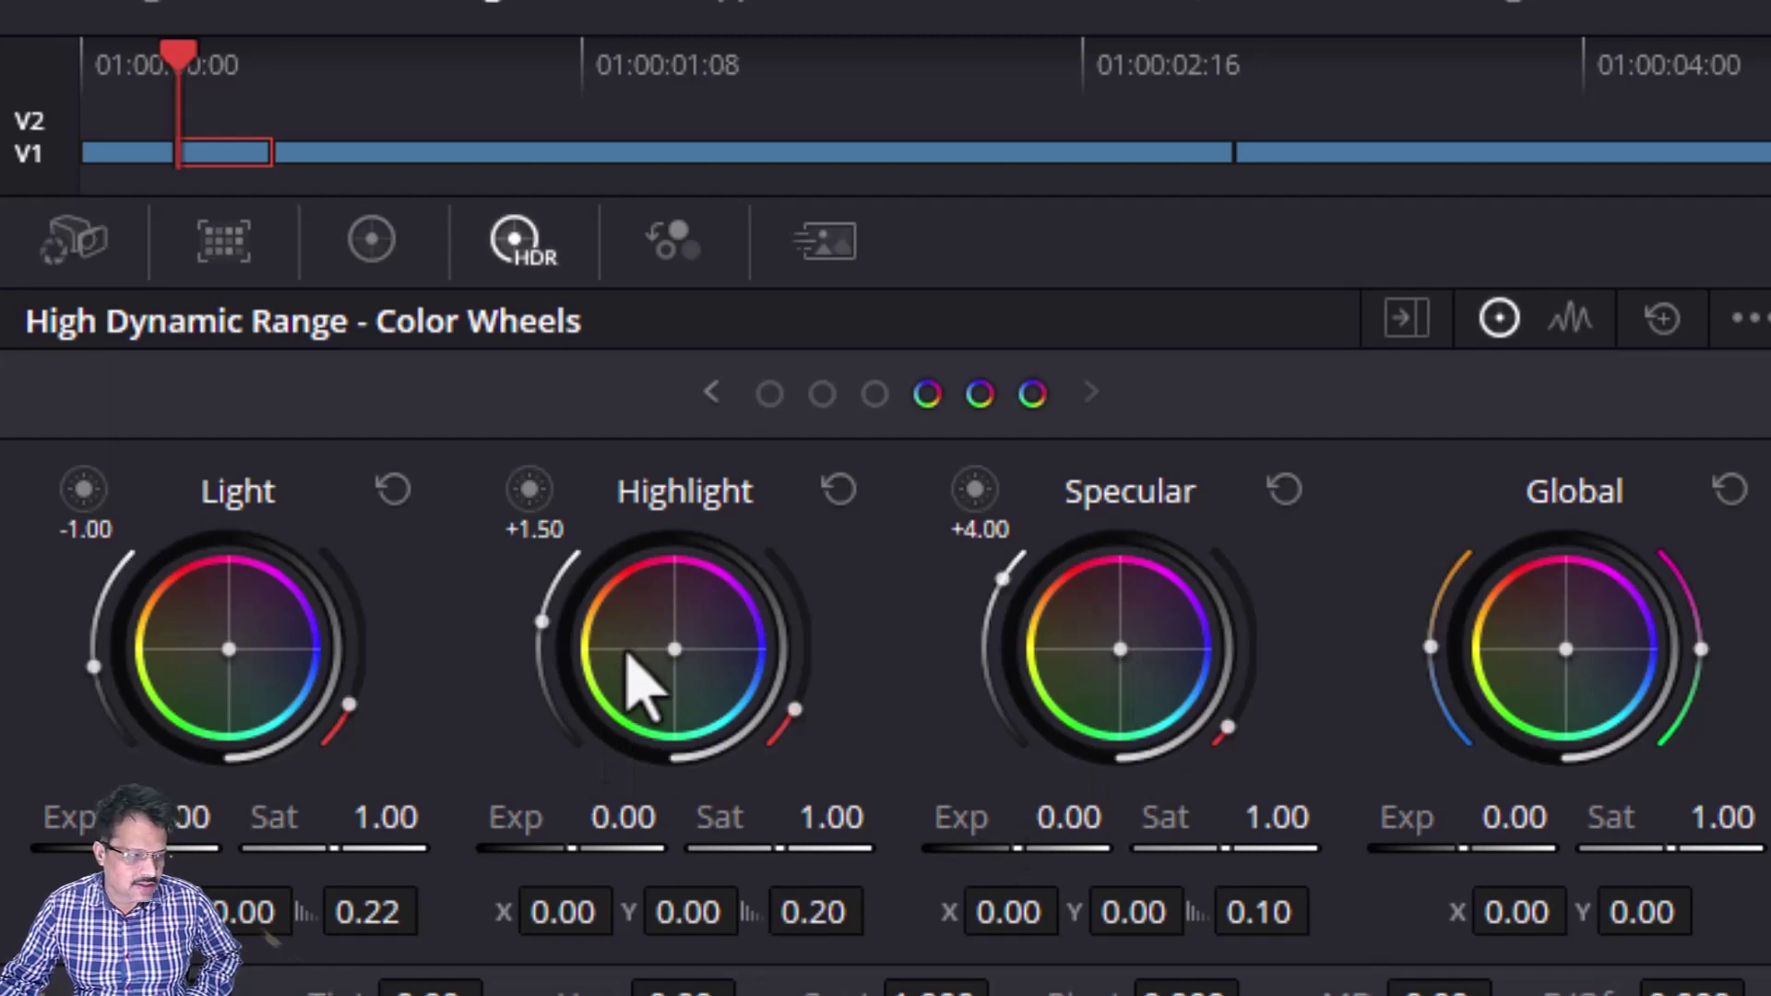
- Compare the Primaries wheels against the HDR zone wheels twice
left_click(374, 245)
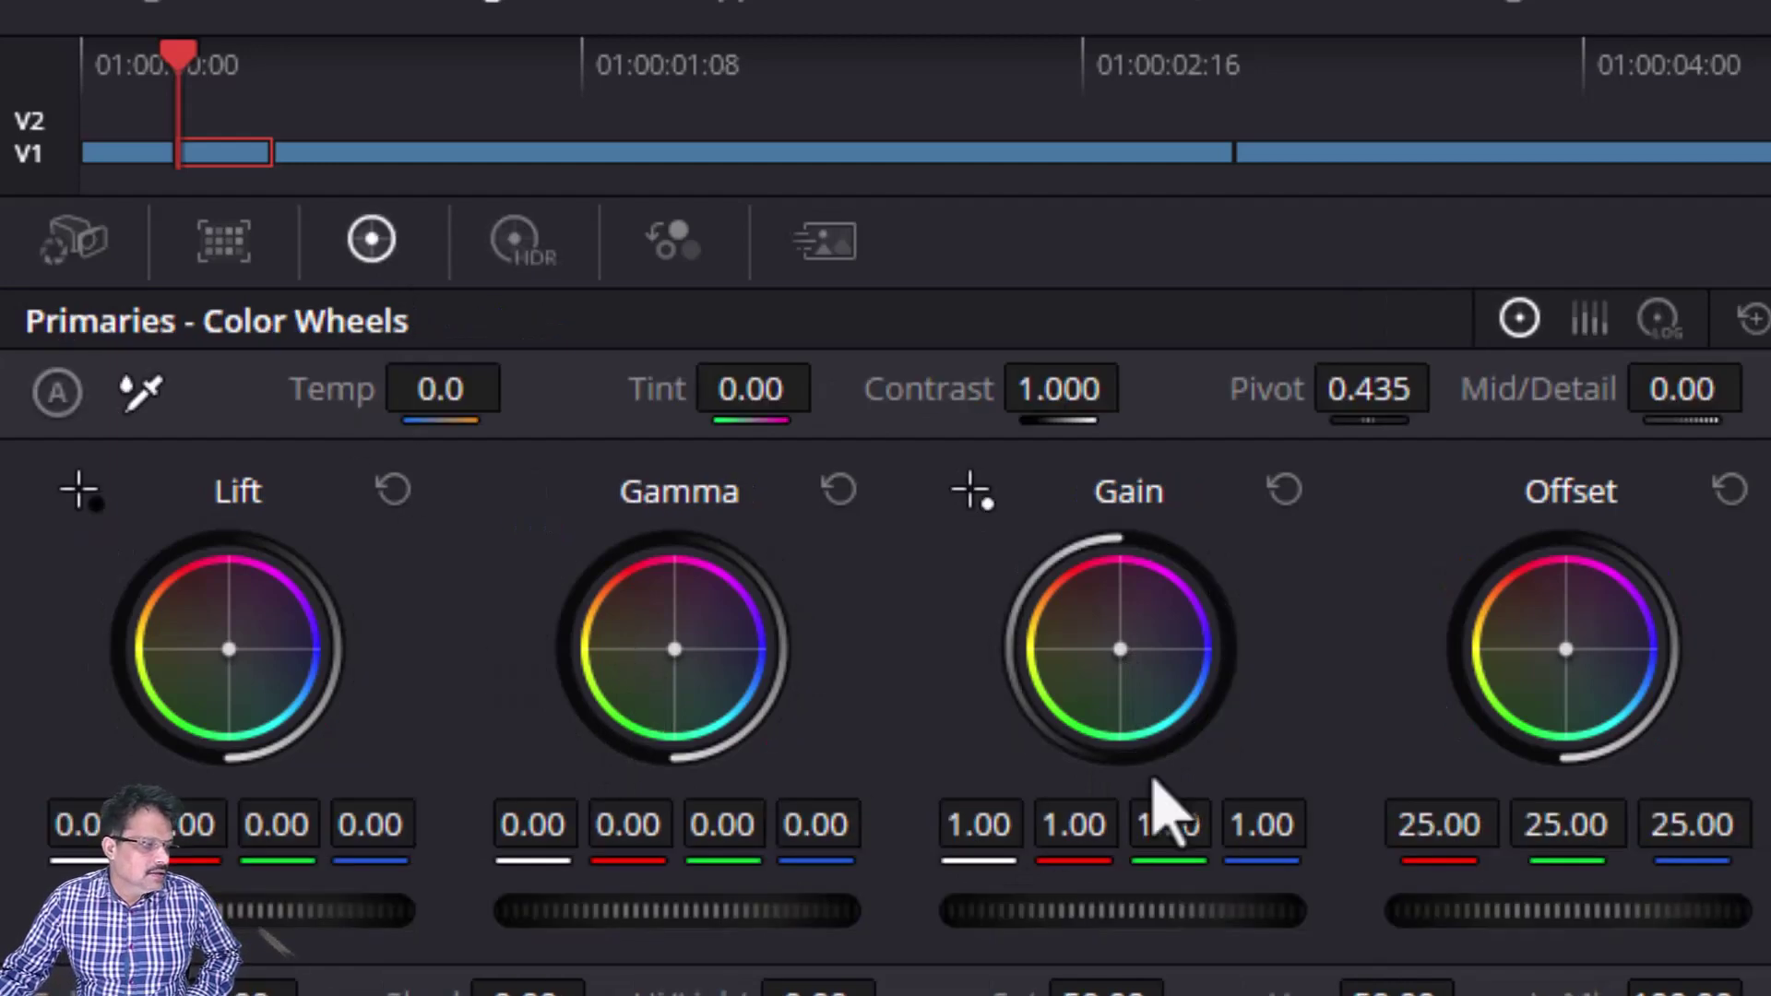
left_click(524, 246)
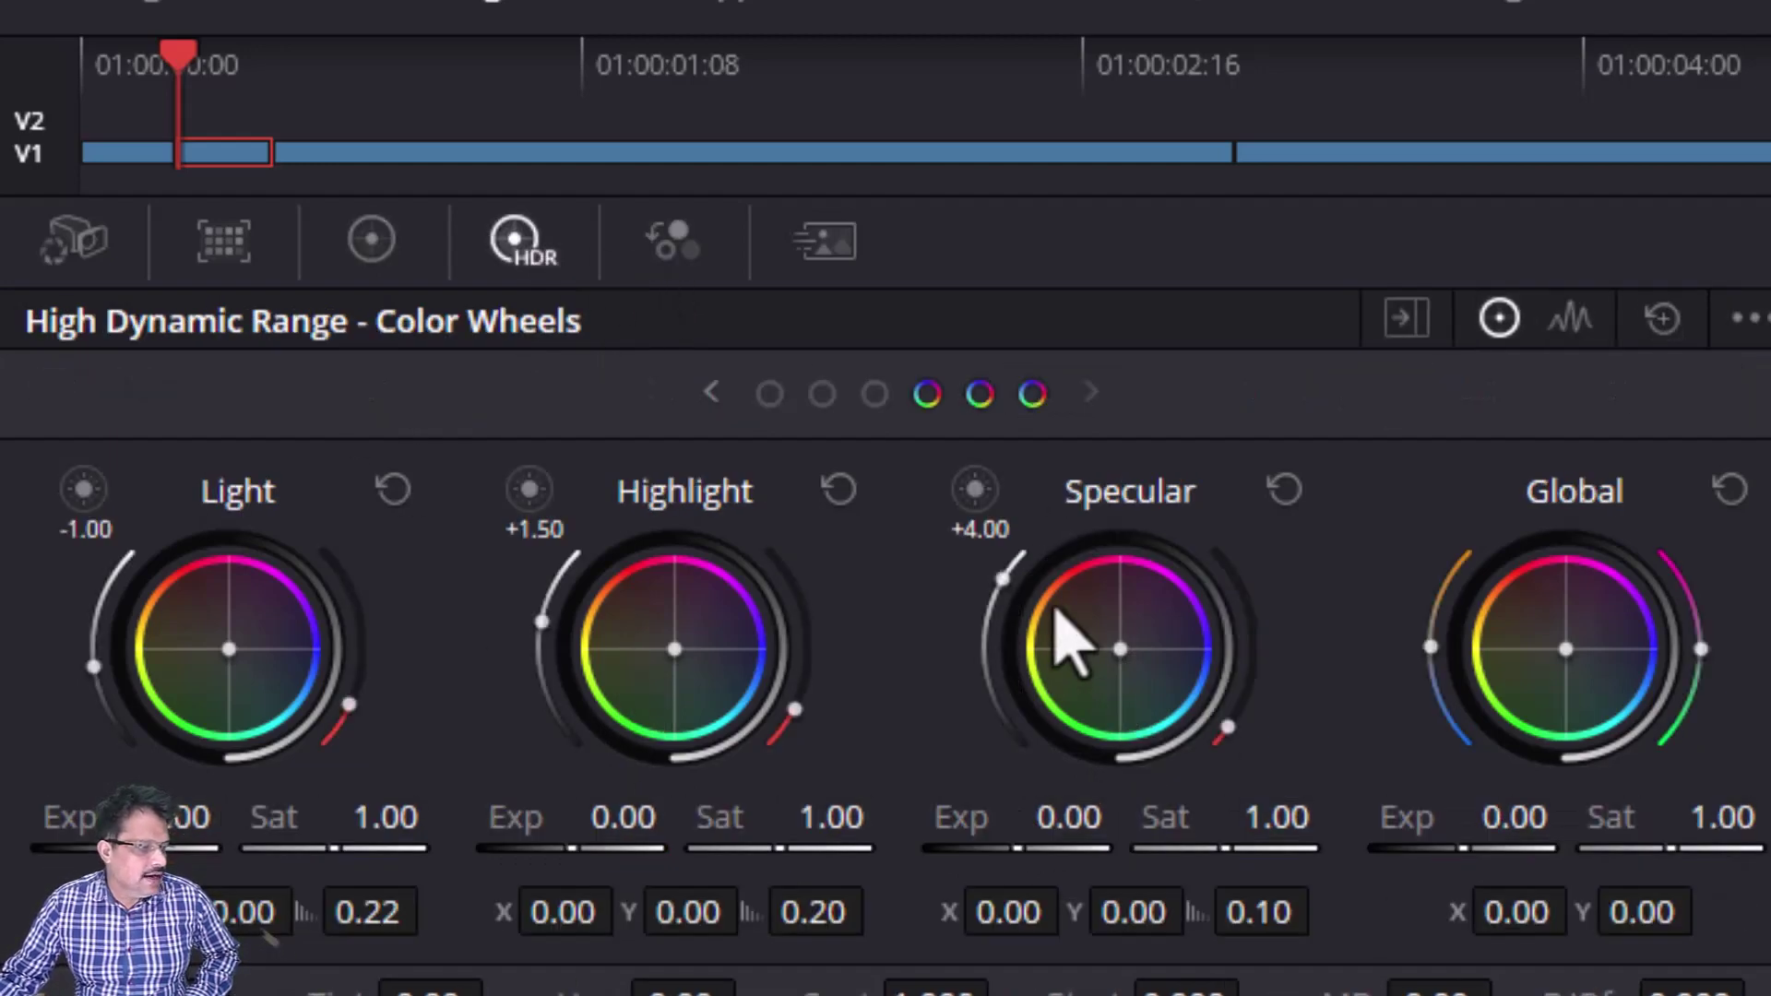
left_click(374, 244)
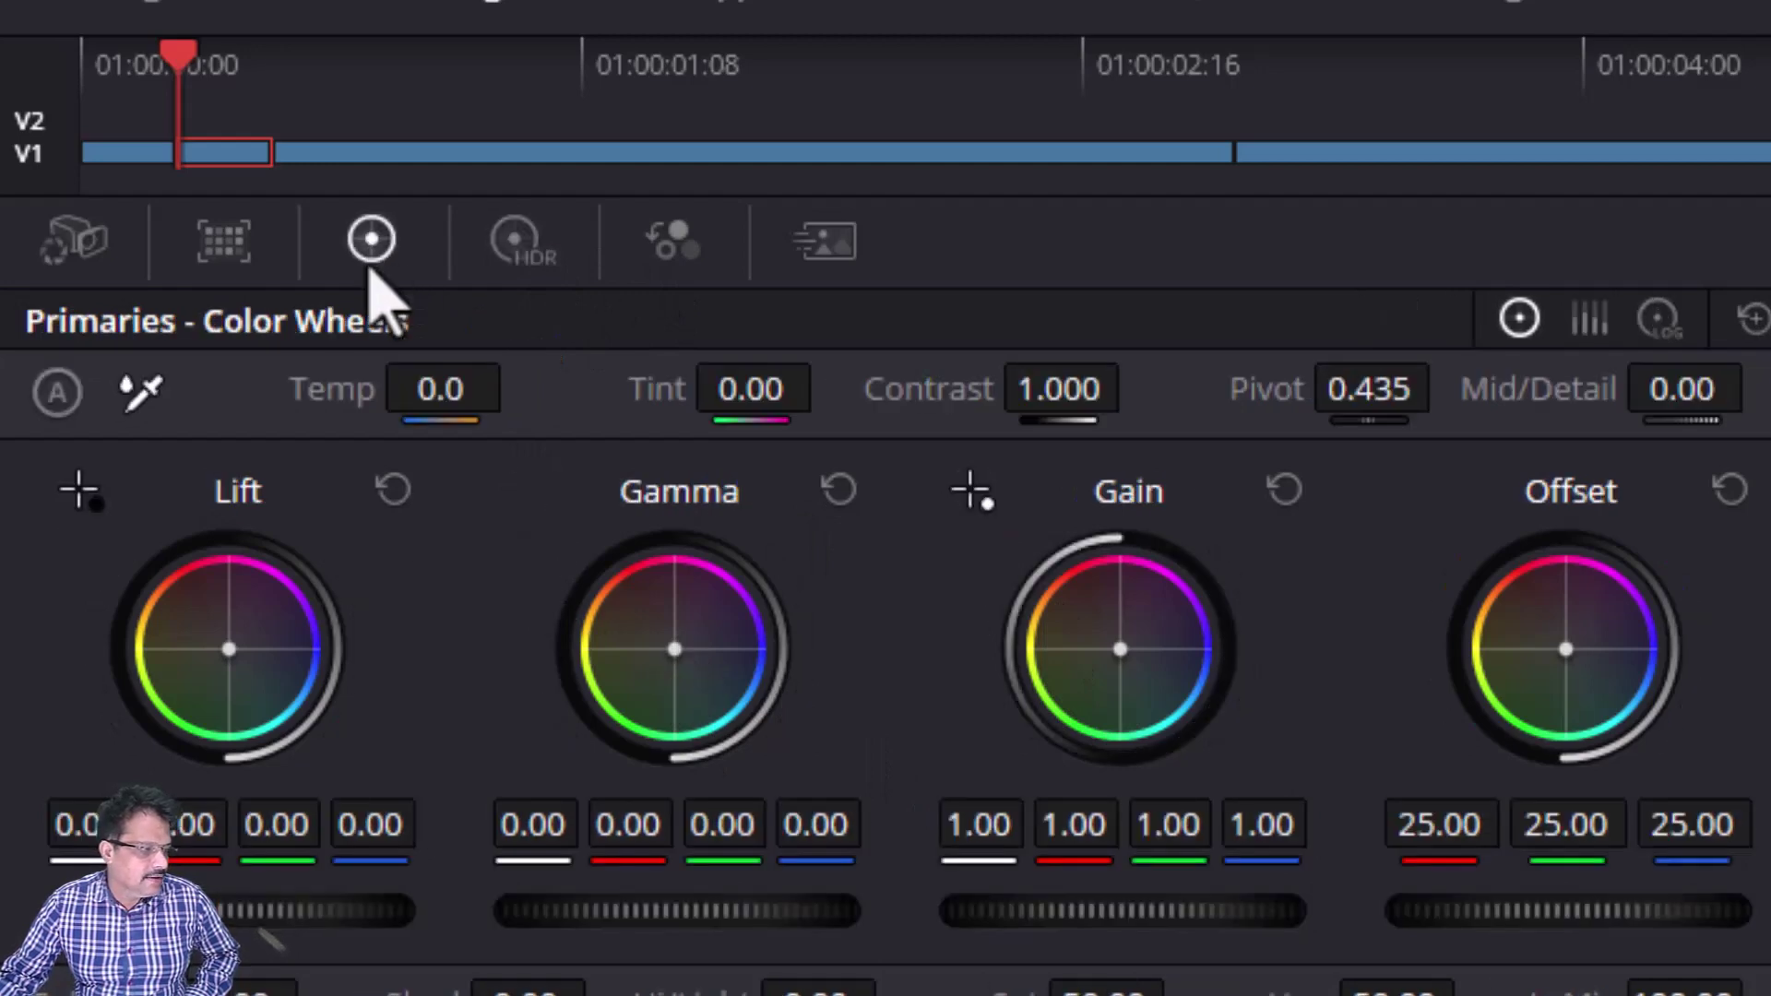
left_click(514, 241)
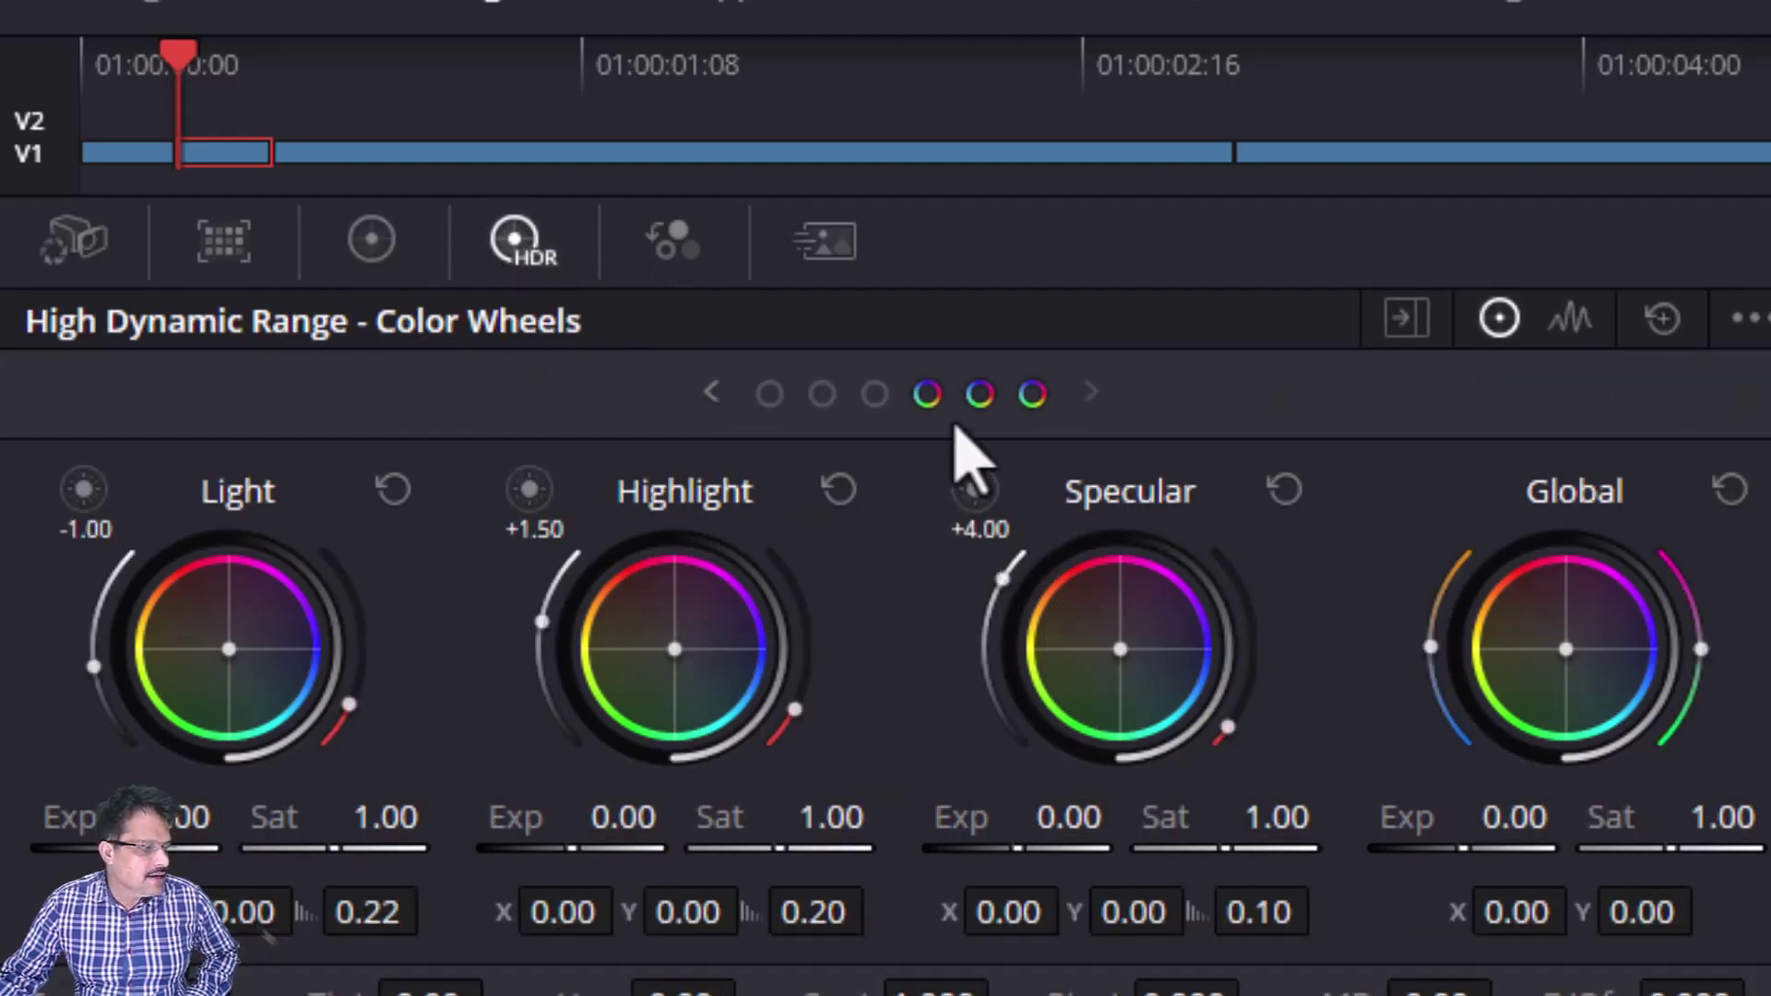
- Step the HDR wheels back to the Black, Dark and Shadow page, checking Primaries once more
left_click(875, 394)
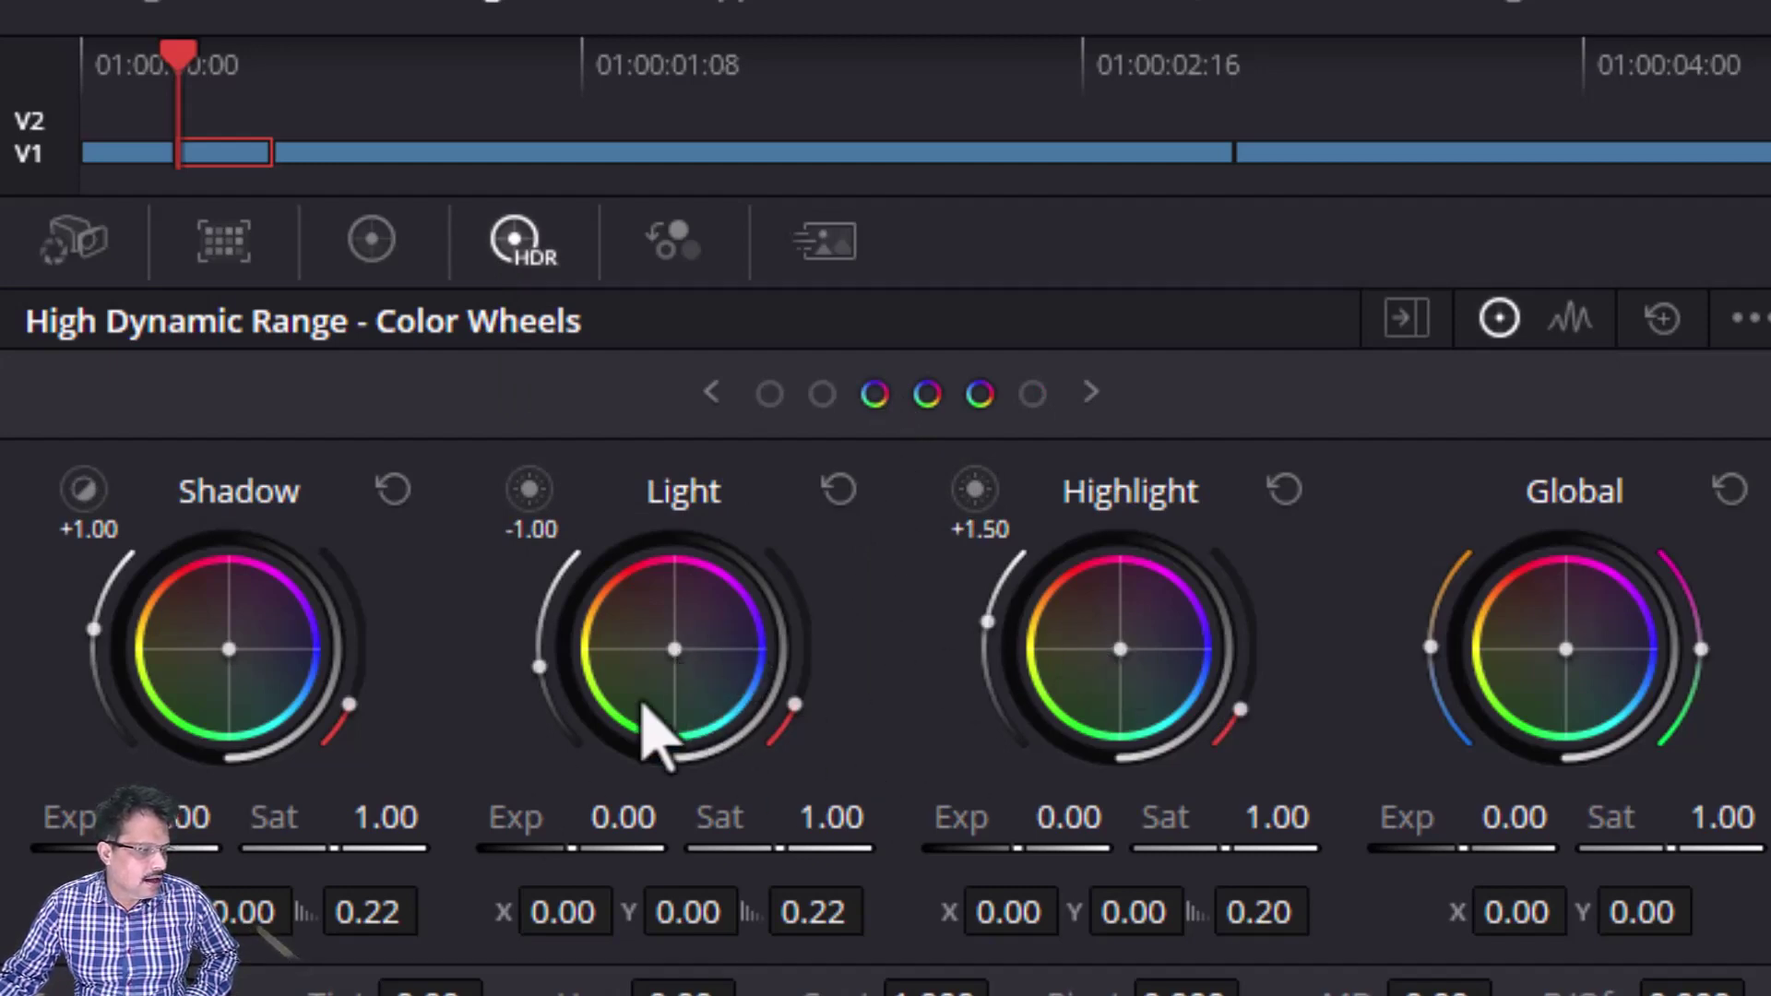
left_click(824, 406)
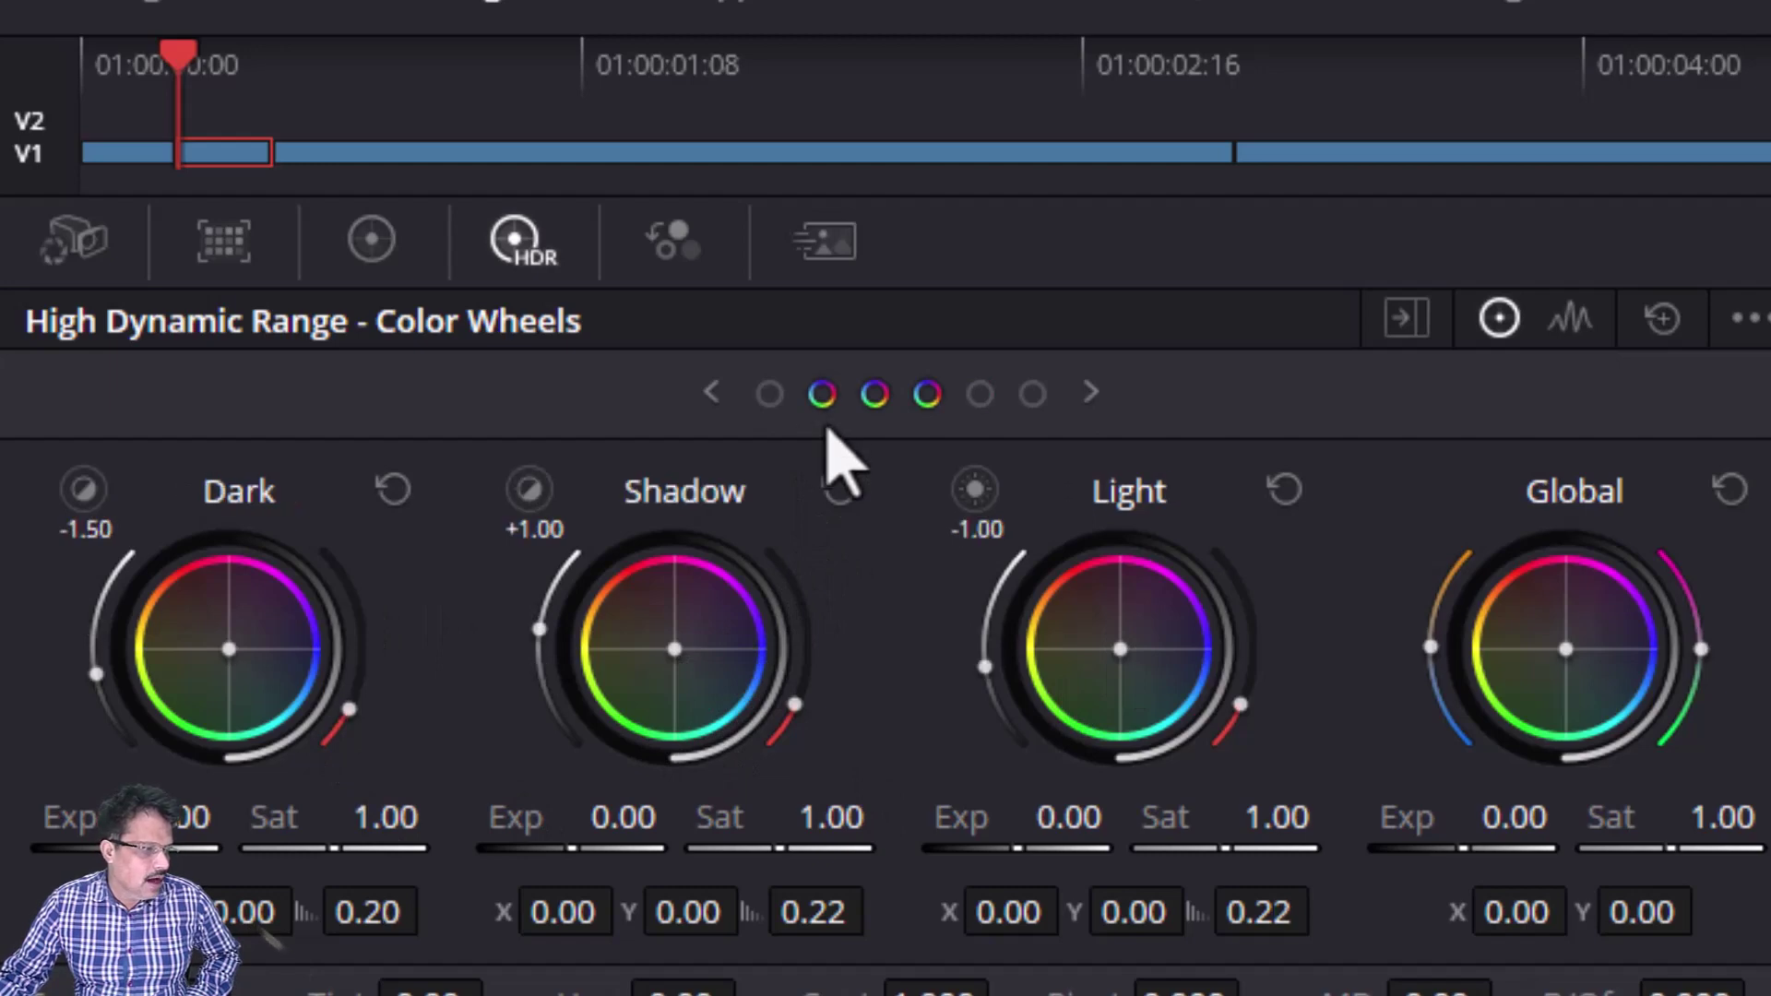
left_click(767, 405)
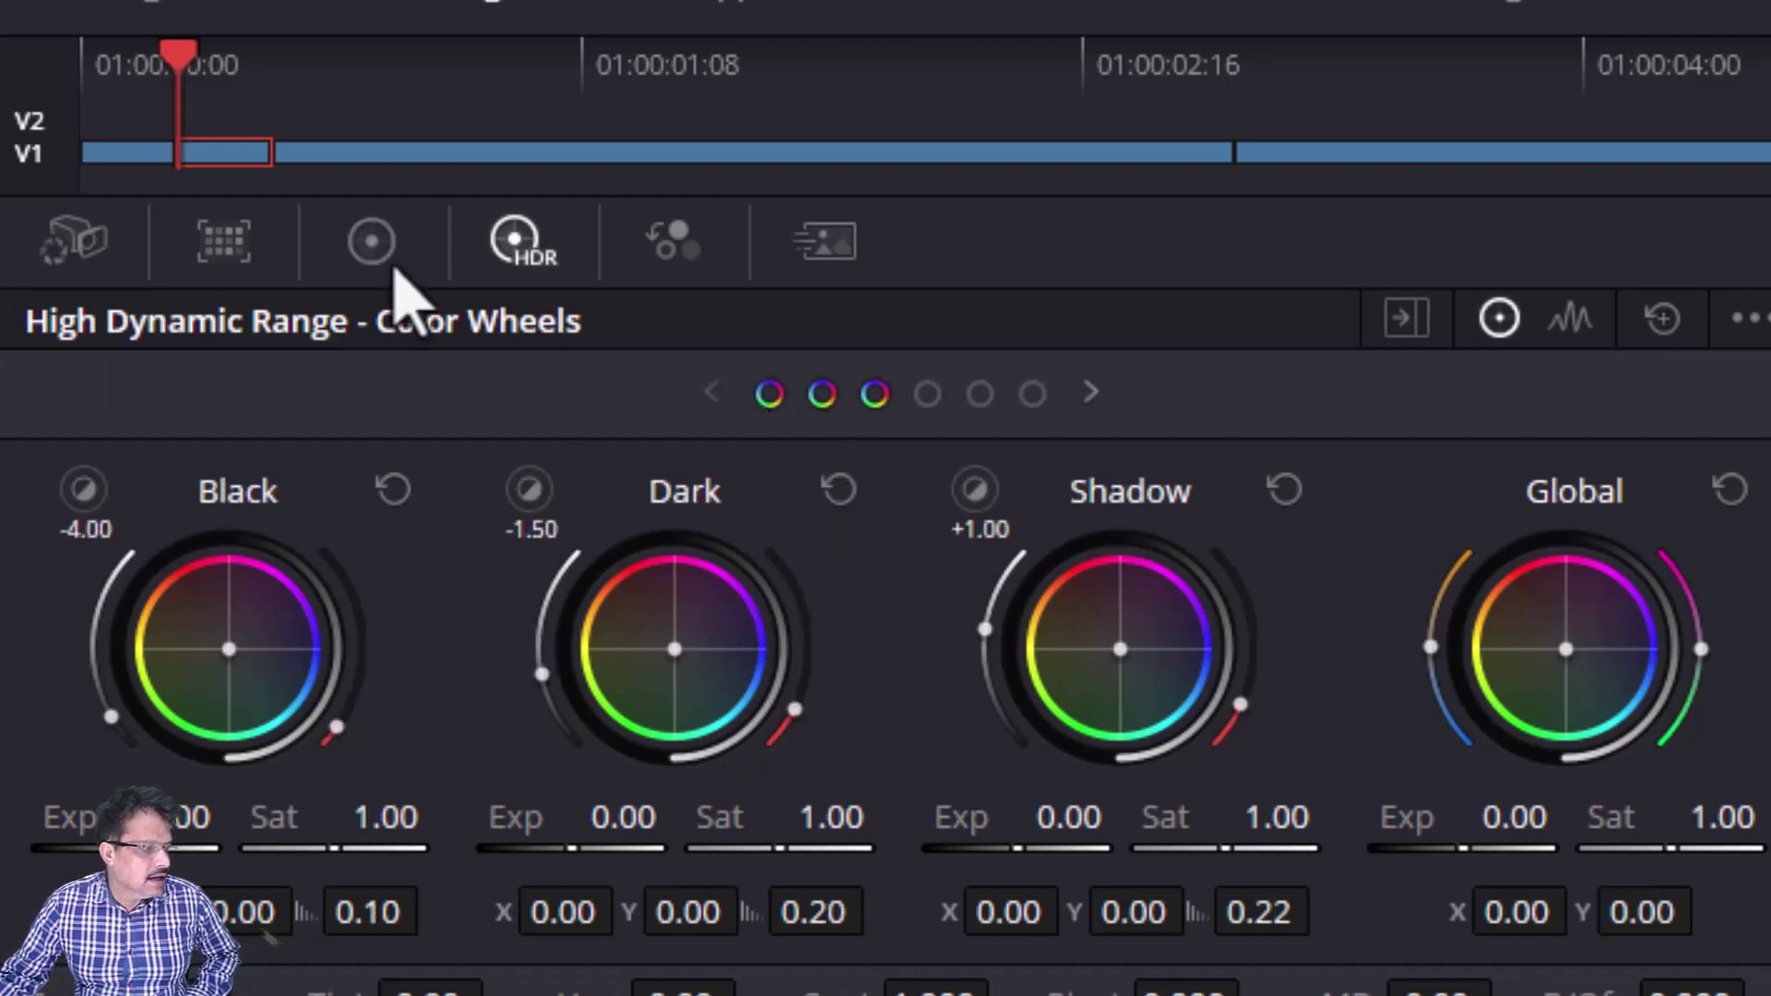
left_click(373, 241)
left_click(549, 242)
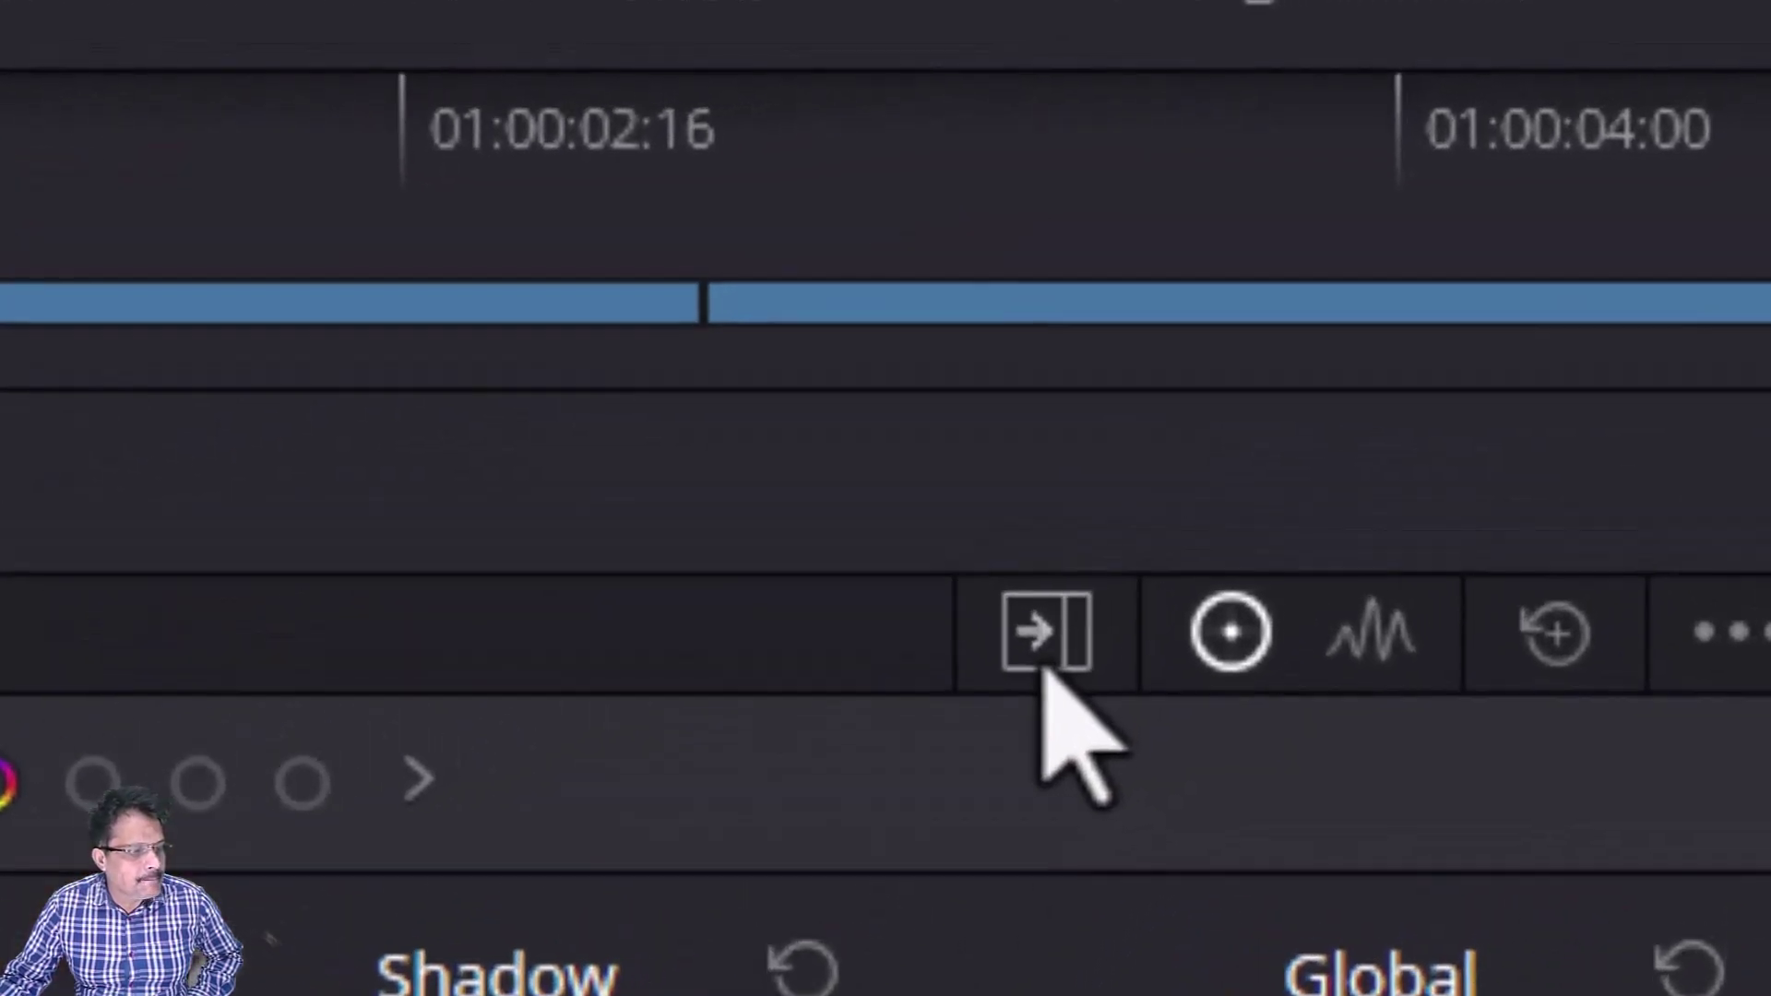
left_click(1023, 646)
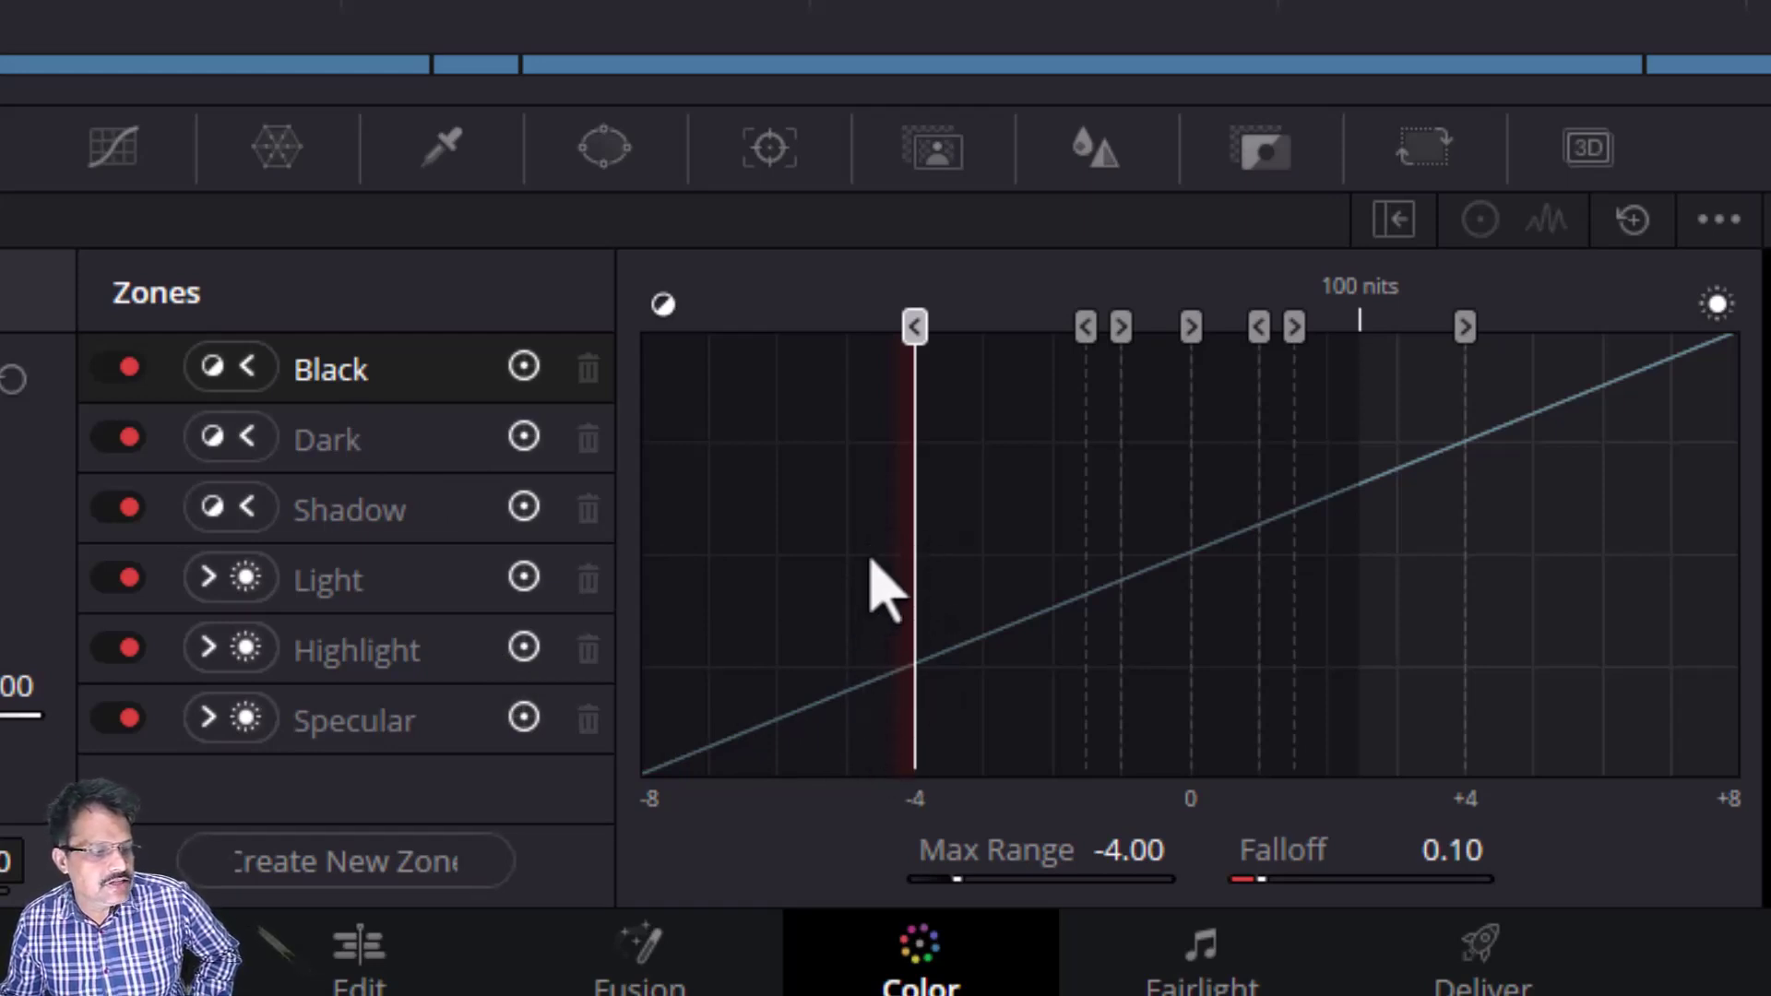
left_click(350, 441)
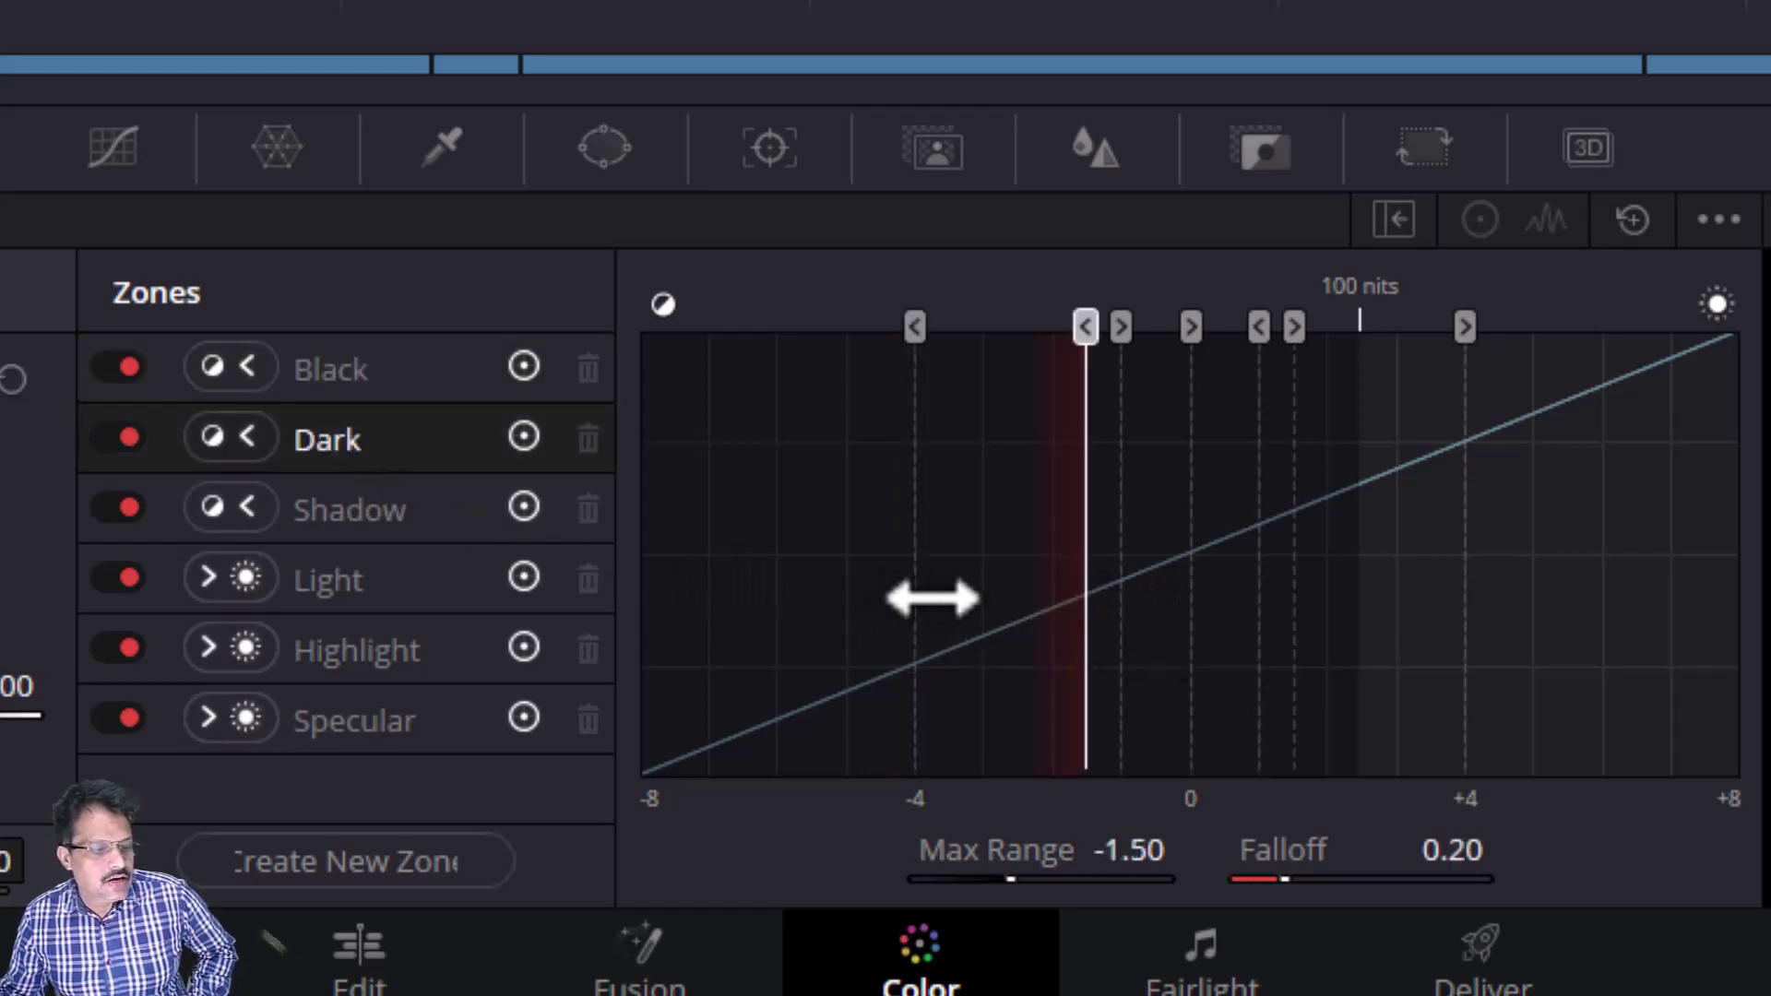
left_click(339, 521)
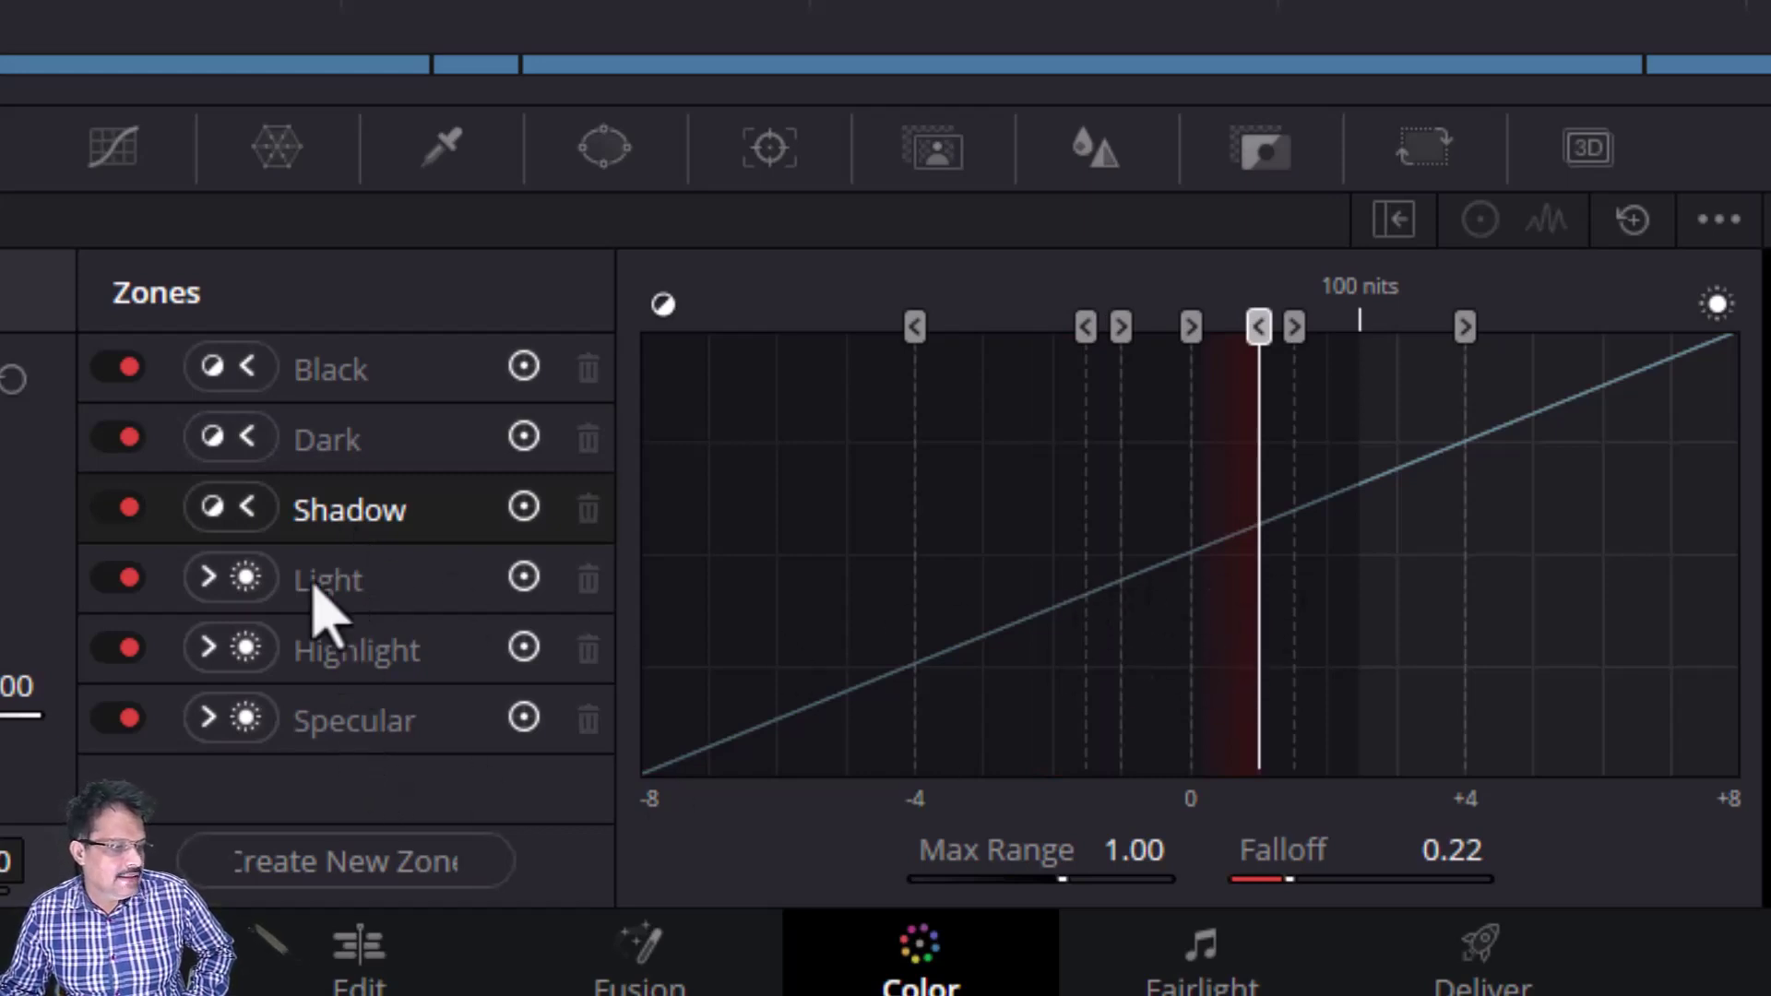
left_click(321, 613)
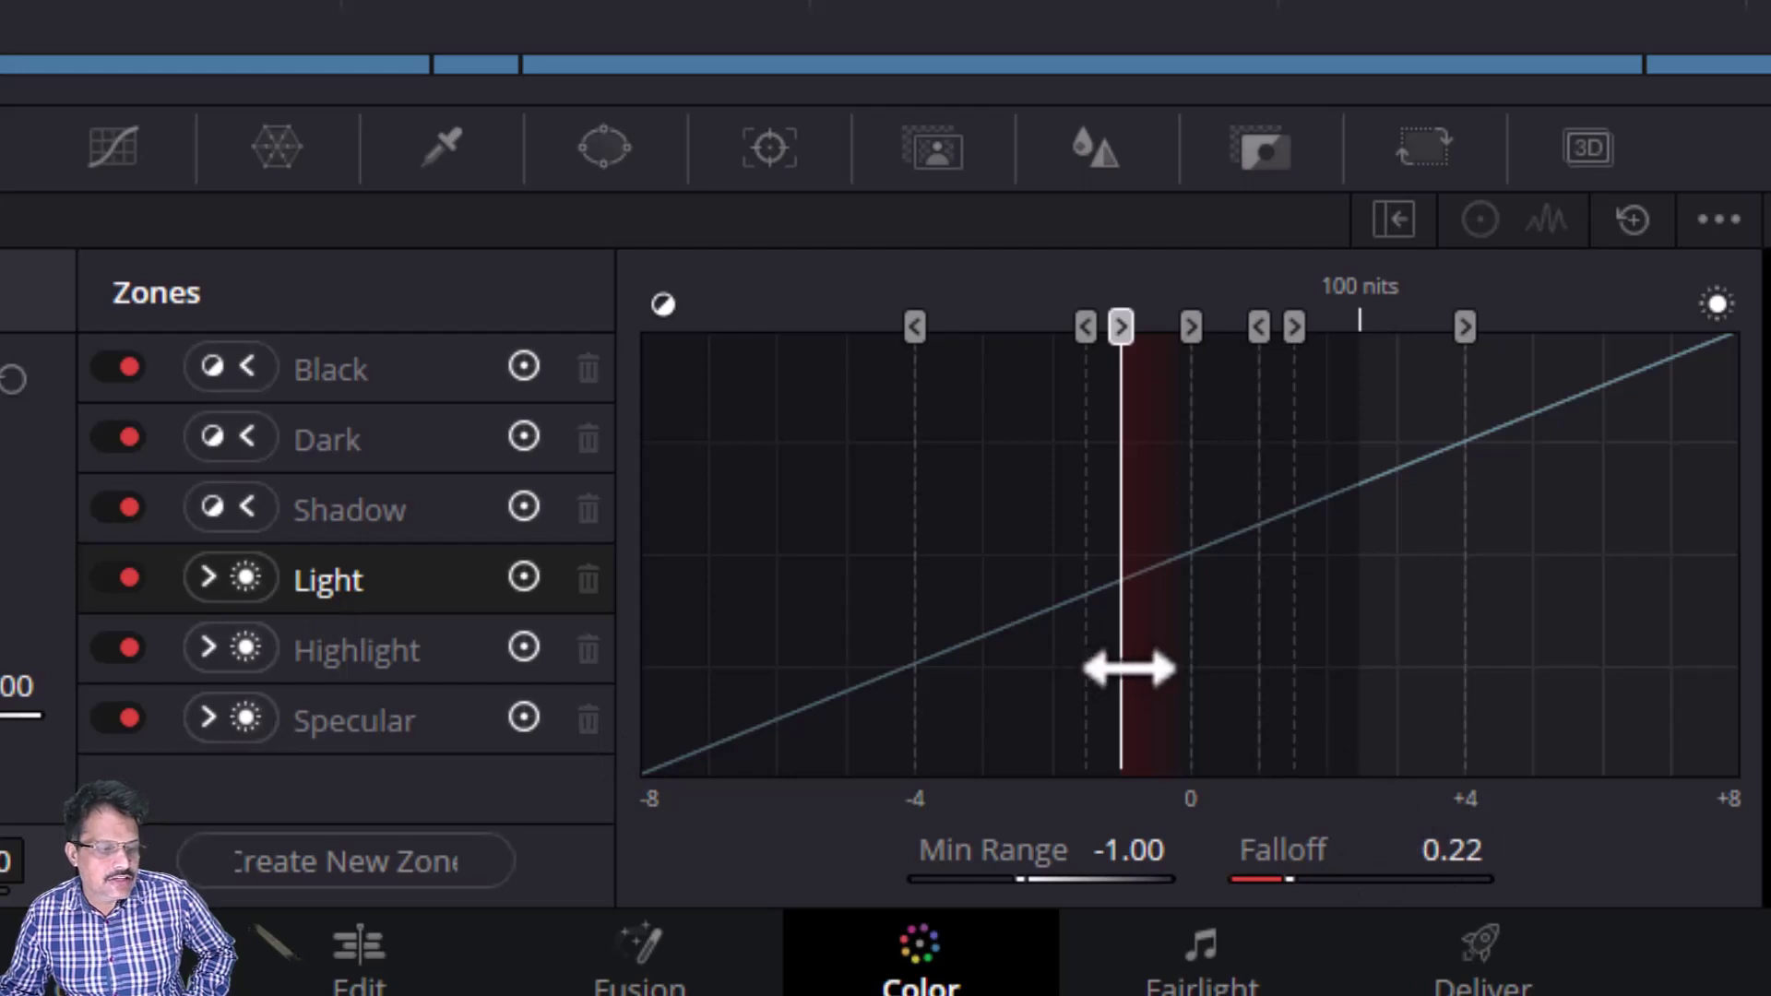
left_click(387, 660)
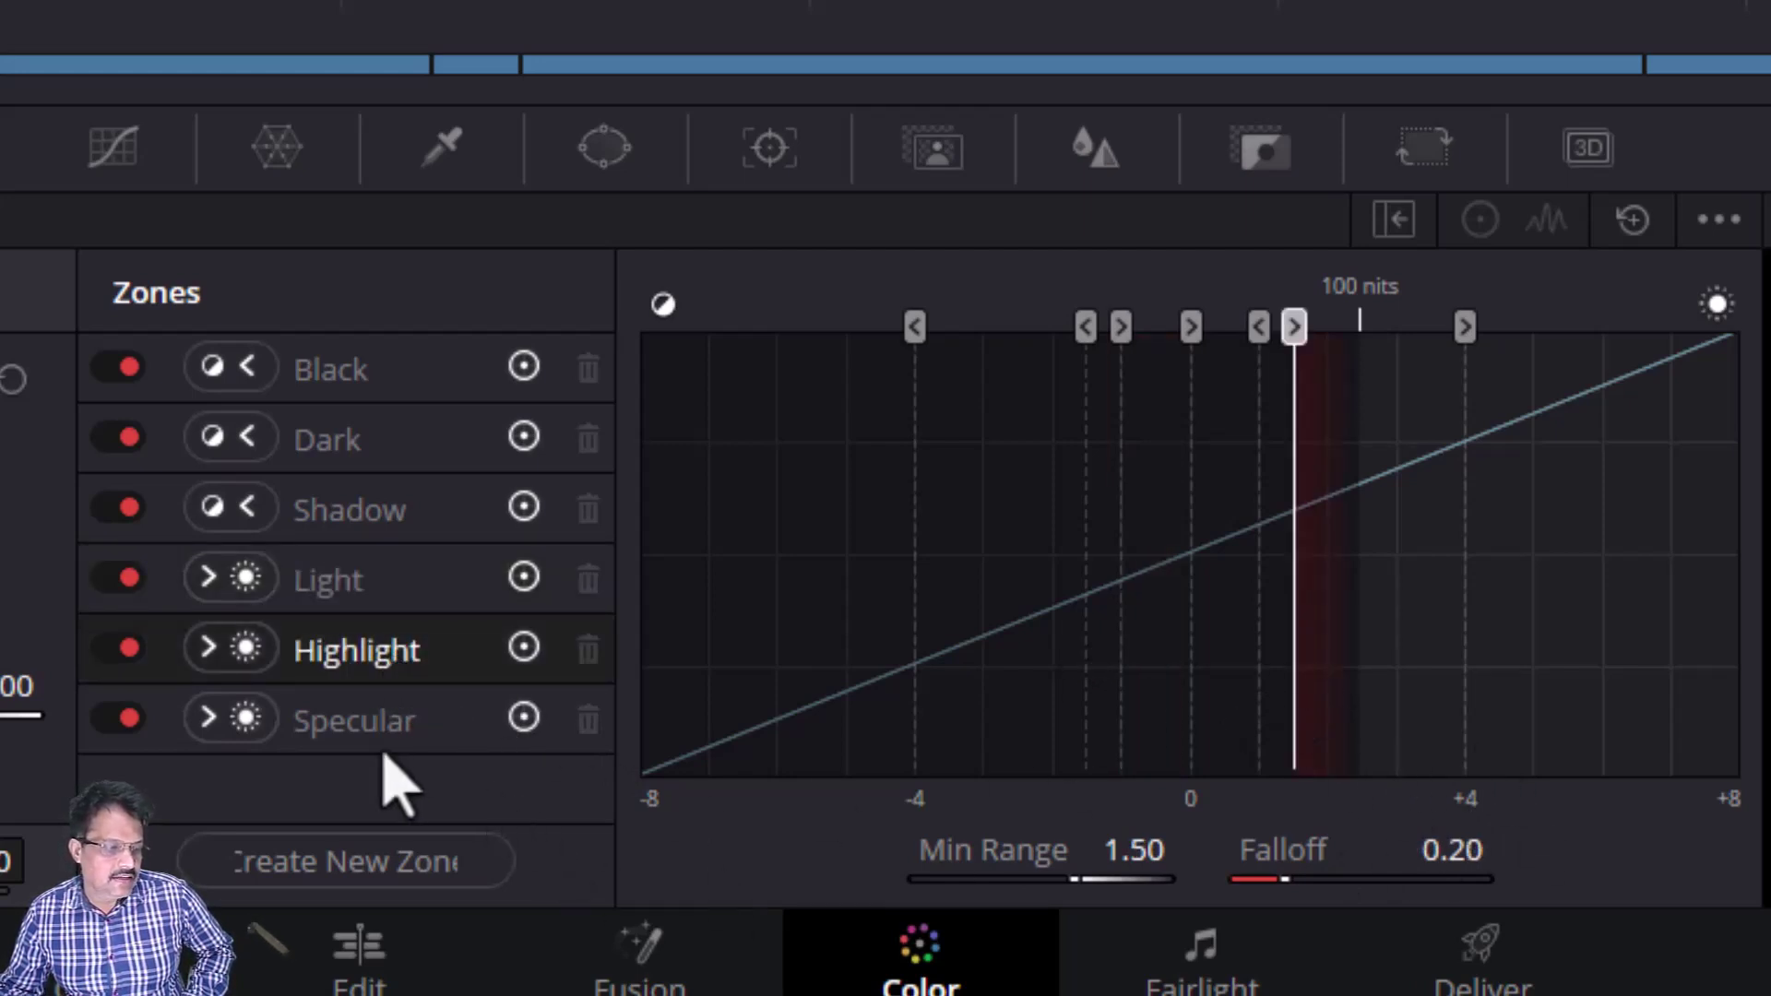
left_click(386, 721)
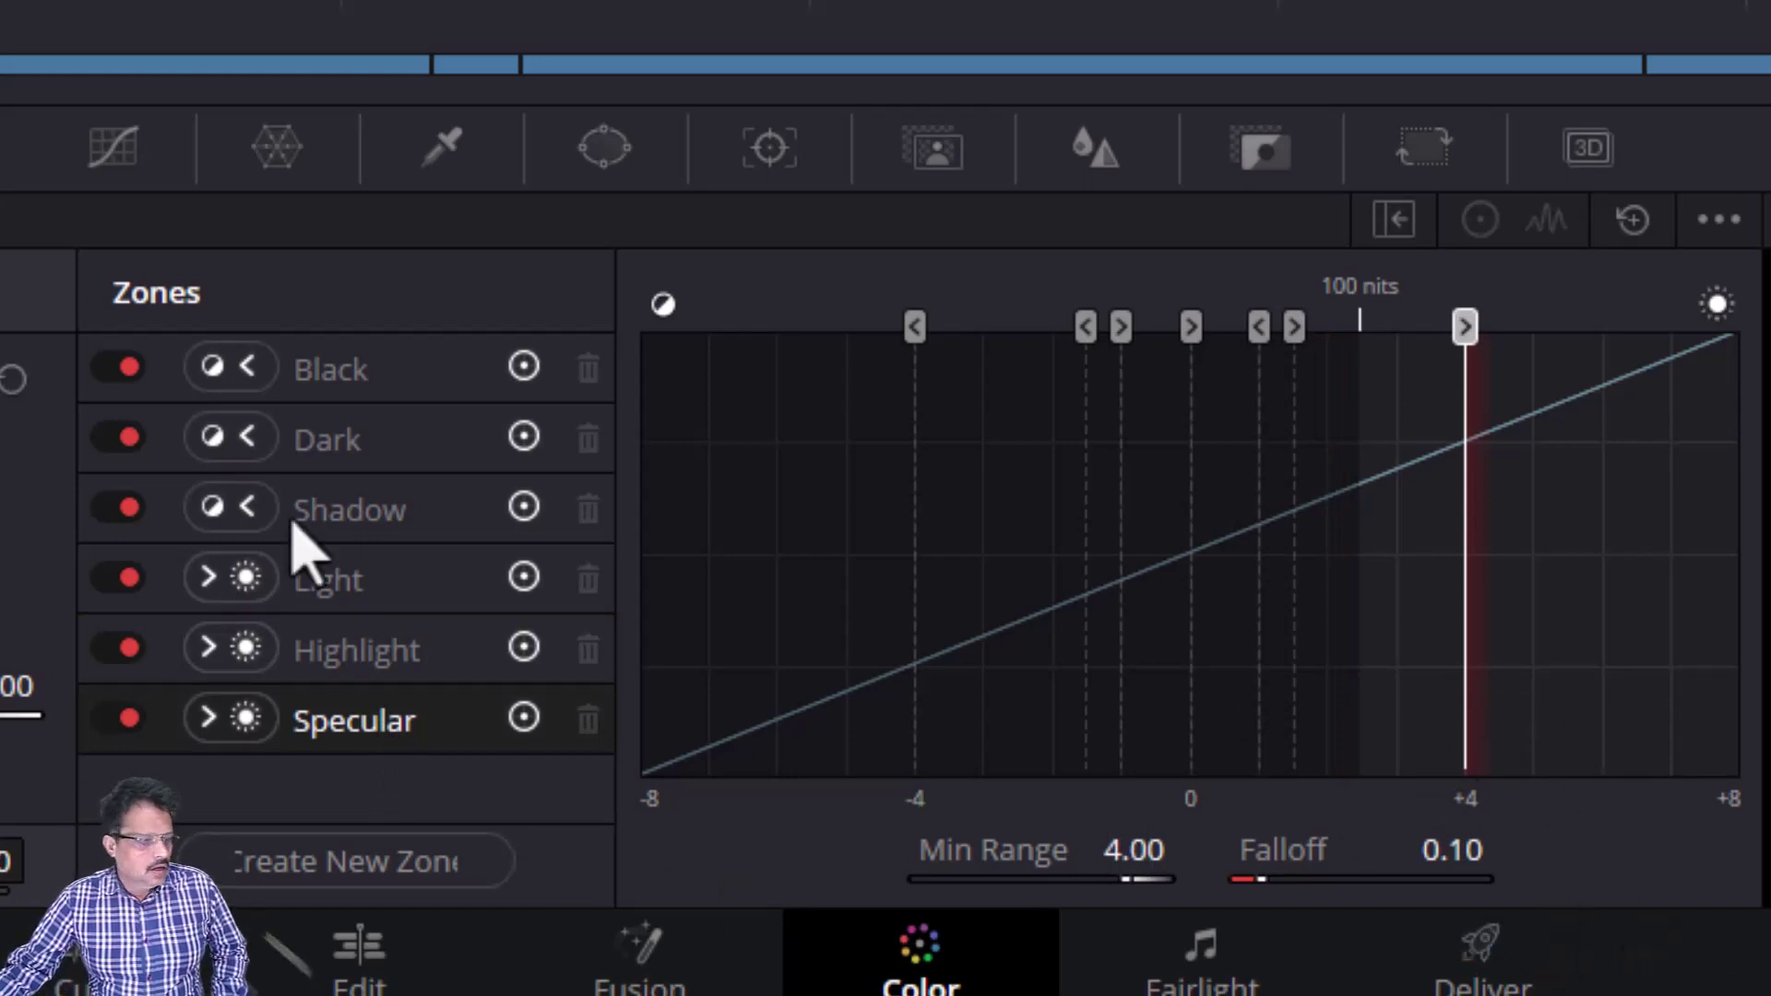
left_click(346, 374)
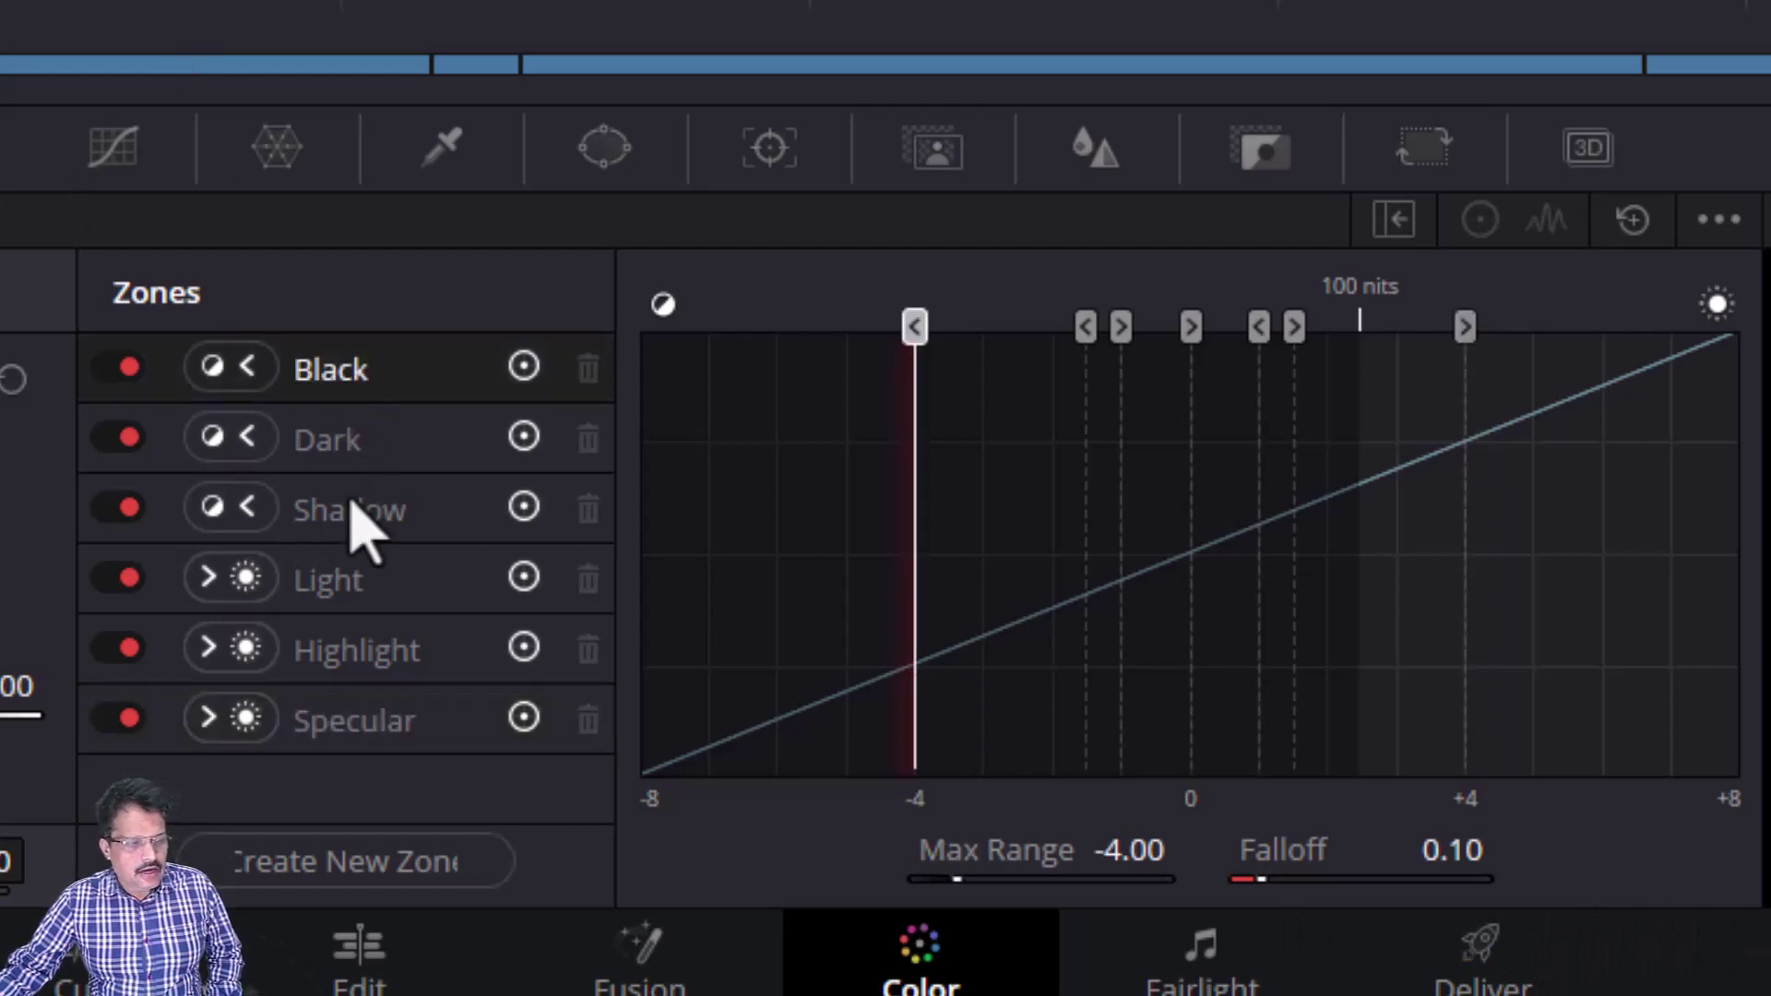
left_click(338, 437)
left_click(351, 520)
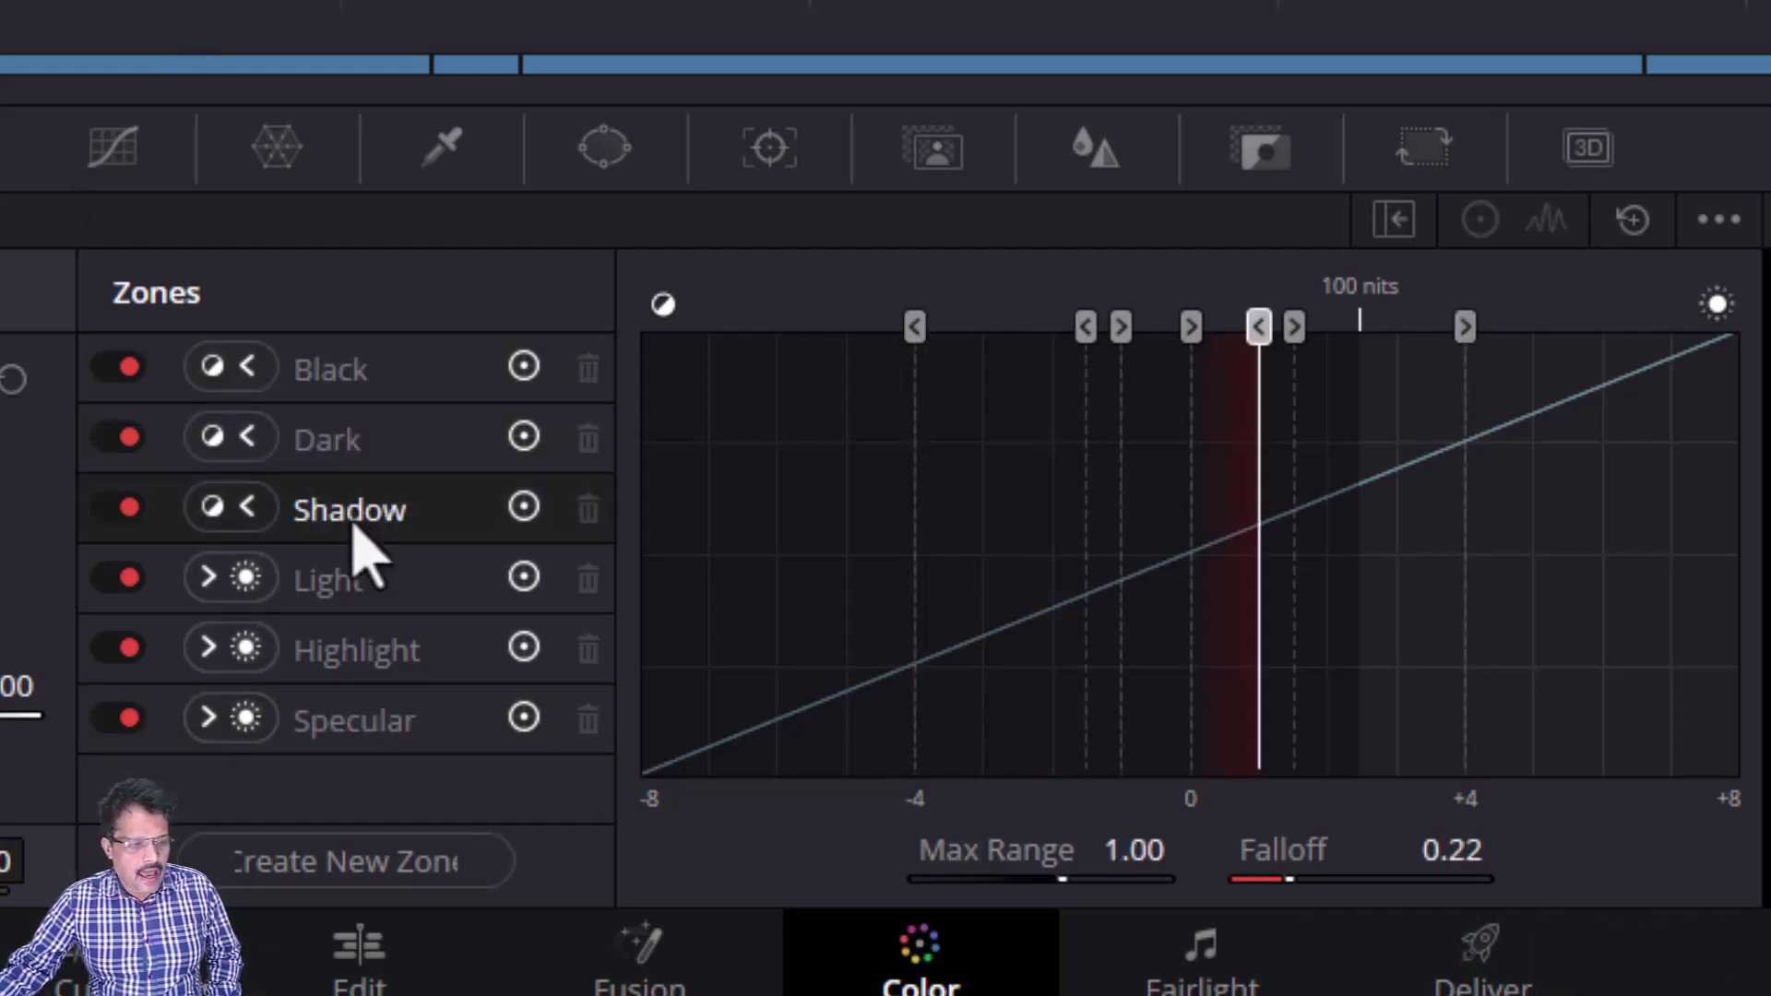
left_click(332, 583)
left_click(337, 662)
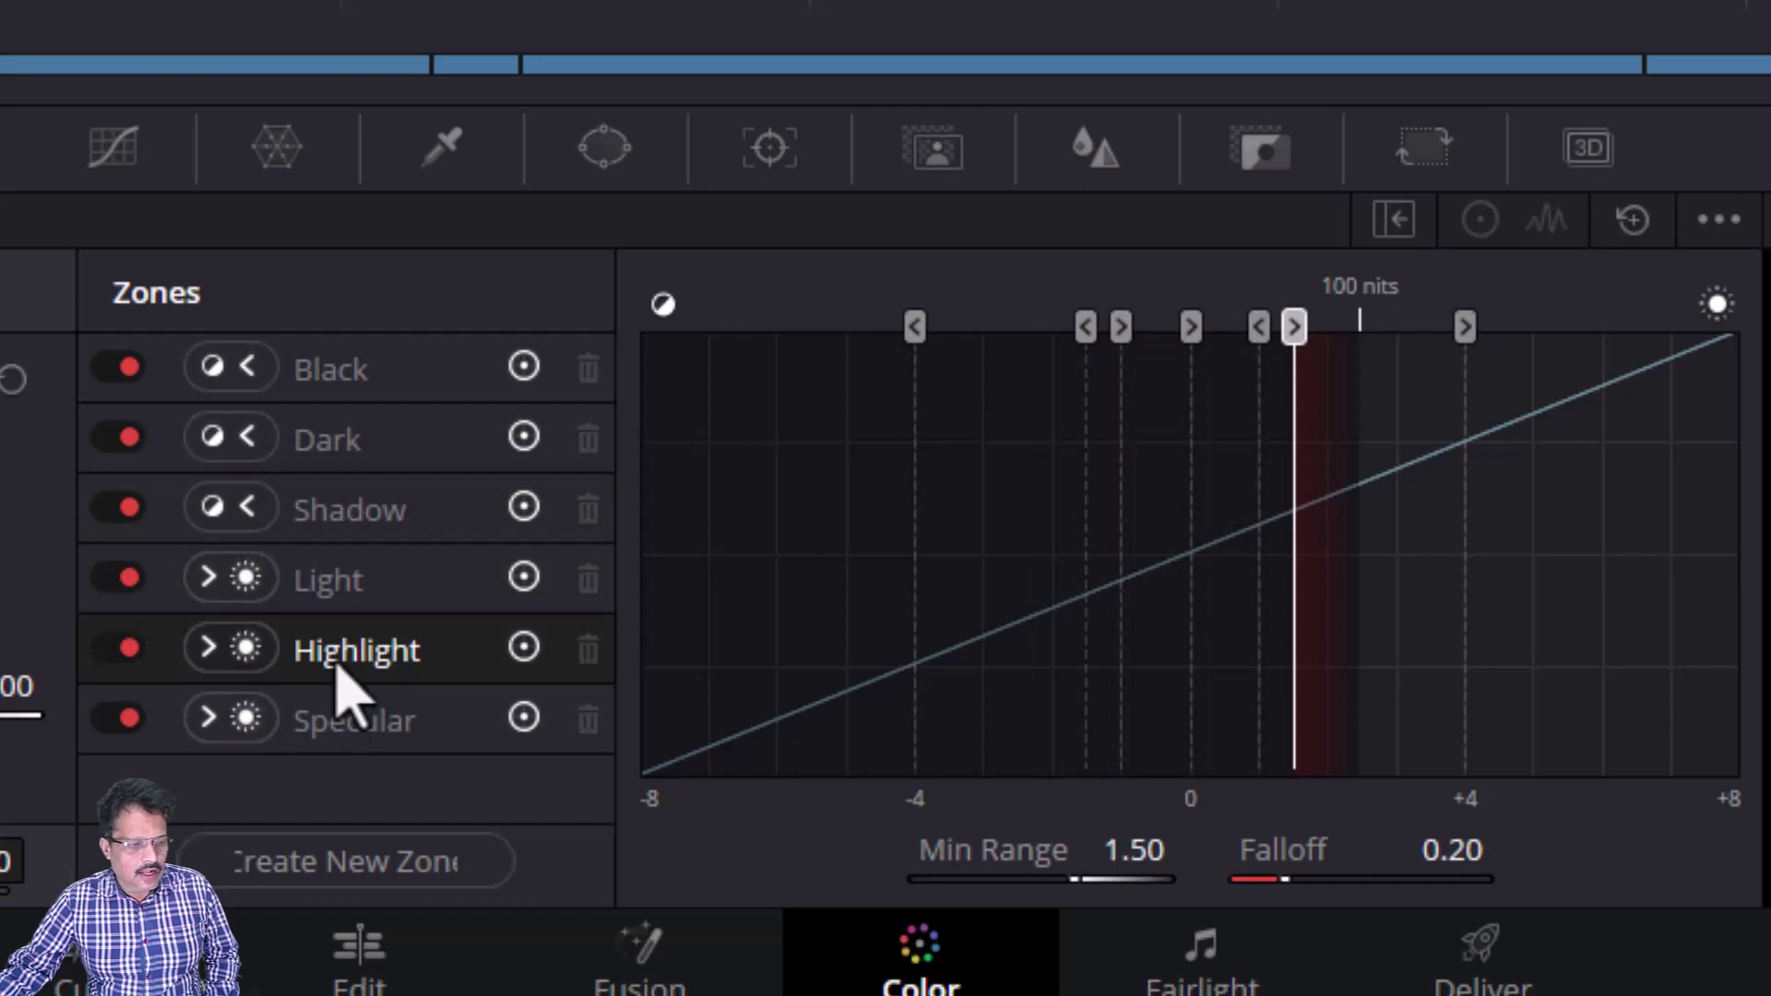
left_click(326, 733)
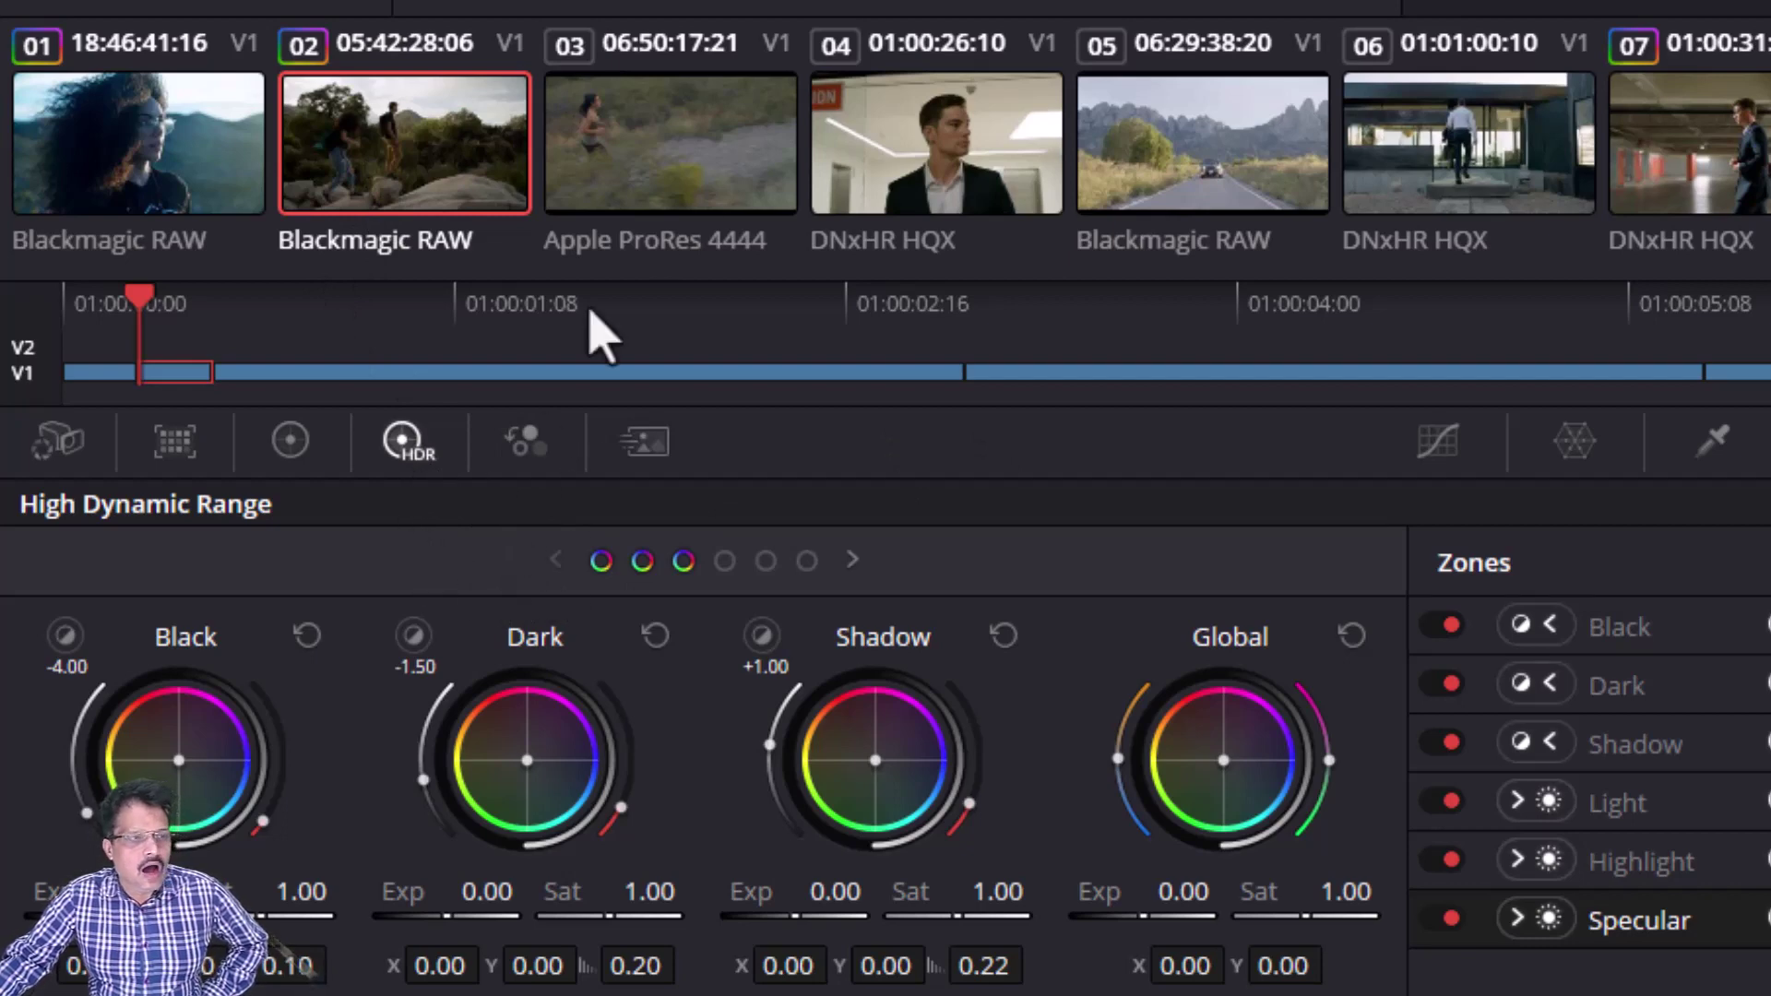
- Compare clip 03 against the hiking clip 02 twice, ending on clip 02
left_click(635, 166)
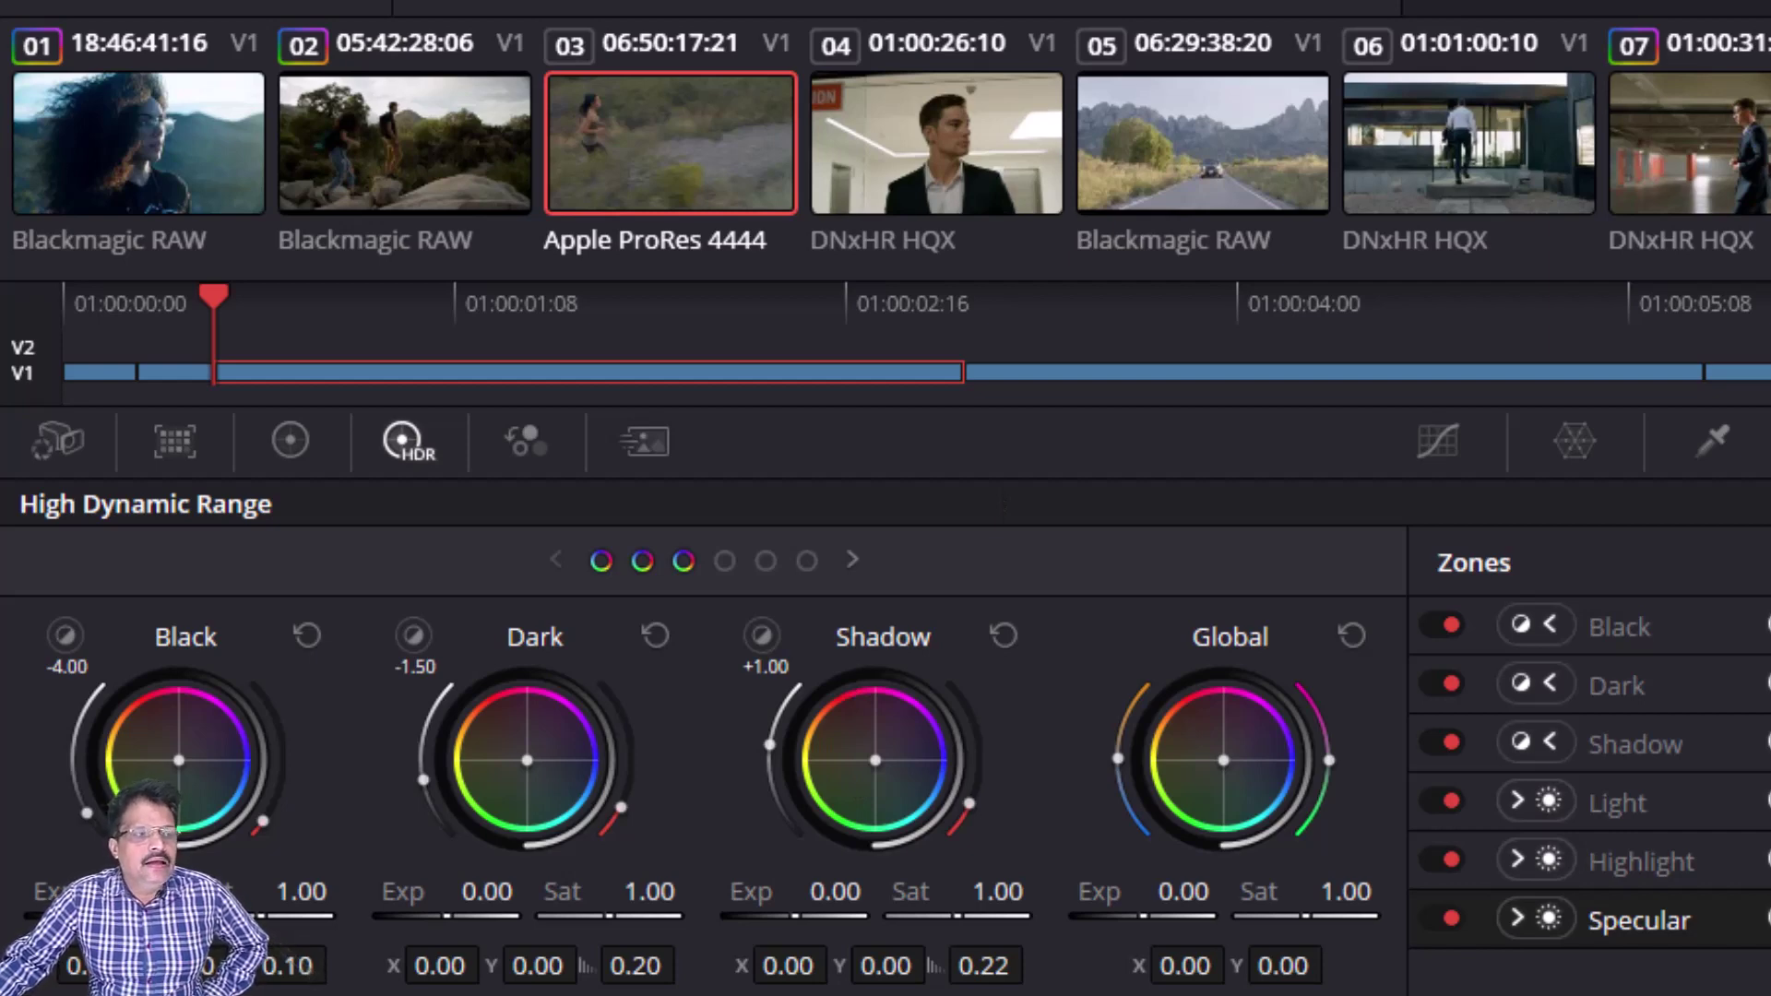
left_click(389, 135)
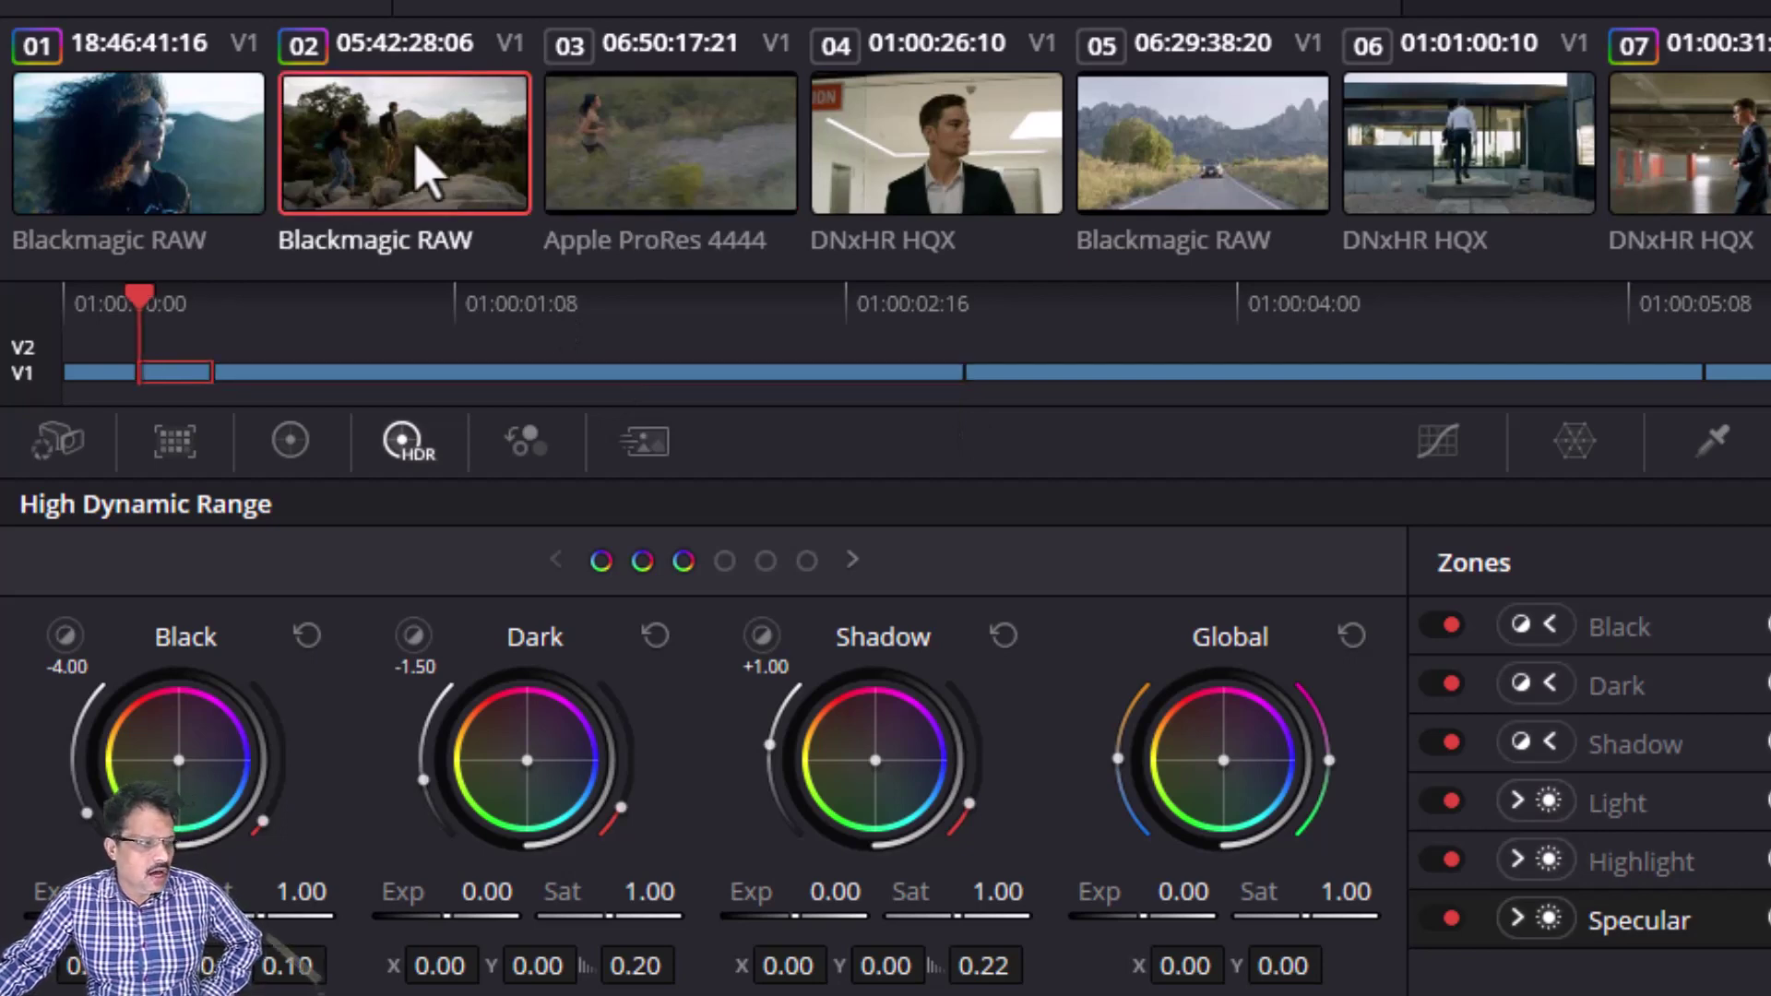
left_click(652, 147)
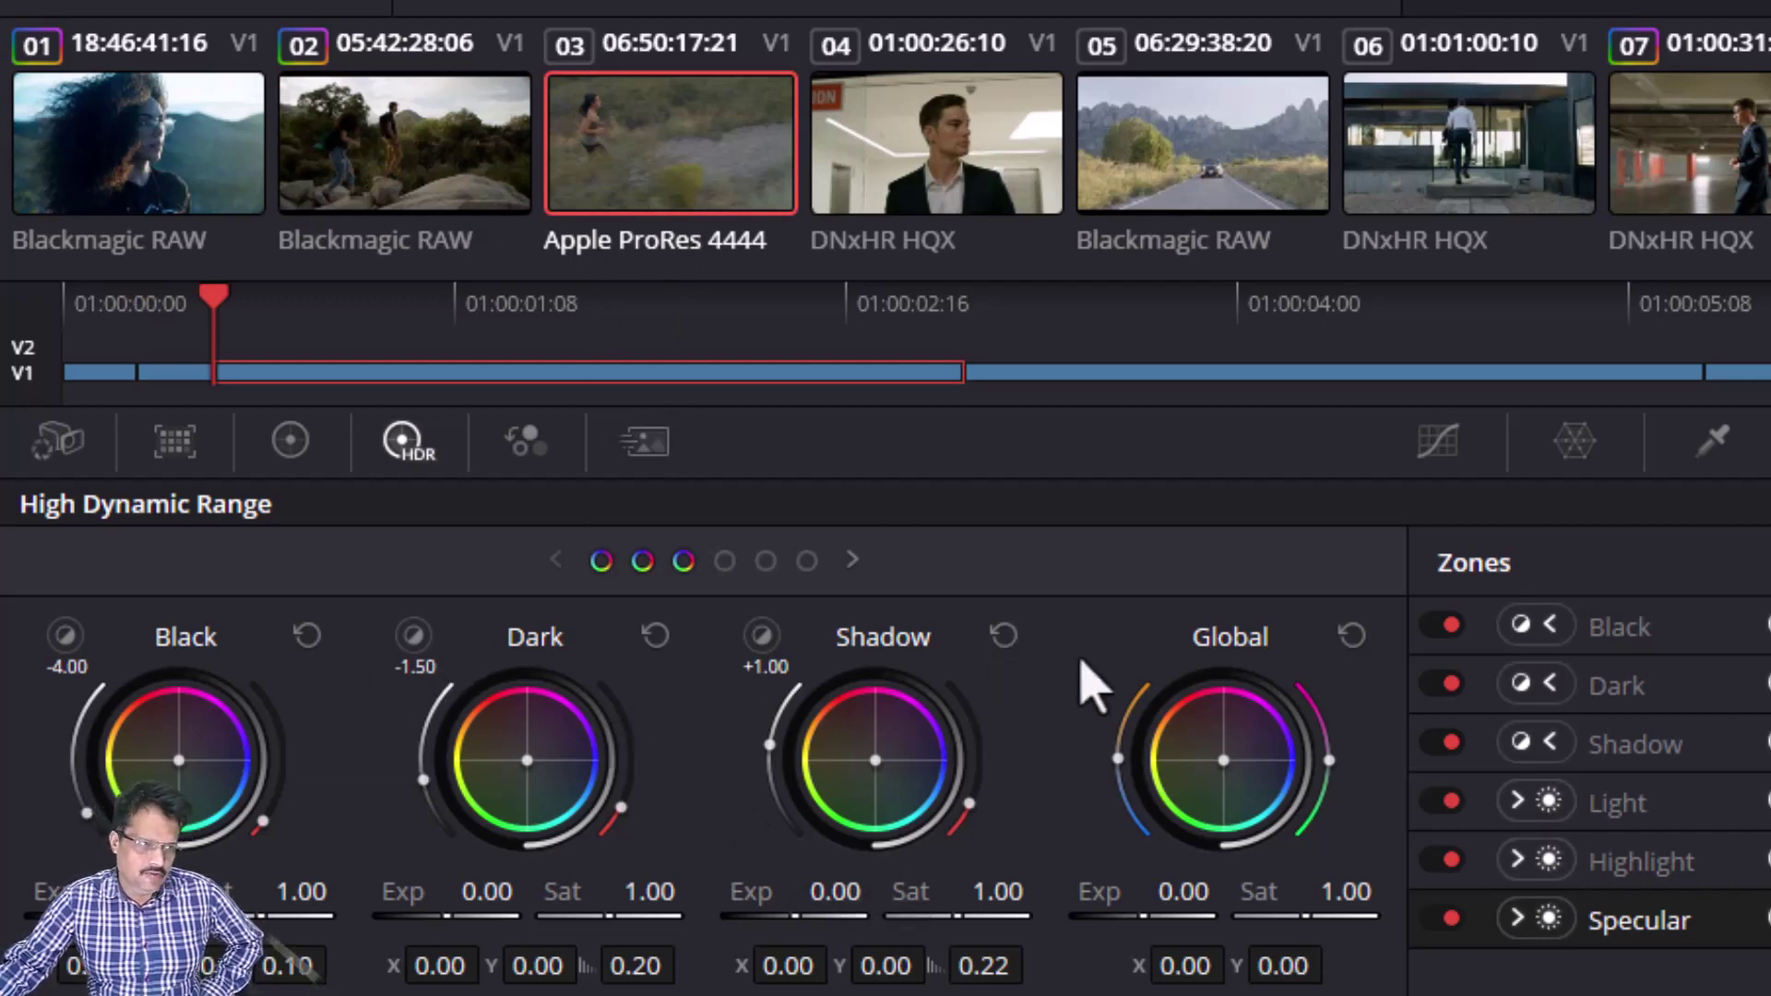
left_click(406, 157)
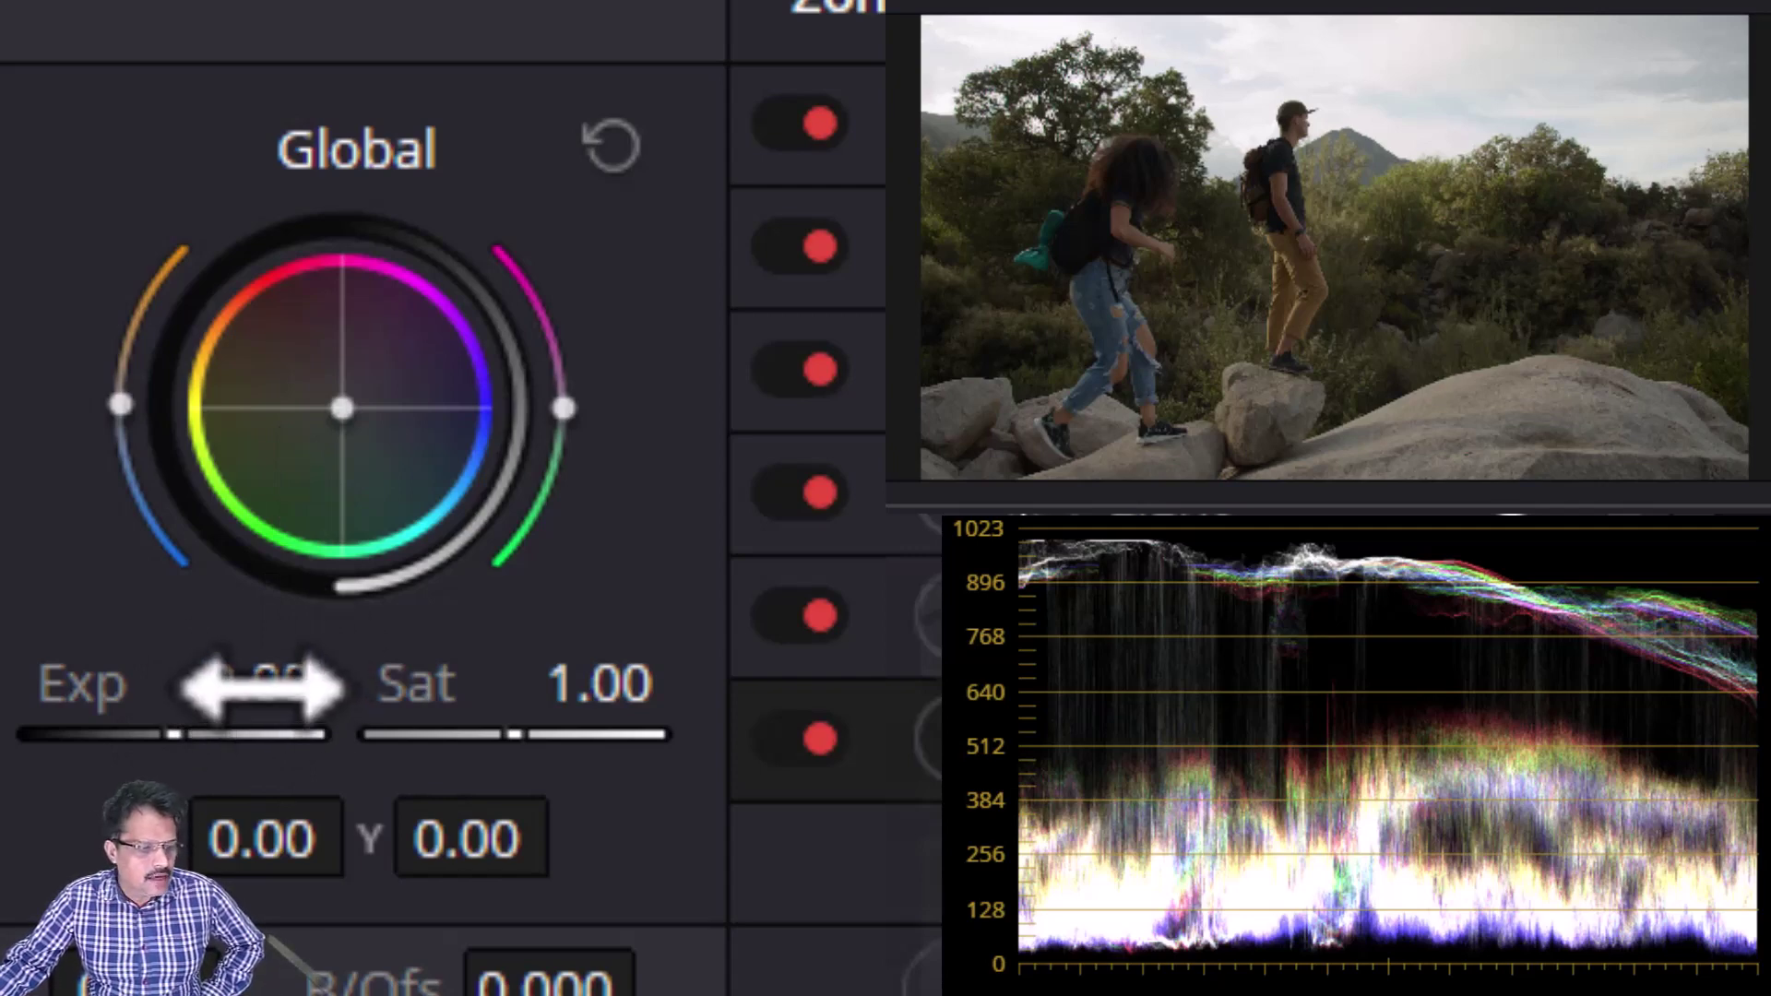
- Raise the hiking clip's HDR Global exposure to 1.00, pushing highlights toward 1023
left_click_drag(248, 683, 538, 683)
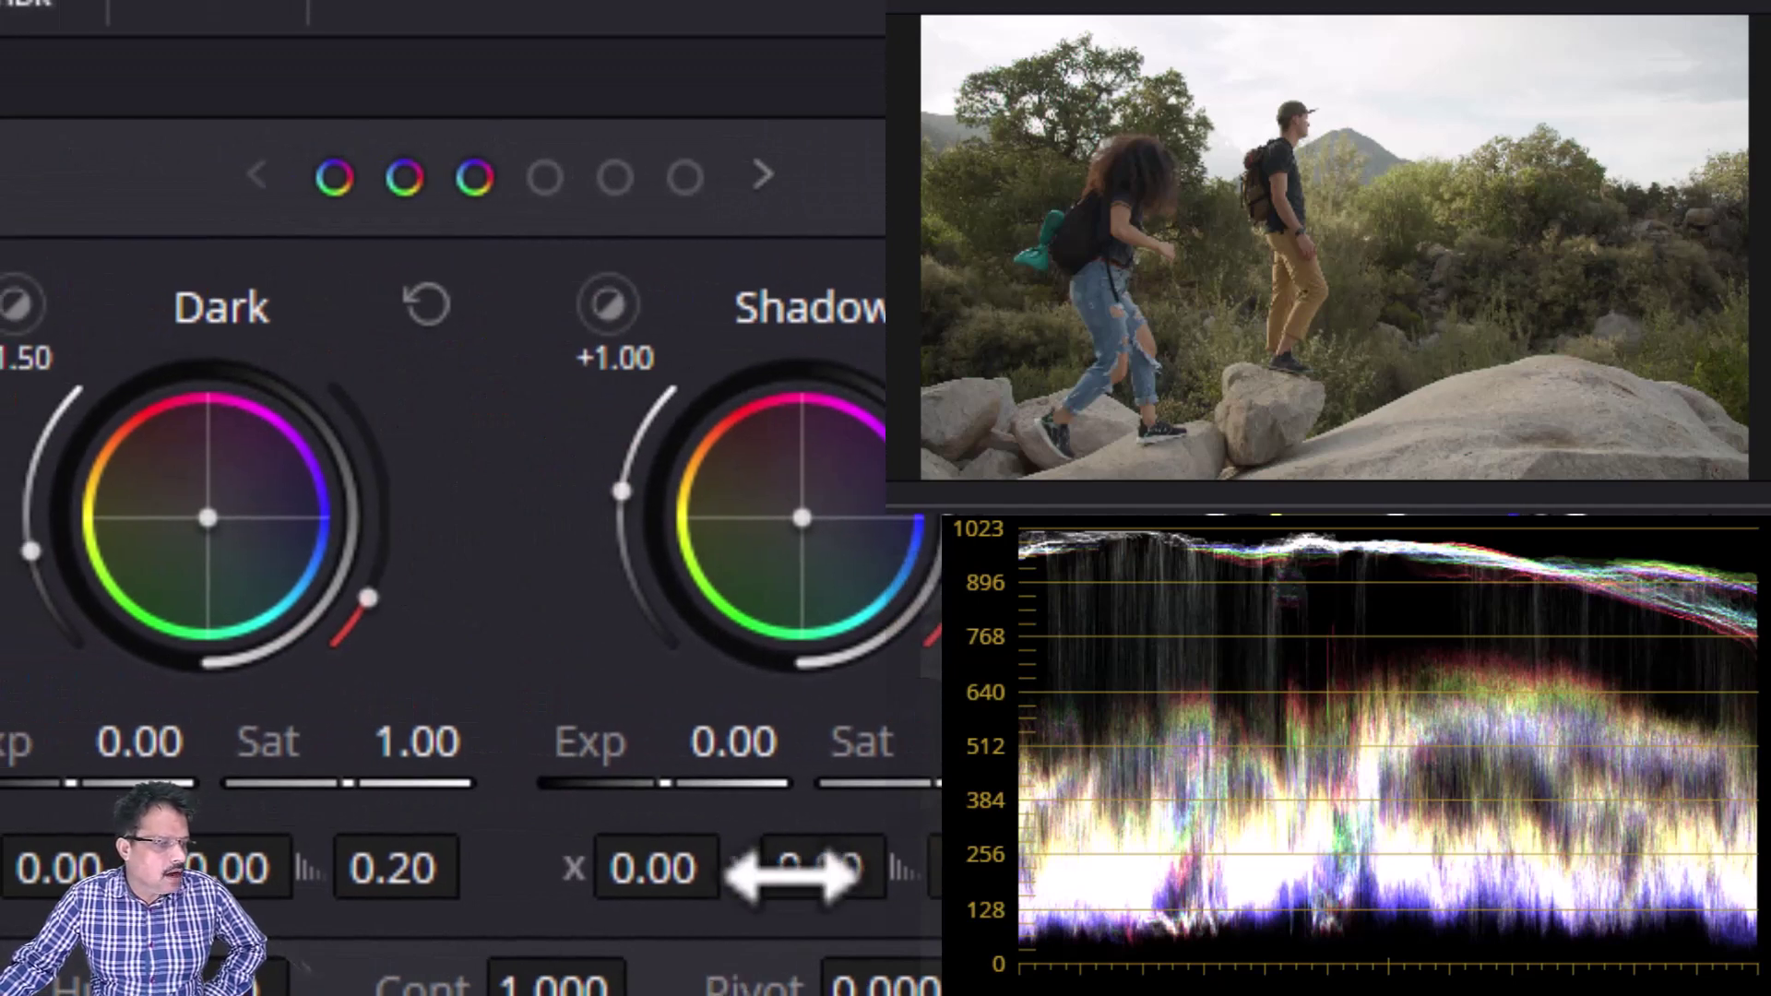
- Bring the Highlight wheel into view and lower its exposure to -2.00
left_click(614, 178)
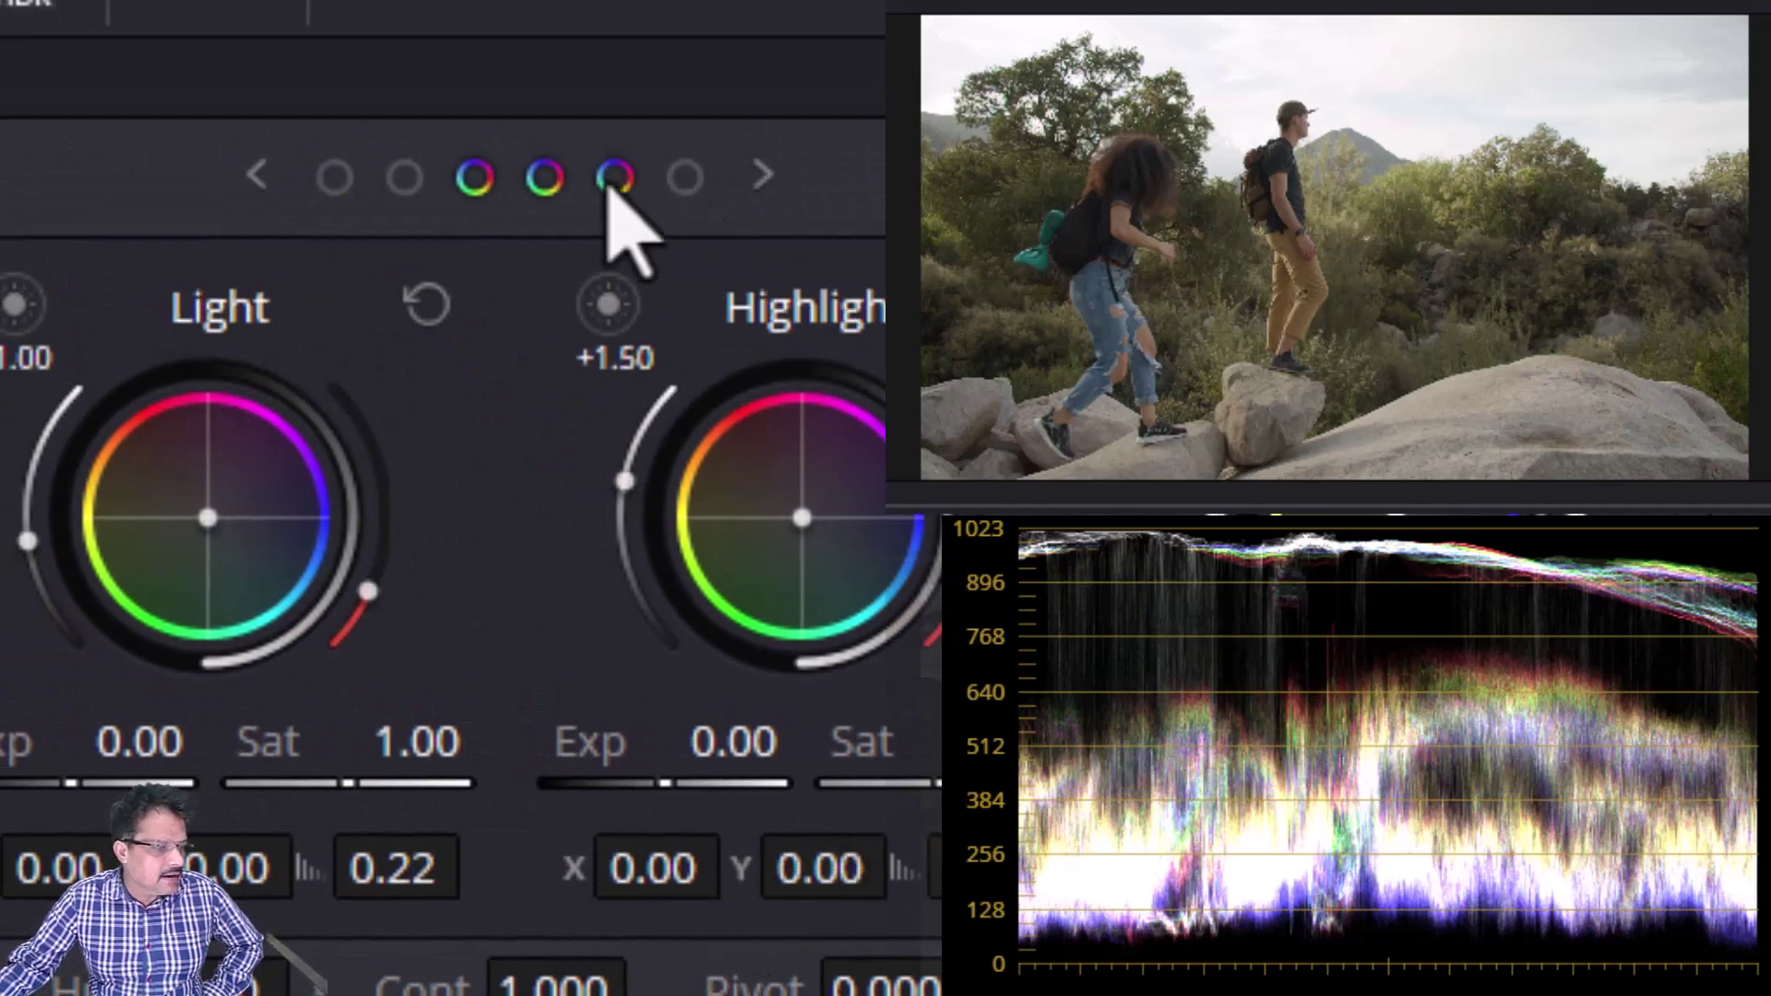
left_click(683, 180)
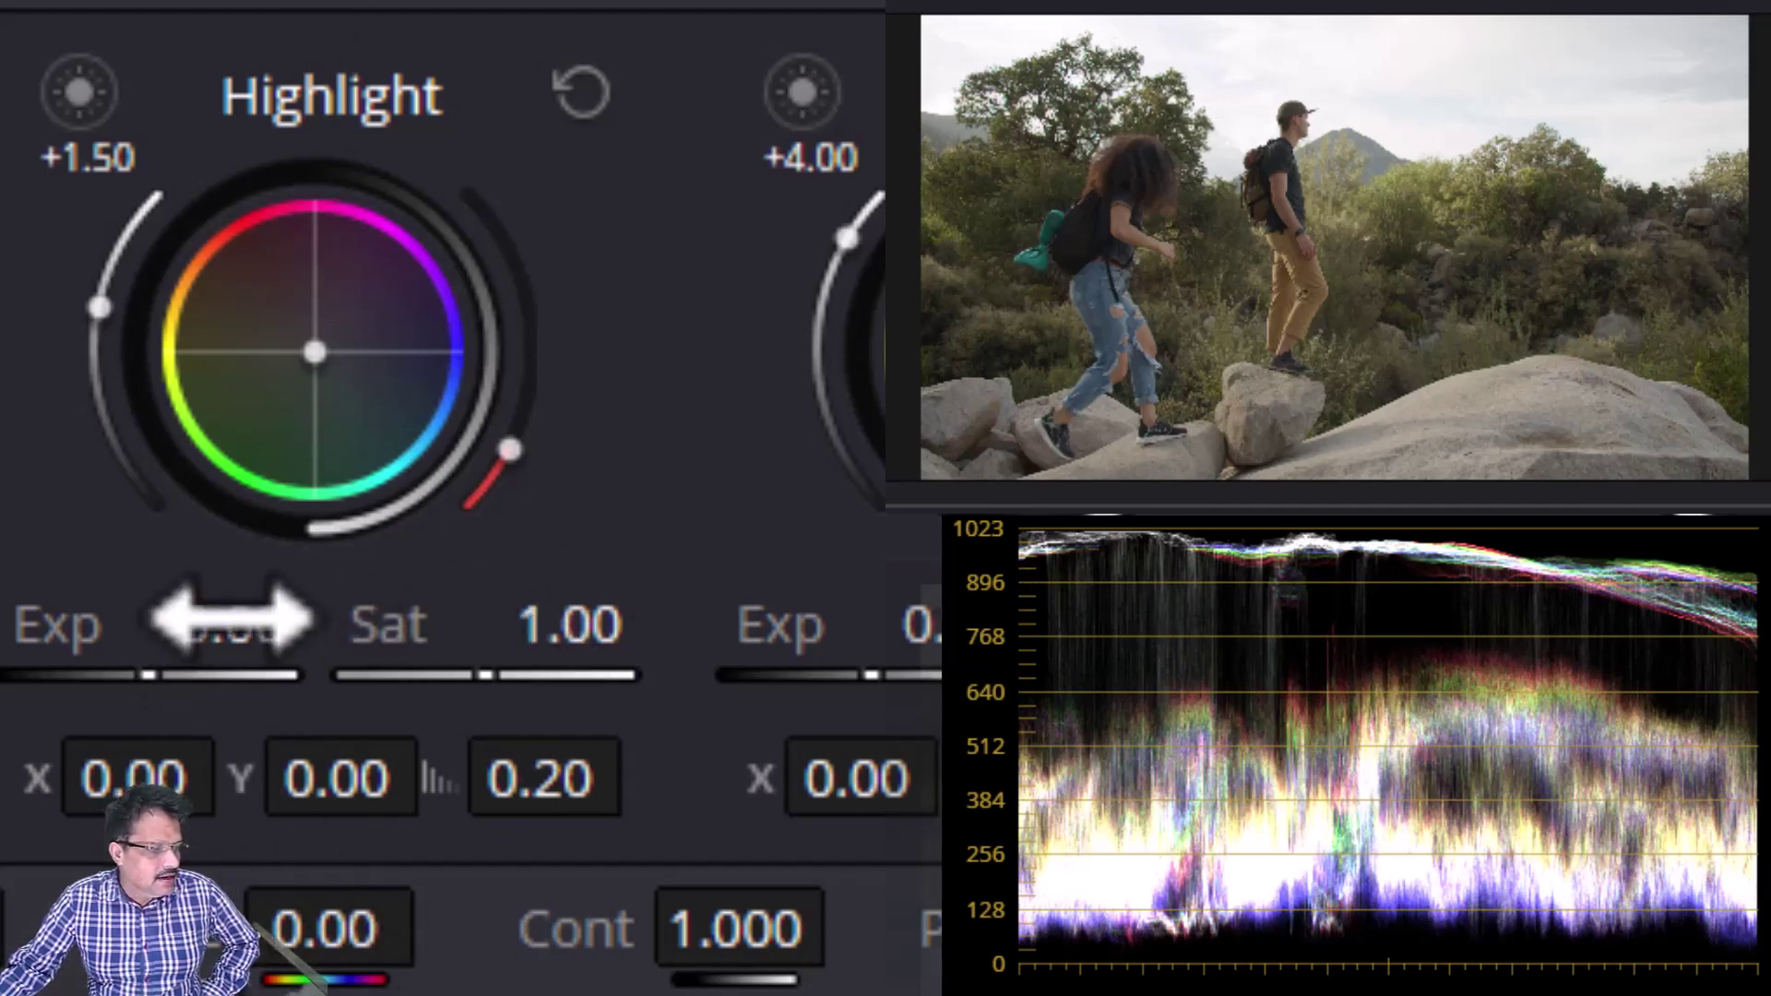
left_click_drag(231, 619, 0, 619)
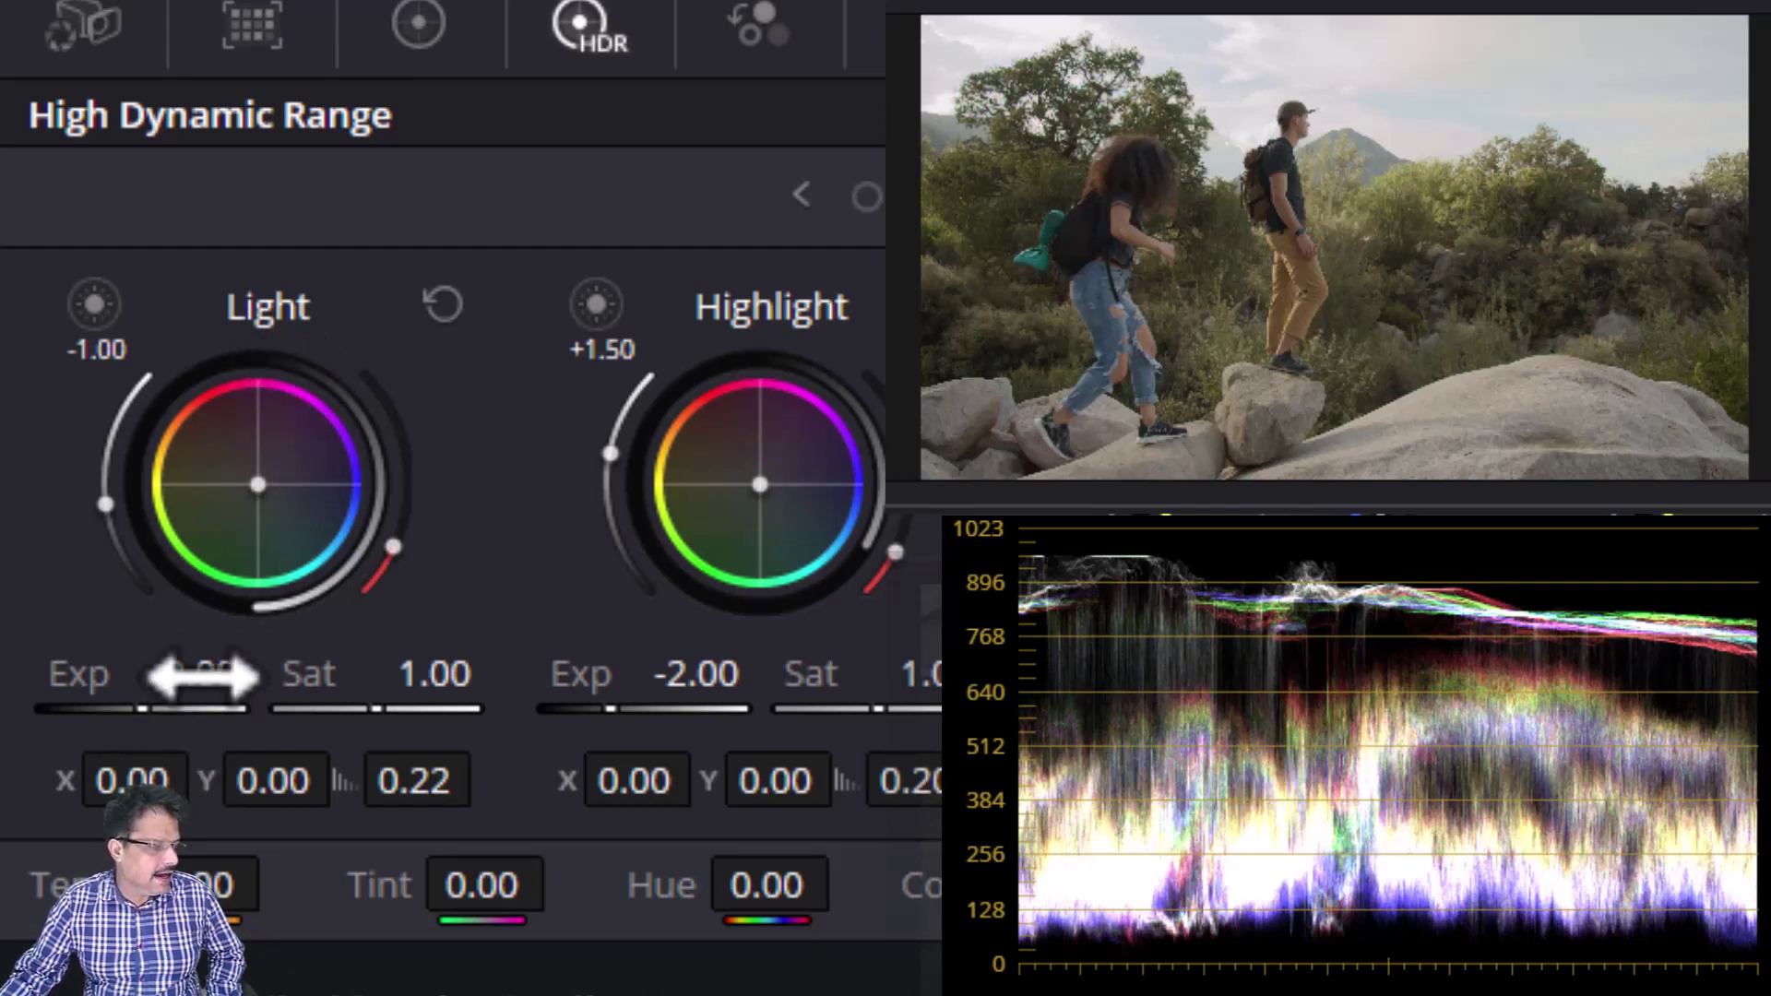
- Set the Light zone exposure to -0.42 and the Specular exposure to 0.78
left_click_drag(203, 676, 124, 676)
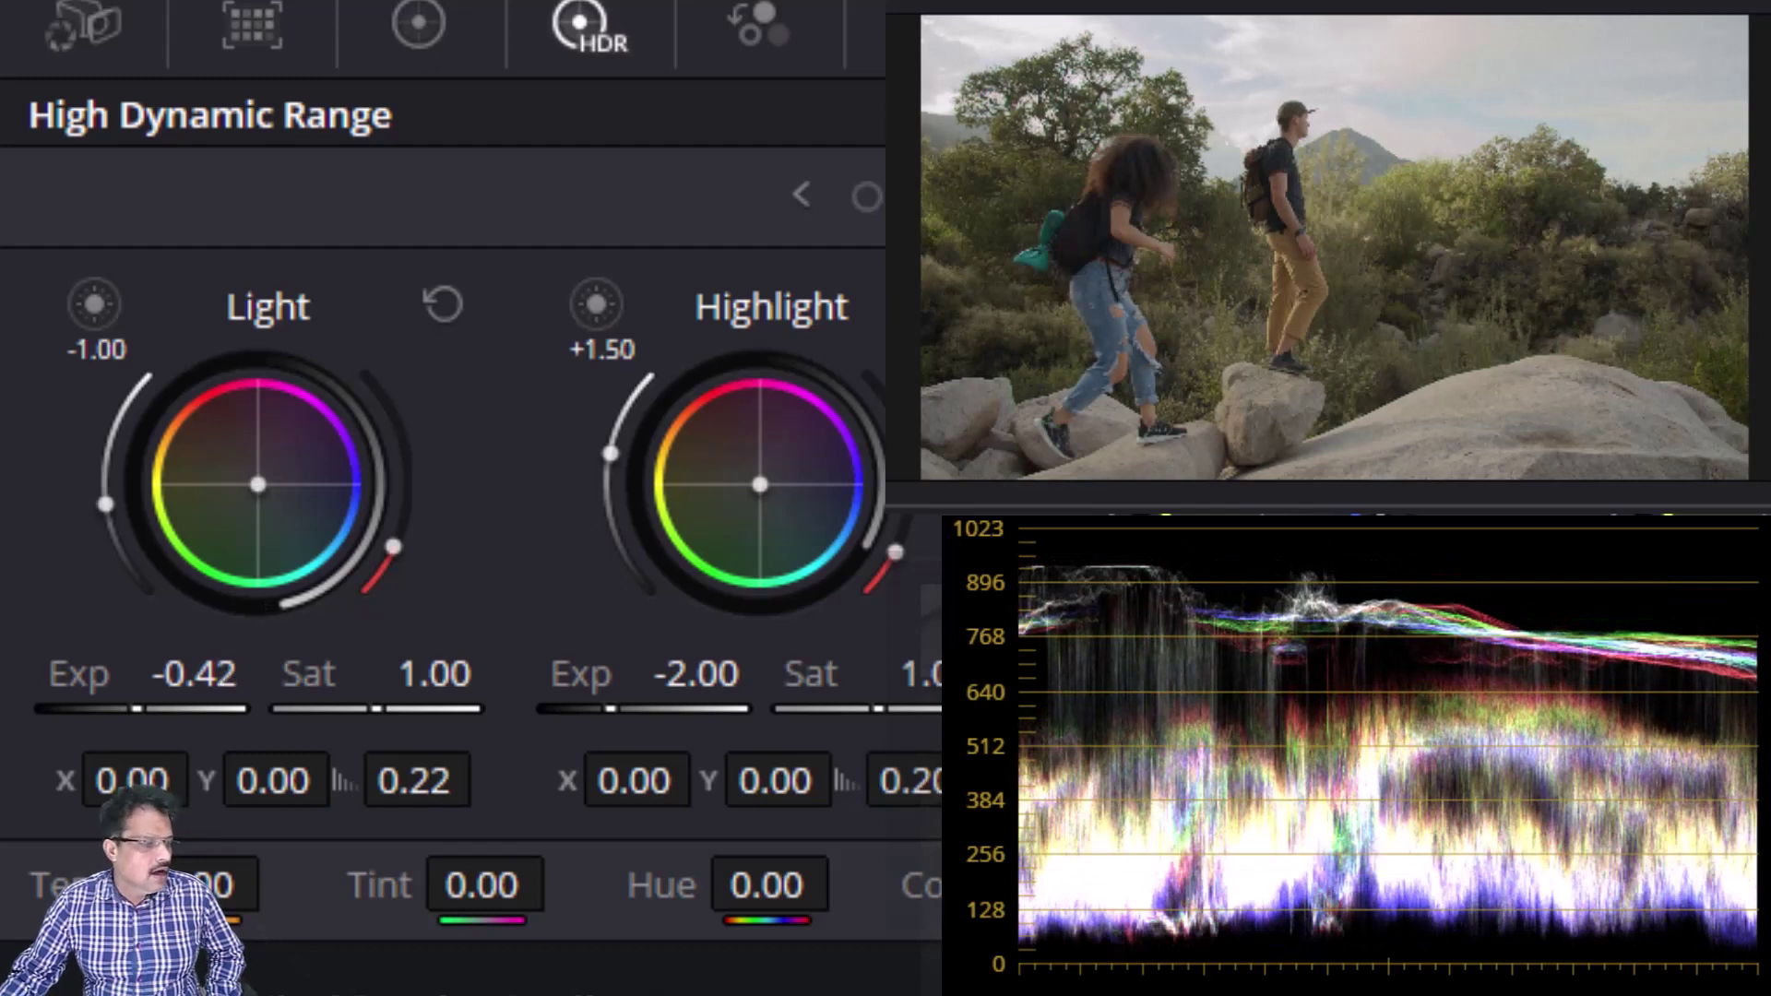
left_click_drag(124, 676, 202, 688)
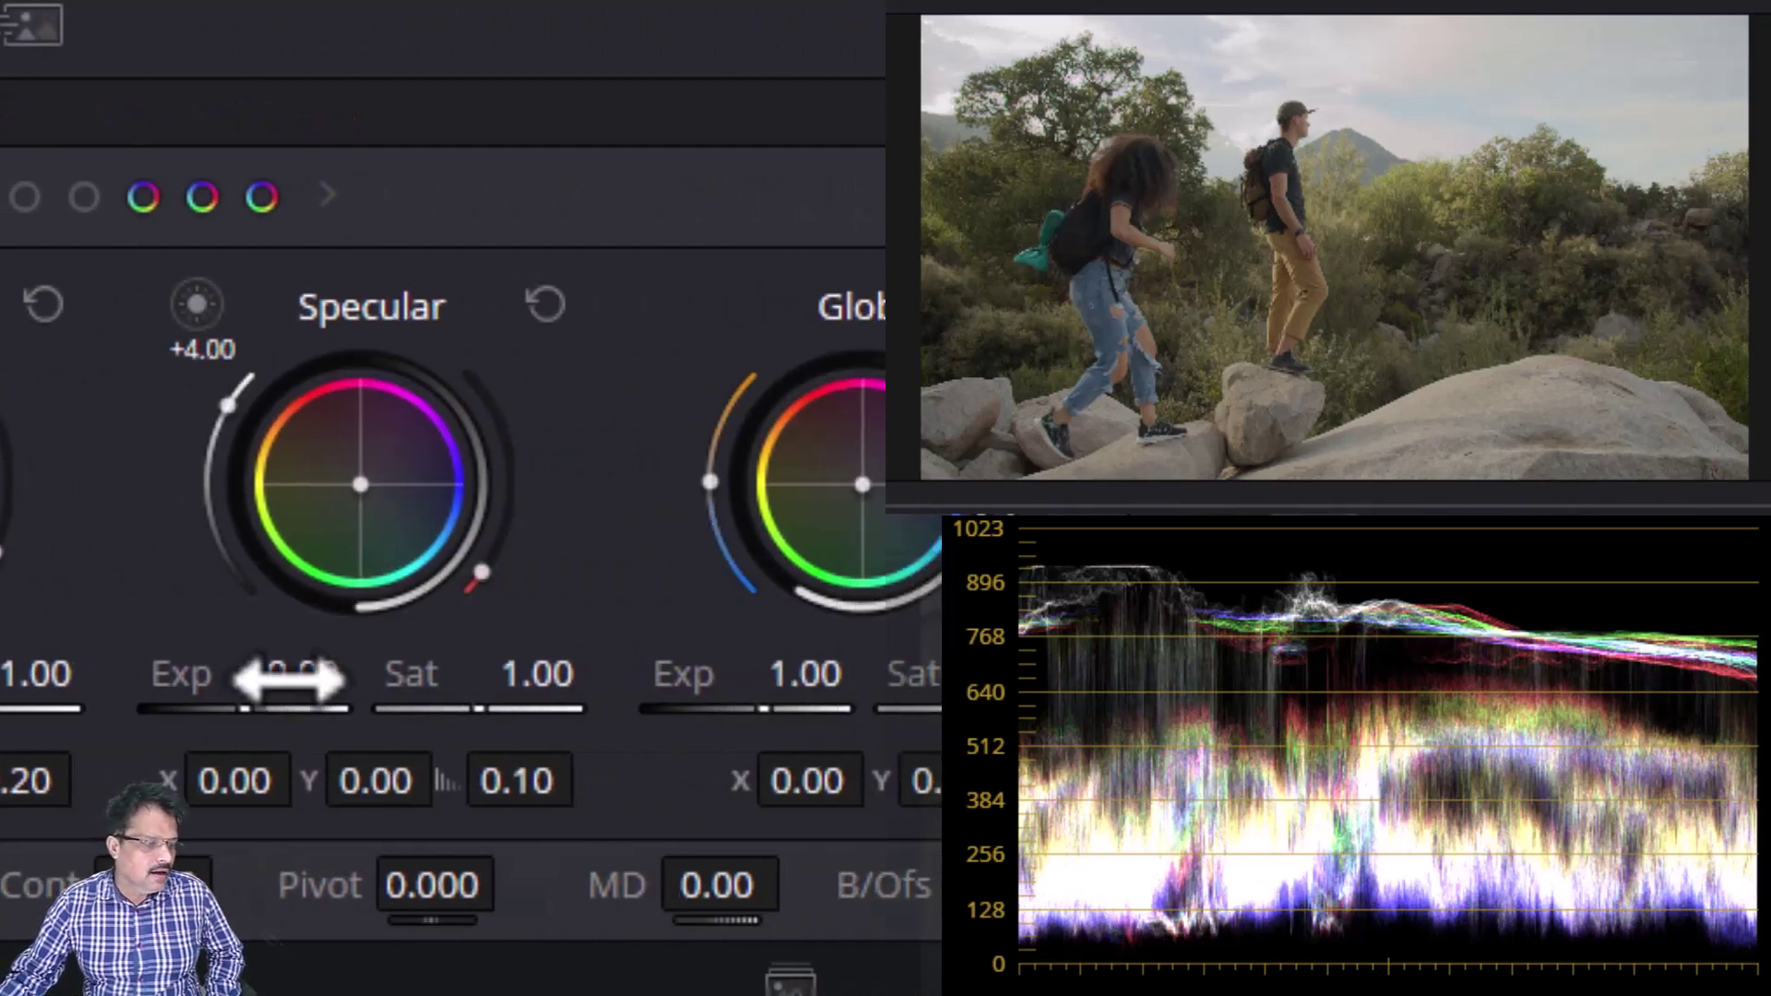
left_click_drag(285, 680, 501, 679)
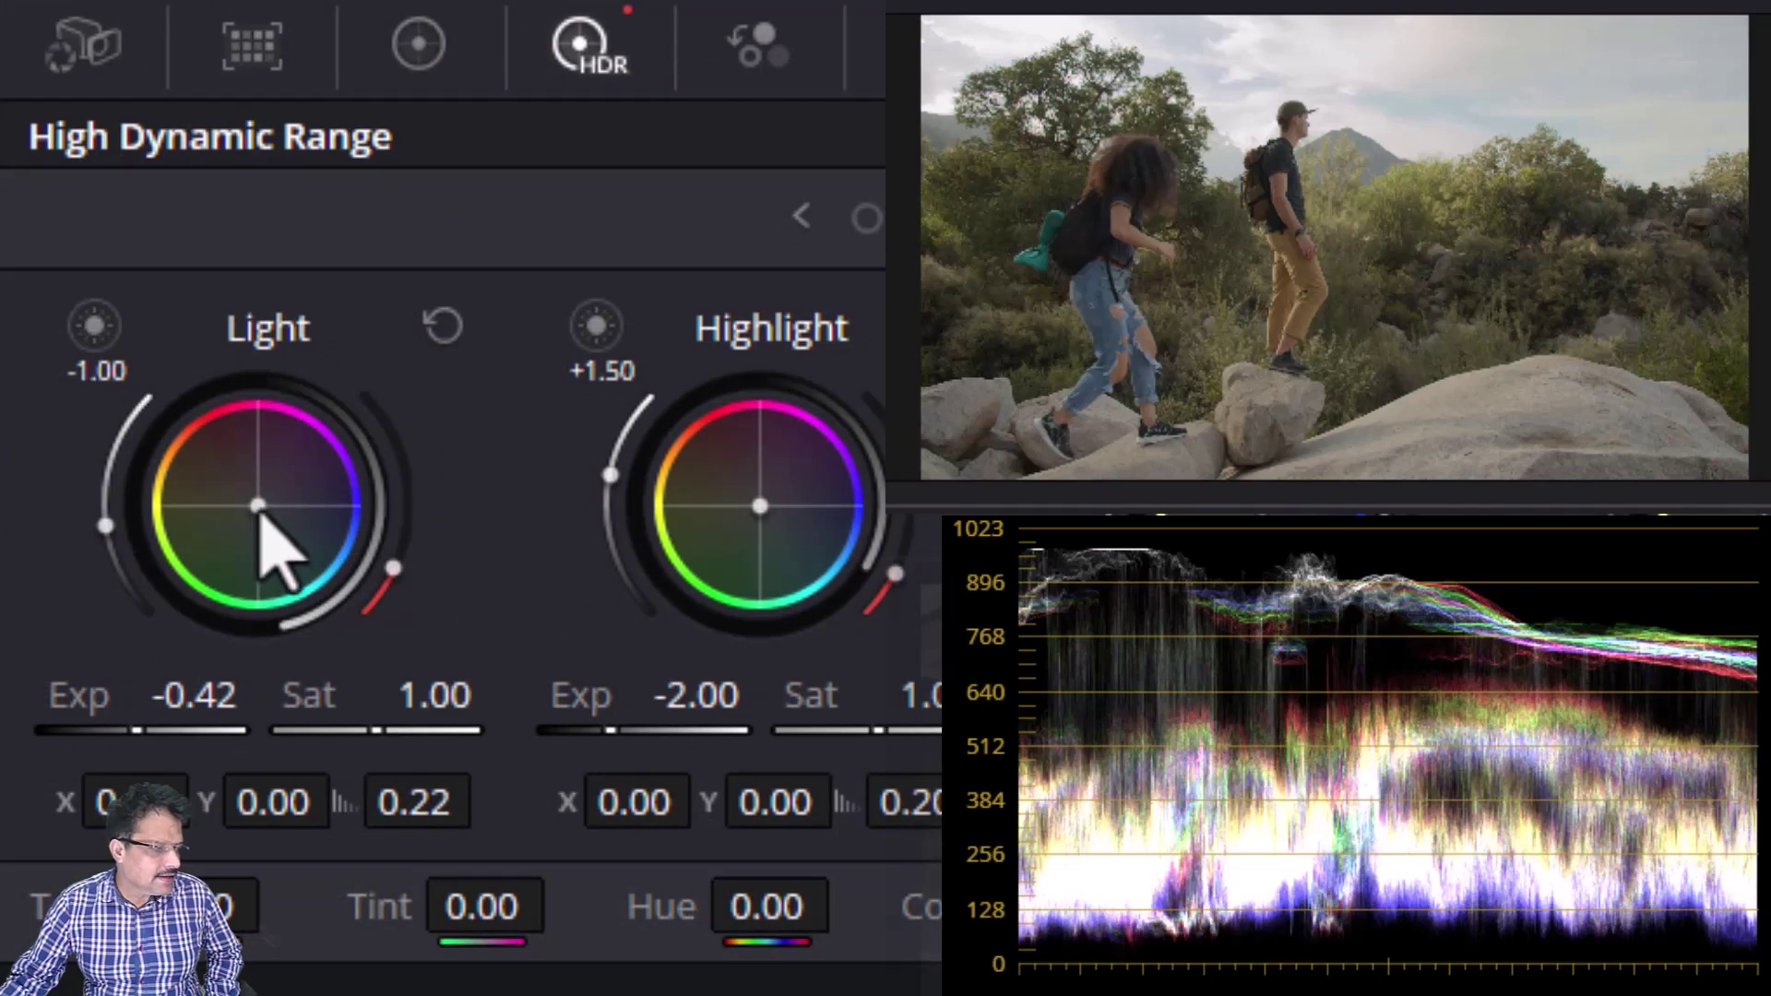
- Nudge the Light wheel's colour balance to Y -0.02 for a cooler tint
left_click_drag(259, 507, 264, 511)
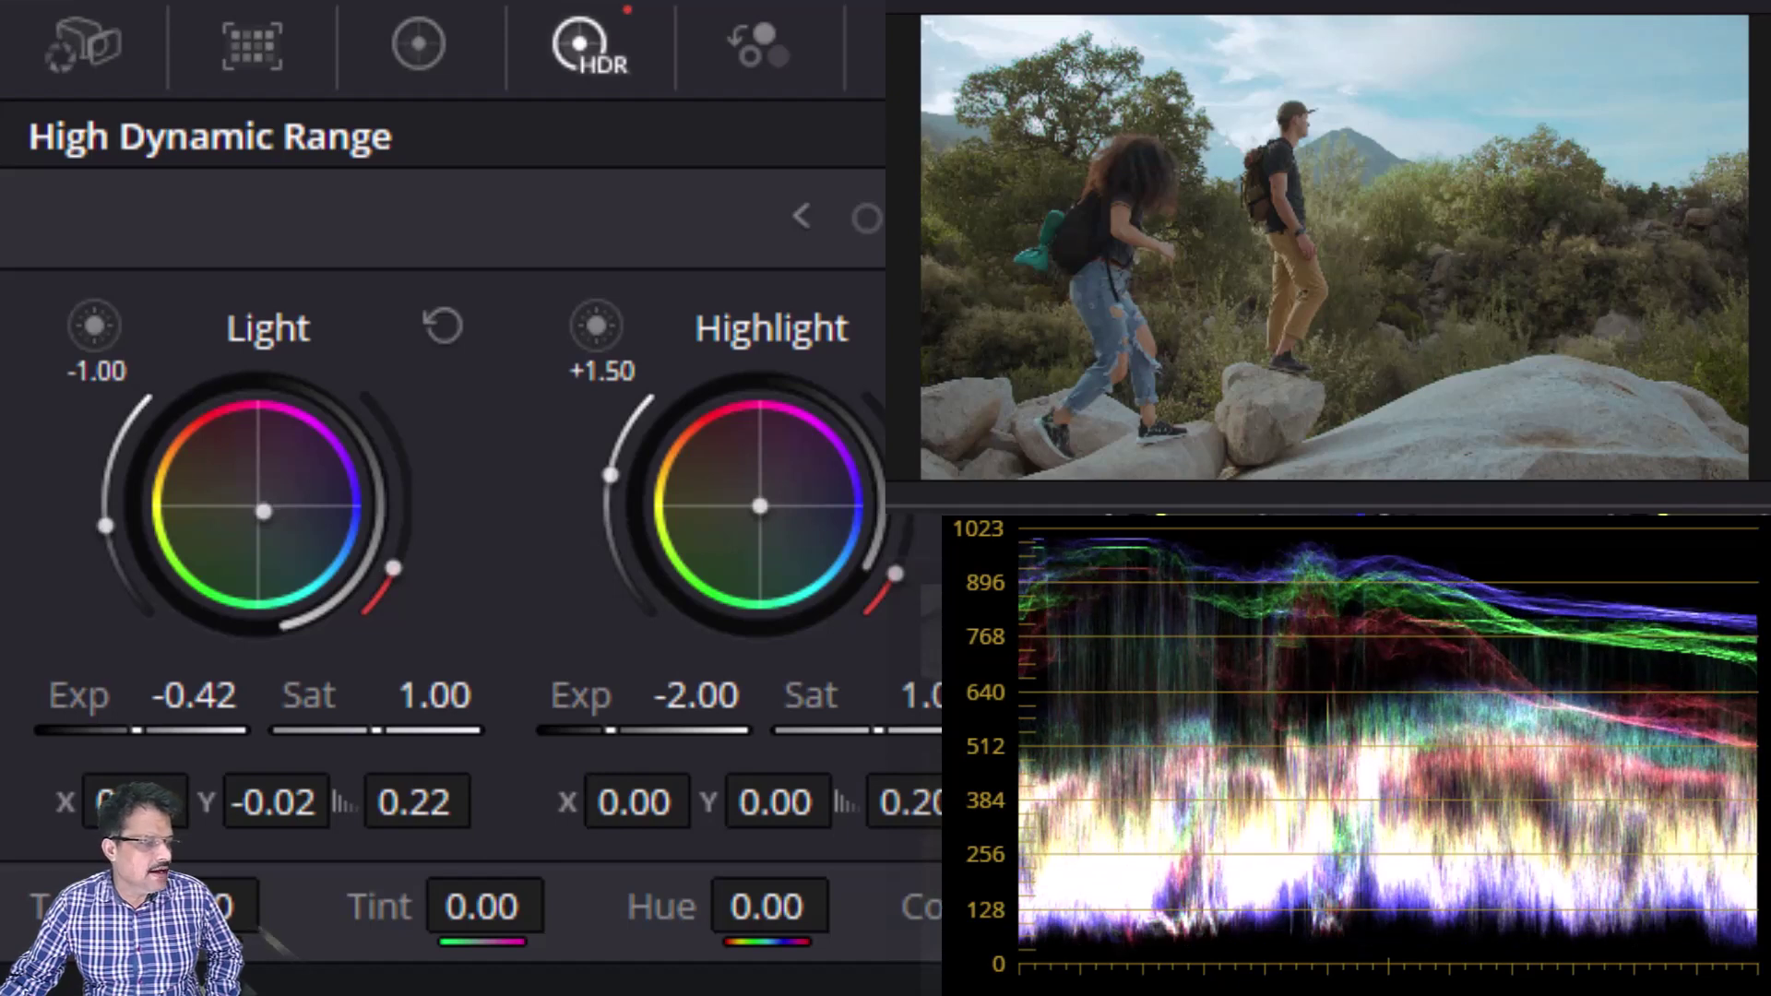
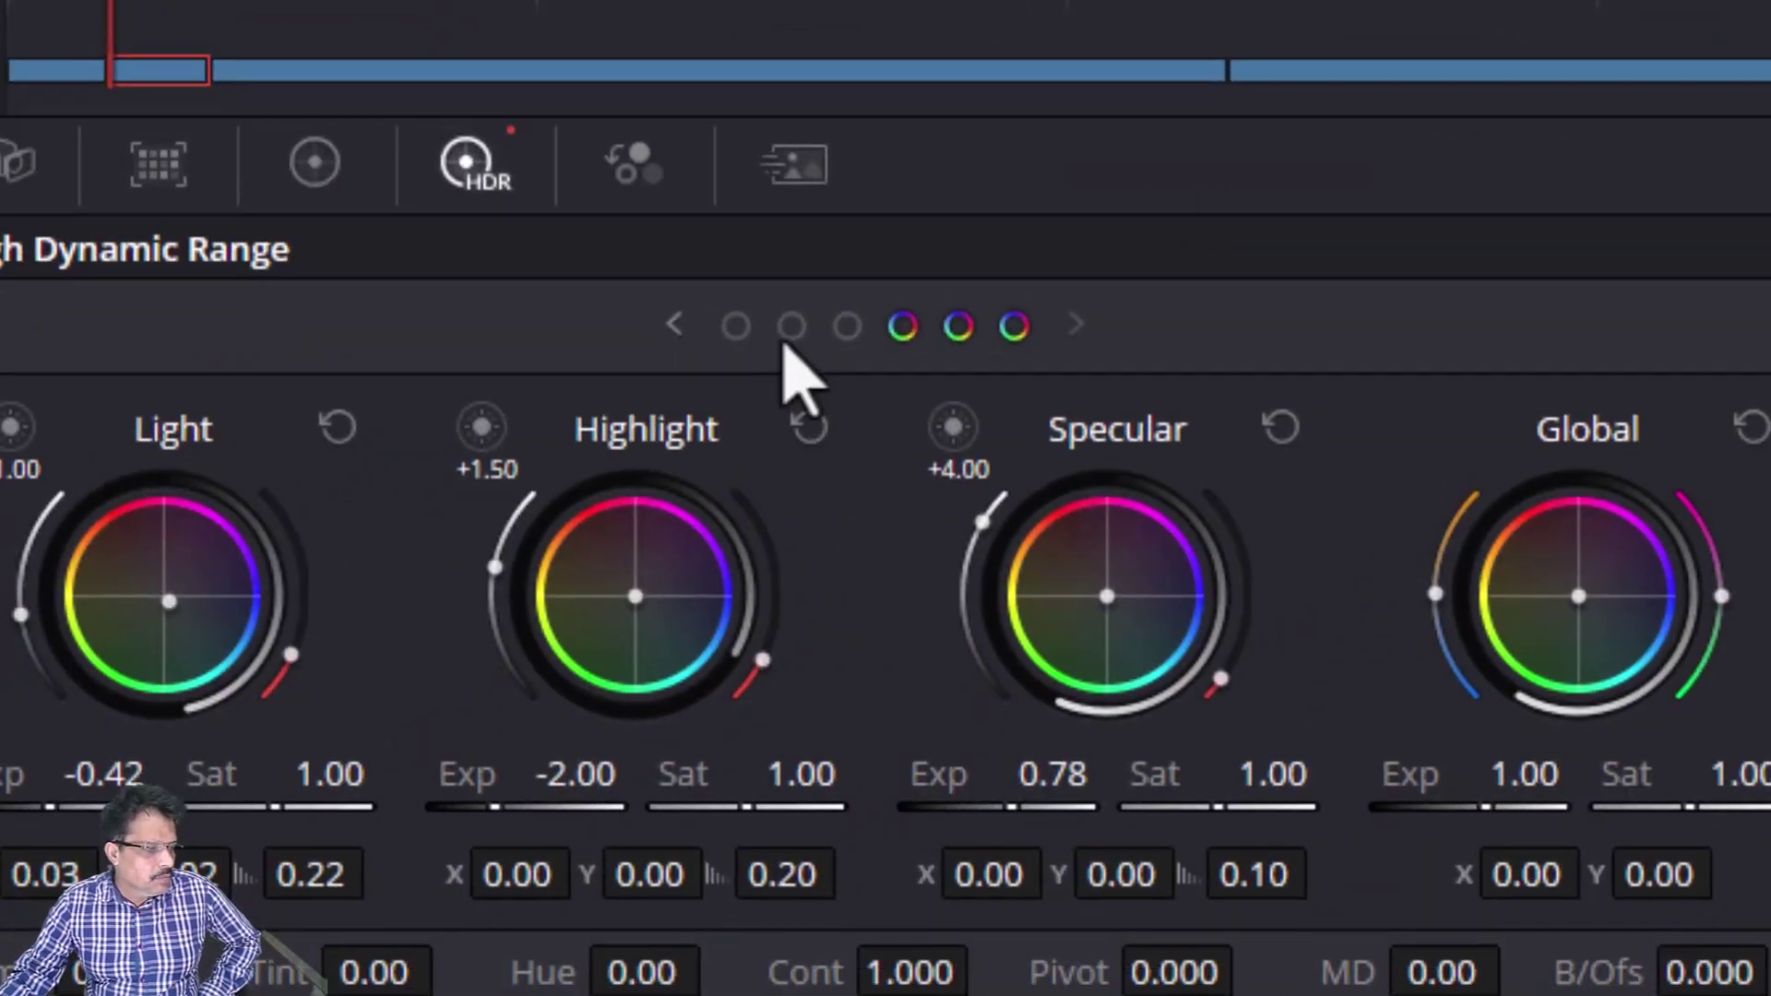
- Page the HDR wheels back twice to bring up the Dark and Shadow zone wheels
left_click(786, 332)
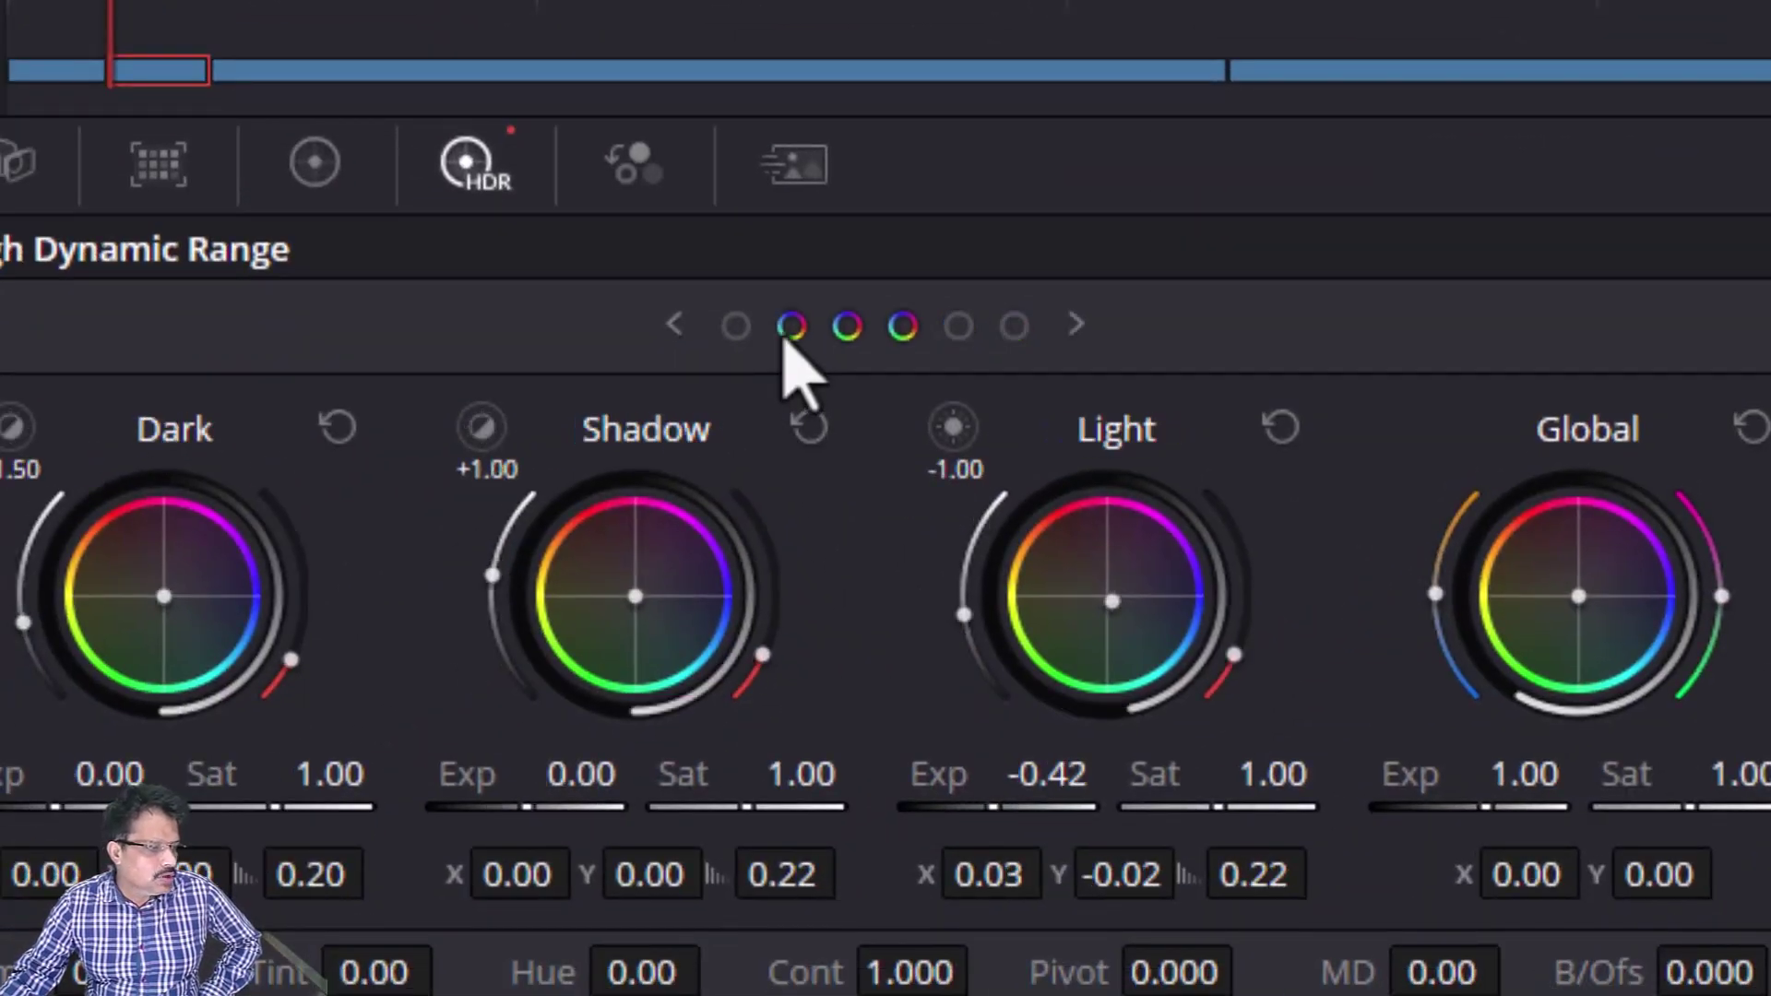
left_click(738, 330)
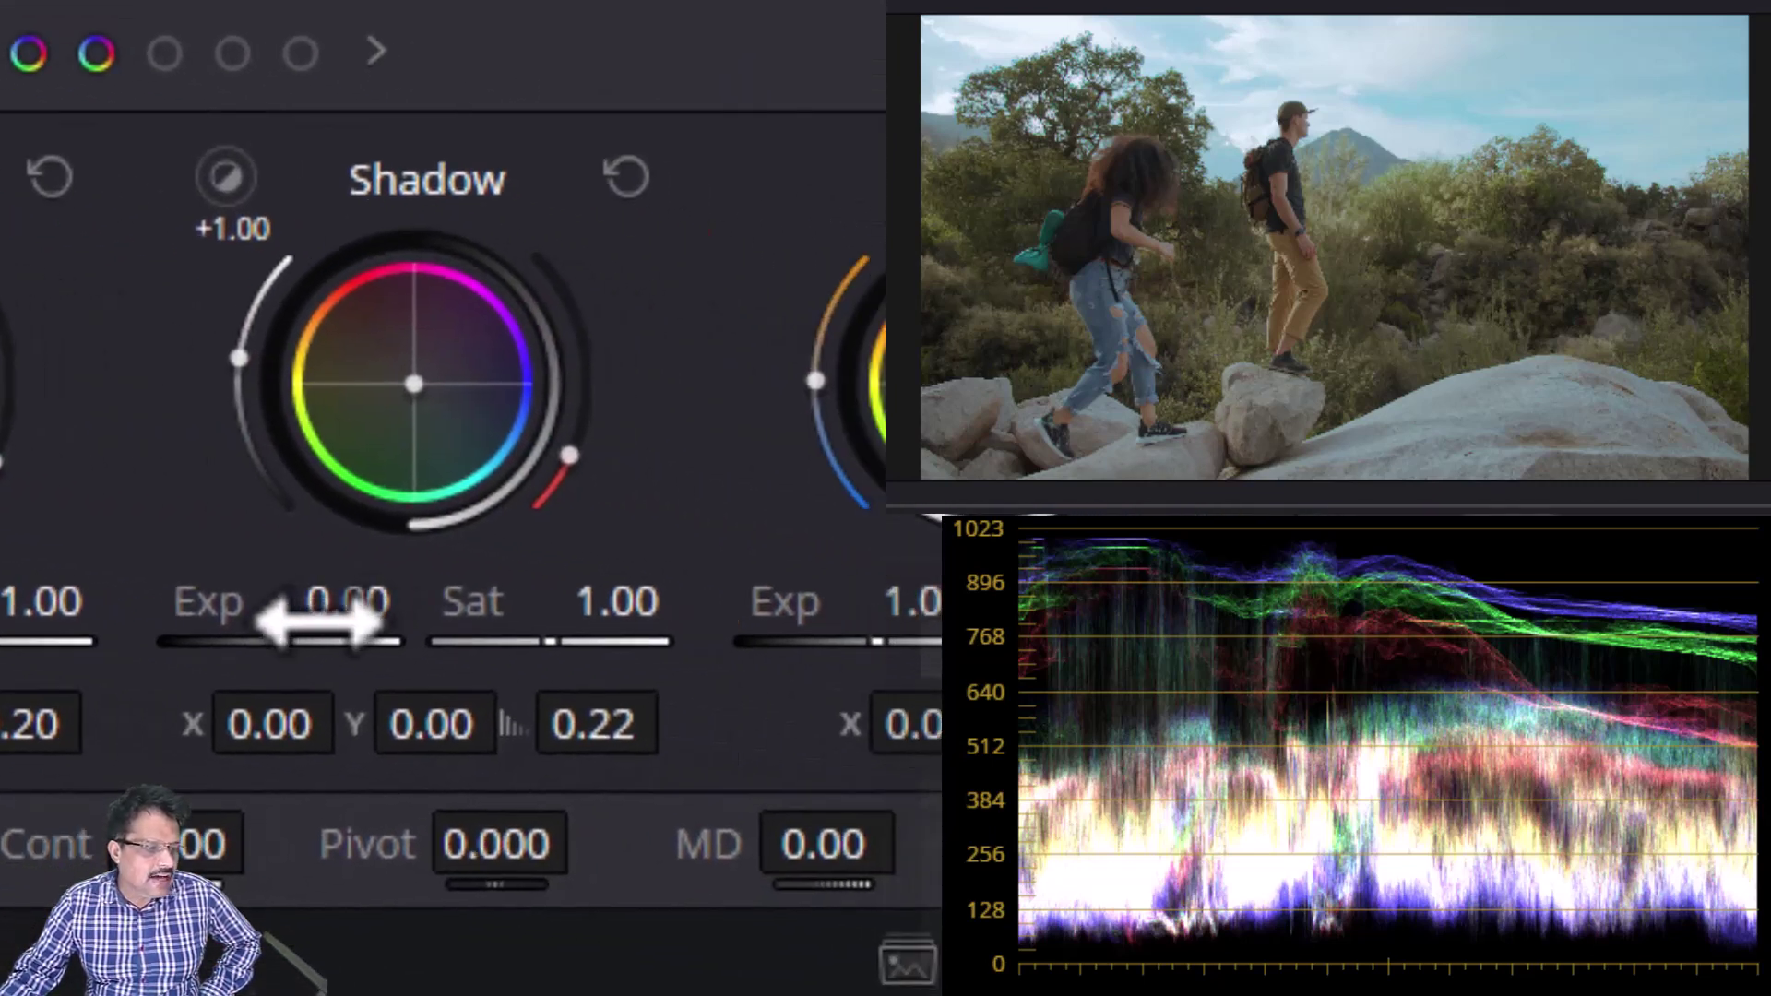
- Raise the Shadow zone exposure to 0.54 and lift its saturation slightly above 1.00
mouse_move(318, 625)
left_mouse_down()
mouse_move(292, 640)
mouse_move(358, 641)
left_mouse_up()
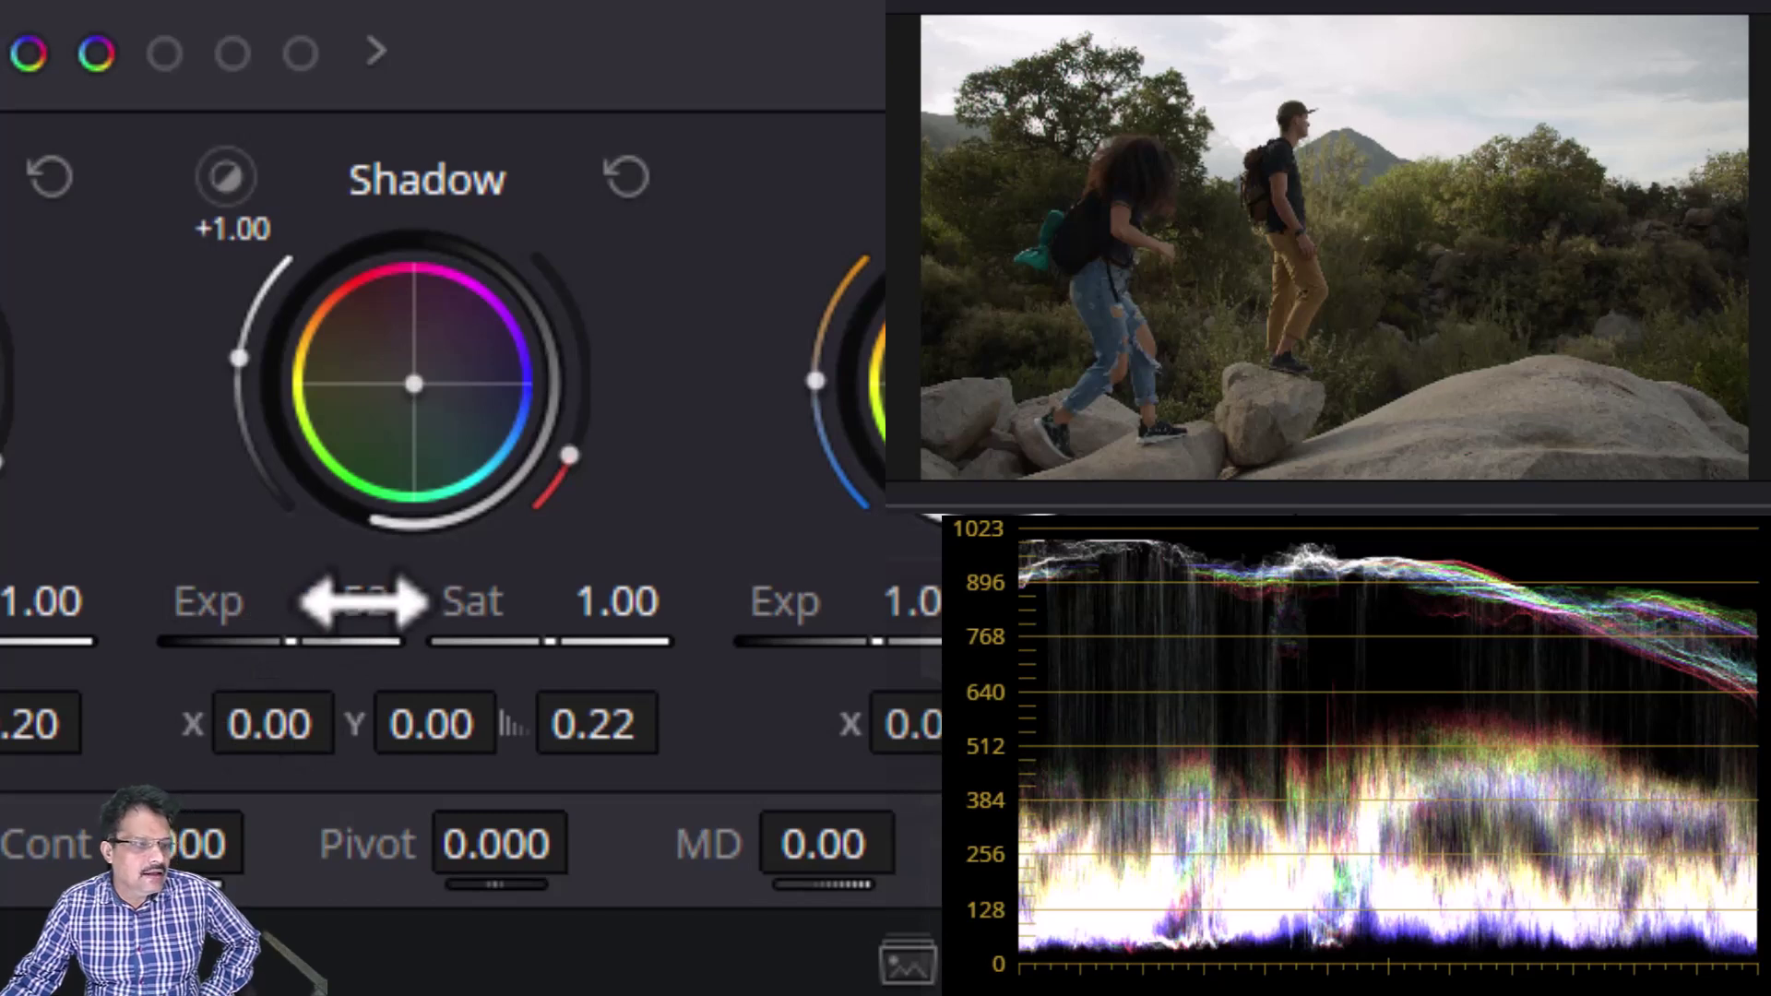
left_click_drag(363, 601, 360, 600)
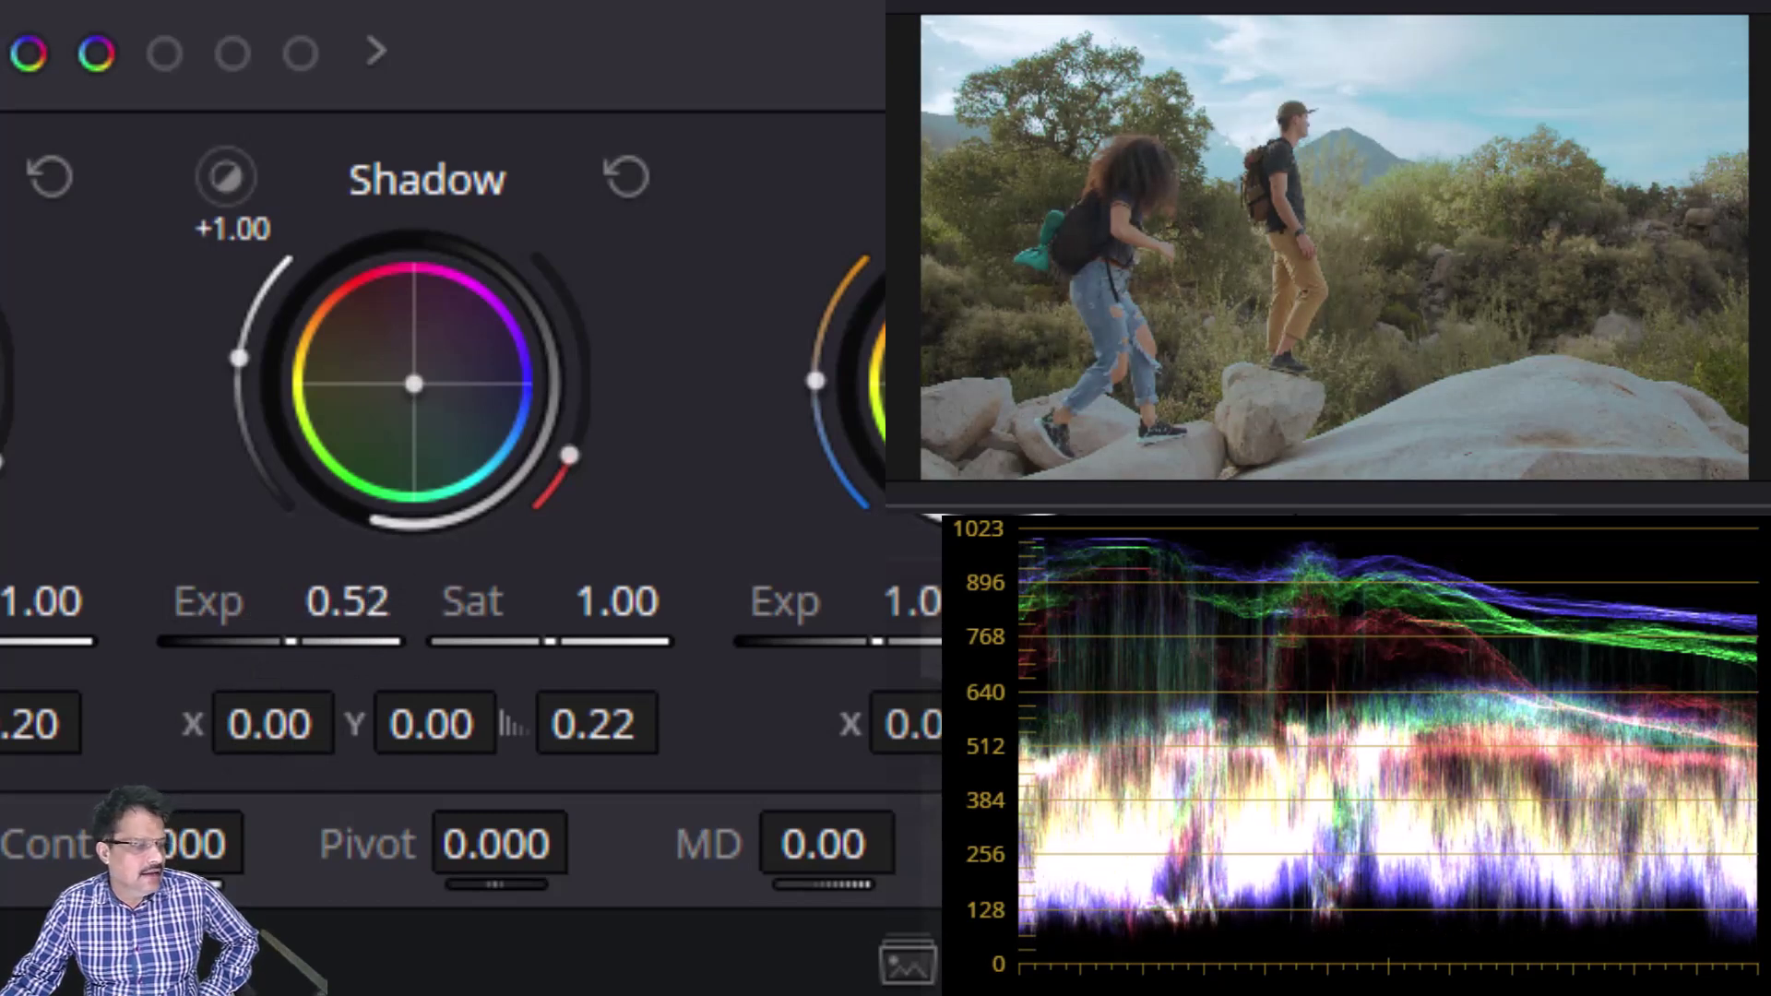
left_click_drag(360, 601, 360, 600)
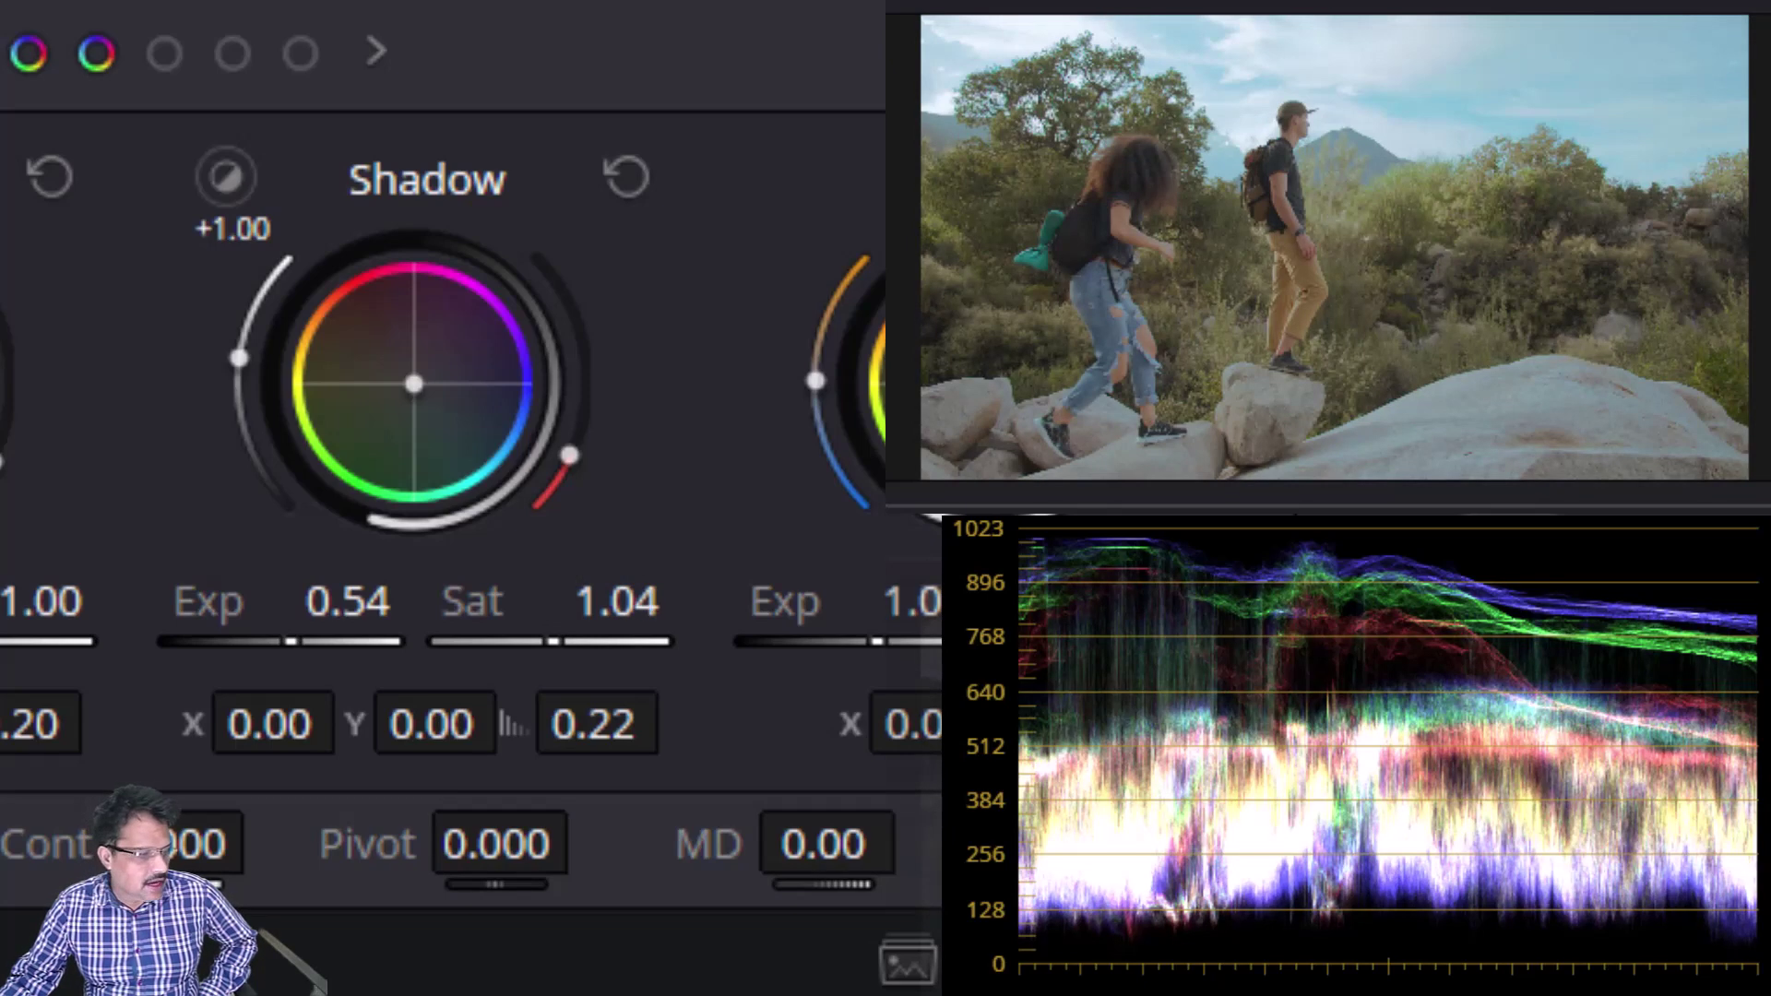
left_click_drag(616, 601, 633, 602)
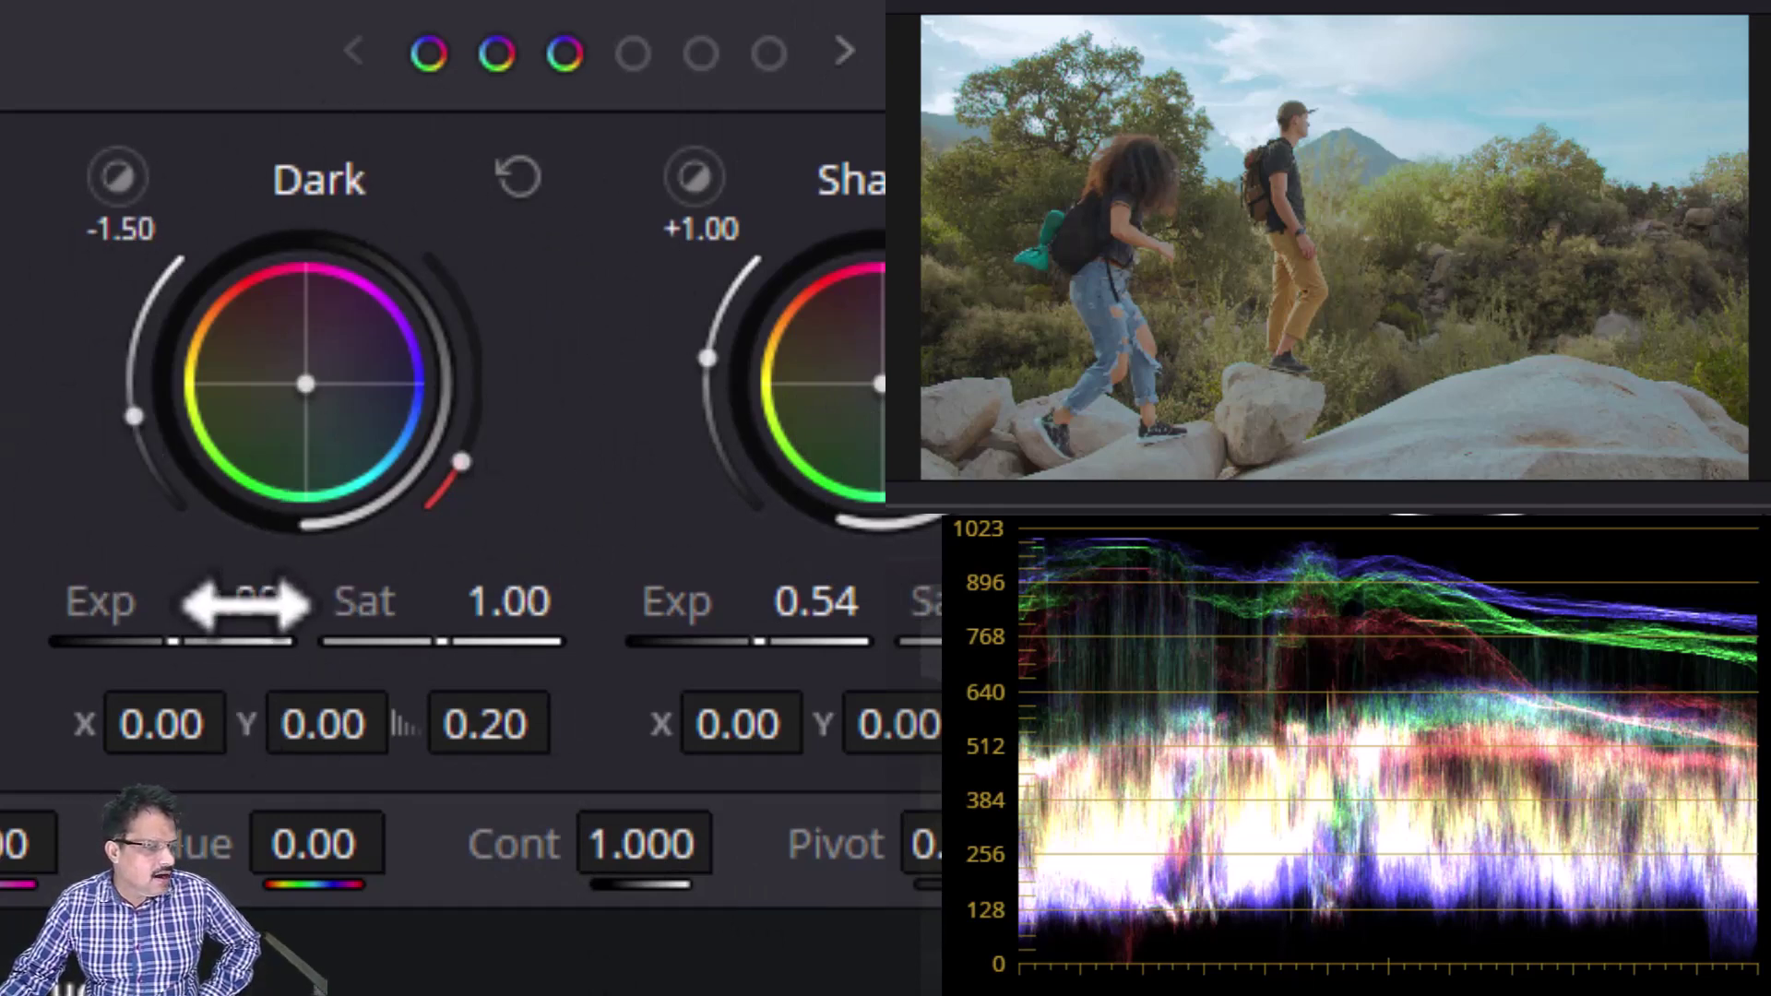
- Lower the Dark zone exposure to -0.18 and scroll the panel to reveal the Black wheel
left_click_drag(245, 604, 205, 604)
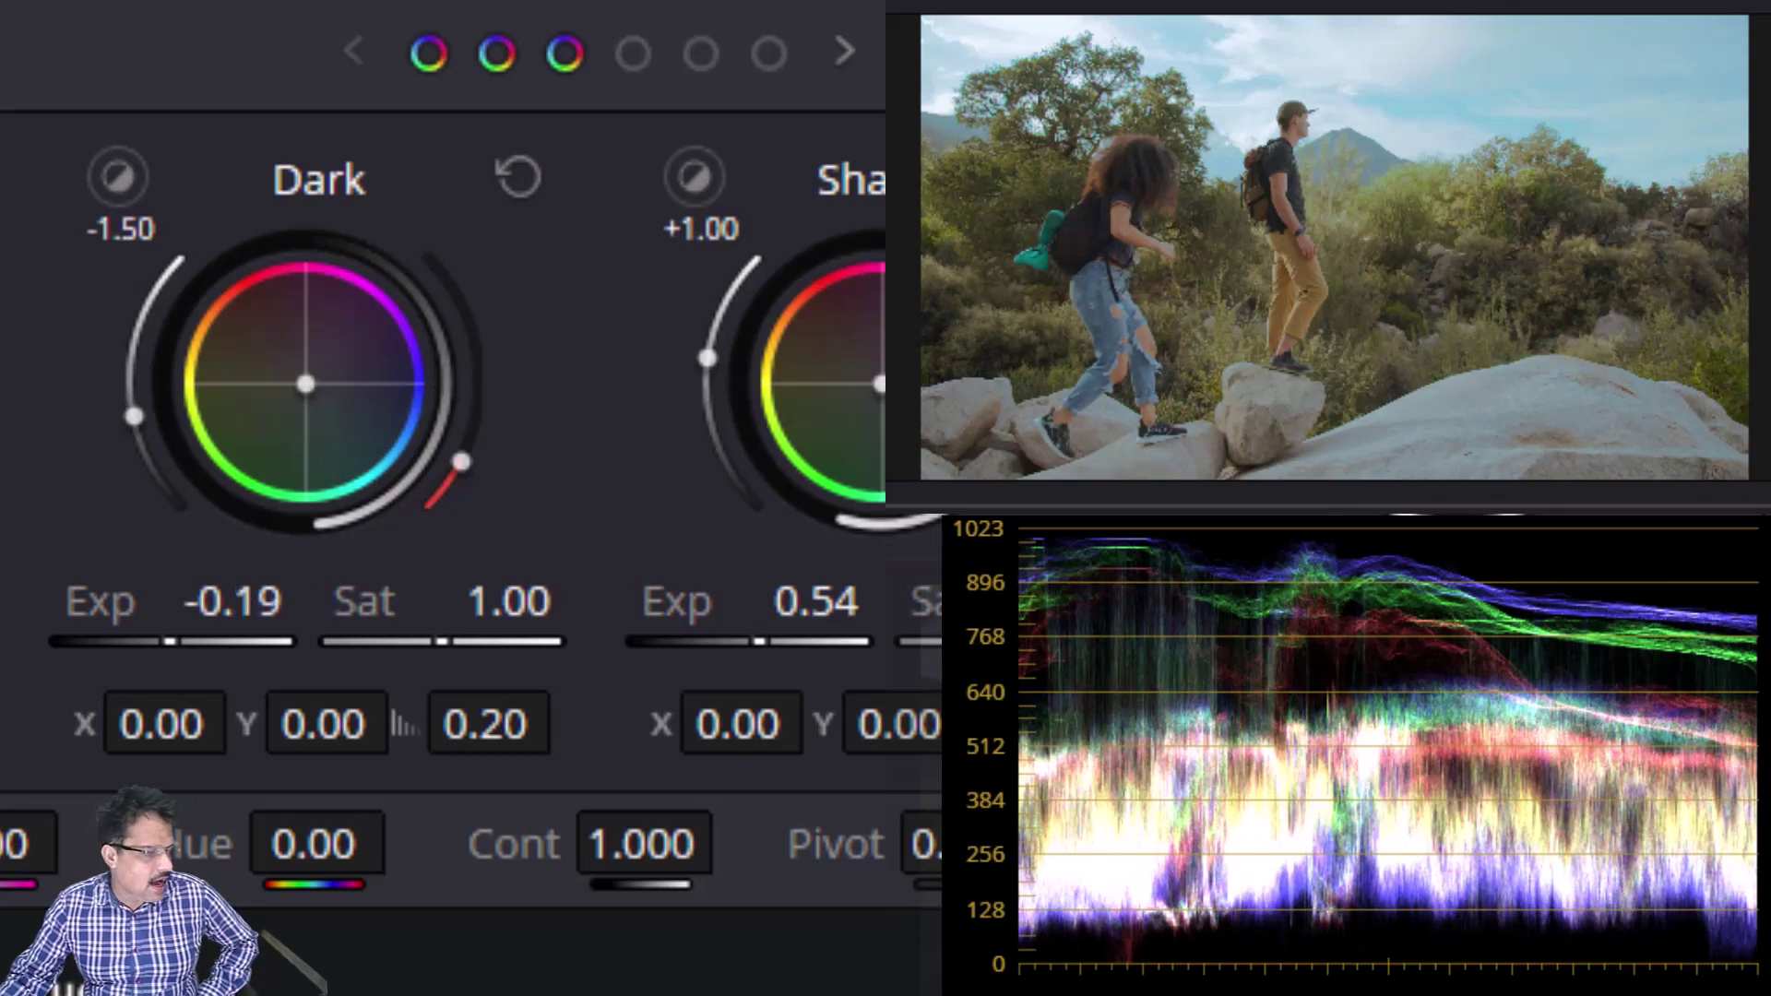
mouse_move(198, 604)
left_mouse_down()
mouse_move(173, 605)
mouse_move(201, 604)
left_mouse_up()
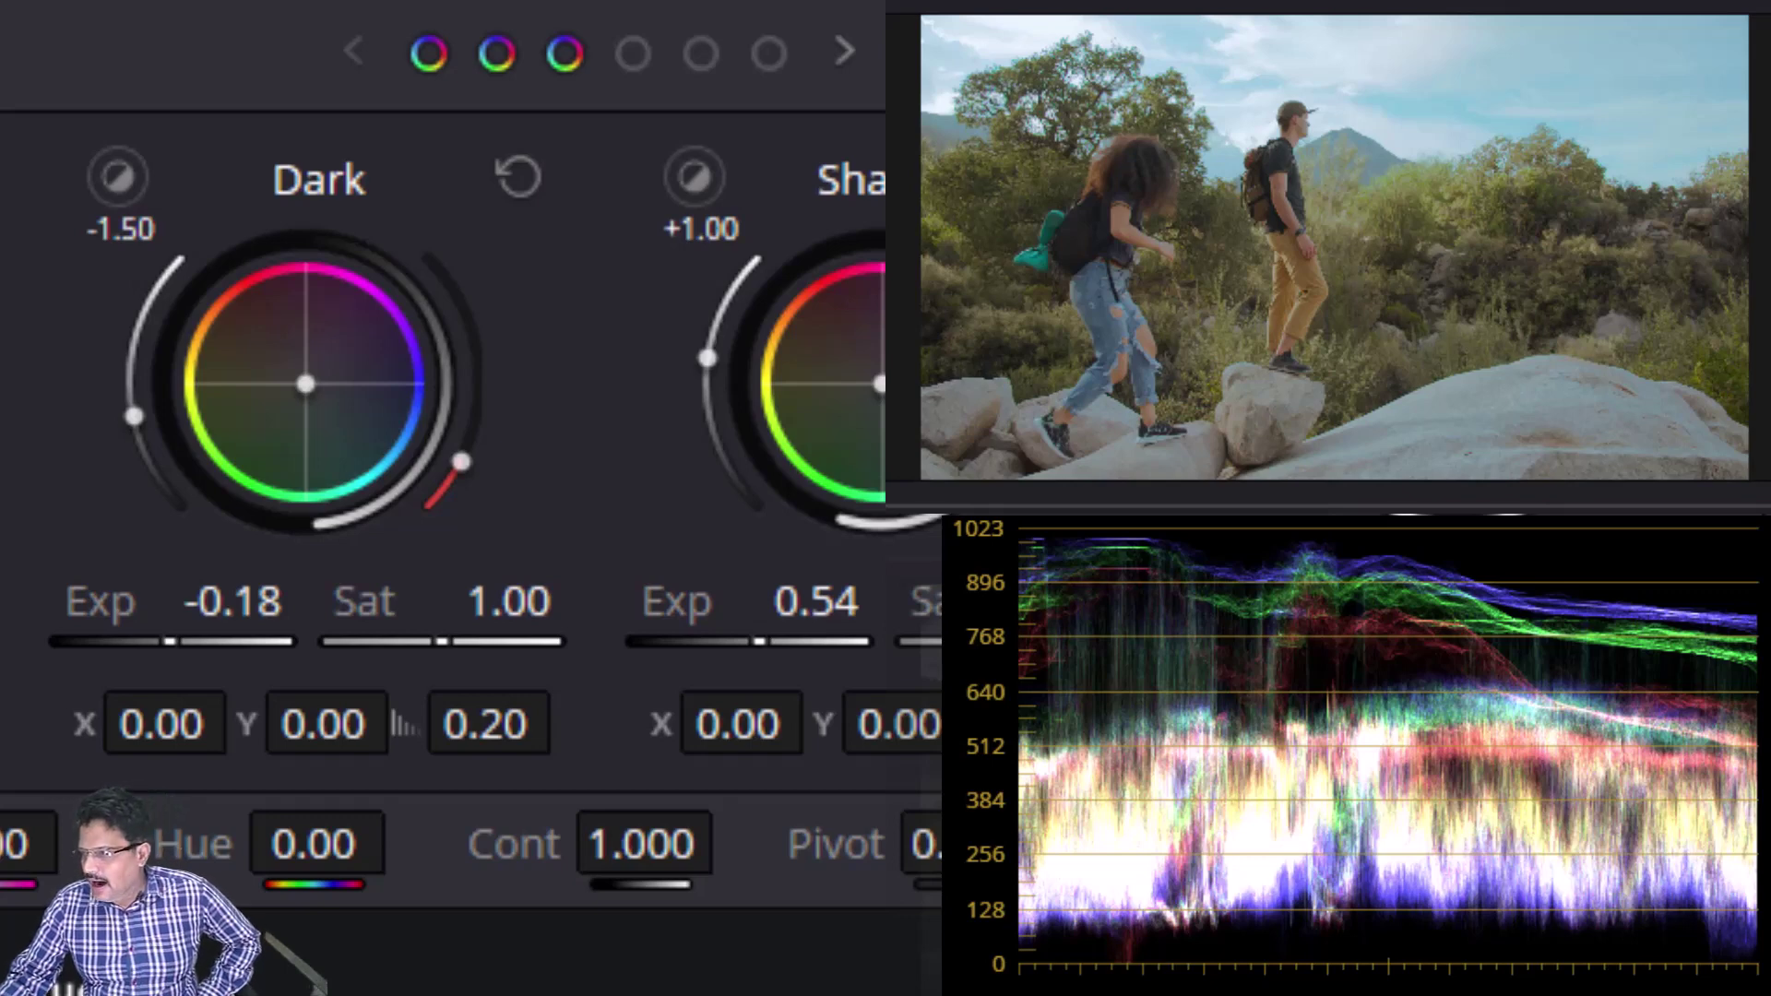
left_click_drag(201, 604, 238, 601)
scroll(356, 711, "up", 2)
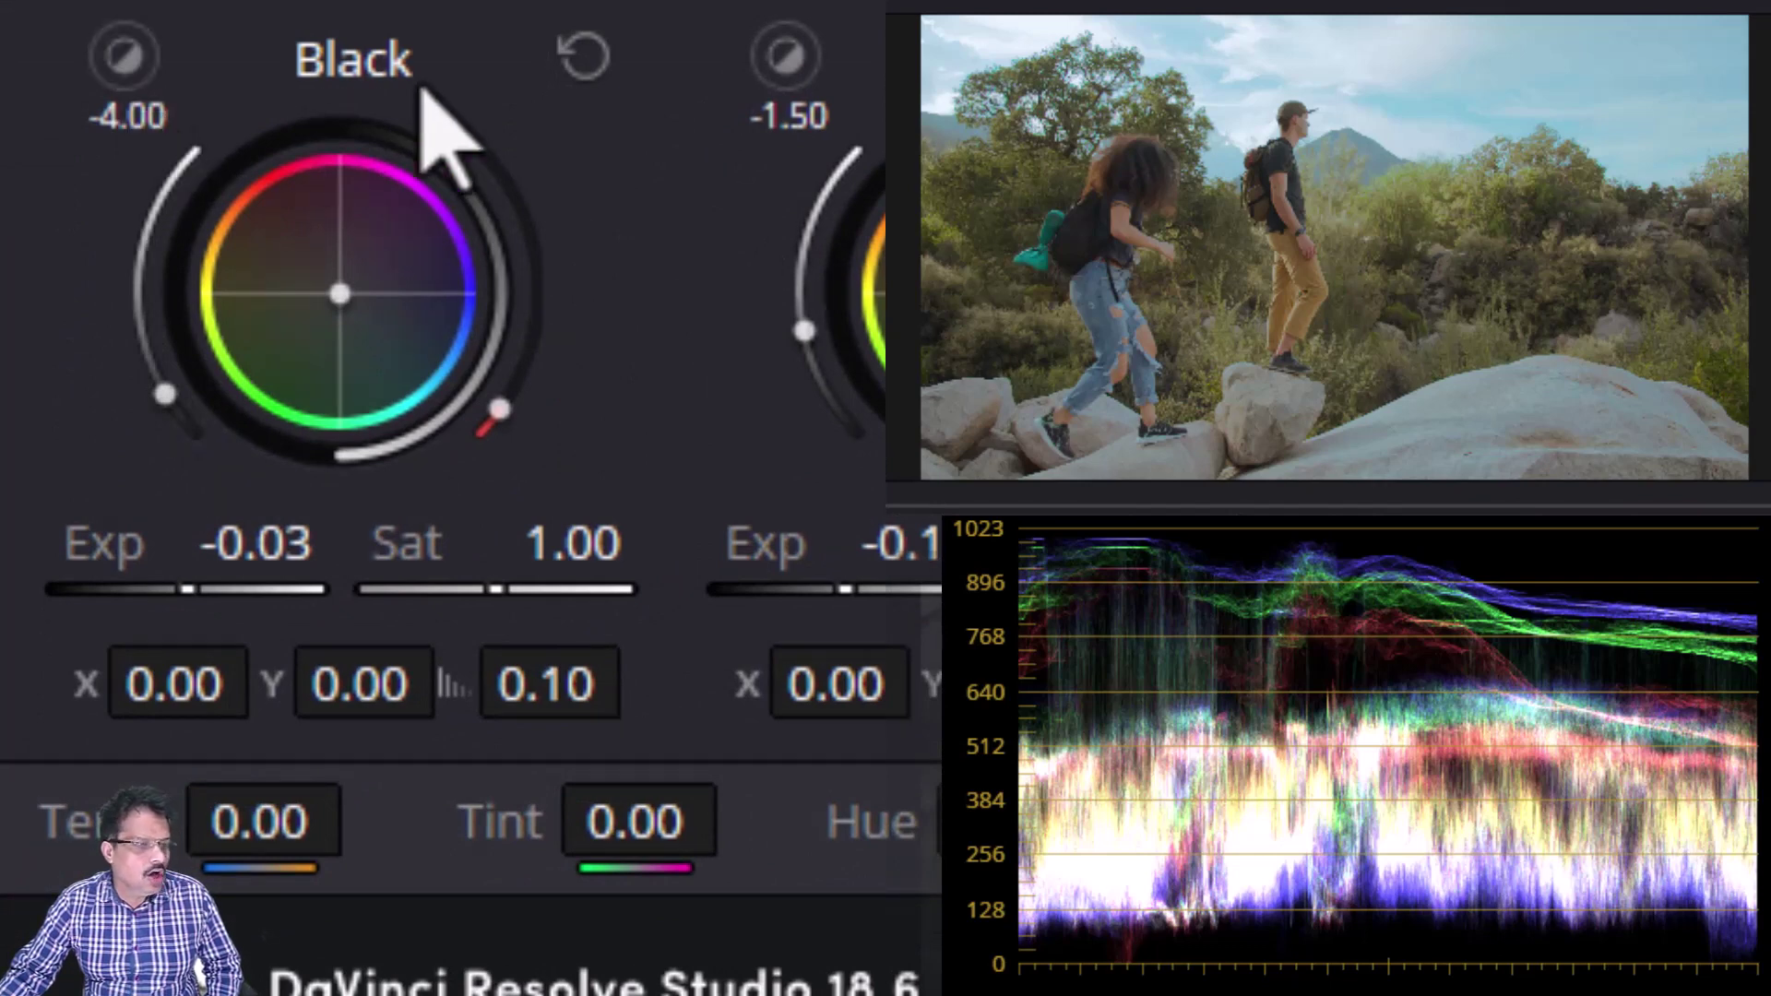
- Check the Black, Dark and Shadow zone coverage previews, then leave the Light zone preview showing
left_click(120, 65)
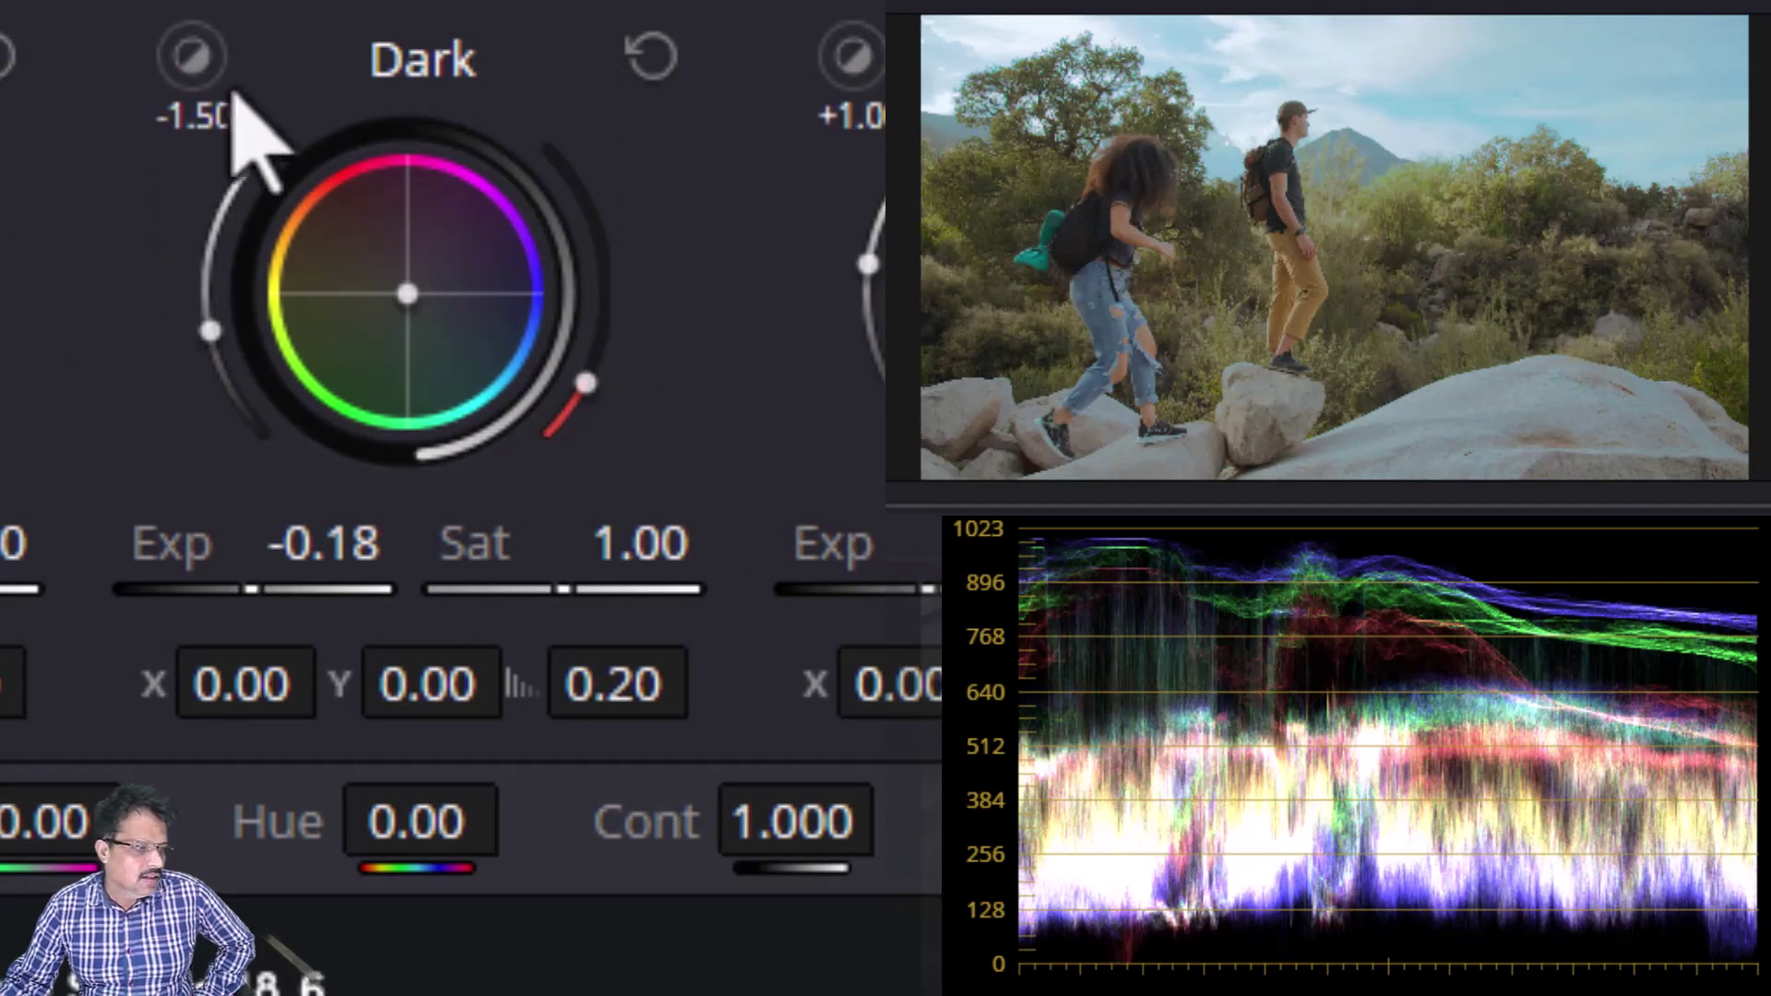
left_click(191, 55)
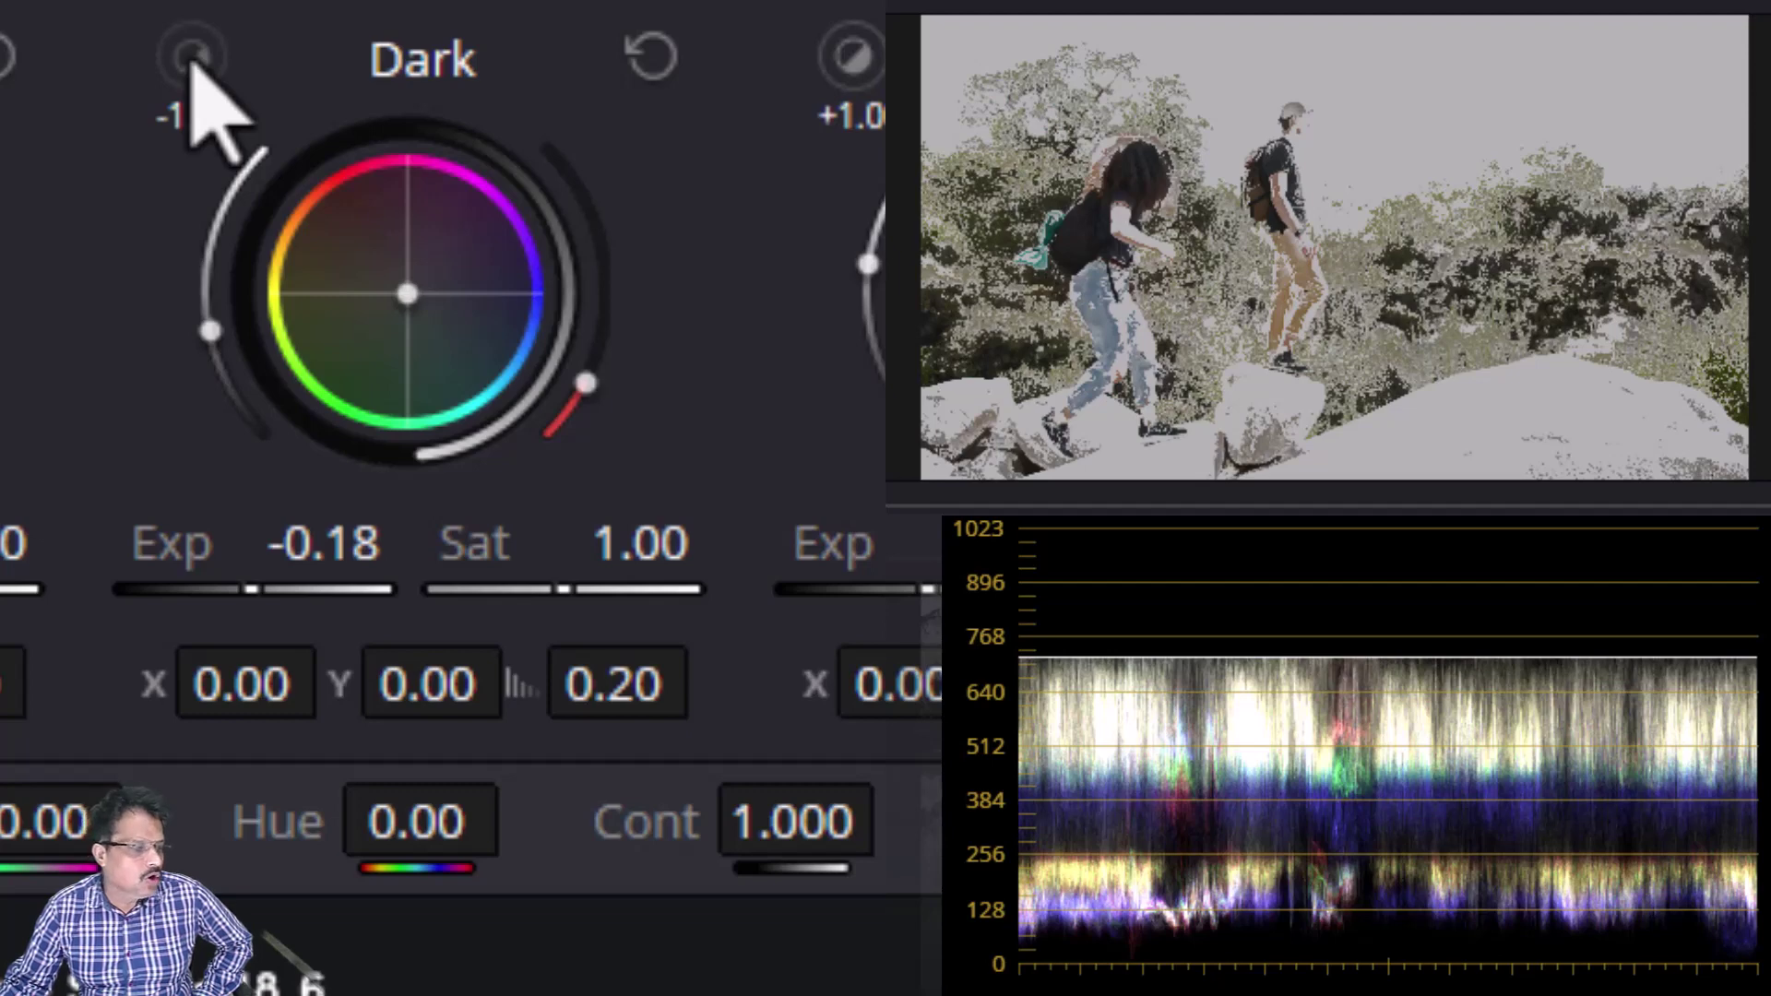
left_click(191, 56)
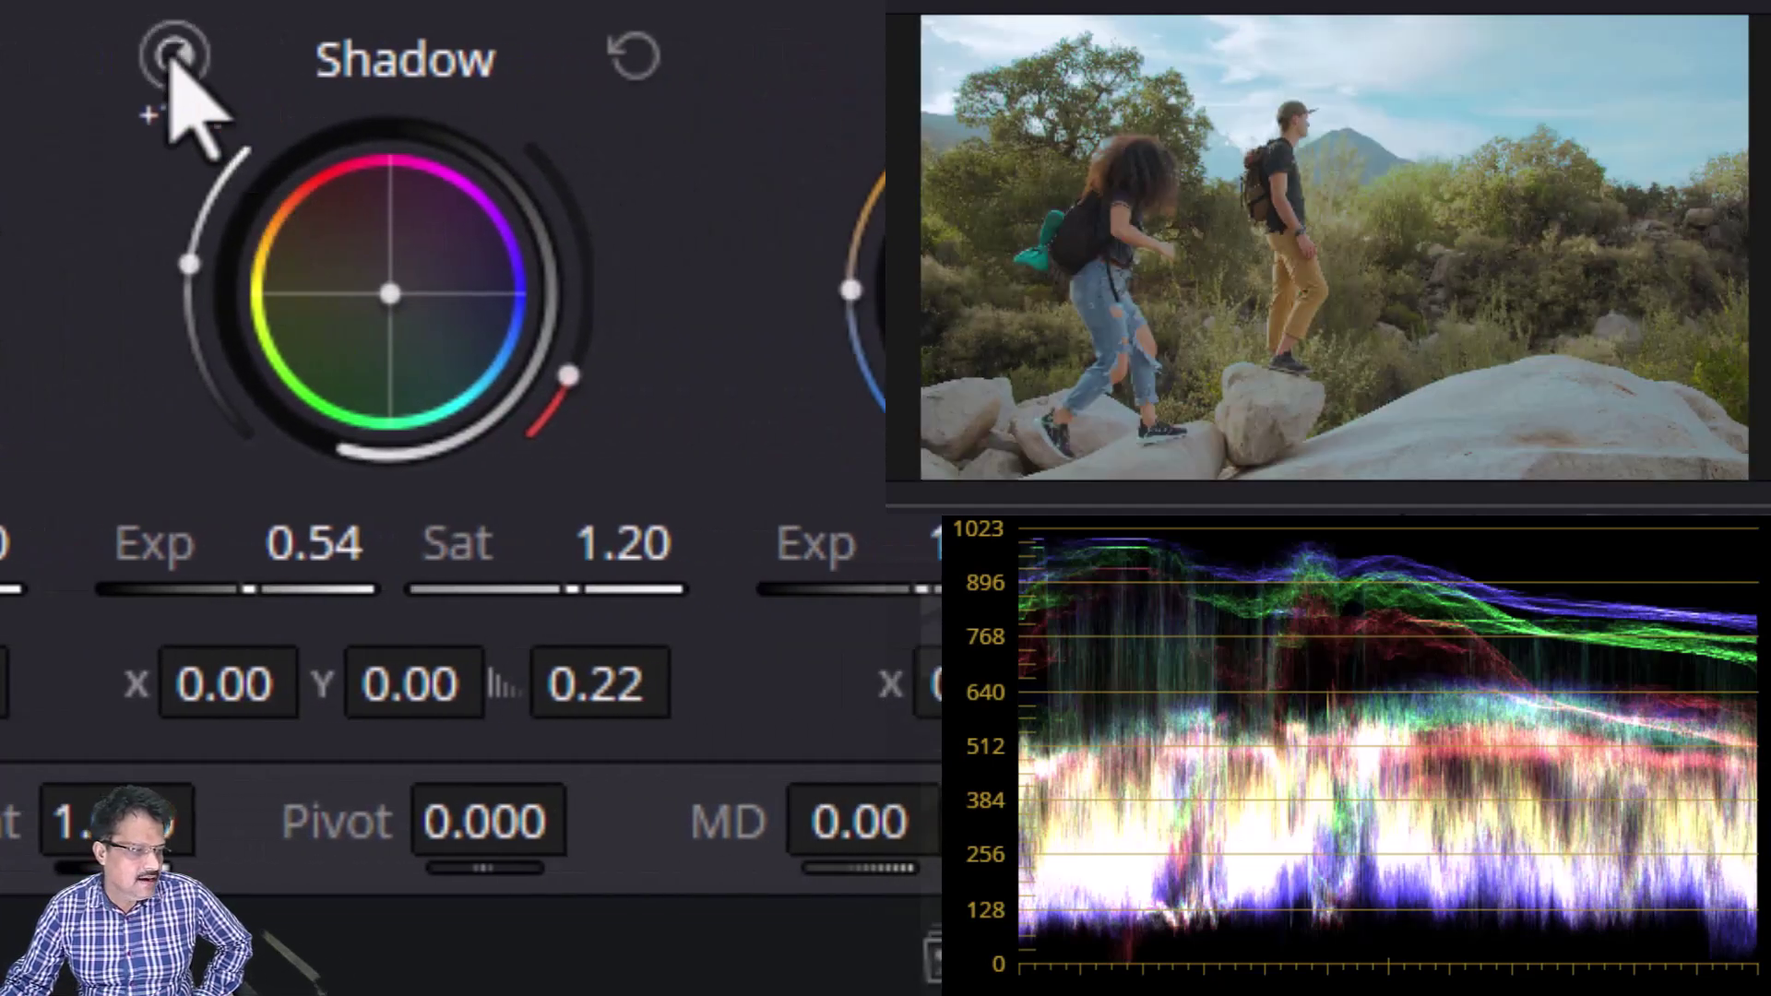
left_click(175, 57)
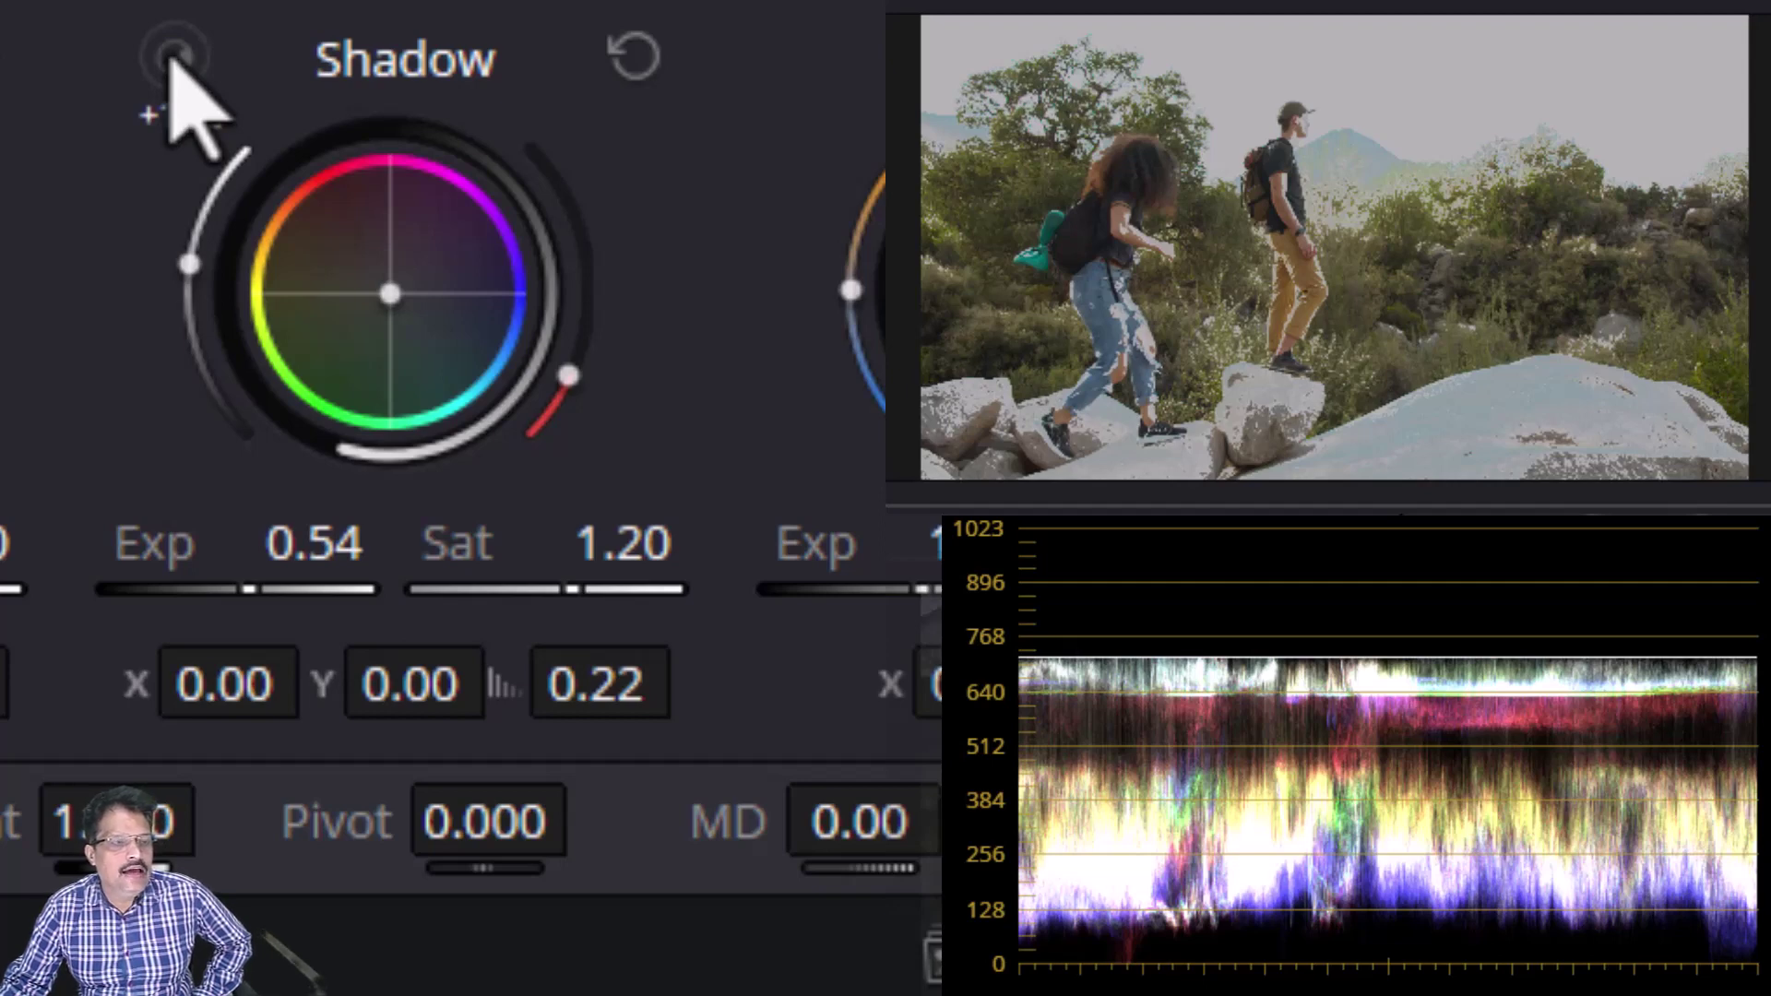
left_click(175, 57)
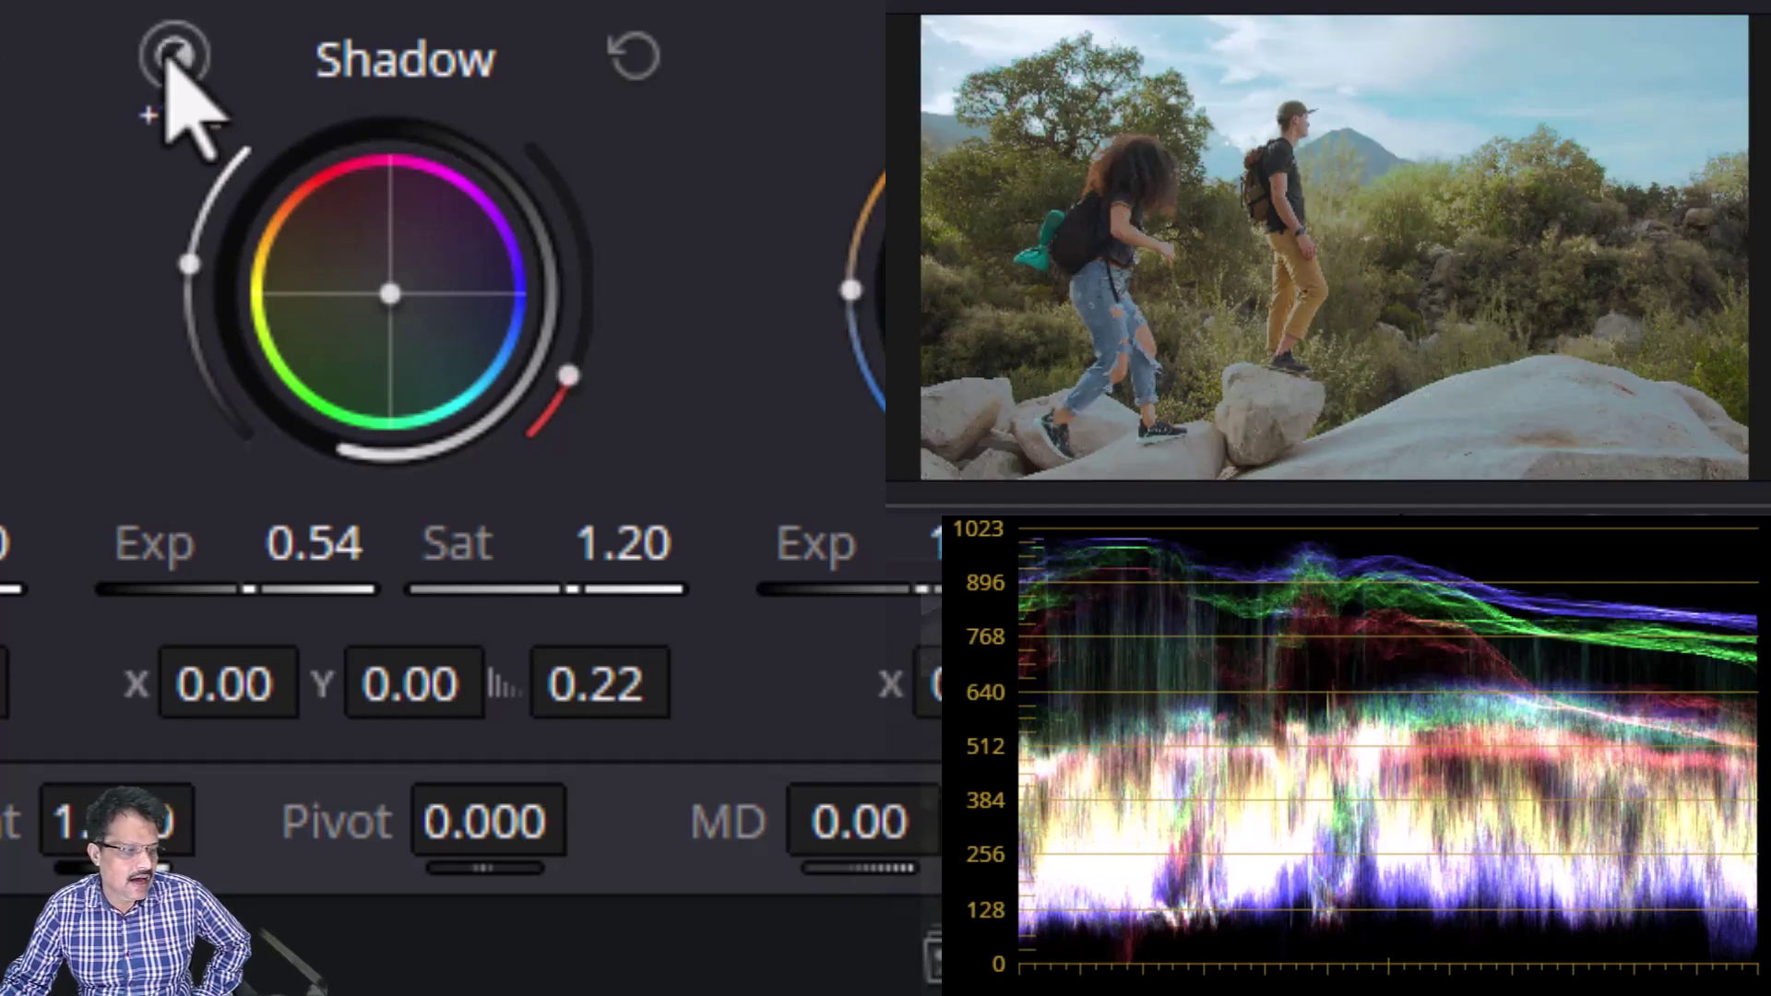
scroll(285, 8, "right", 3)
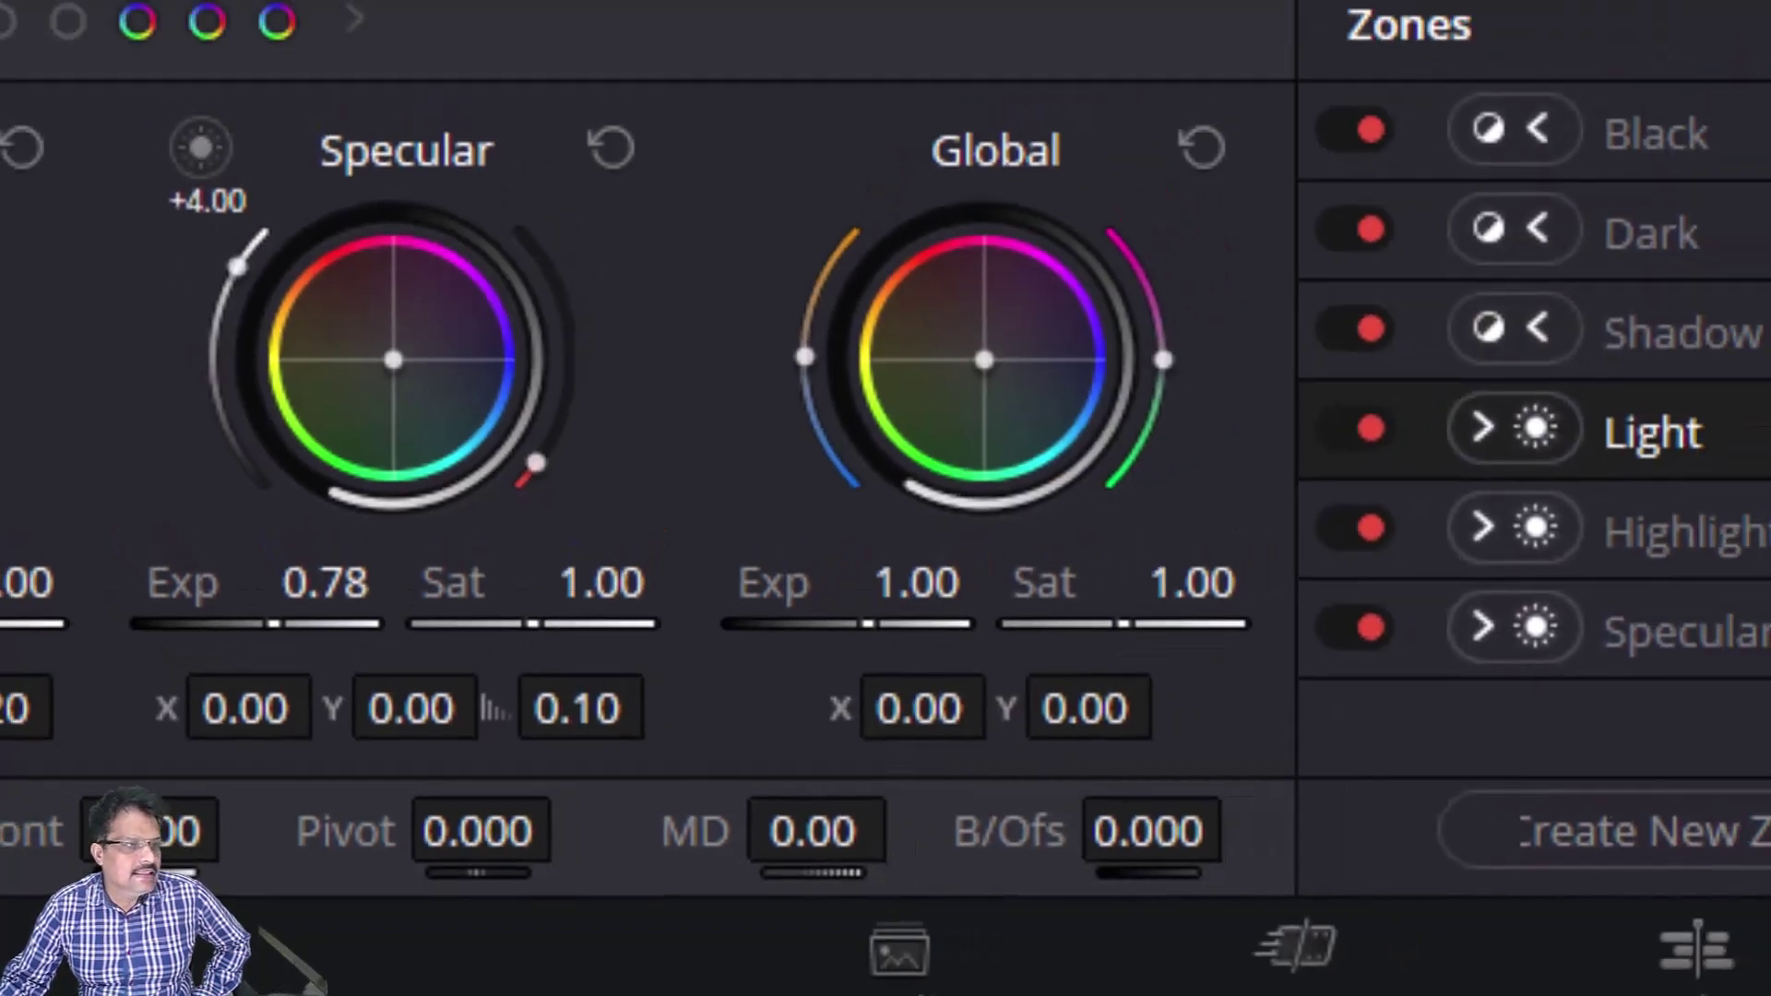
left_click(31, 703)
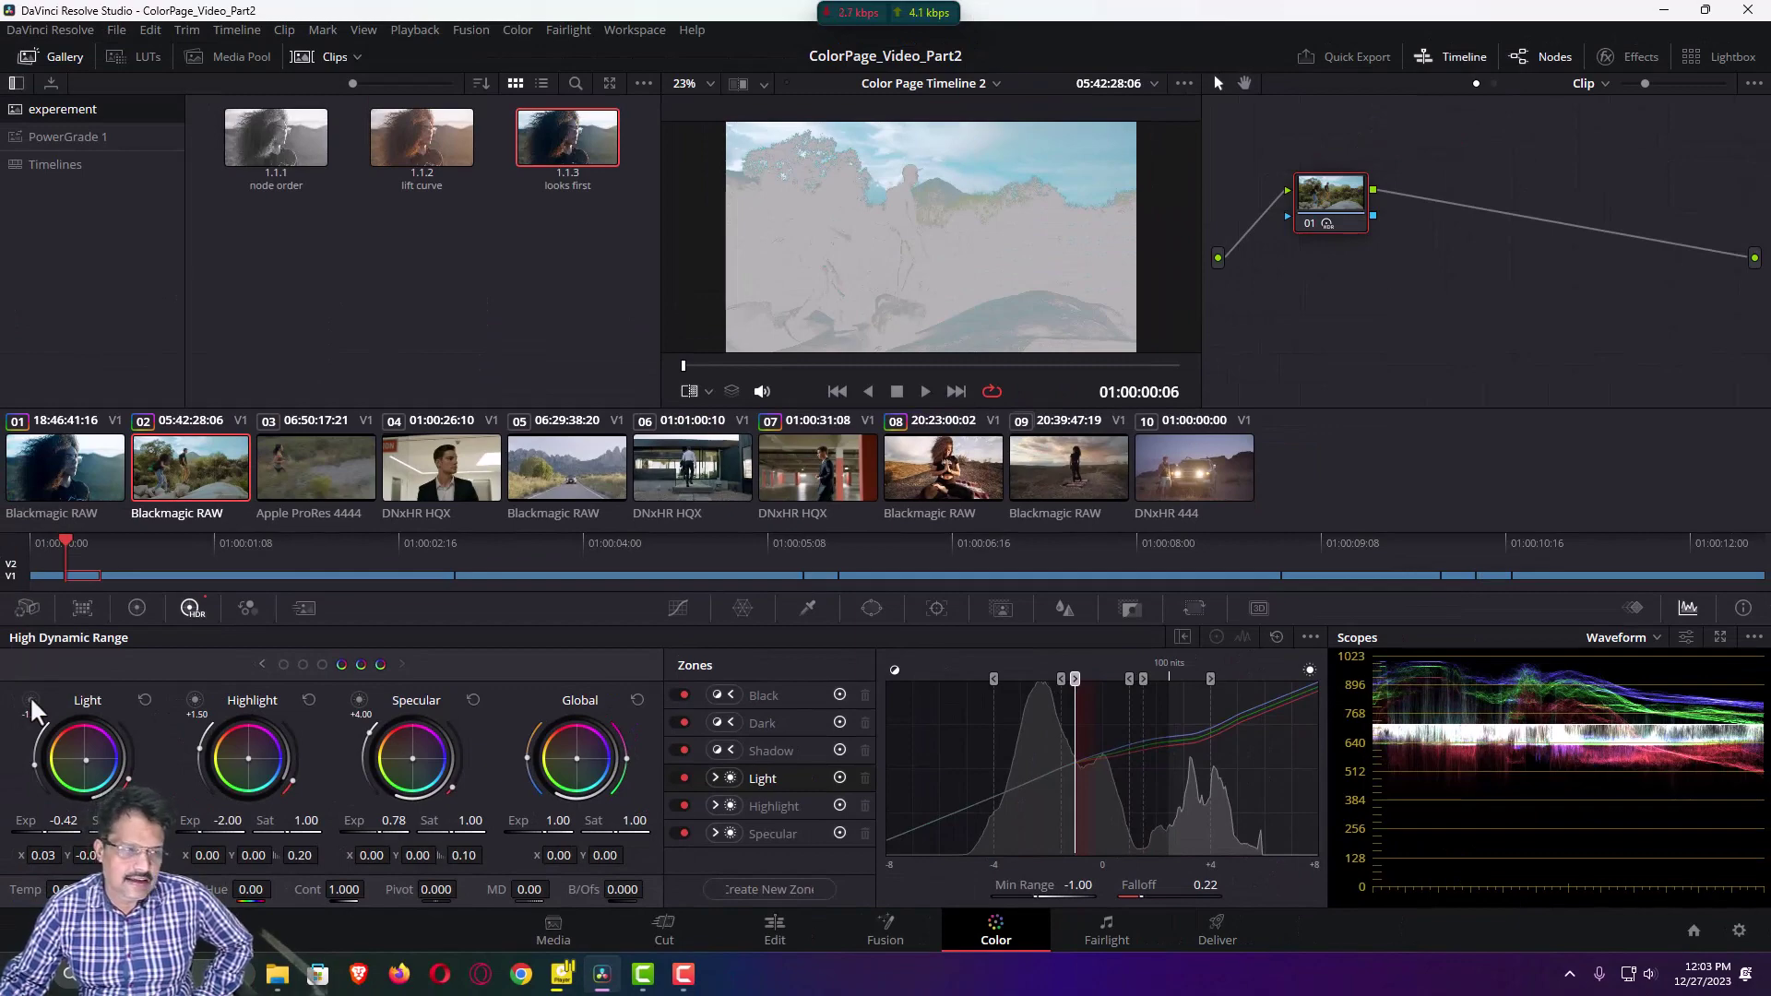
- Turn off the Light zone preview and toggle highlight view with Shift+H, ending in full colour
left_click(30, 706)
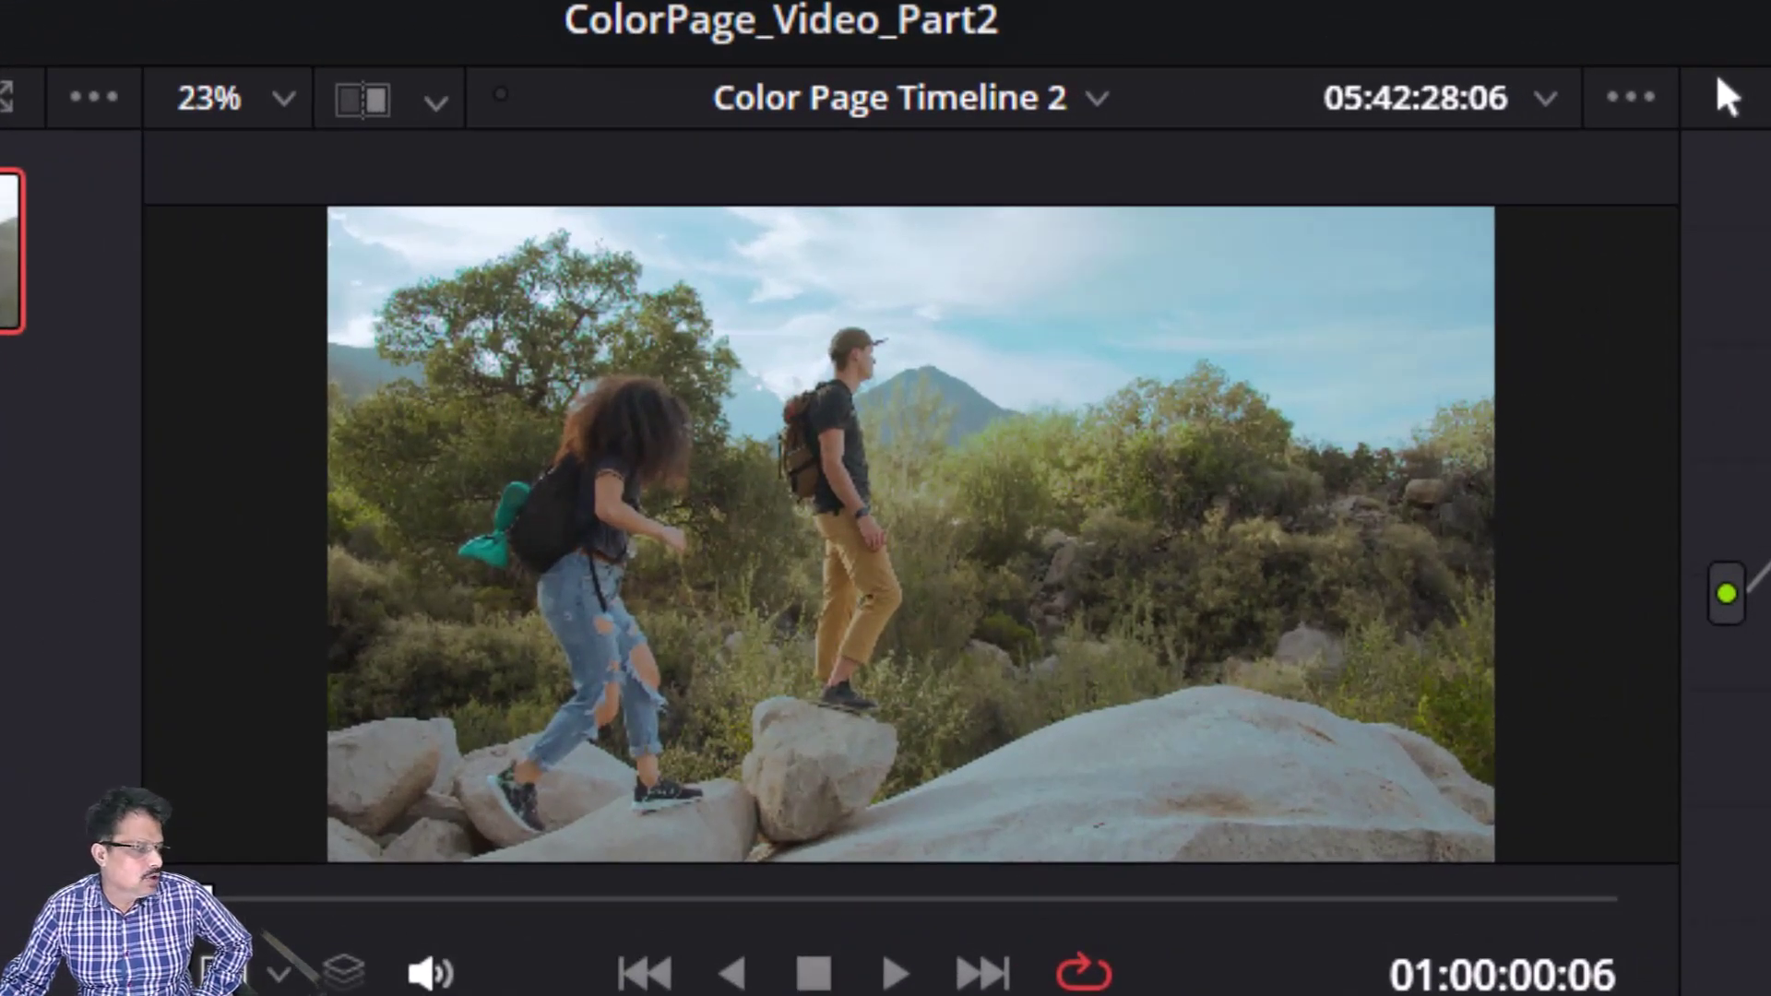
key("shift+h")
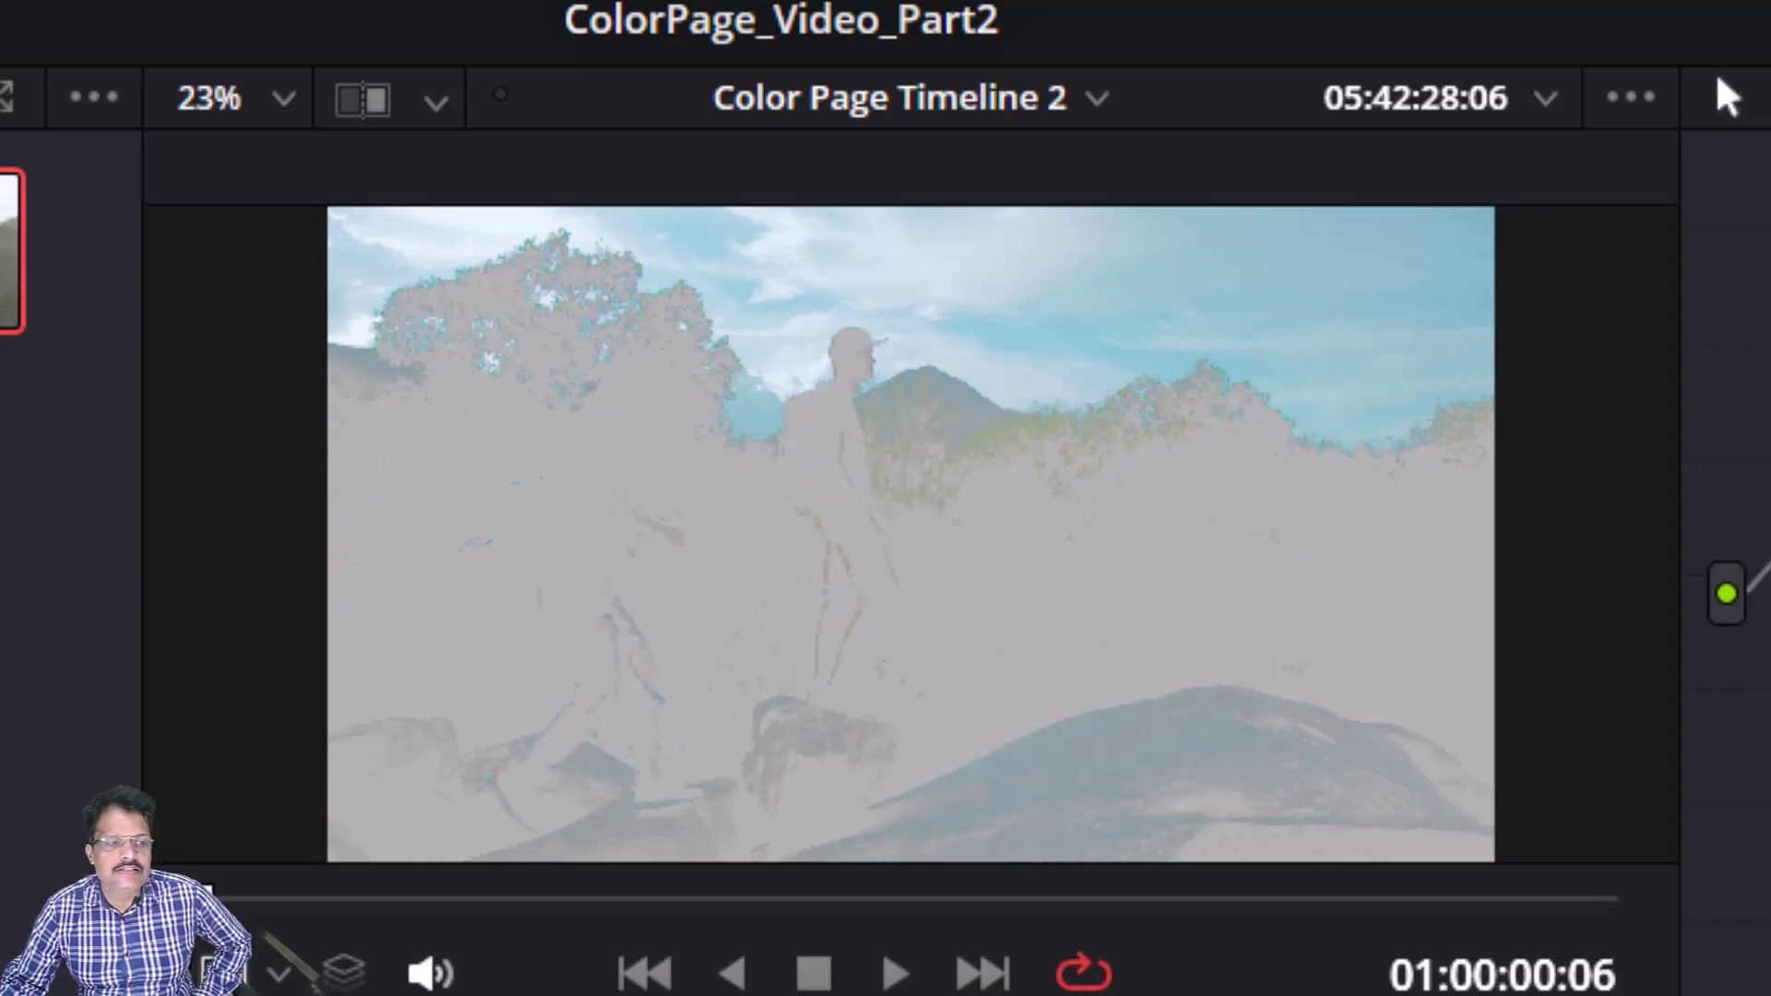
key("shift+h")
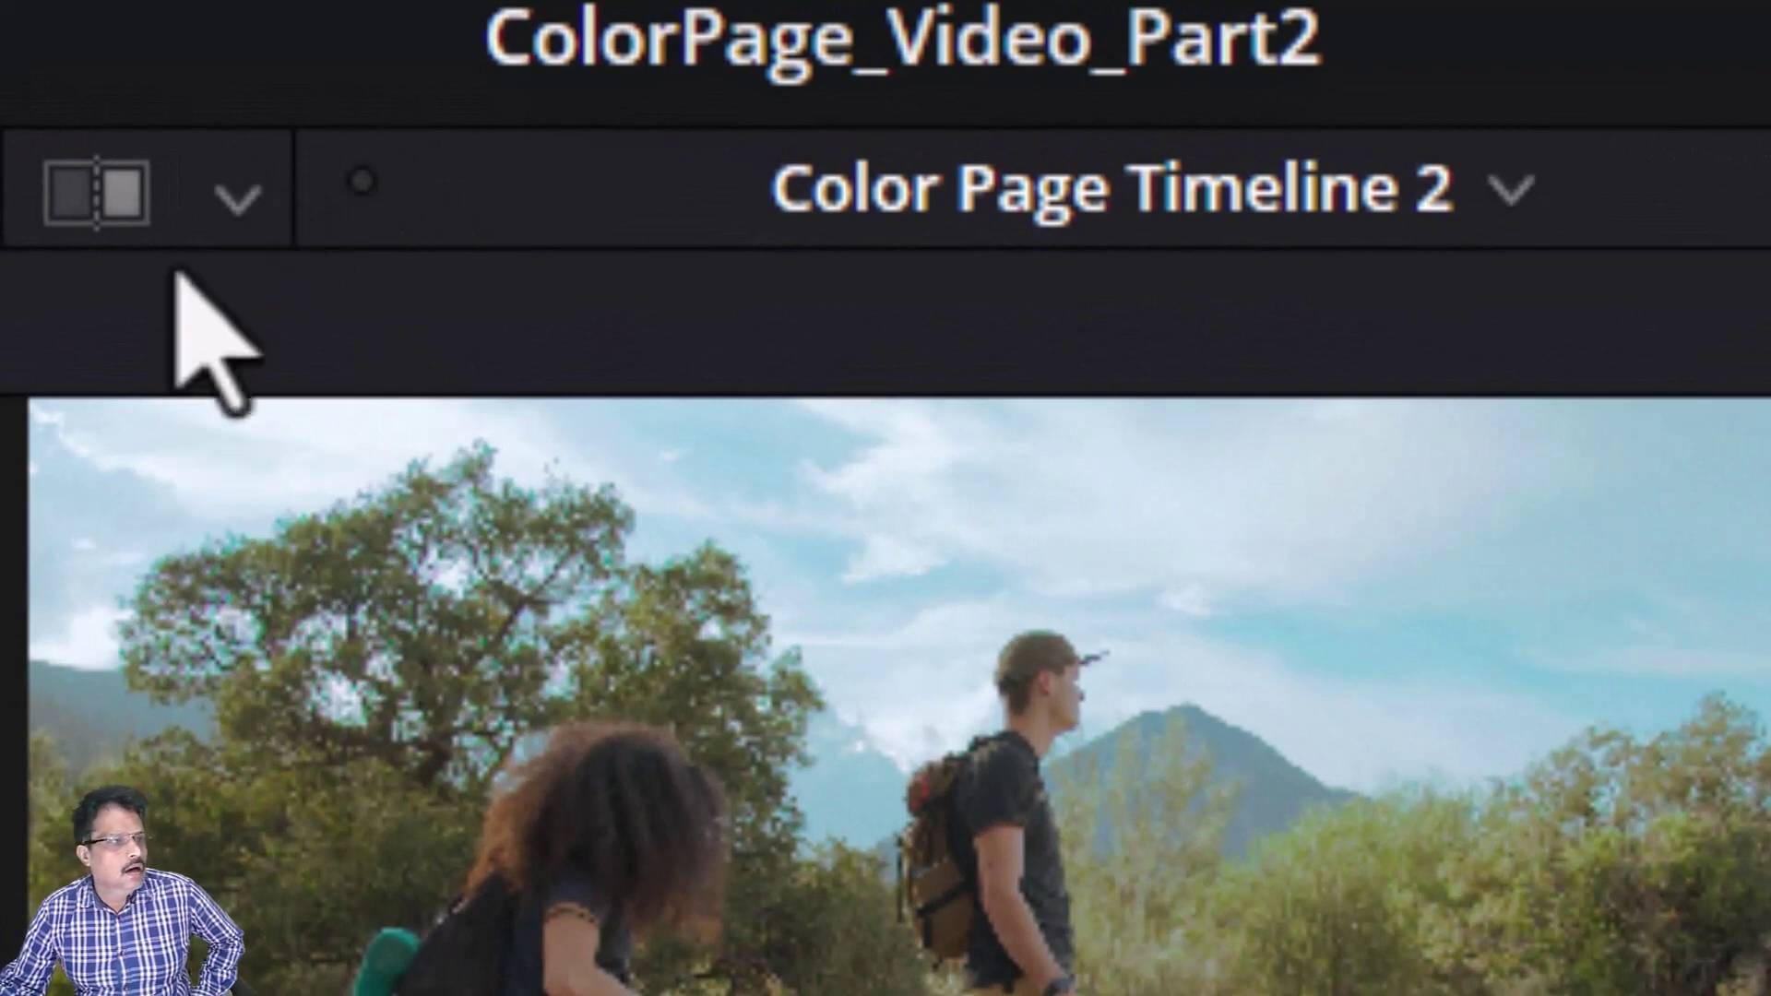
- Switch the viewer's comparison mode to Highlight
left_click(222, 204)
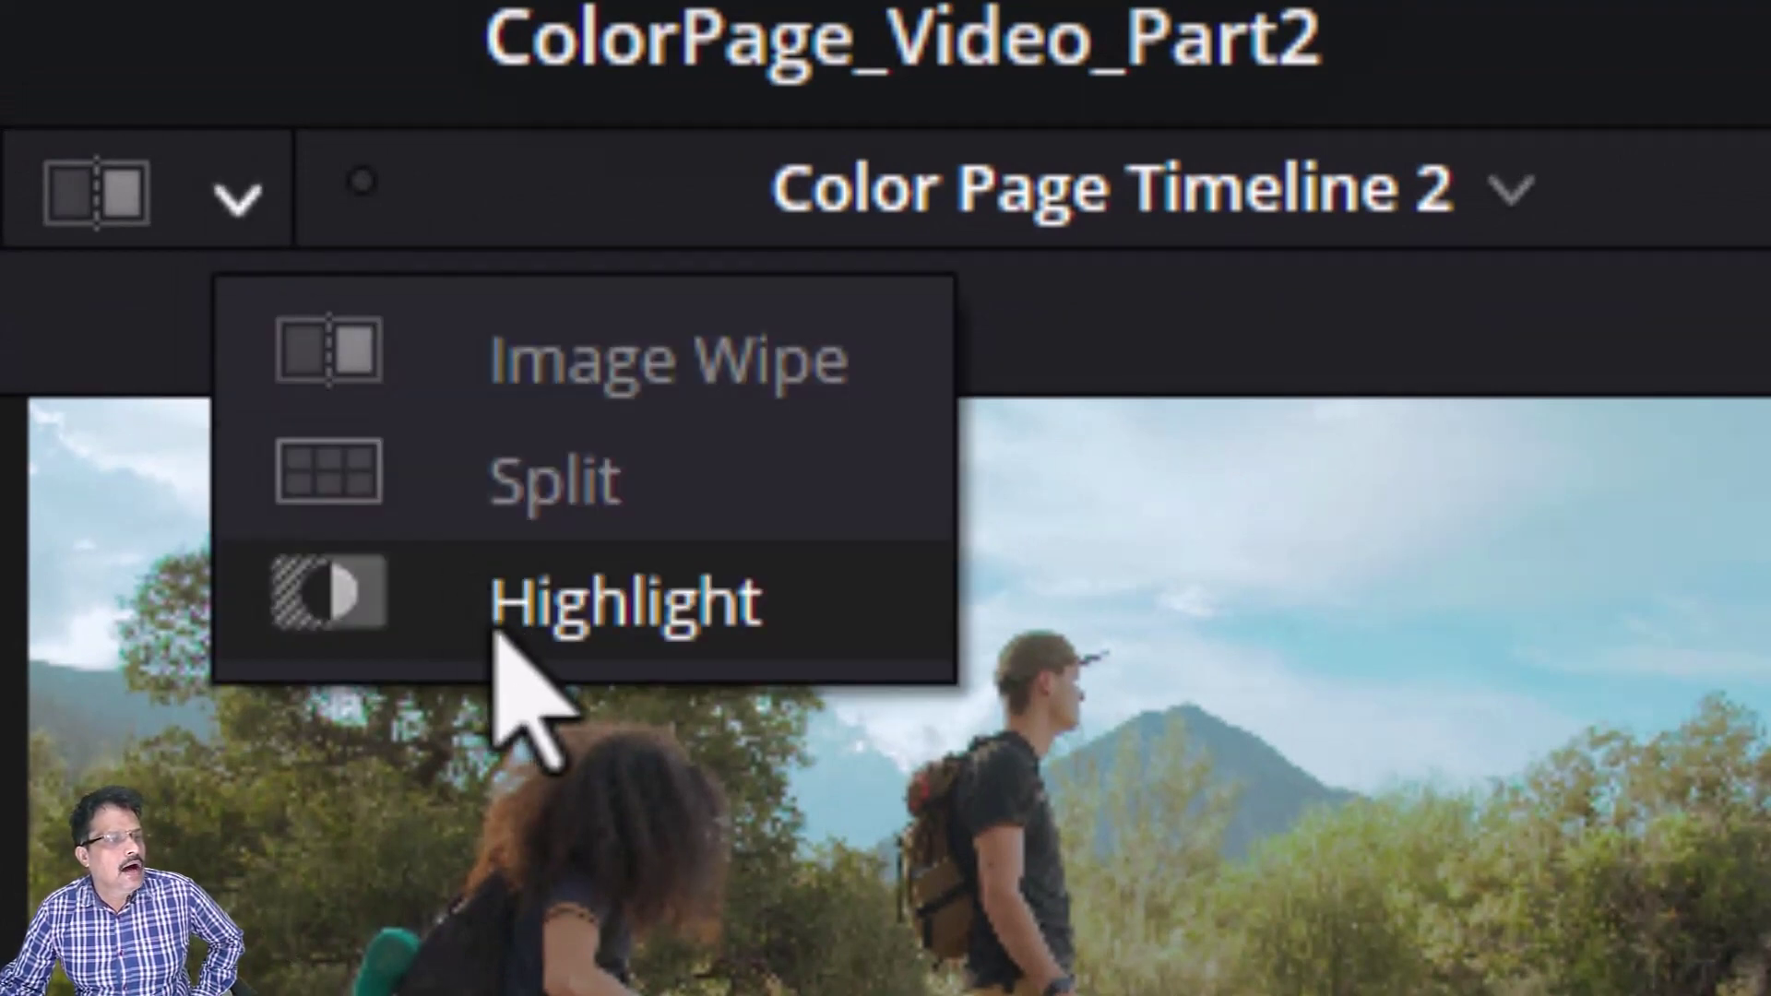
left_click(620, 623)
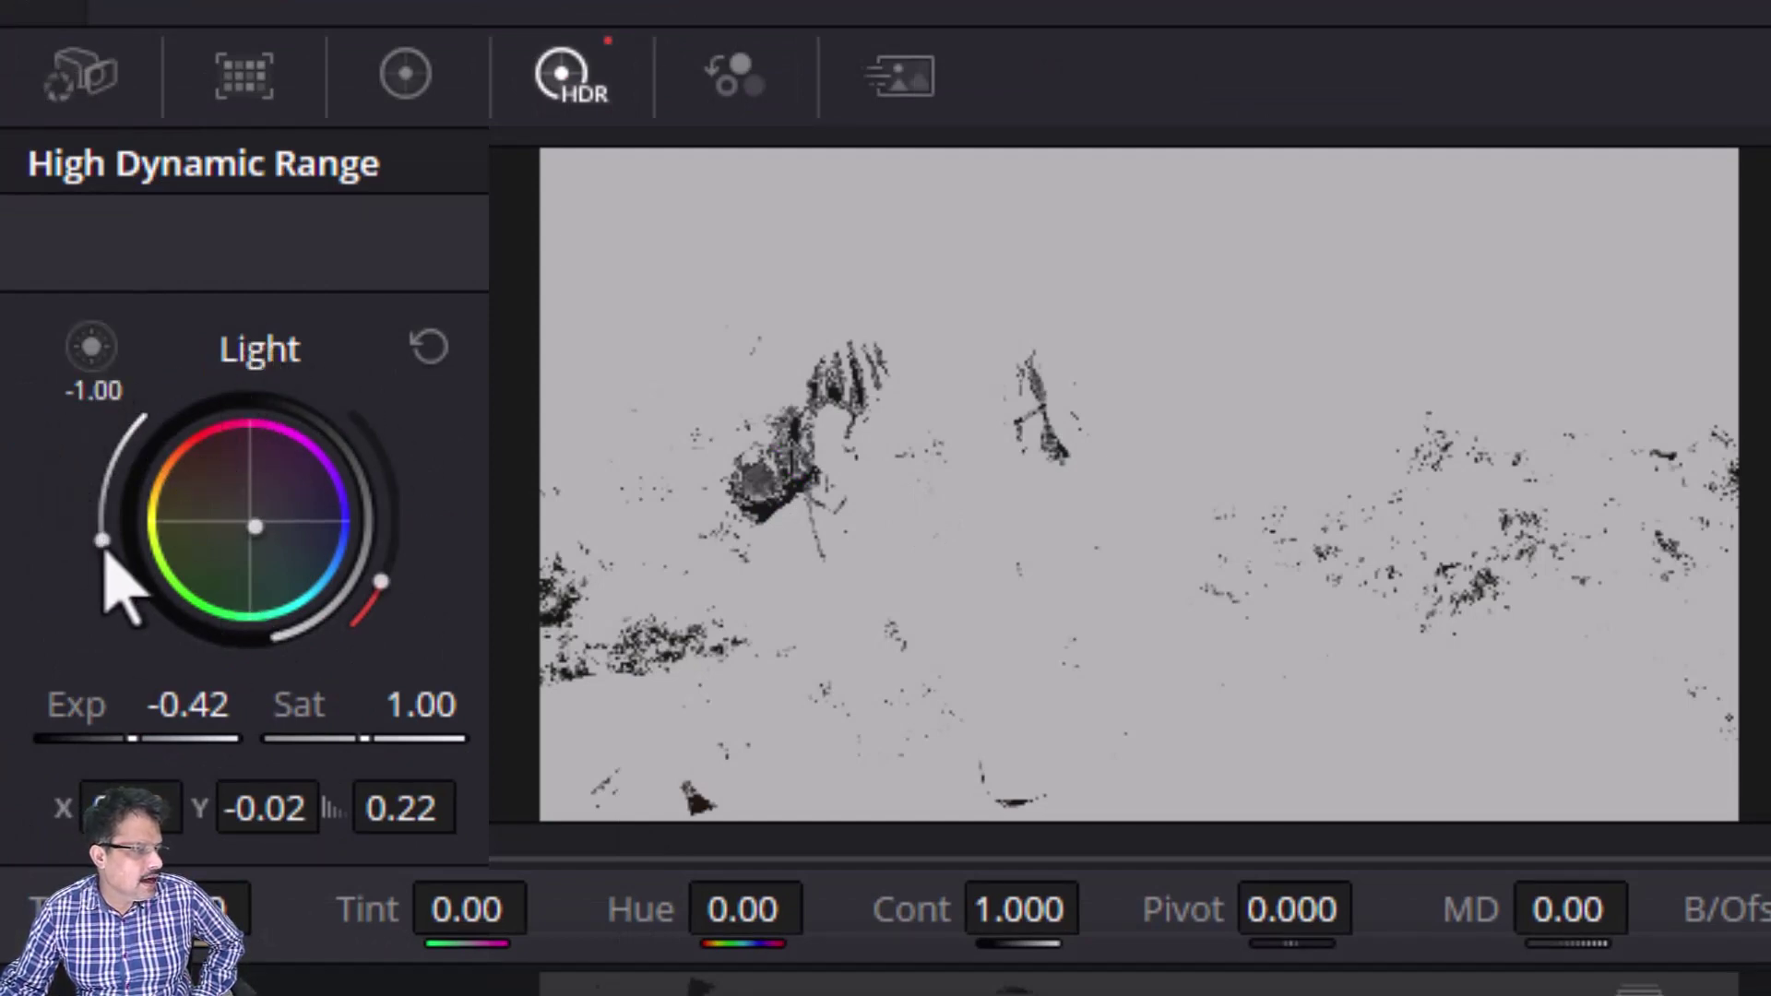
- Push the Light zone's range boundary higher from -1.00, then leave highlight mode
left_click_drag(104, 546, 104, 546)
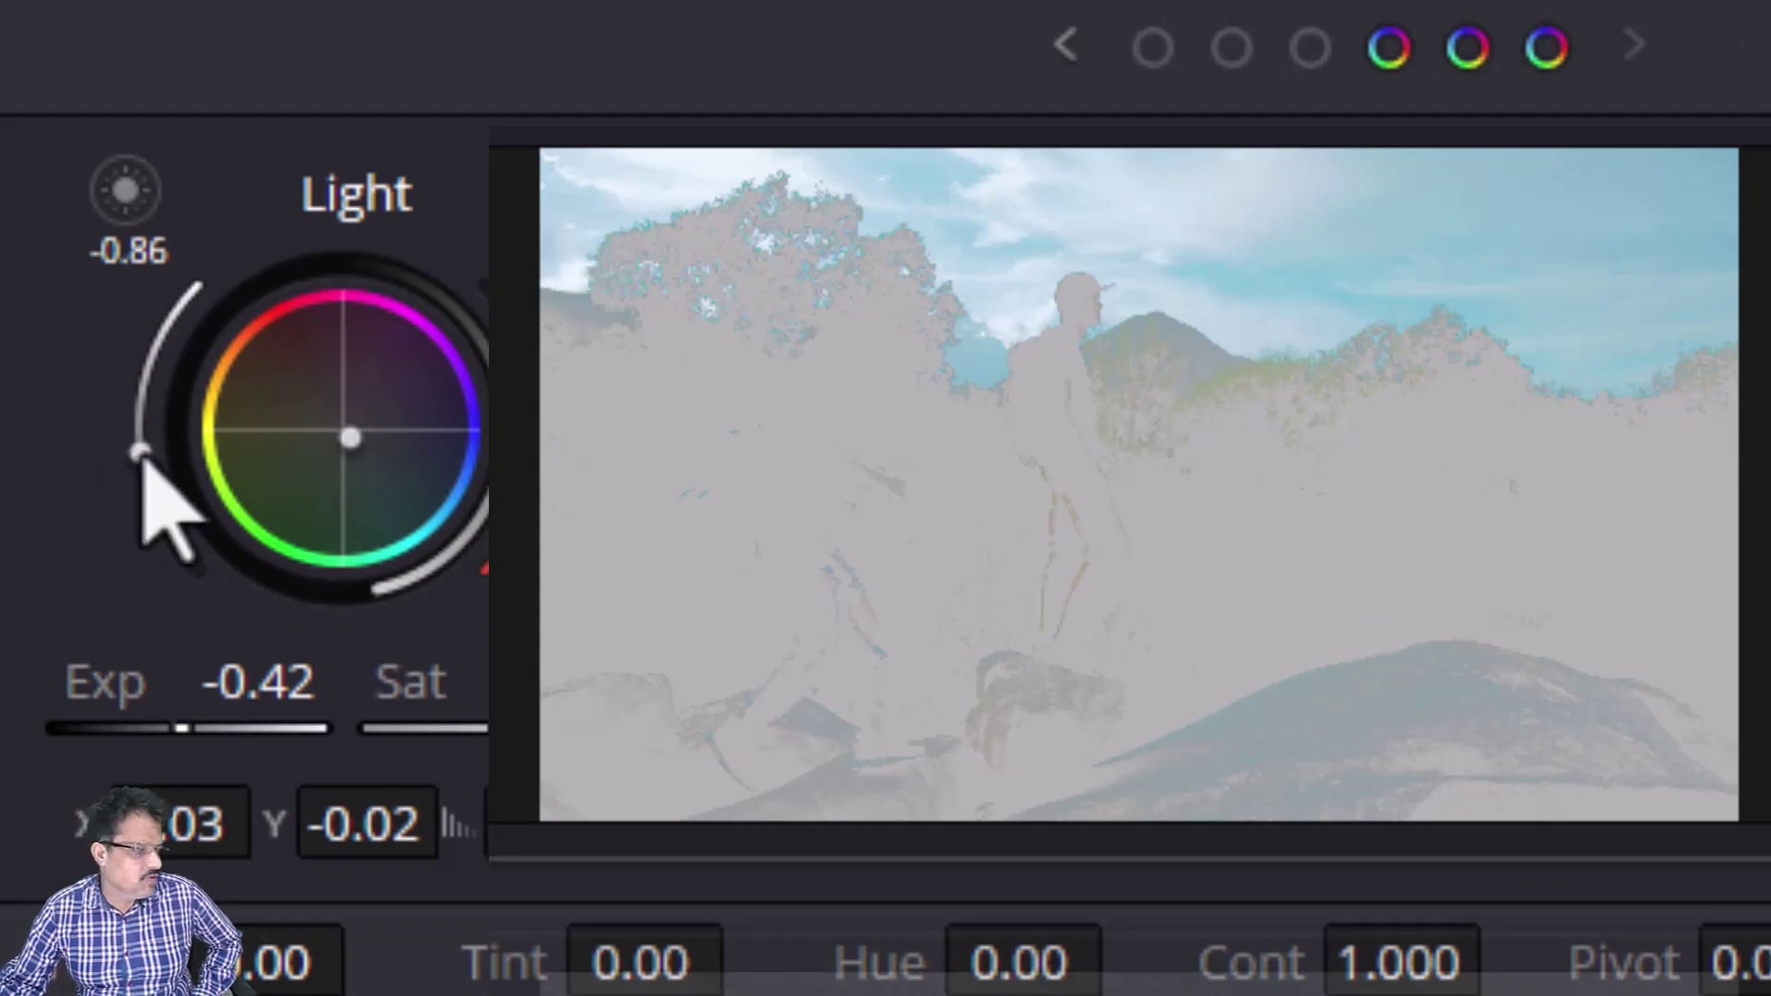
left_click_drag(143, 456, 168, 406)
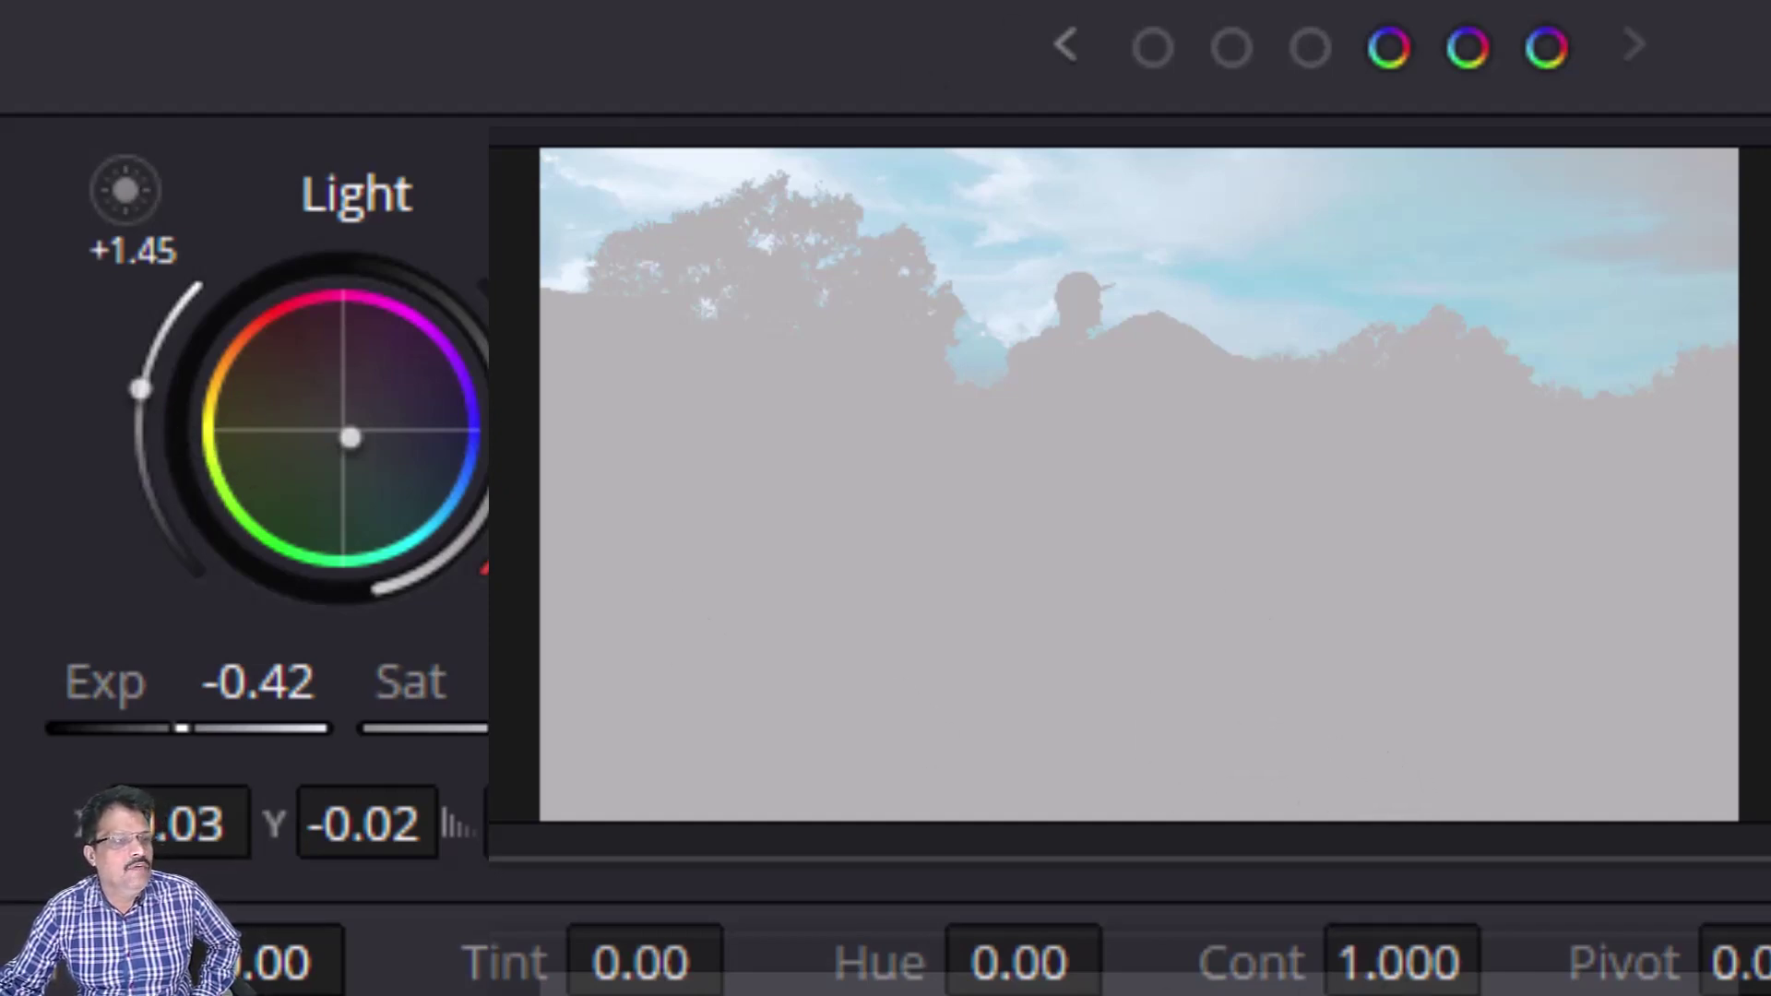
key("shift+h")
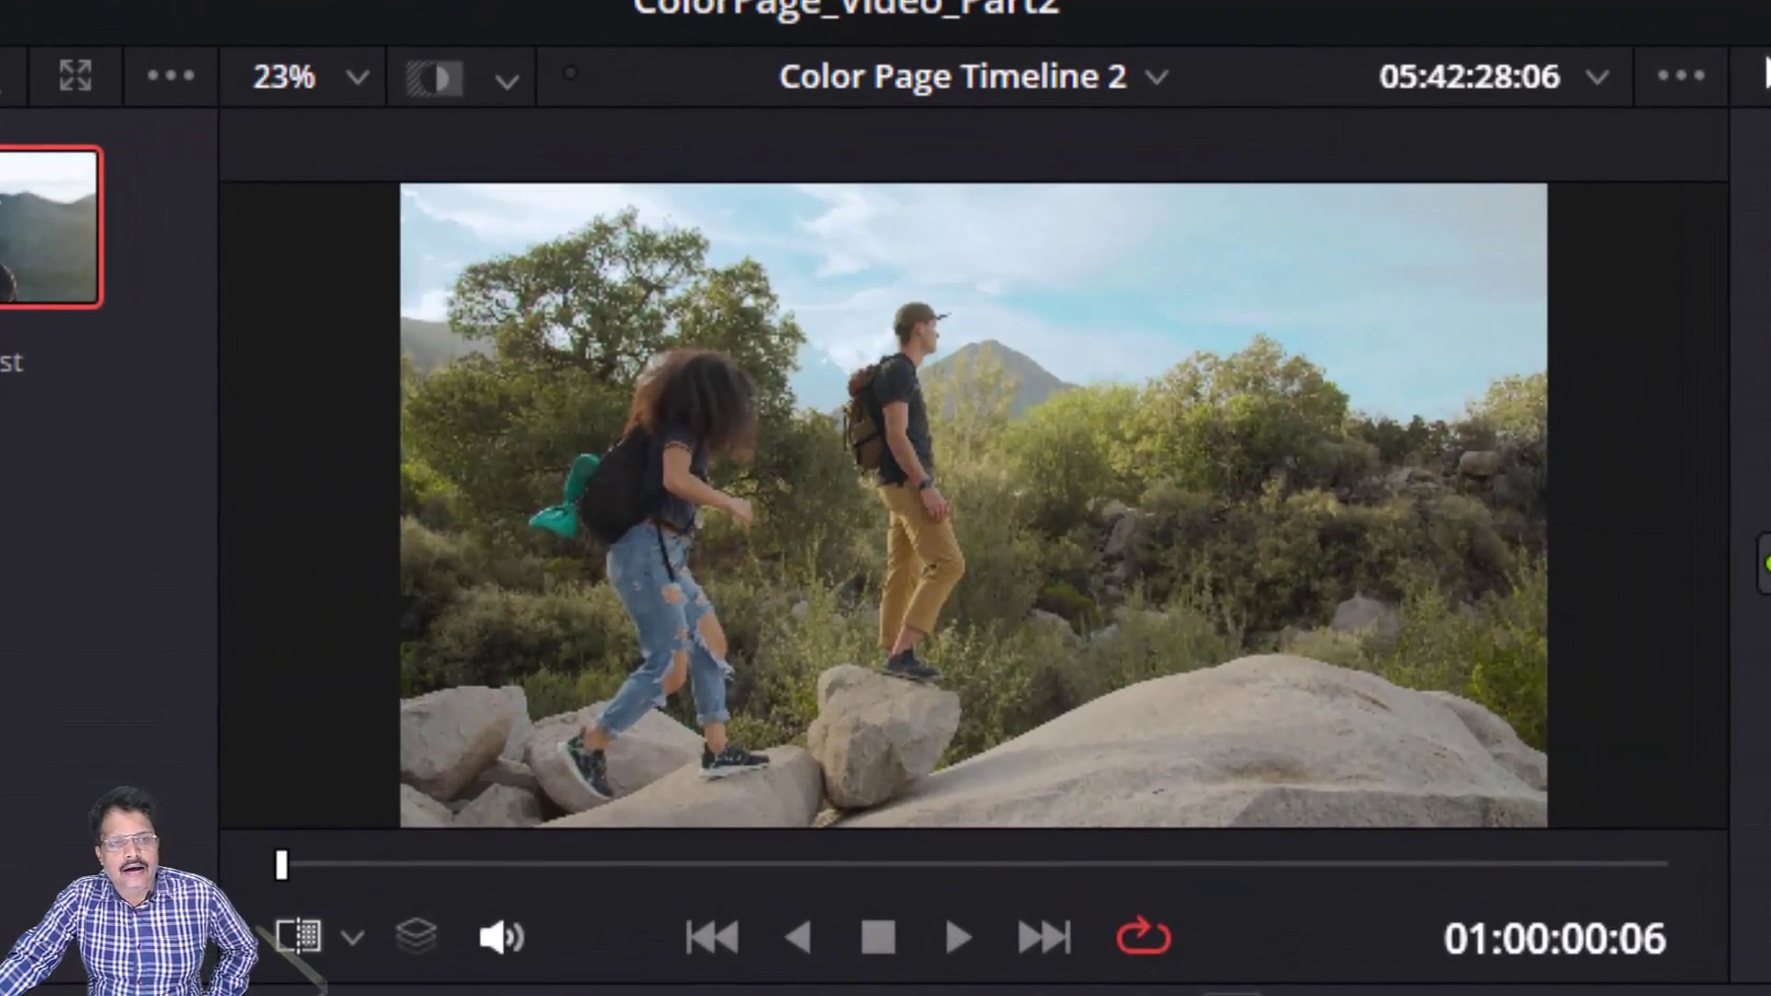
- Grab still 1.2.1 of the graded hikers frame and label it 'HDR Grade1'
right_click(1154, 467)
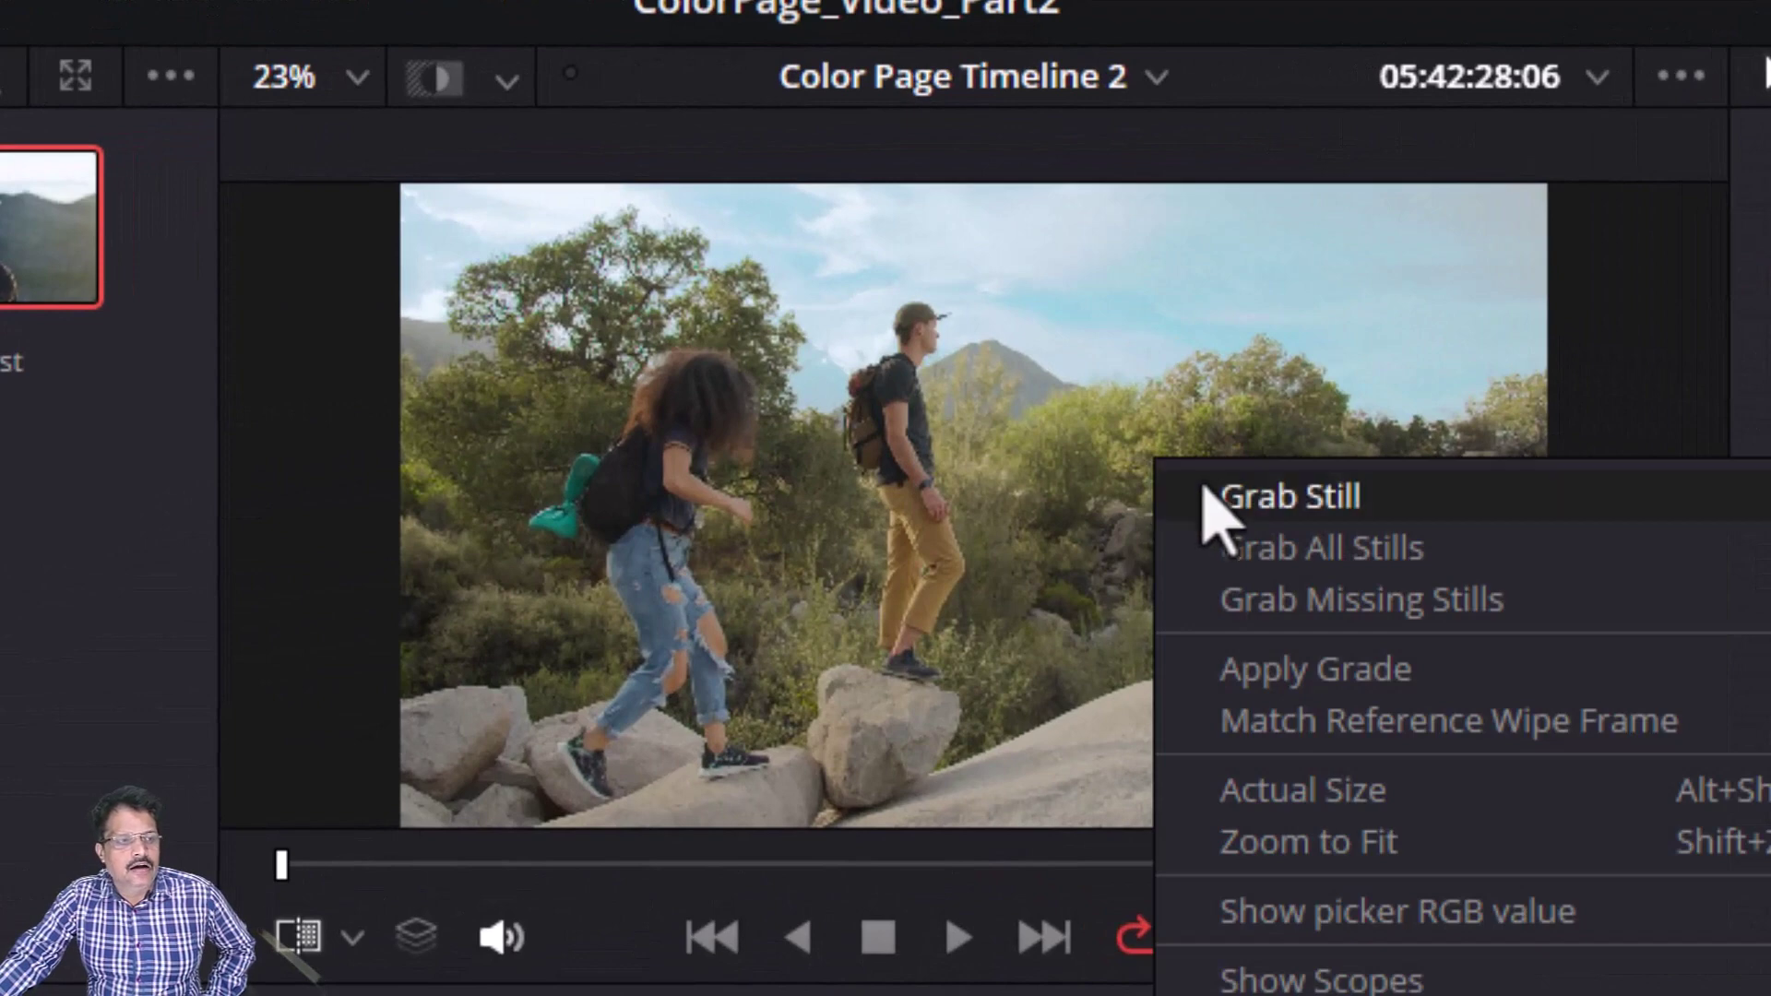
left_click(1208, 498)
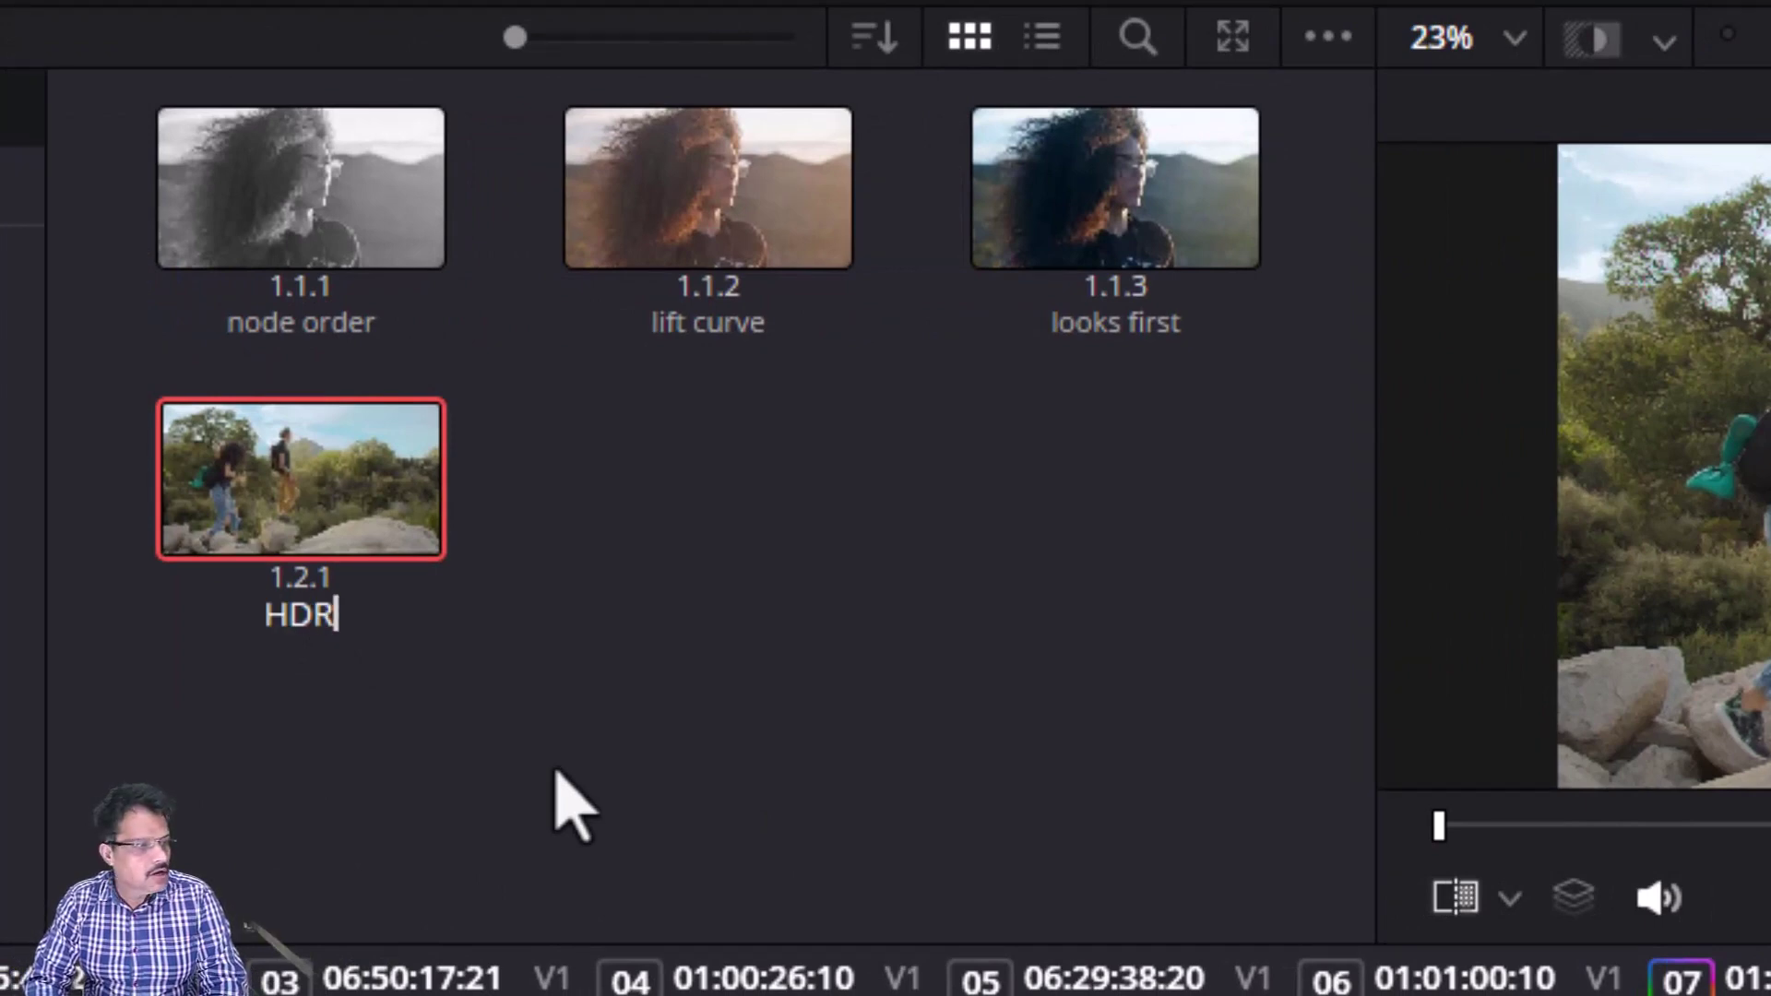
type("Grade1")
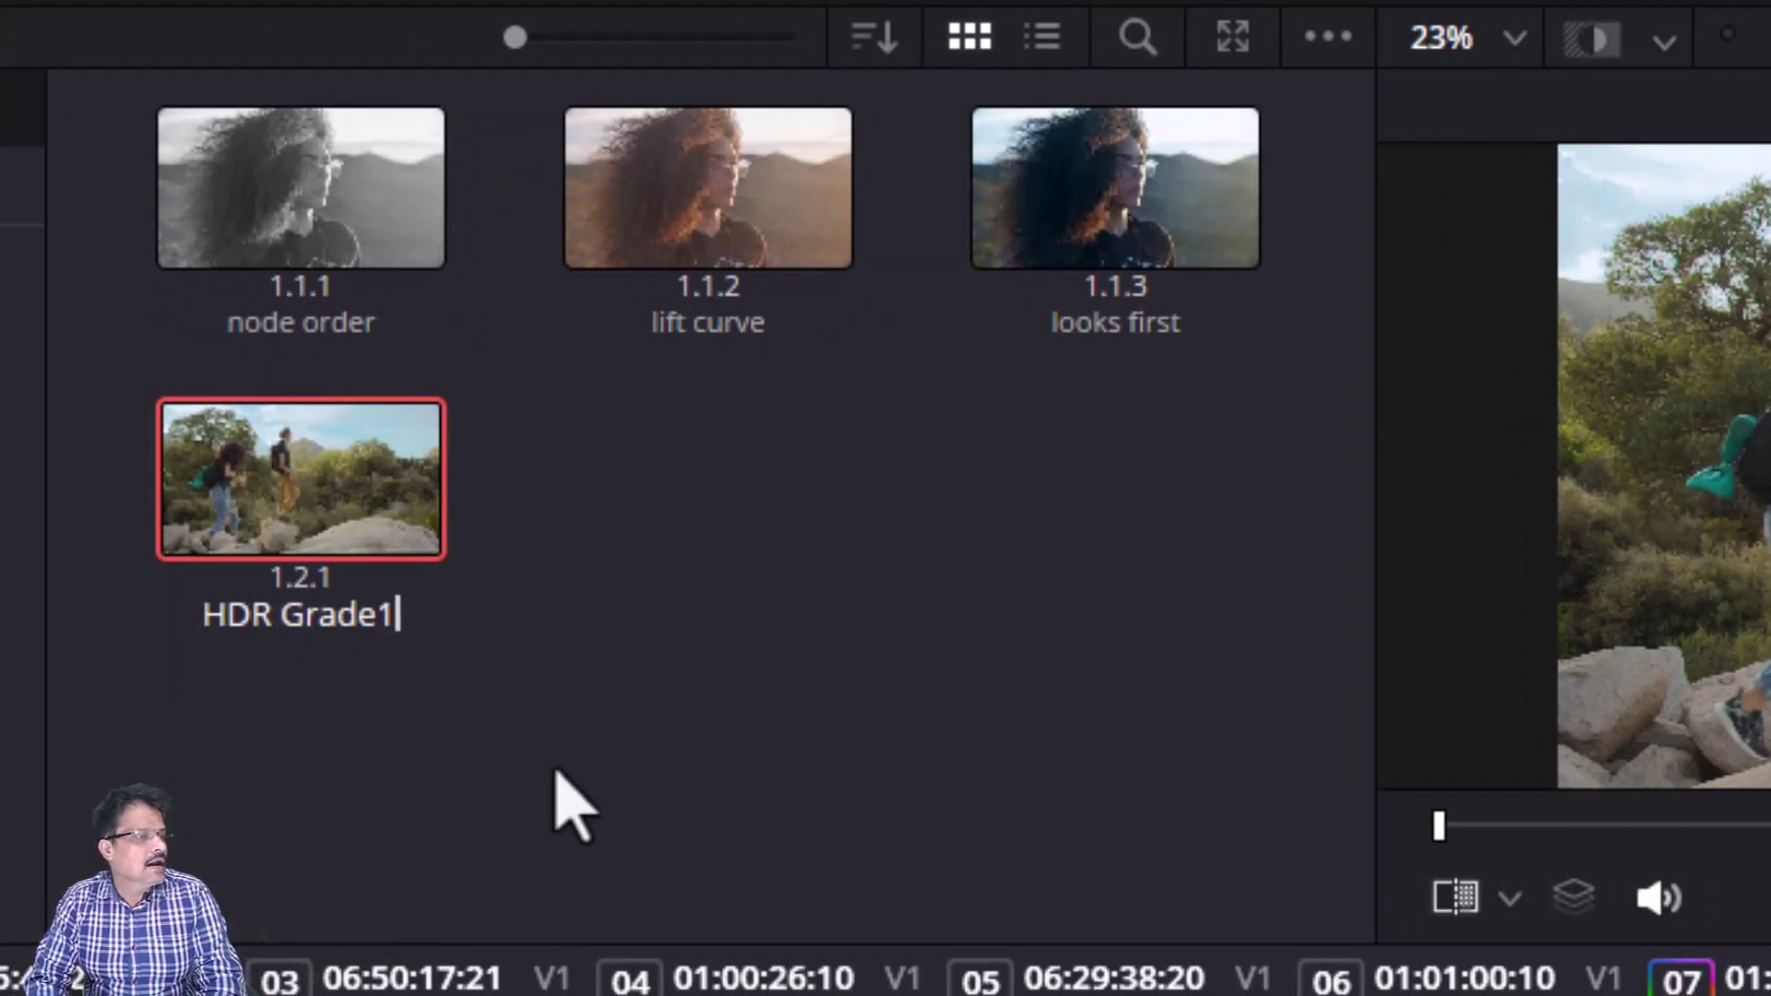
key("Return")
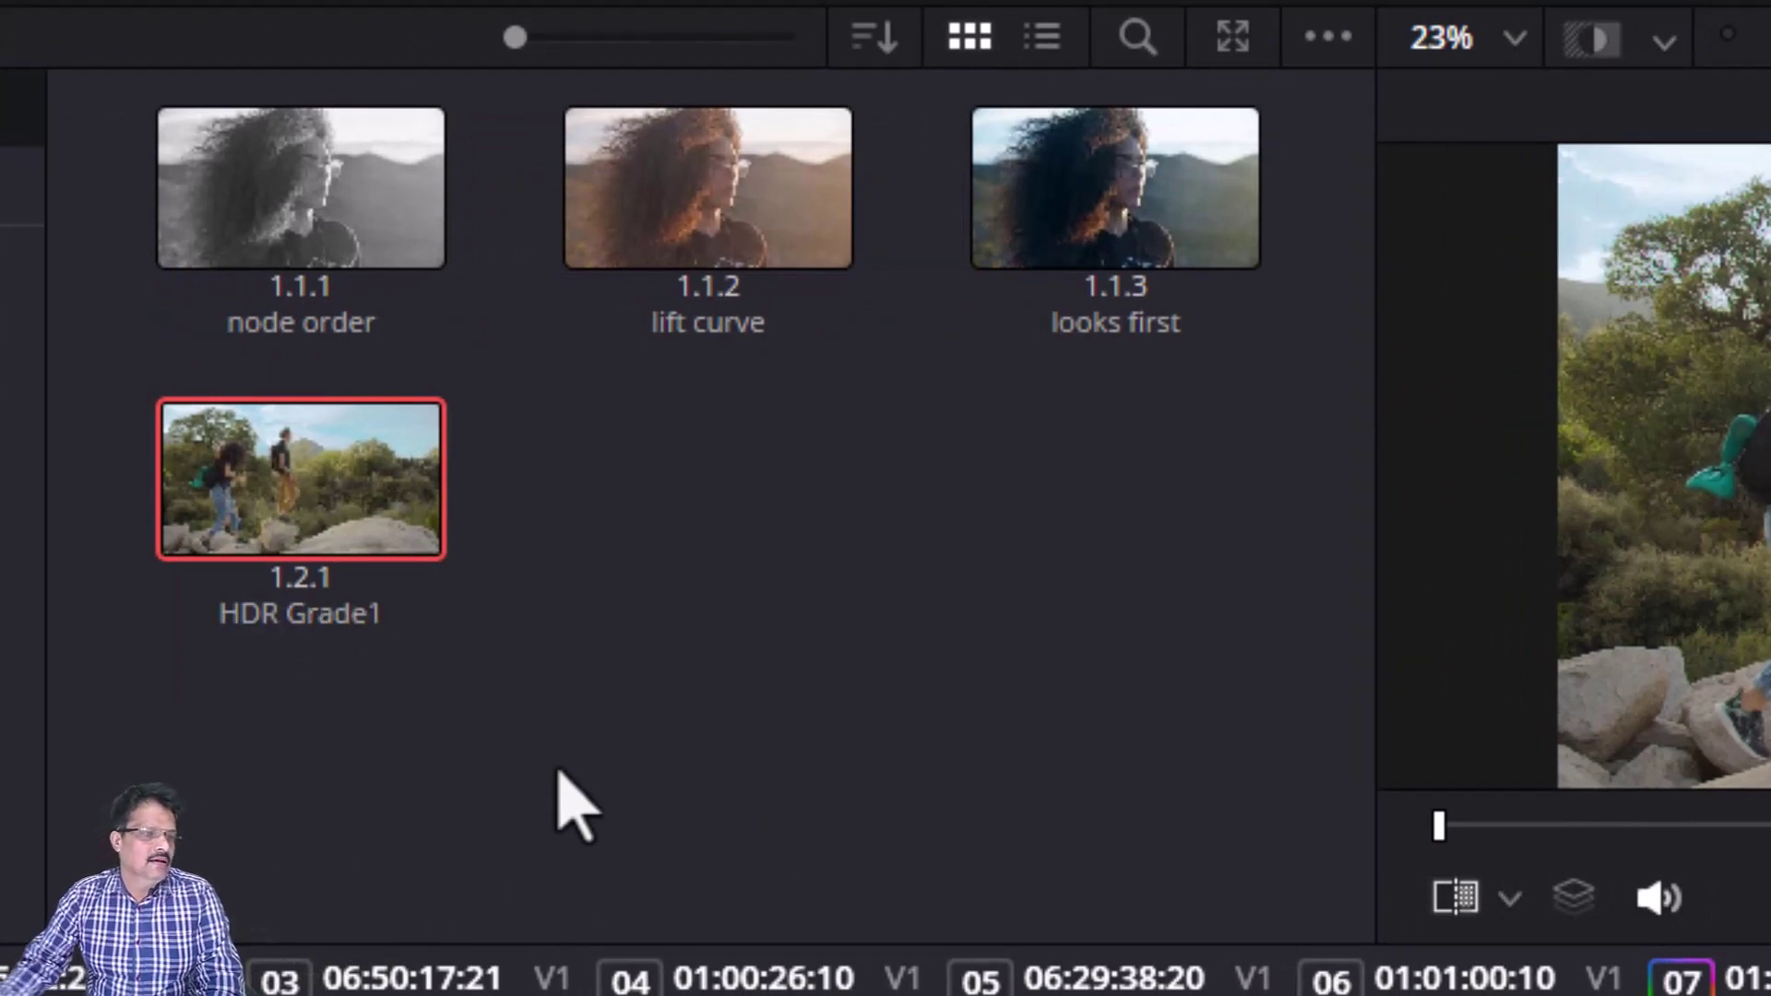